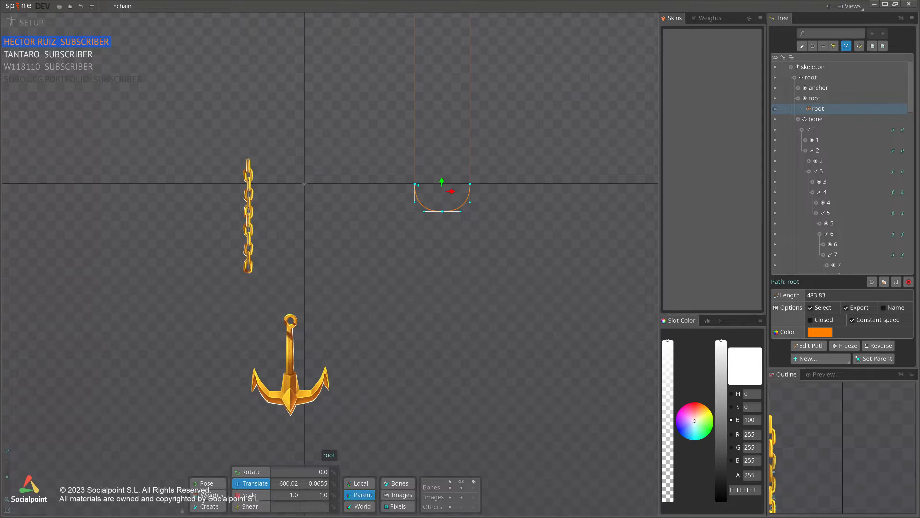
drag(418, 277, 417, 292)
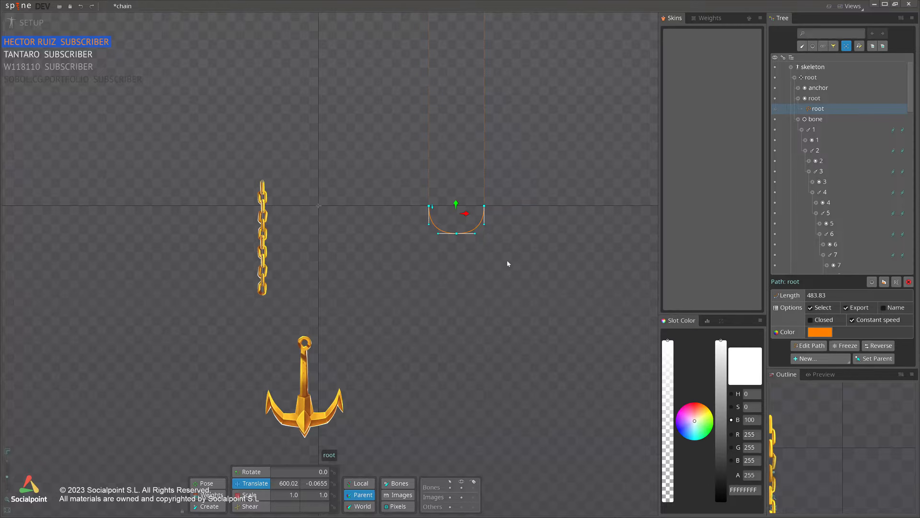
key(XF86AudioMute)
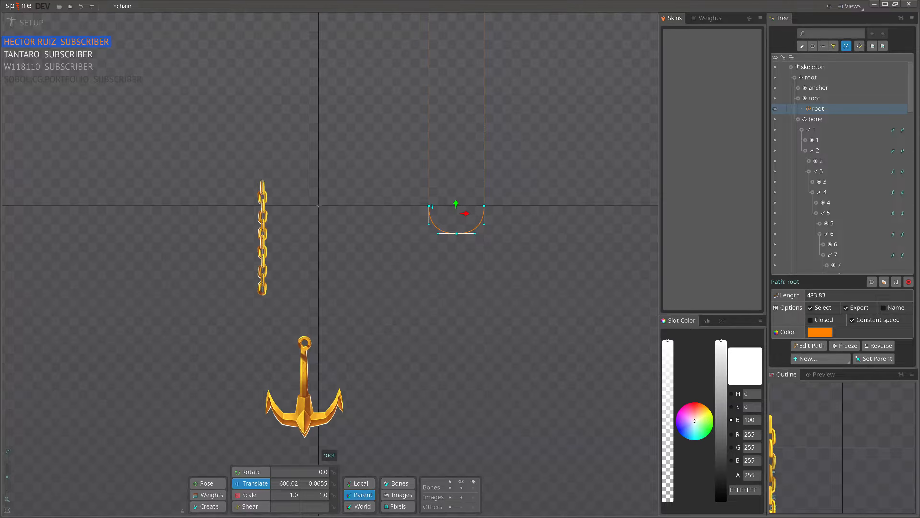
Step: Select the parent bone at the head of the chain and move it to X -145.41, Y 105.52
drag(396, 223, 446, 222)
scroll(355, 191, up, 3)
drag(300, 185, 425, 237)
click(294, 169)
scroll(522, 249, down, 1)
drag(528, 249, 417, 243)
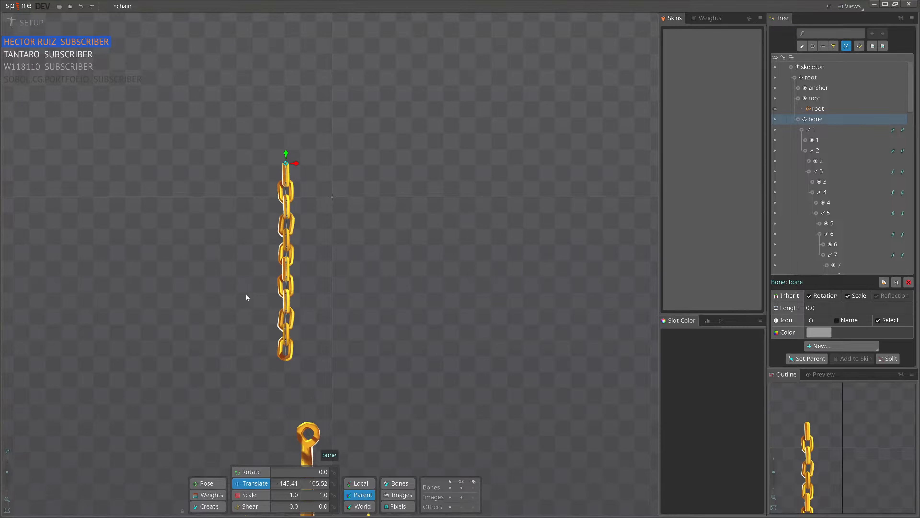
Step: Examine the chain's links and the small bones running through them at close range
scroll(278, 287, up, 1)
scroll(278, 286, up, 3)
scroll(427, 248, down, 3)
drag(426, 249, 368, 259)
scroll(307, 254, up, 2)
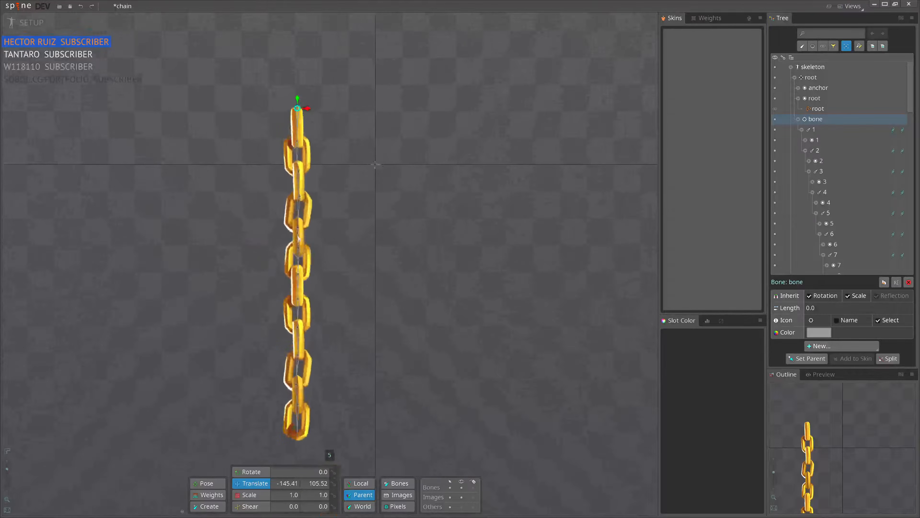
scroll(307, 254, up, 3)
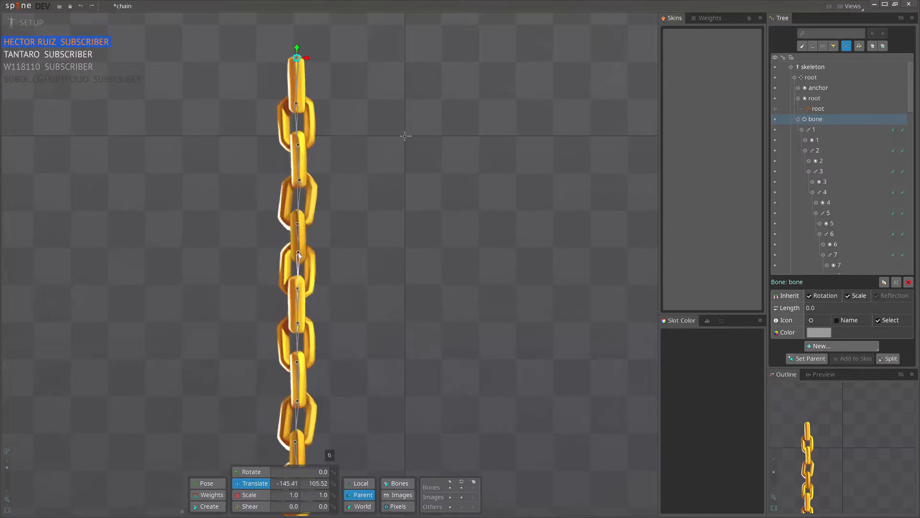
scroll(453, 217, down, 2)
drag(453, 217, 343, 223)
scroll(412, 235, down, 2)
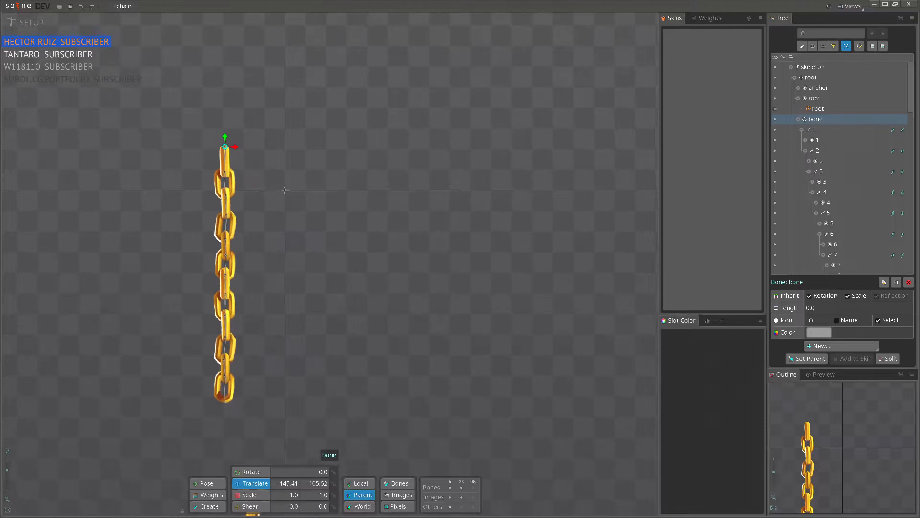
scroll(200, 220, up, 2)
Step: Move the chain's parent bone across the vertical axis to X 141.16, Y 77.123
drag(278, 211, 491, 244)
scroll(543, 242, down, 2)
drag(558, 245, 442, 220)
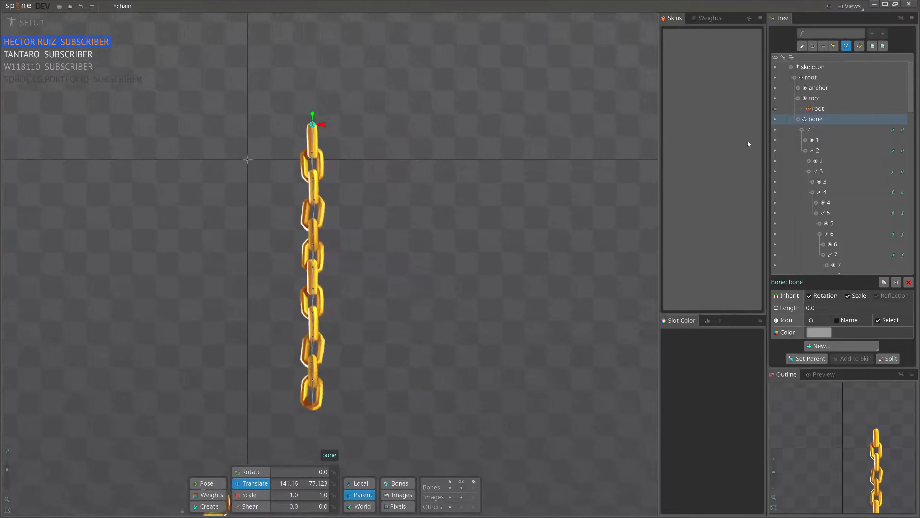
scroll(428, 203, down, 2)
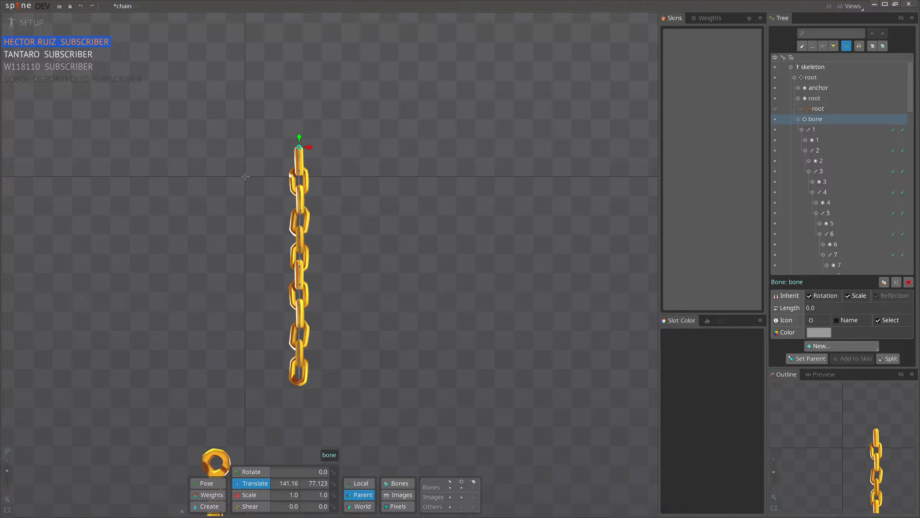
Step: Move the chain's parent bone down beside the anchor, to X 243.08, Y -133.21
scroll(289, 175, up, 1)
scroll(298, 158, up, 2)
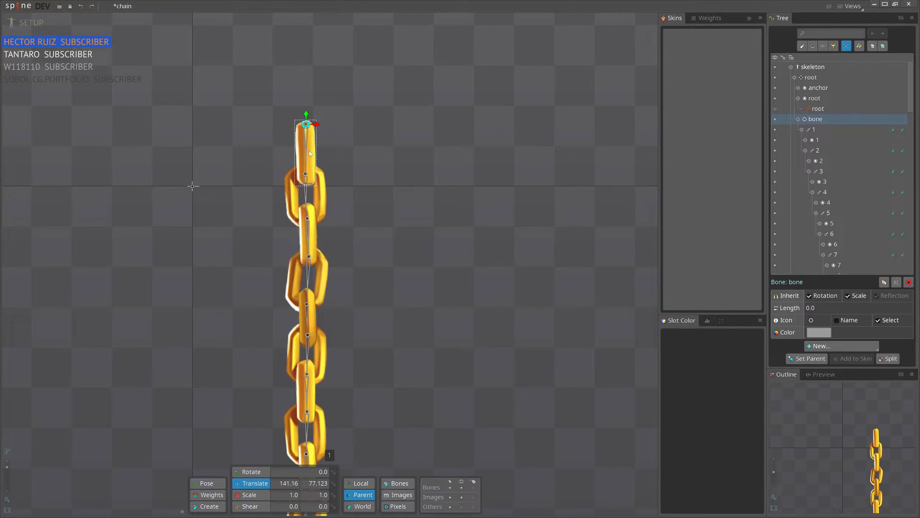
scroll(417, 156, down, 1)
drag(417, 157, 349, 165)
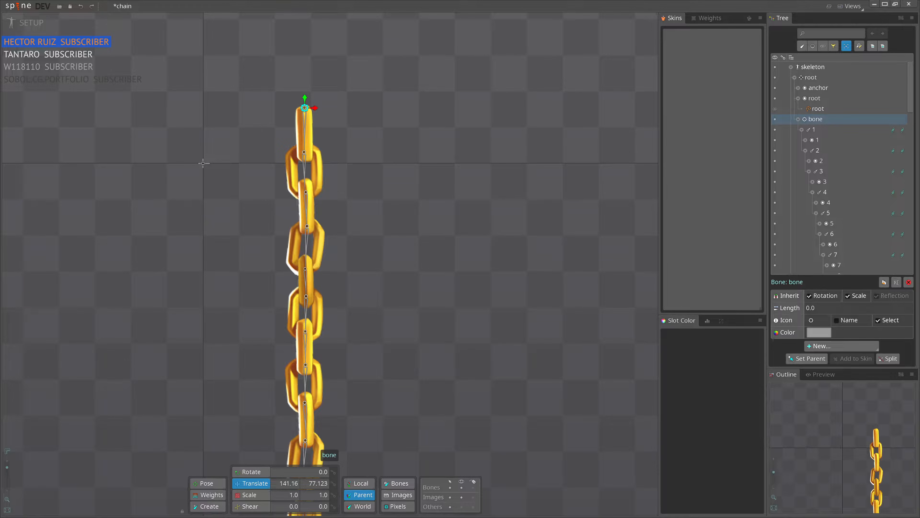
scroll(432, 297, down, 5)
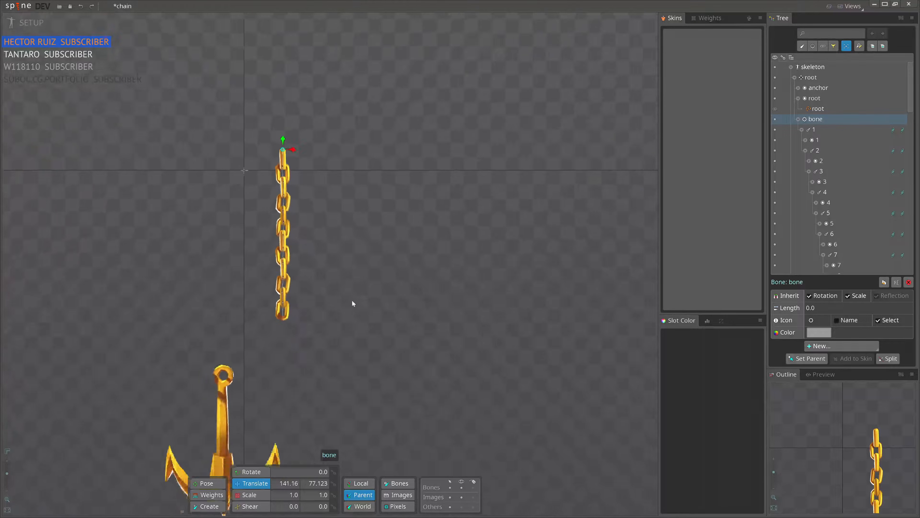
drag(297, 375, 302, 331)
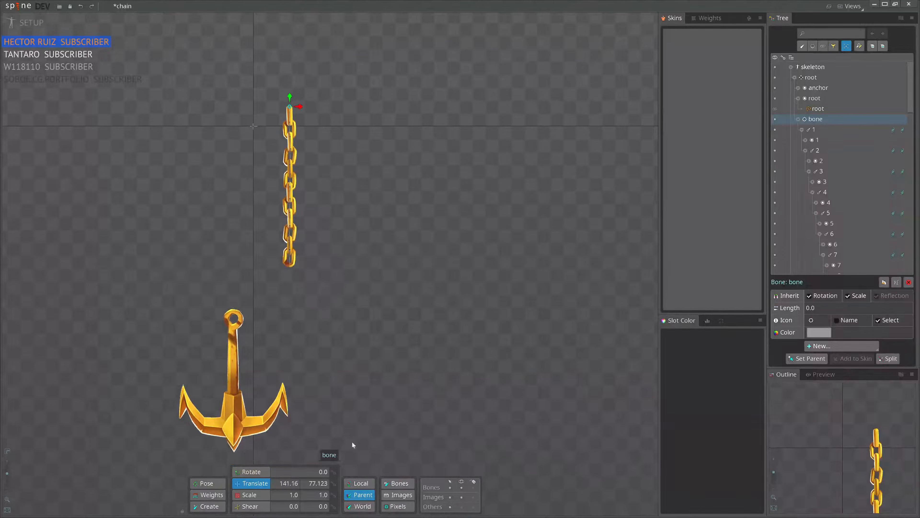
drag(349, 159, 376, 212)
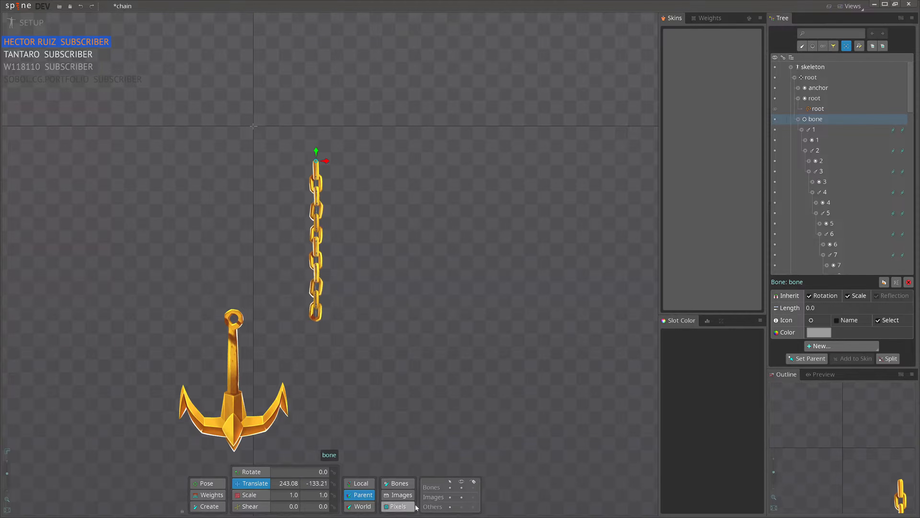
Step: Move the chain's parent bone back up near the horizontal axis, to X 194.69, Y 43.374
drag(415, 165, 392, 216)
scroll(381, 169, up, 1)
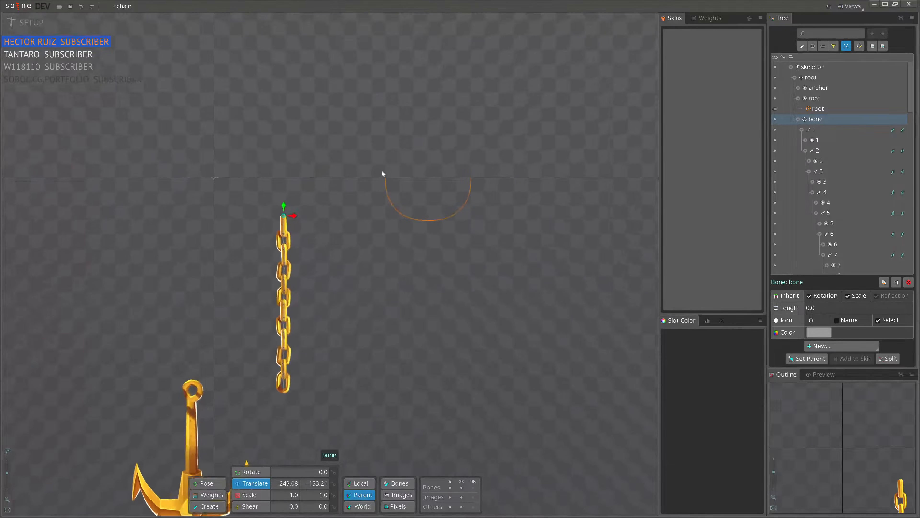
scroll(390, 177, up, 3)
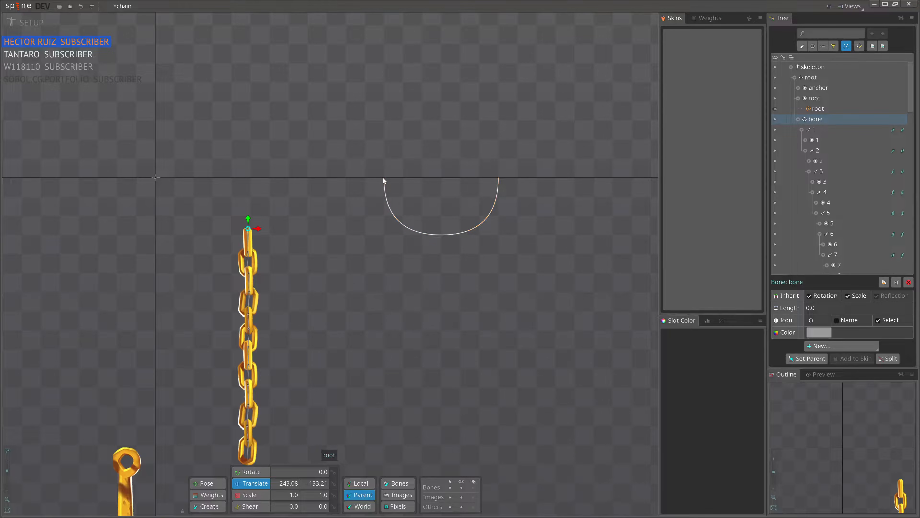
drag(334, 309, 332, 247)
mouse_move(318, 291)
mouse_down()
mouse_move(300, 226)
mouse_move(306, 279)
mouse_up()
scroll(297, 293, down, 3)
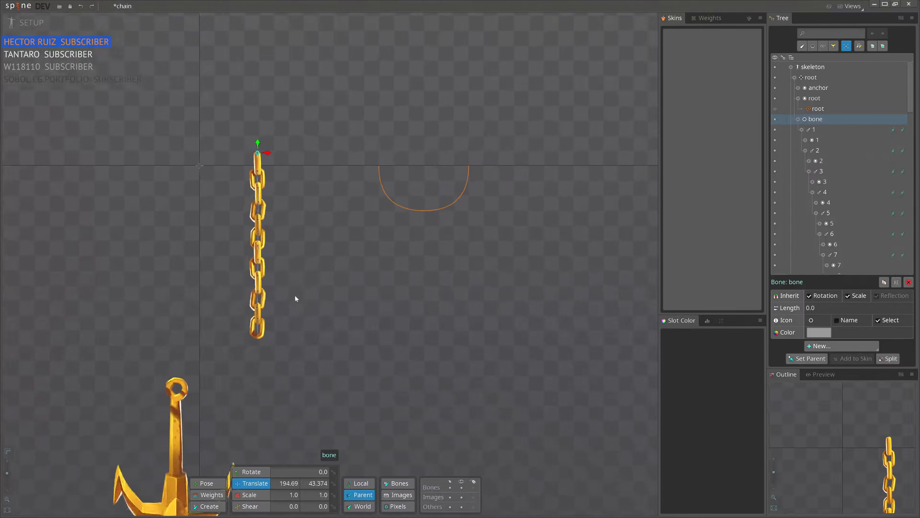
Step: Raise the anchor image until its ring is level with the origin and shift it left, clear of the chain
drag(210, 380, 232, 182)
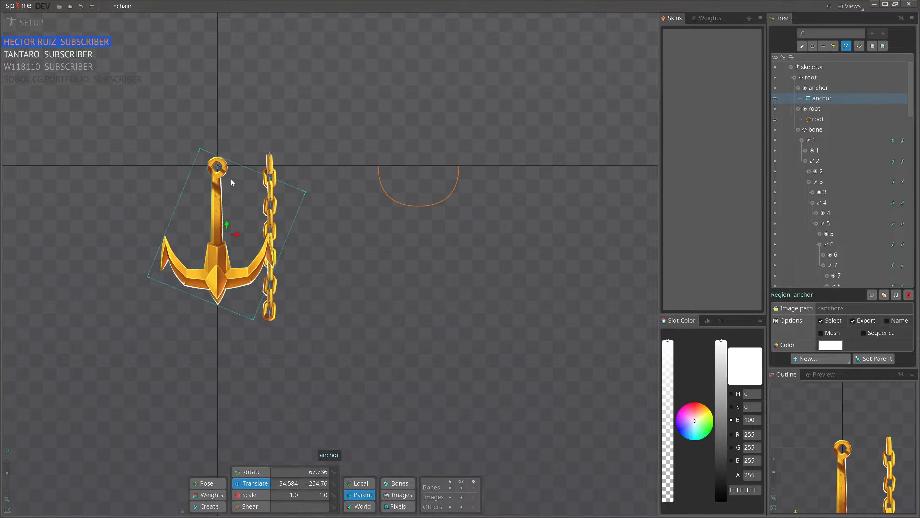
drag(362, 221, 391, 260)
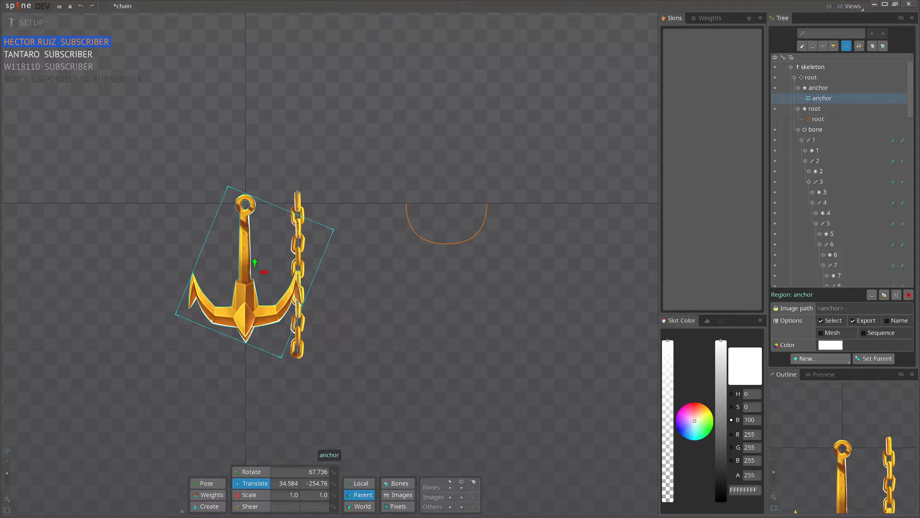
drag(308, 224, 366, 227)
drag(443, 291, 328, 289)
scroll(356, 213, up, 5)
Step: Select the chain's parent bone and move it up between the anchor and the path, to X 332.08, Y 236.57
drag(361, 184, 417, 113)
scroll(417, 113, up, 2)
scroll(417, 113, up, 3)
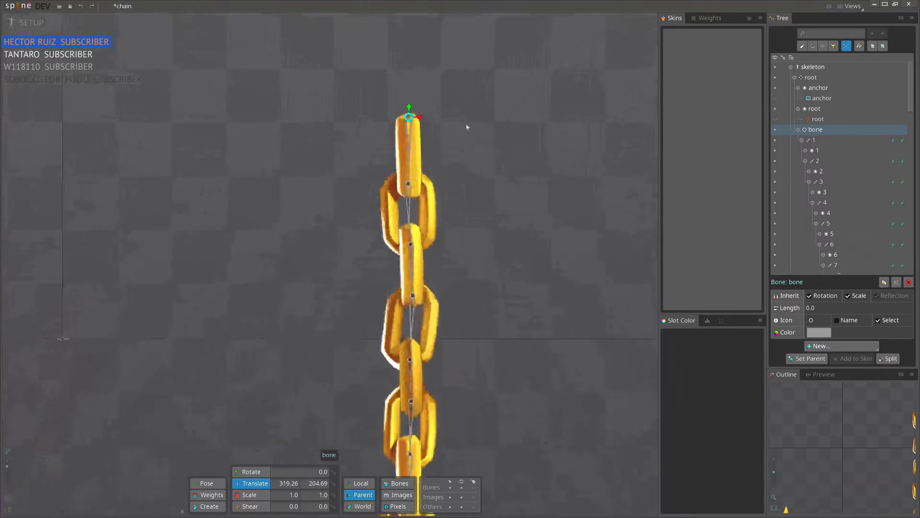
drag(499, 142, 362, 135)
key(ctrl)
key(ctrl)
scroll(489, 178, down, 2)
scroll(399, 254, down, 2)
Step: Rotate the chain's parent bone in several swings to 197.829 degrees to test how the links react
key(c)
drag(469, 168, 275, 276)
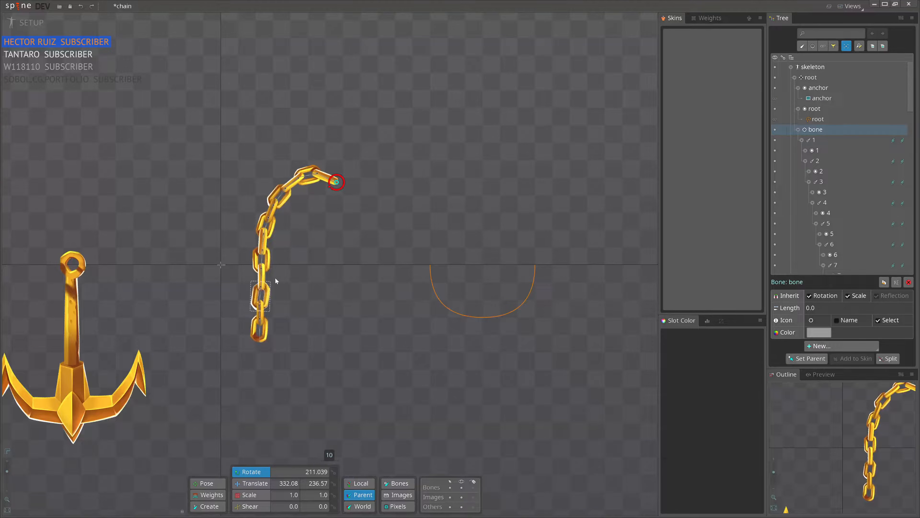
drag(329, 250, 341, 277)
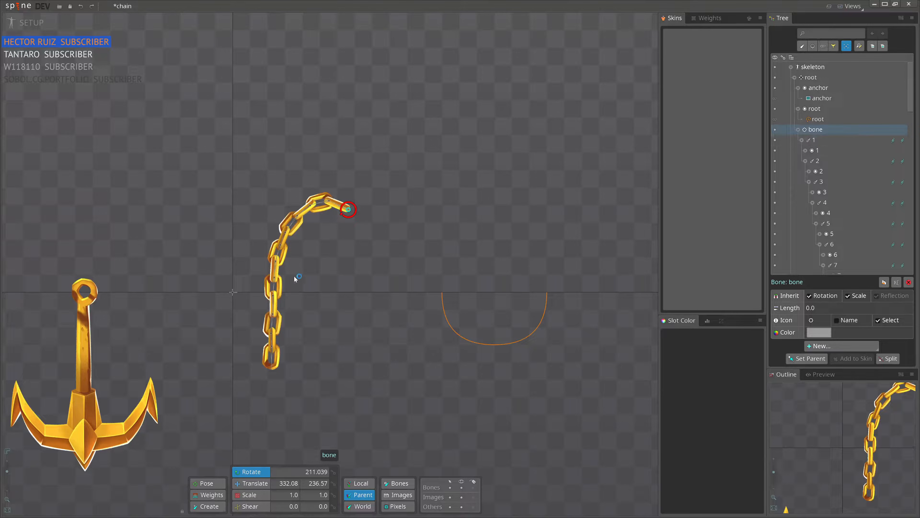
mouse_move(363, 284)
mouse_down()
mouse_move(406, 243)
mouse_move(272, 196)
mouse_move(300, 265)
mouse_move(356, 294)
mouse_move(263, 240)
mouse_move(353, 277)
mouse_up()
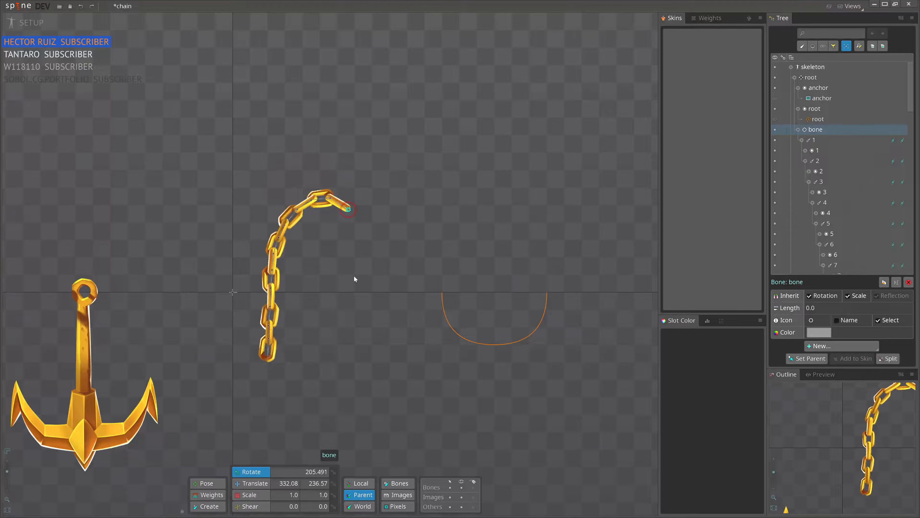
drag(354, 277, 345, 309)
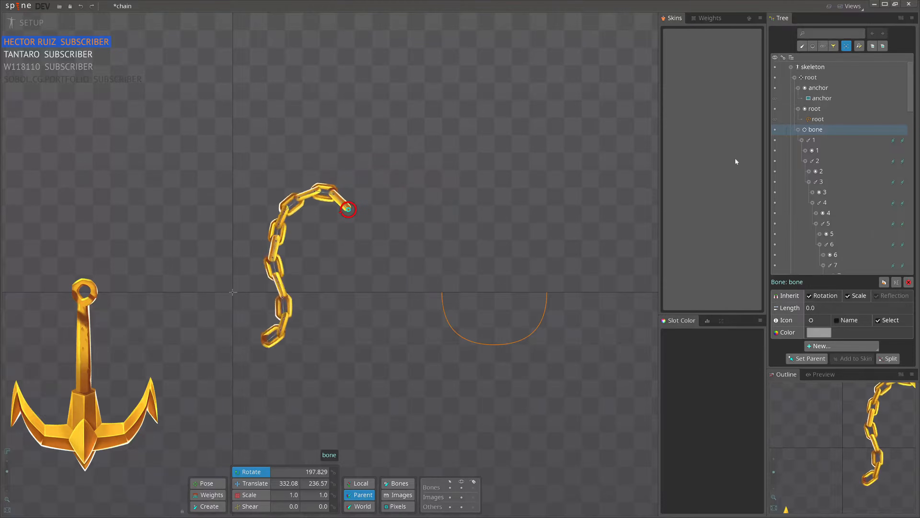
Step: Examine the bent chain up close and from afar, along with the constraint marks on its bones
scroll(342, 256, down, 3)
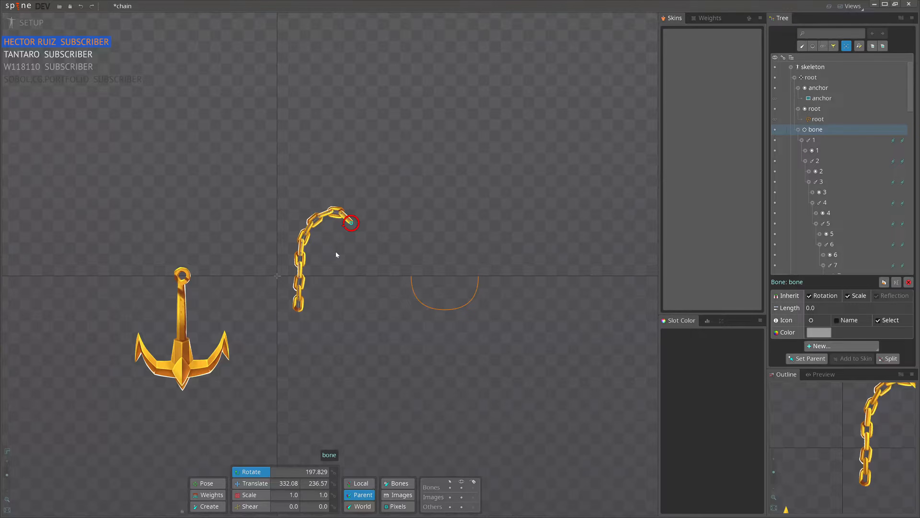
scroll(332, 253, up, 2)
drag(328, 252, 347, 266)
scroll(362, 271, up, 2)
drag(406, 276, 386, 278)
scroll(381, 205, up, 1)
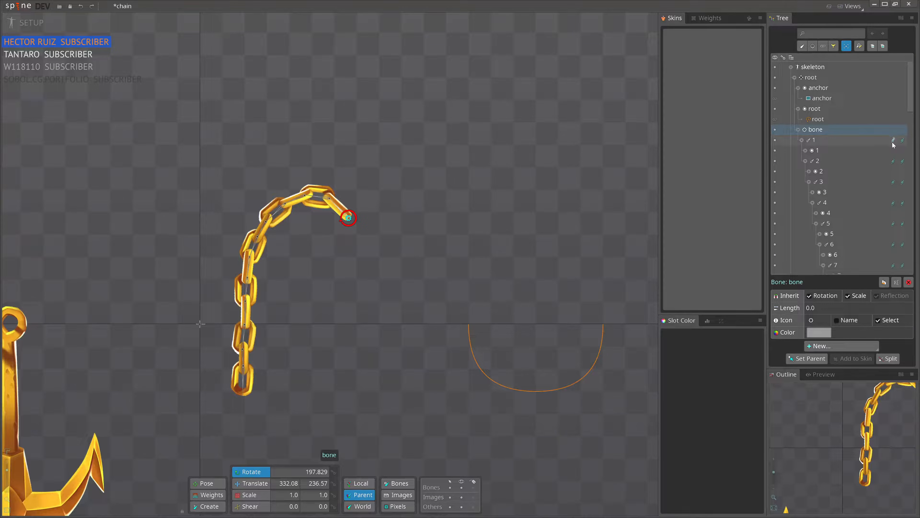
scroll(308, 281, down, 1)
drag(294, 289, 321, 301)
scroll(273, 218, down, 3)
scroll(369, 268, down, 3)
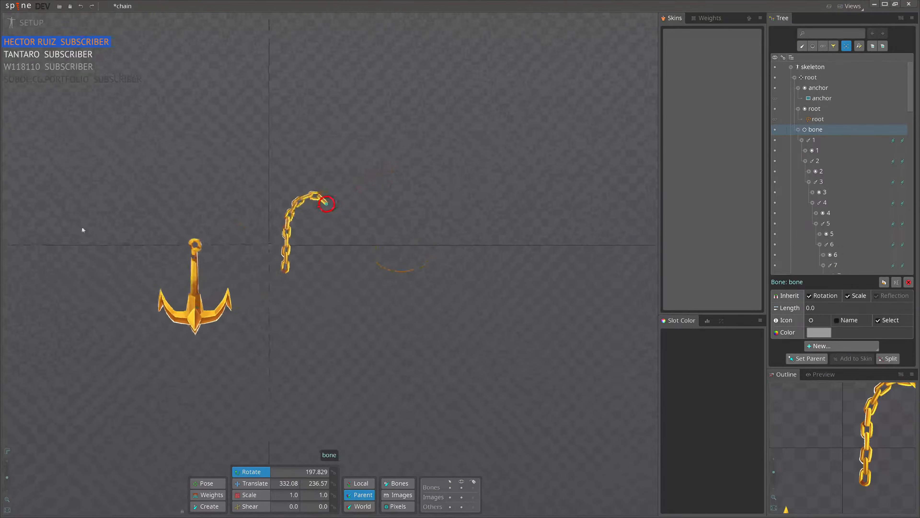
drag(306, 244, 333, 254)
scroll(346, 239, up, 2)
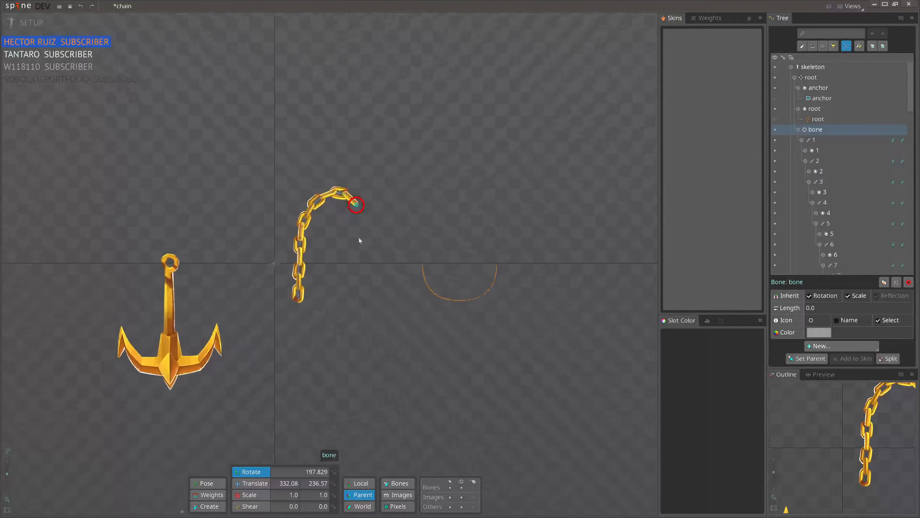
Step: Collapse the chain's bone hierarchy and delete all physics constraints from 1 to 24
click(798, 129)
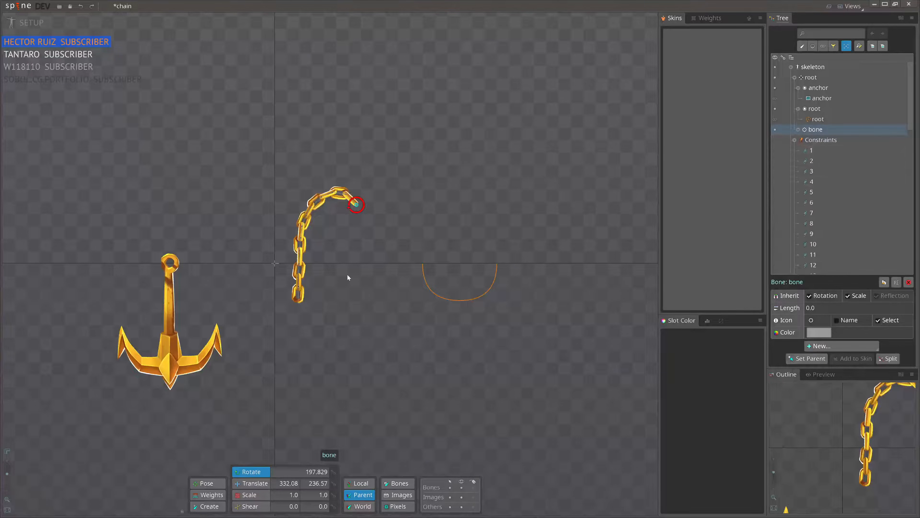
scroll(833, 163, down, 5)
drag(324, 295, 326, 314)
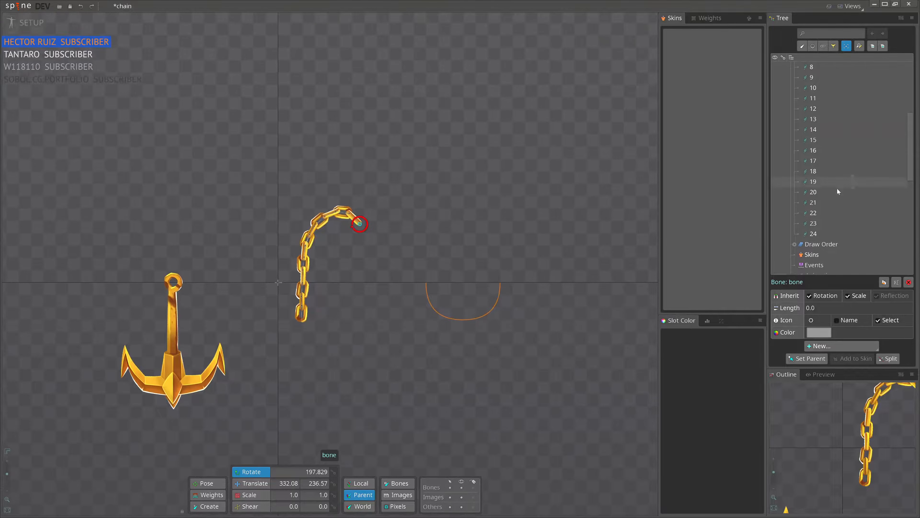
click(817, 236)
scroll(828, 181, up, 5)
shift+click(817, 129)
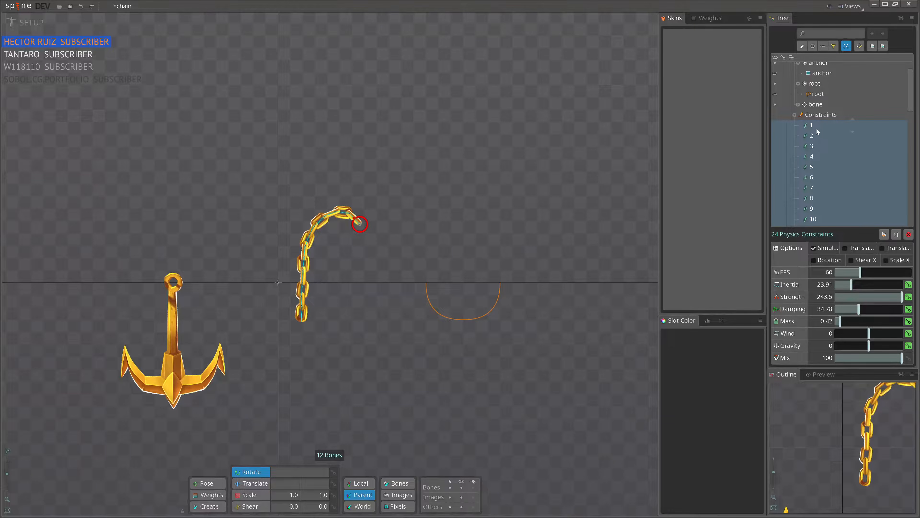
key(Delete)
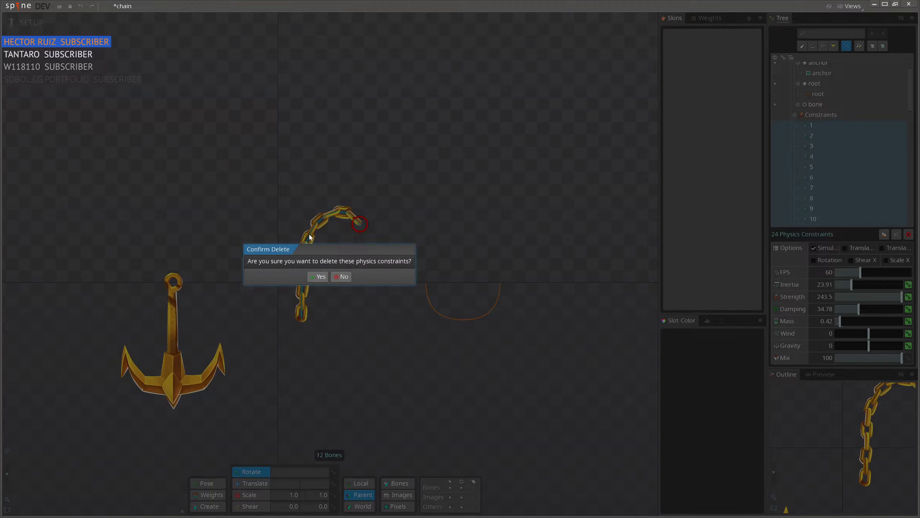
key(Return)
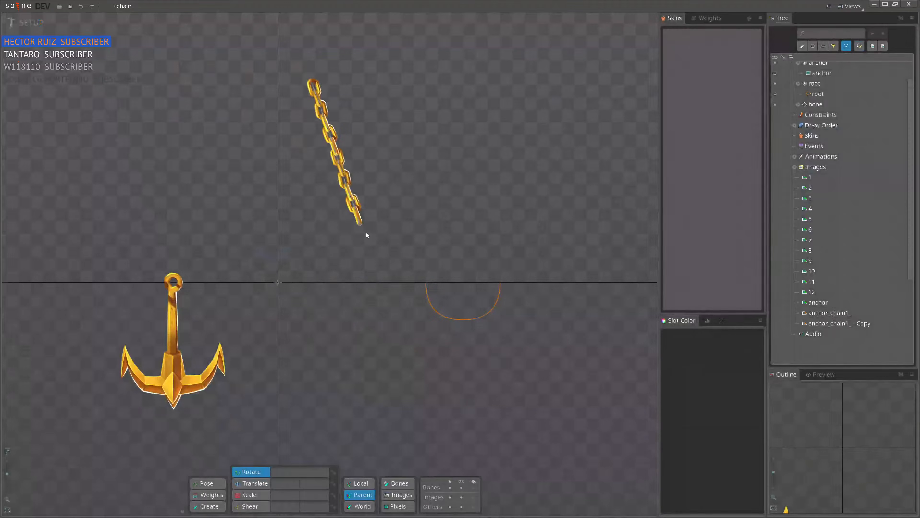
Step: Select the chain's parent bone and rotate it until the chain hangs straight down
click(359, 225)
drag(342, 334, 403, 149)
scroll(385, 300, up, 3)
drag(292, 181, 389, 432)
scroll(327, 367, up, 3)
Step: Try moving link images 10 and 8 out of the chain, and undo both moves
drag(343, 348, 423, 309)
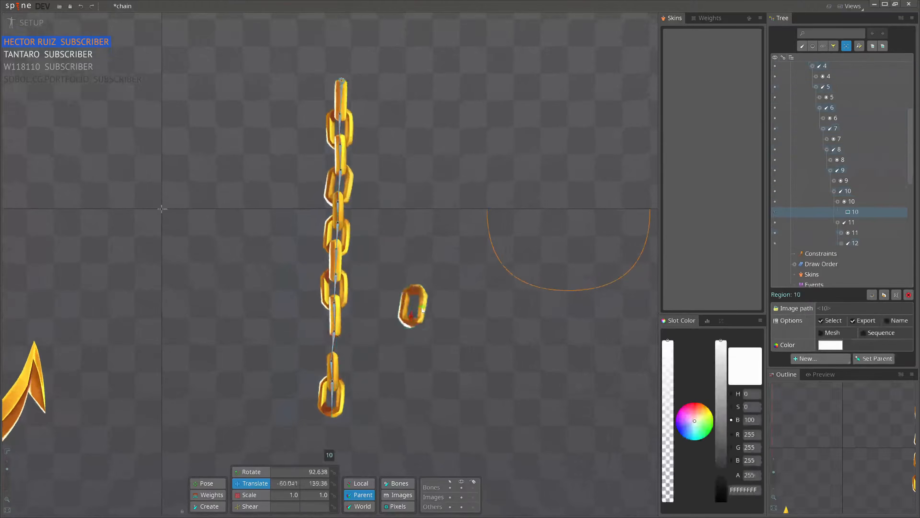
drag(343, 289, 400, 272)
key(ctrl+z)
key(ctrl+z)
scroll(381, 300, down, 3)
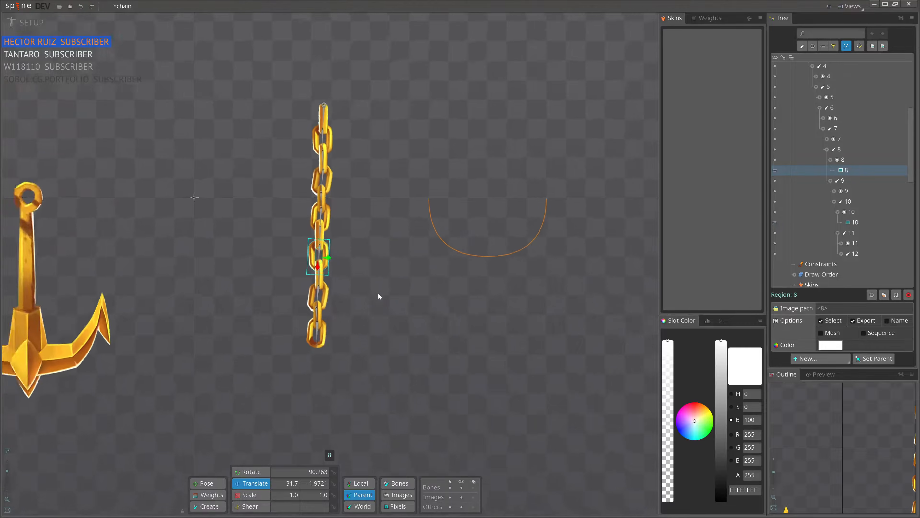
Step: Select the chain's parent bone and rotate it to 301.406 degrees
click(324, 106)
drag(323, 106, 227, 281)
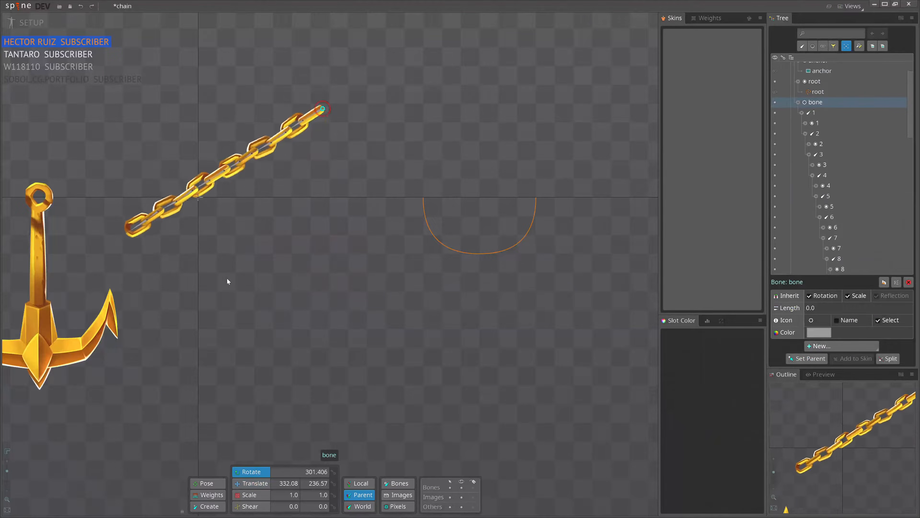
Step: Undo the parent bone's last rotation and select the chain's first bone together with all its child bones
key(ctrl+z)
key(space)
double_click(313, 124)
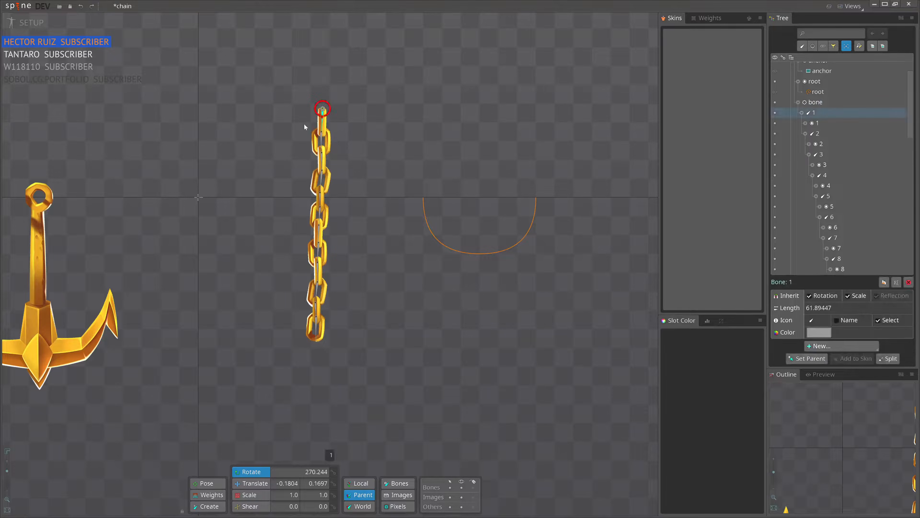
Step: Try rotating all 12 chain bones together twice, undoing each rotation
drag(387, 351, 283, 241)
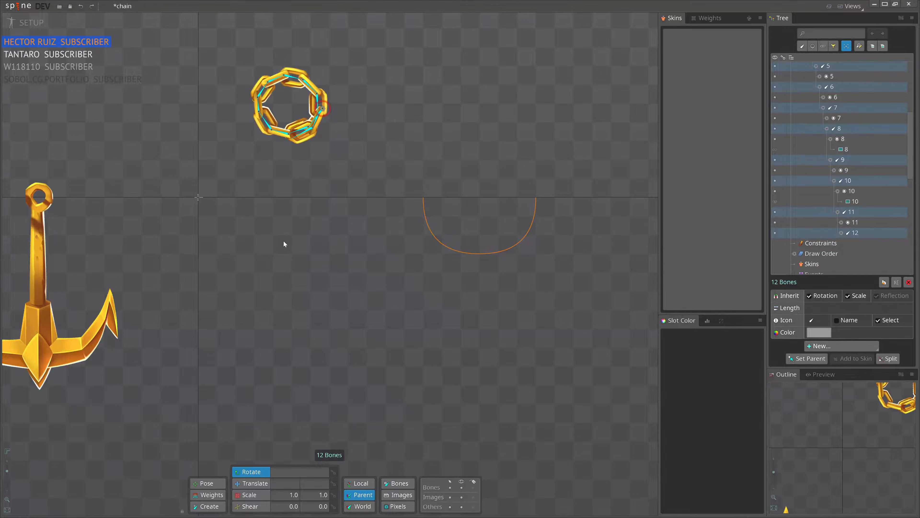
scroll(253, 62, up, 3)
scroll(402, 328, down, 2)
key(ctrl+z)
scroll(404, 331, down, 2)
drag(406, 336, 462, 253)
key(ctrl+z)
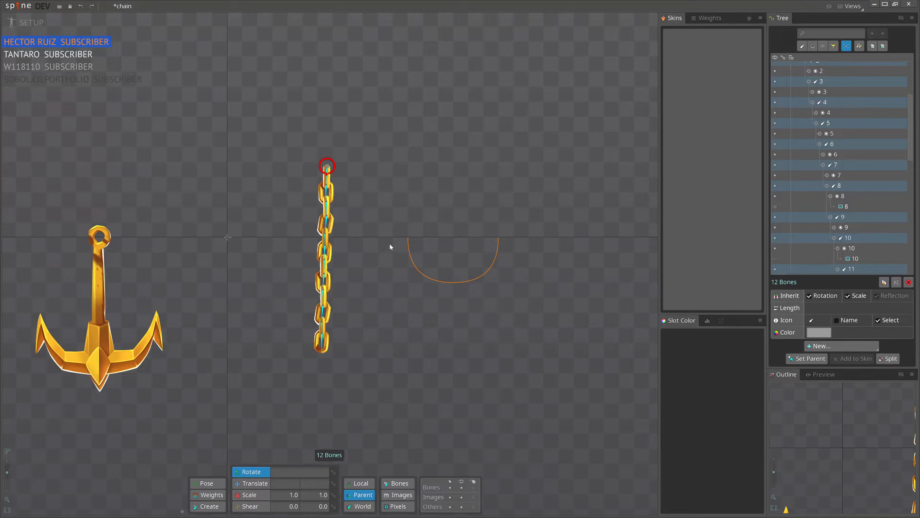
Step: Select the 12 bones of the chain and add a physics constraint to each of them
scroll(346, 250, up, 2)
key(space)
drag(293, 119, 321, 357)
click(852, 347)
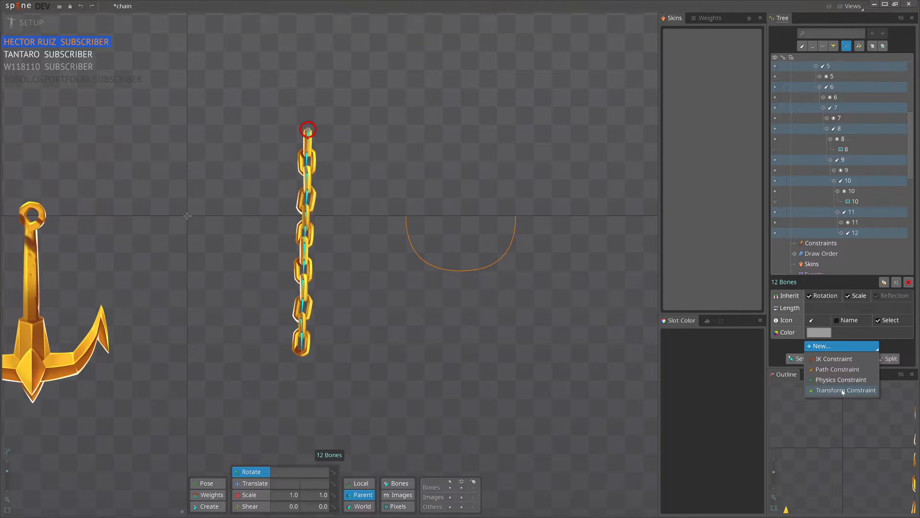
drag(887, 452, 800, 440)
scroll(829, 433, down, 2)
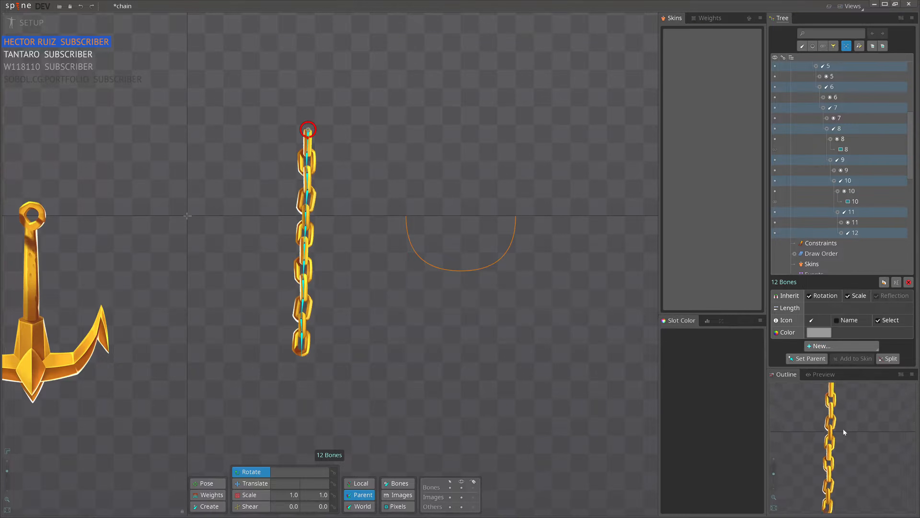
click(844, 346)
click(842, 379)
Step: Select physics constraints 1 to 12 and store them as selection 1
scroll(821, 198, down, 2)
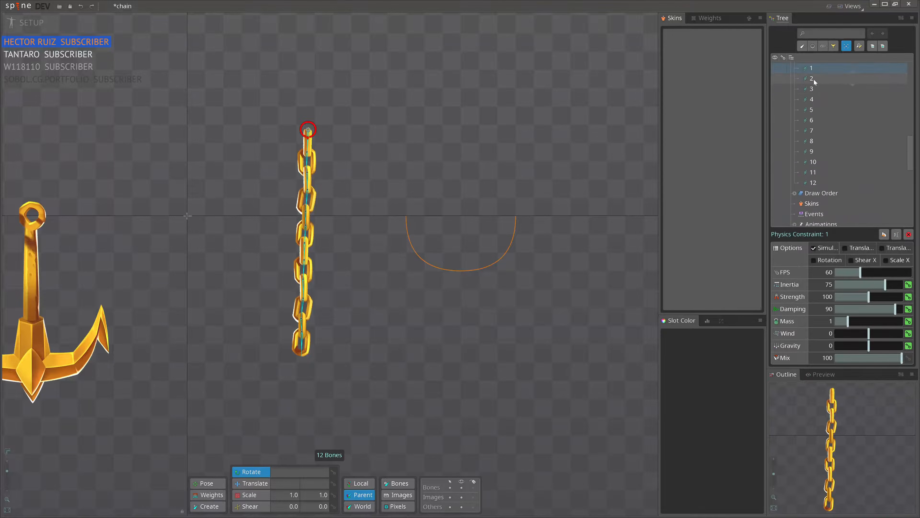
scroll(815, 78, up, 1)
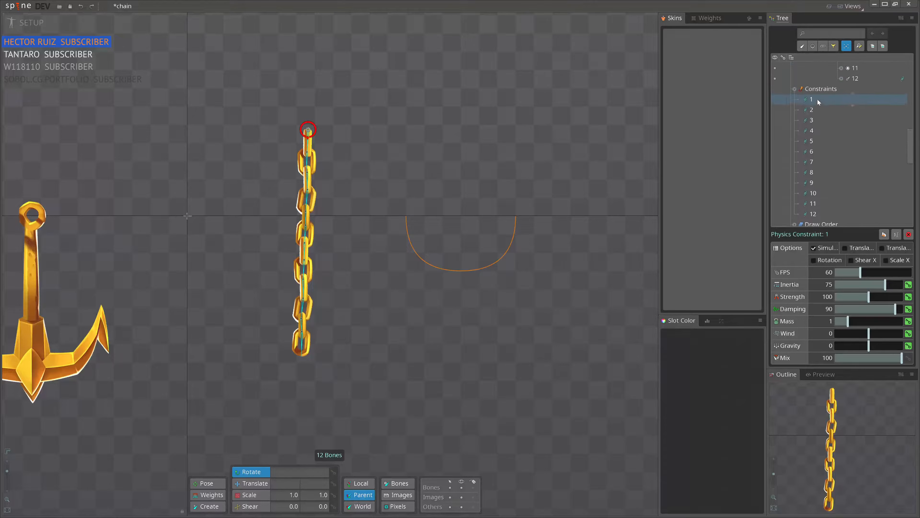
shift+click(828, 215)
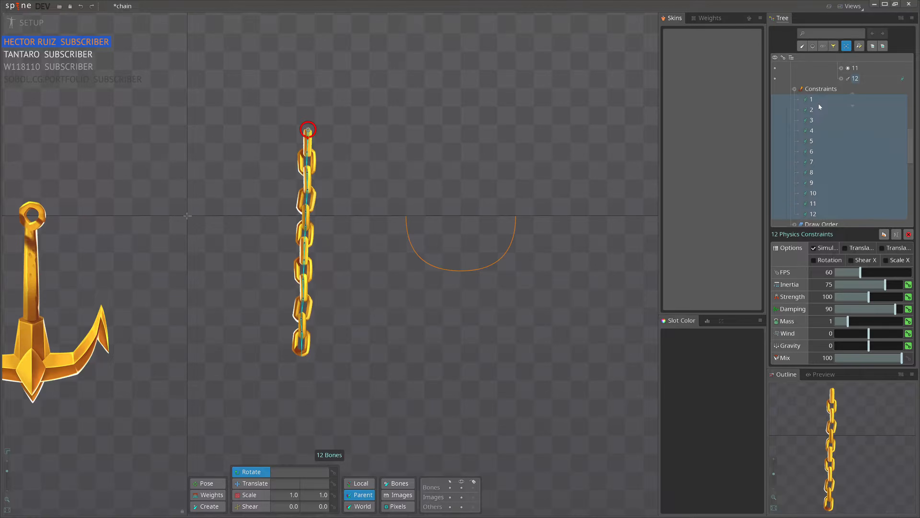
key(ctrl+1)
scroll(440, 369, down, 1)
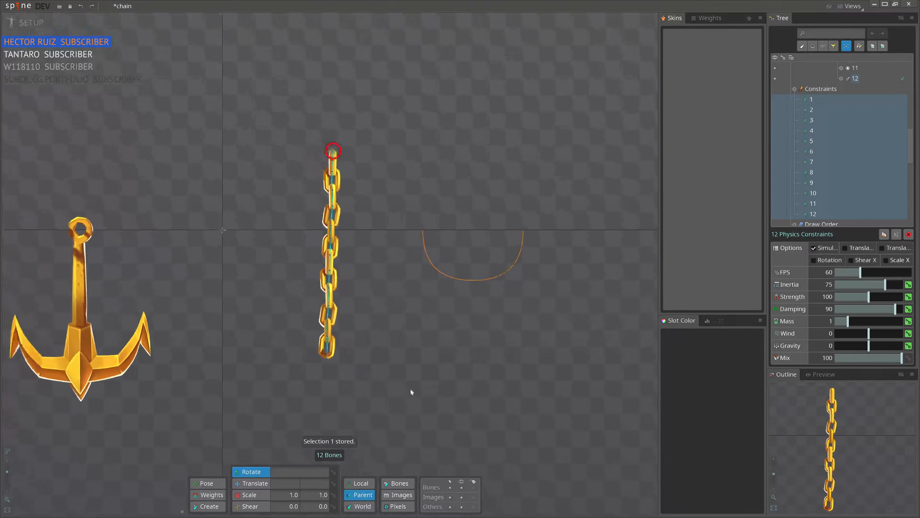
drag(405, 325, 410, 345)
scroll(410, 345, up, 1)
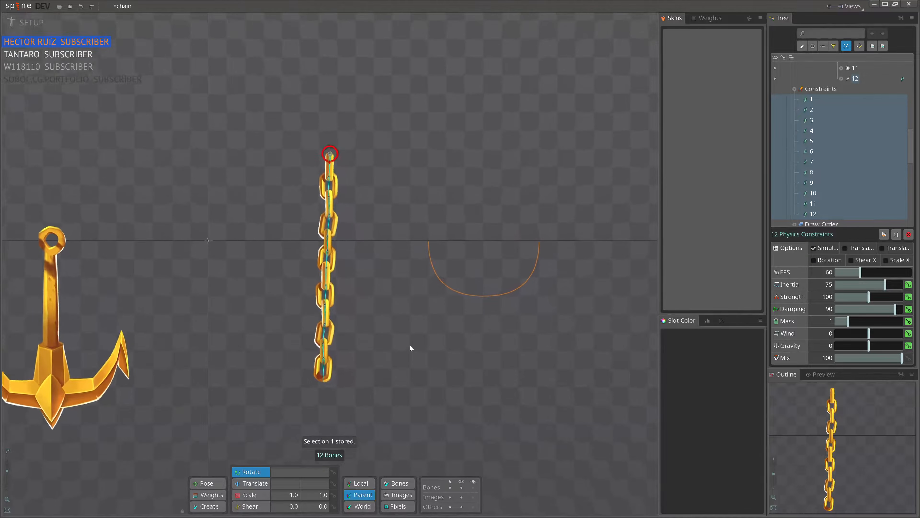
scroll(410, 347, up, 1)
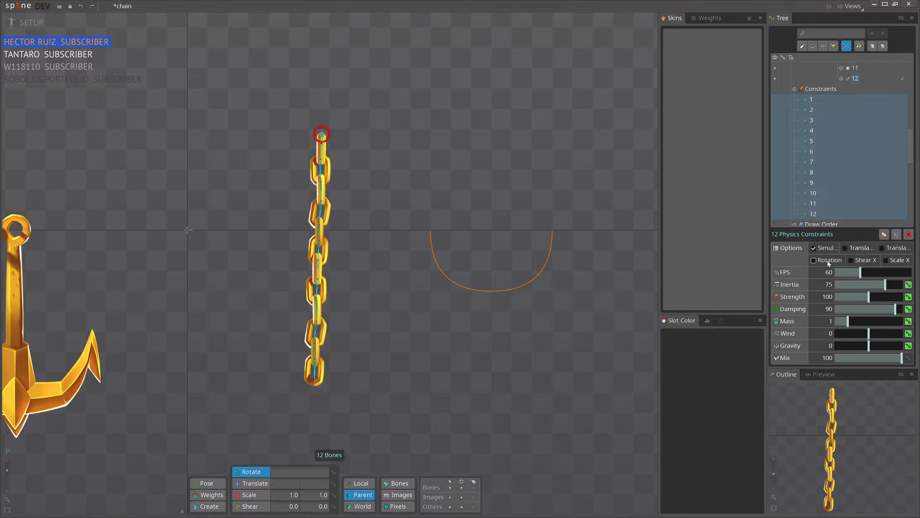
Step: Enable rotation on the 12 physics constraints and move the chain's parent bone around to test the swing
drag(381, 278, 416, 276)
scroll(413, 276, up, 2)
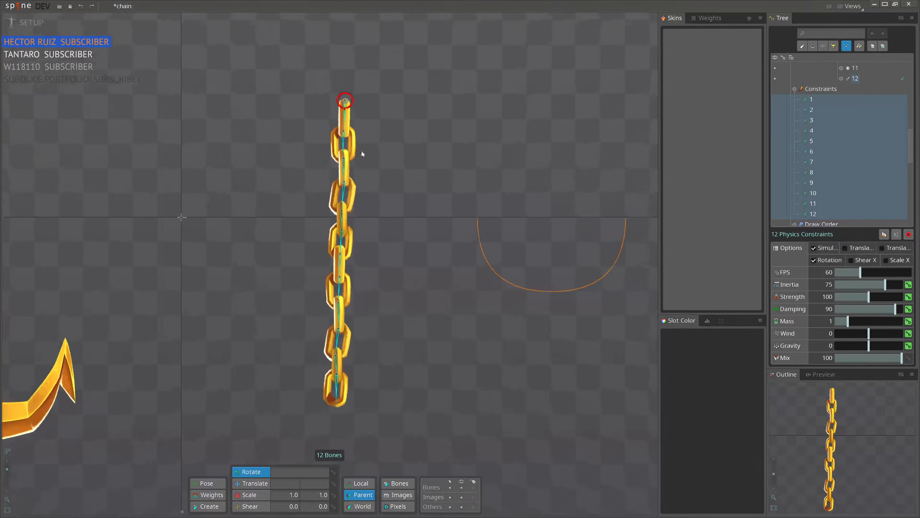
click(346, 104)
key(v)
drag(422, 131, 624, 460)
scroll(516, 428, down, 3)
drag(507, 482, 350, 224)
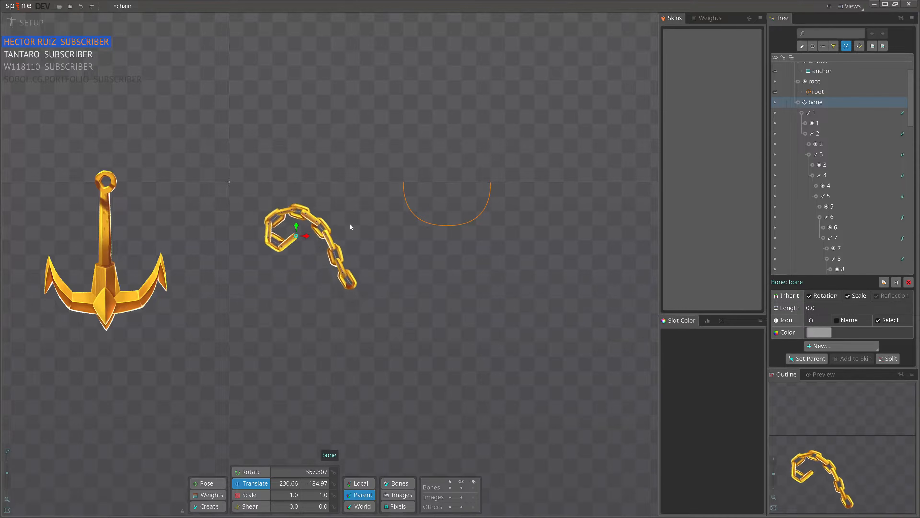
Step: Open the physics constraint of the chain's first bone and select all 12 constraints to review their settings
click(902, 113)
scroll(857, 147, down, 3)
key(ctrl+a)
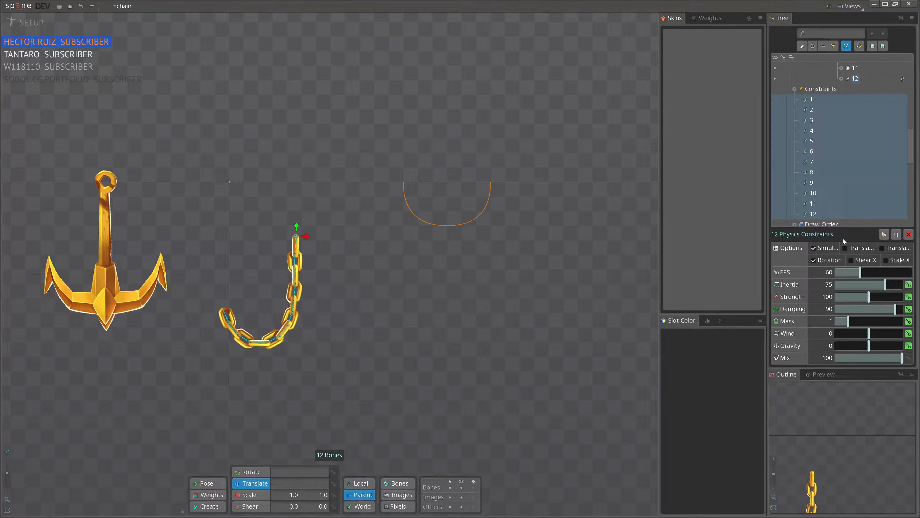
scroll(467, 295, up, 2)
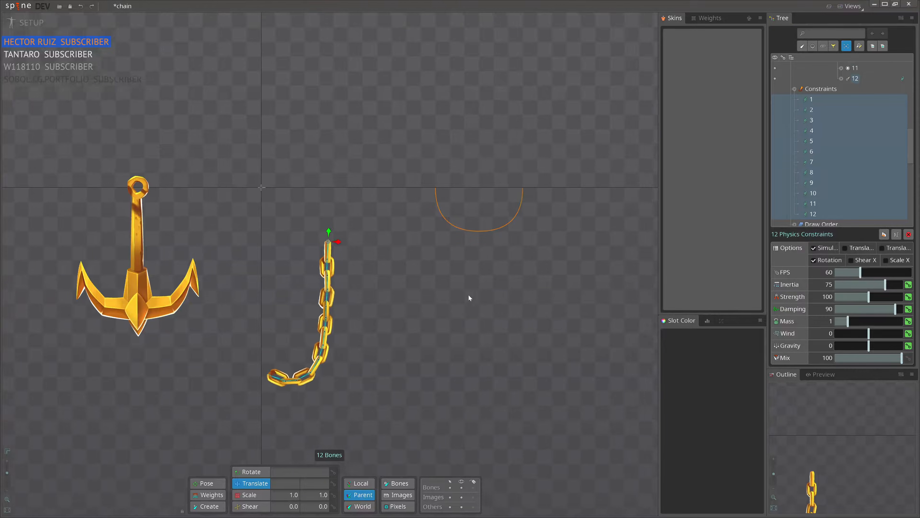
drag(474, 296, 522, 283)
Step: Create a downward-pointing bone about 267 units long under the root, beside the chain, and select it
scroll(834, 84, up, 3)
scroll(834, 84, up, 8)
click(818, 78)
drag(534, 216, 282, 194)
key(n)
drag(297, 244, 335, 221)
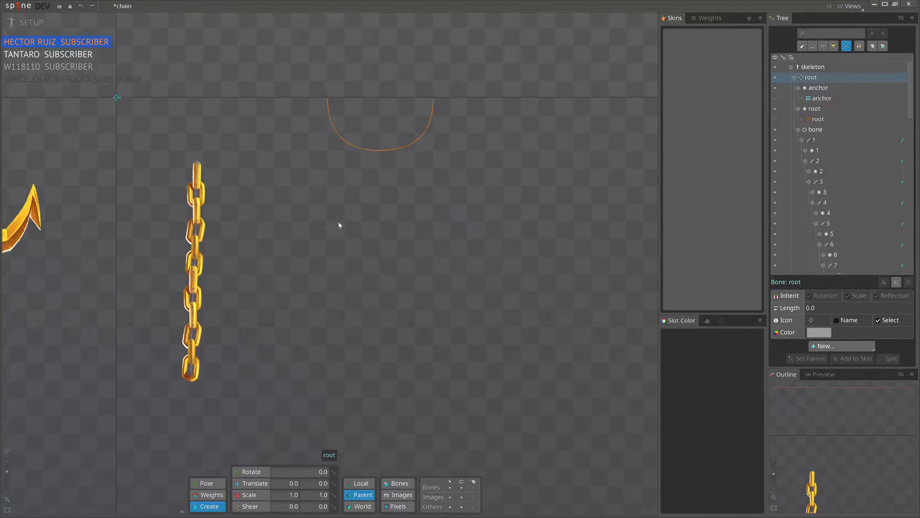
drag(351, 189, 352, 282)
key(v)
click(354, 197)
Step: Add a physics constraint to the new bone and set its strength to 0 and damping to 48.91
click(853, 341)
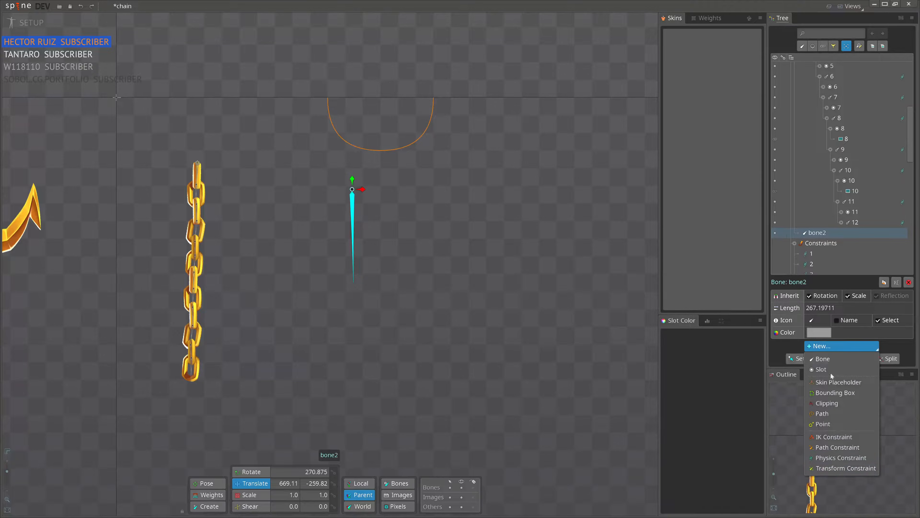
click(832, 459)
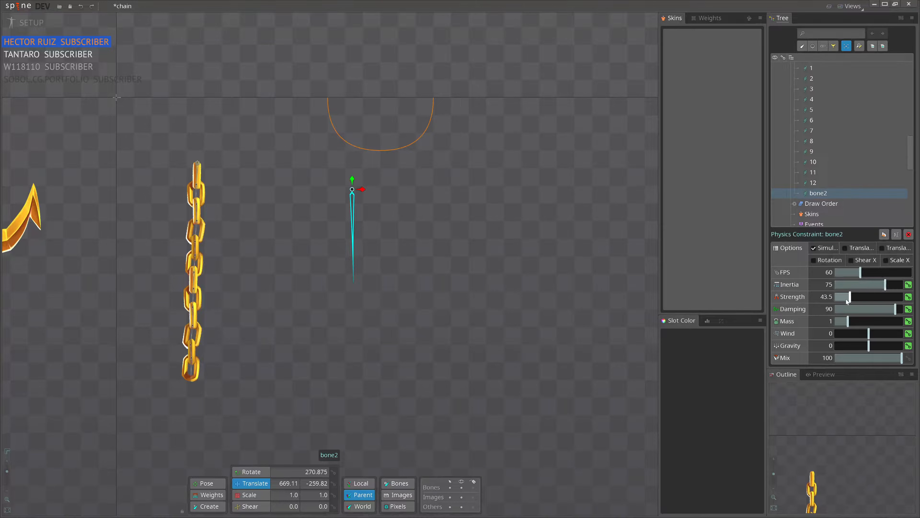
drag(837, 297, 833, 298)
drag(896, 309, 853, 321)
drag(528, 319, 595, 342)
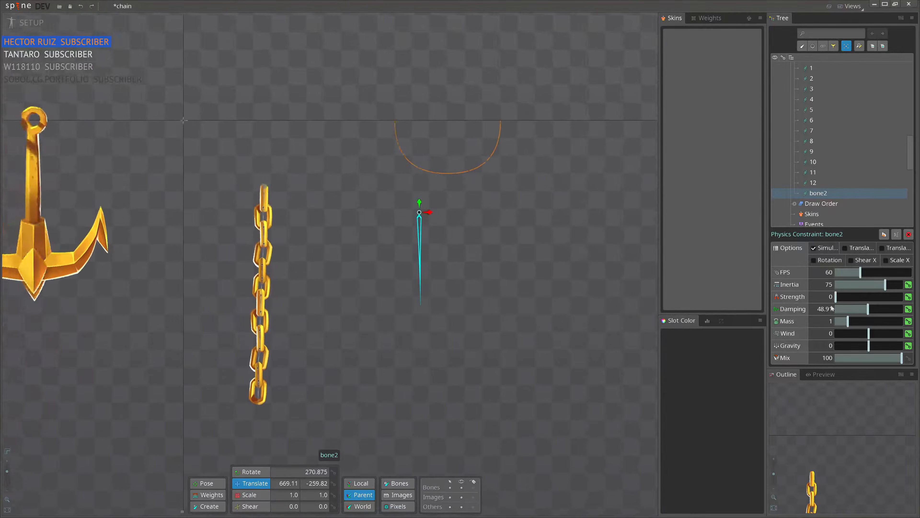
Step: Enable rotation on the new bone's physics constraint and move the bone sideways to test its swing
mouse_move(484, 269)
mouse_down()
mouse_move(488, 289)
mouse_move(475, 263)
mouse_up()
scroll(444, 249, up, 3)
drag(403, 233, 528, 245)
click(846, 249)
click(828, 261)
drag(571, 293, 378, 273)
scroll(369, 267, down, 2)
drag(348, 231, 576, 323)
drag(492, 303, 299, 284)
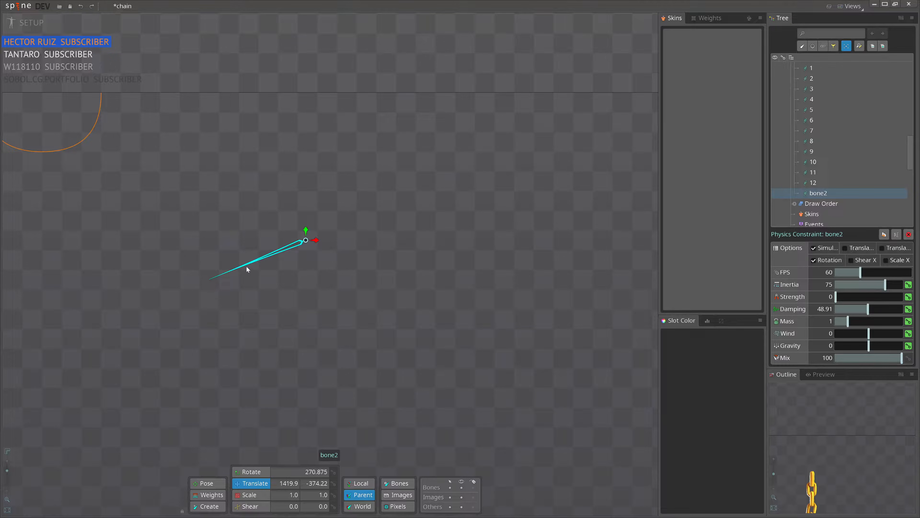
Step: Test the standalone bone's swing with a higher inertia and with inertia 19.57, and set the inertia to 63.59
drag(884, 287, 903, 286)
drag(292, 304, 477, 298)
drag(901, 285, 849, 285)
drag(482, 300, 445, 312)
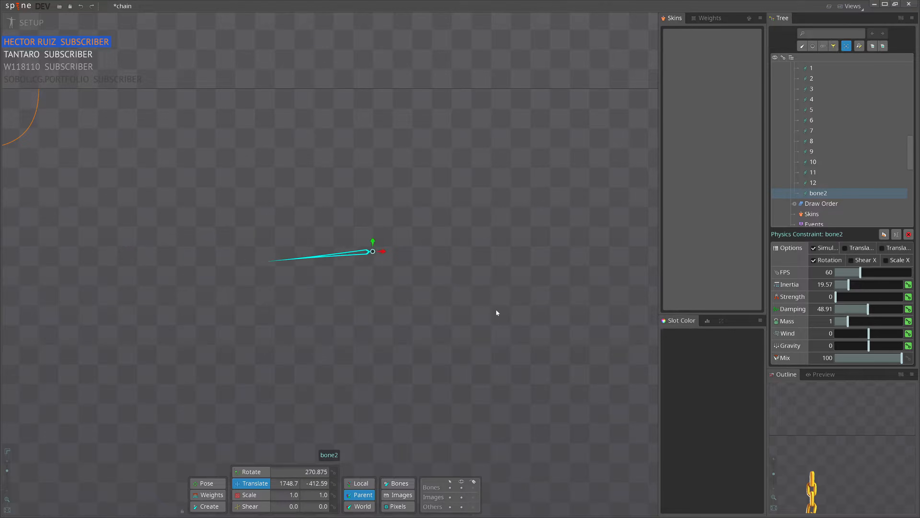
drag(848, 285, 877, 285)
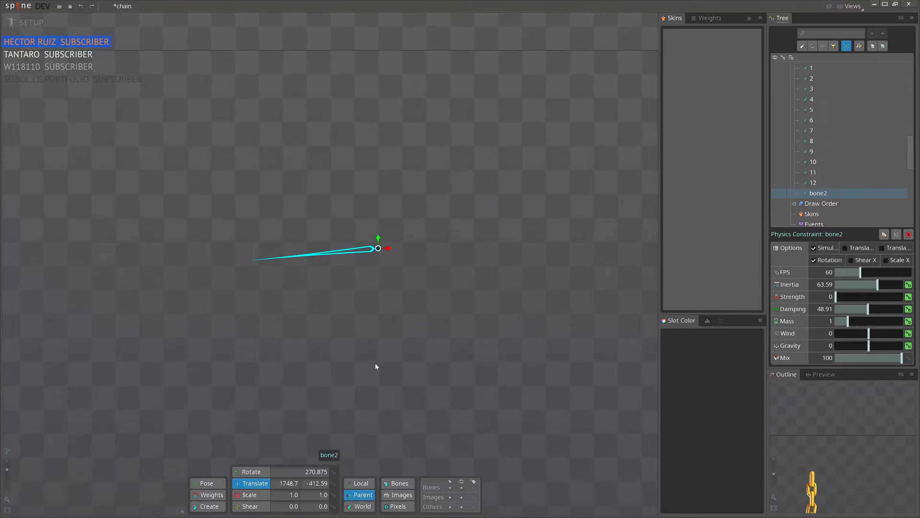
Step: Test the standalone bone's swing at strengths 46.7 and 188 by moving it, and reset the strength to 0
drag(838, 297, 852, 298)
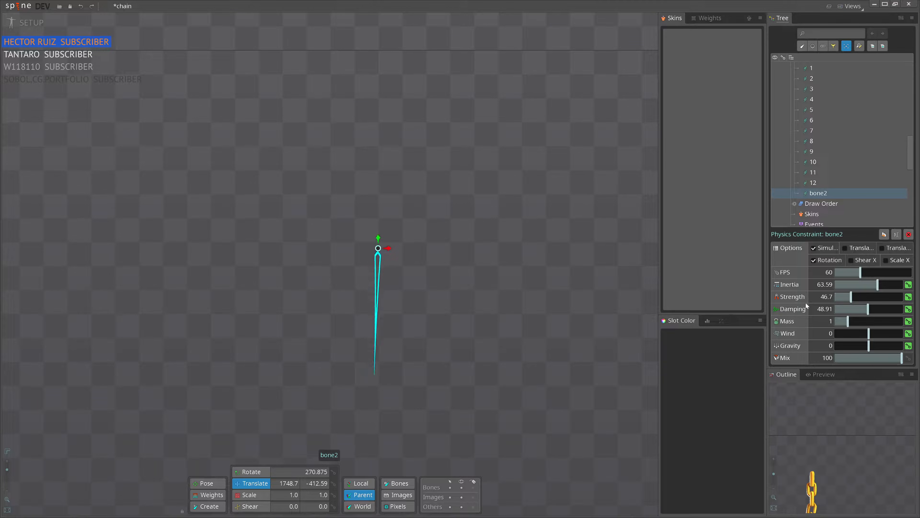
drag(427, 309, 580, 300)
drag(481, 269, 361, 274)
drag(530, 321, 442, 320)
drag(852, 296, 897, 296)
drag(544, 277, 655, 248)
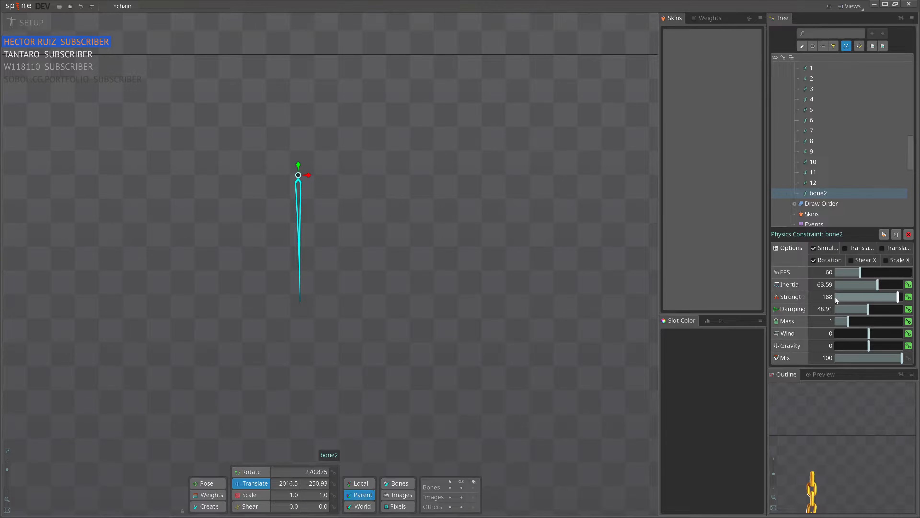
drag(897, 296, 835, 300)
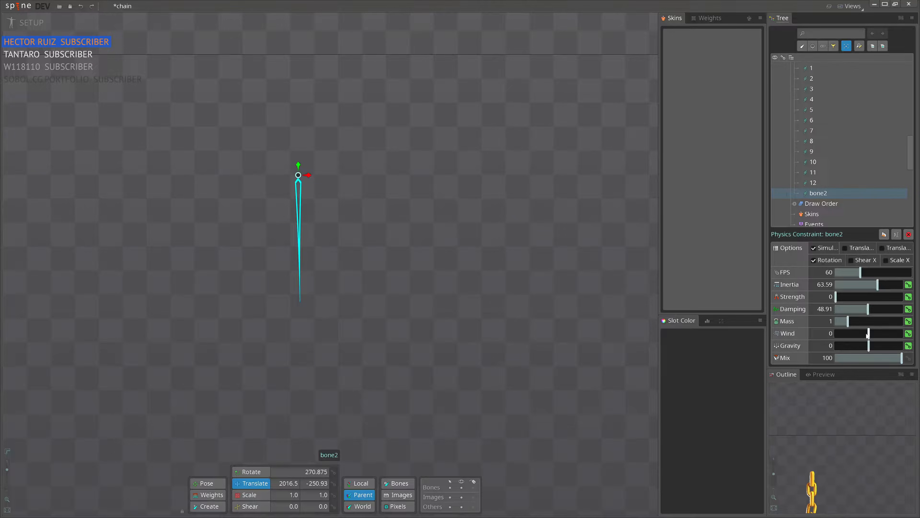
Step: Turn off simulation for the standalone bone's constraint and move the bone horizontally to about X 2511.5
drag(500, 303, 528, 344)
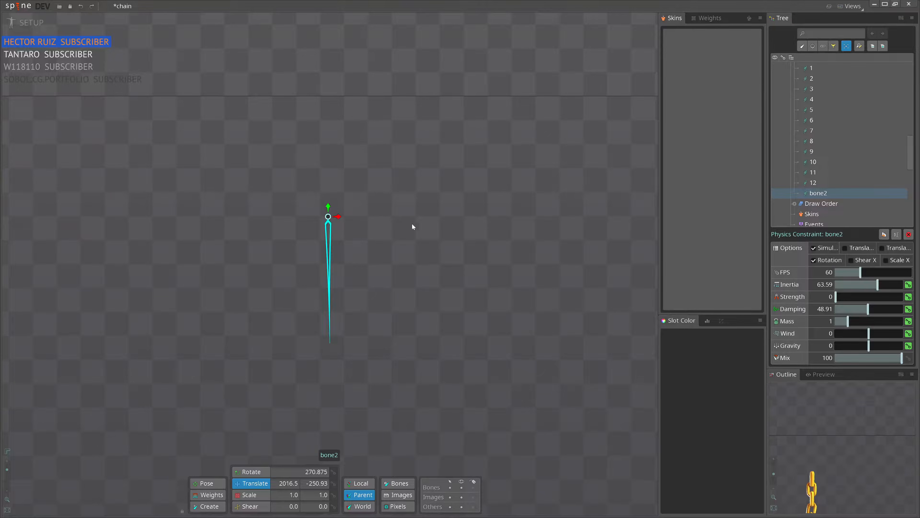
drag(408, 223, 356, 229)
click(815, 248)
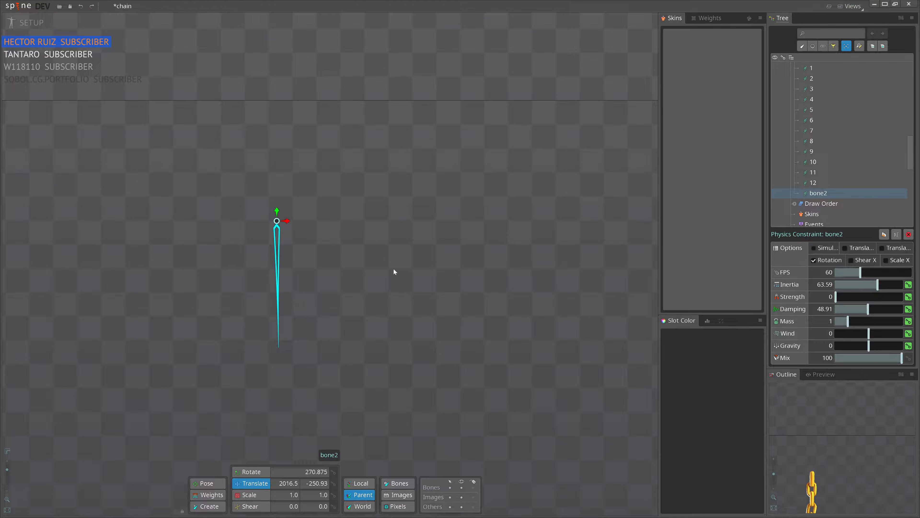
drag(330, 266, 567, 269)
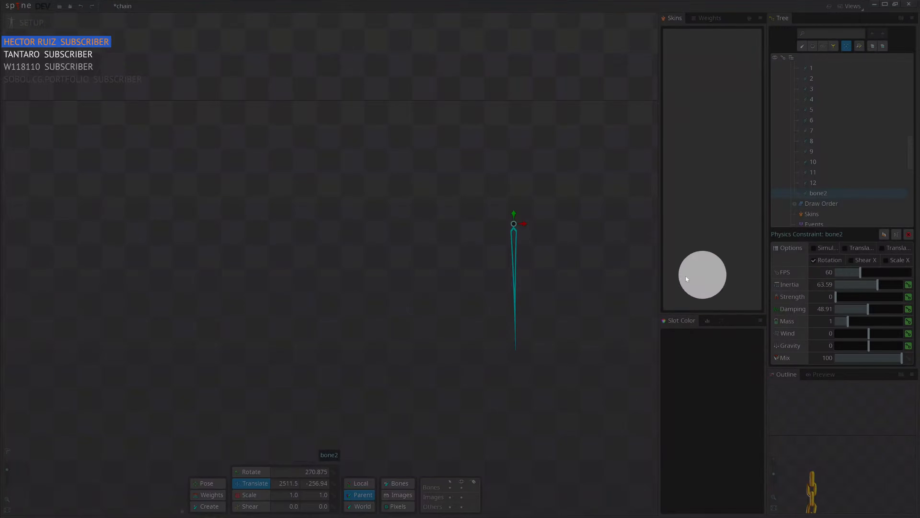
Step: Turn the constraint's simulation back on and set its inertia to 64.13, undoing the accidentally drawn child bone
key(n)
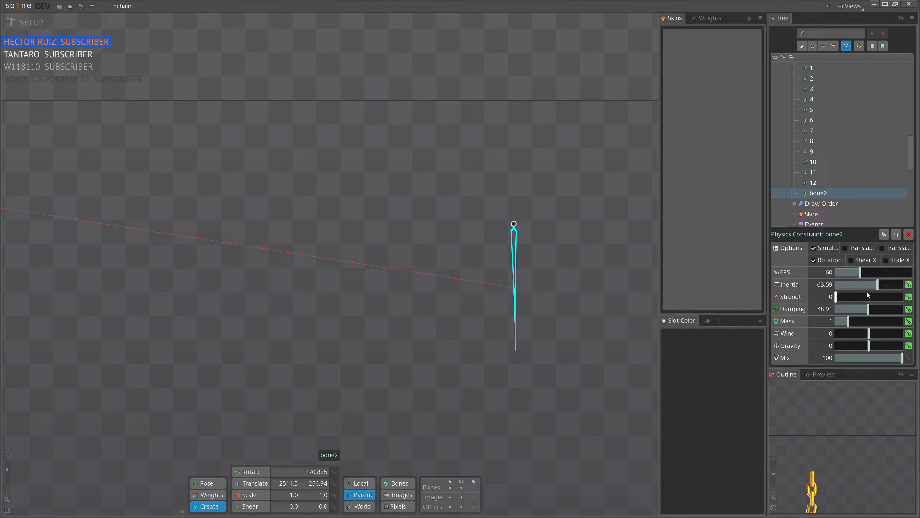
drag(876, 289, 879, 290)
drag(534, 284, 222, 292)
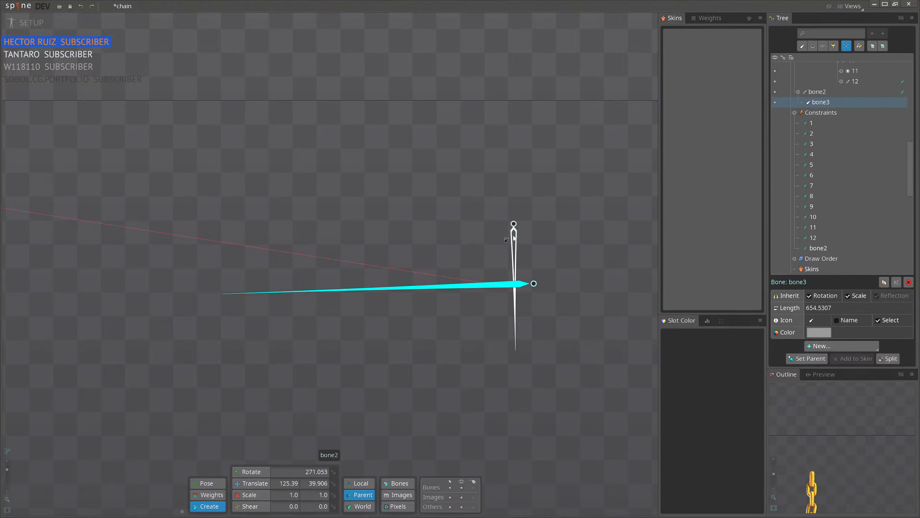
key(ctrl+z)
Step: Move the standalone bone horizontally back to about X 2000.5 to test its simulated swing
click(510, 231)
key(v)
drag(586, 246, 339, 249)
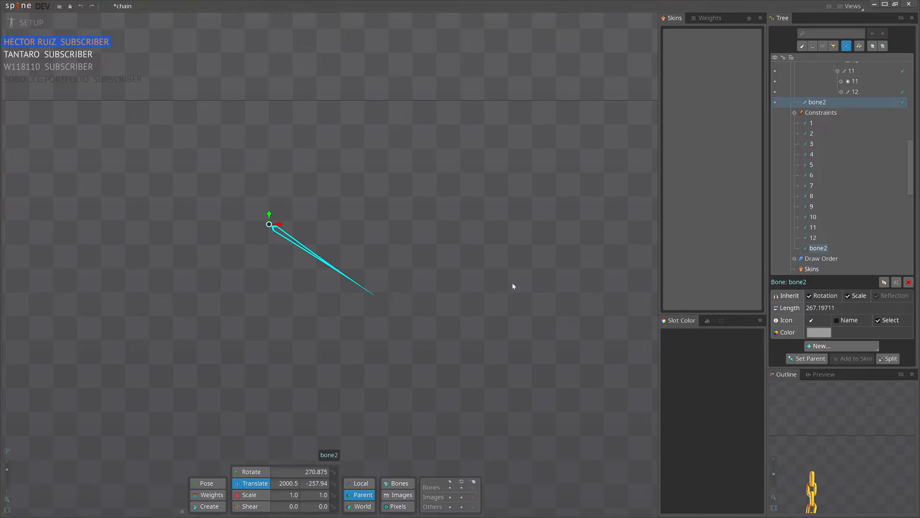
key(ctrl)
key(ctrl)
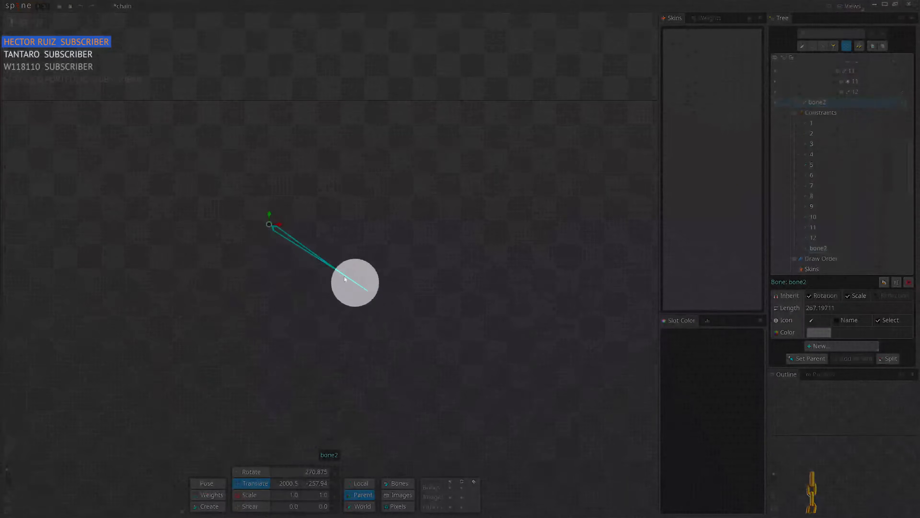
key(n)
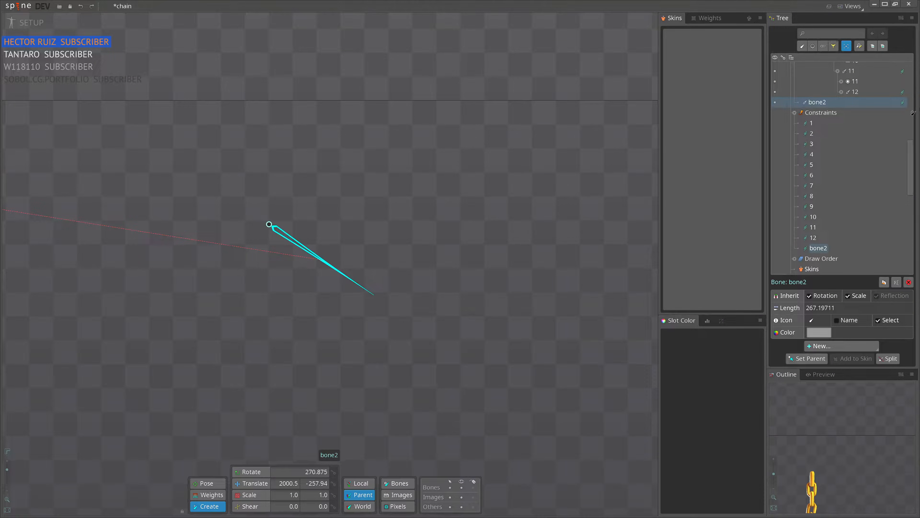
Step: Try a strength of 156.5 on the standalone bone's physics constraint and reset the strength to 0
click(904, 102)
drag(867, 295, 887, 301)
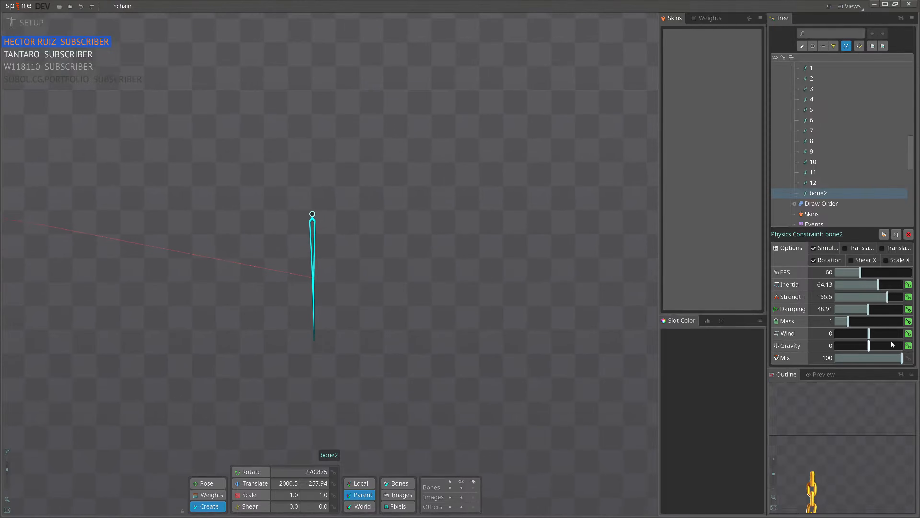
drag(883, 298, 396, 274)
Step: Set the gravity of the standalone bone's physics constraint to 85.9 and get the bone ready for translating
drag(874, 347, 898, 350)
drag(479, 327, 350, 328)
key(v)
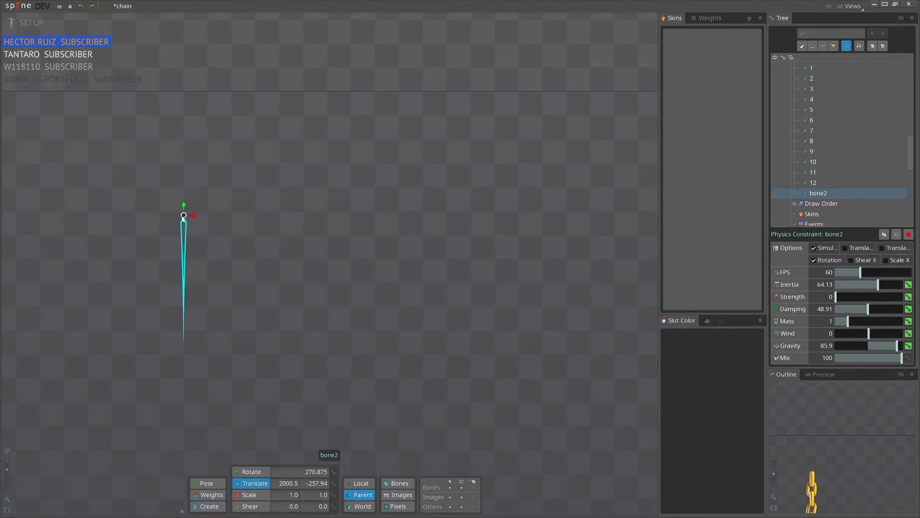
Step: Move the standalone bone to about X 2566.6, Y -304 to test its swing under gravity
drag(184, 219, 456, 238)
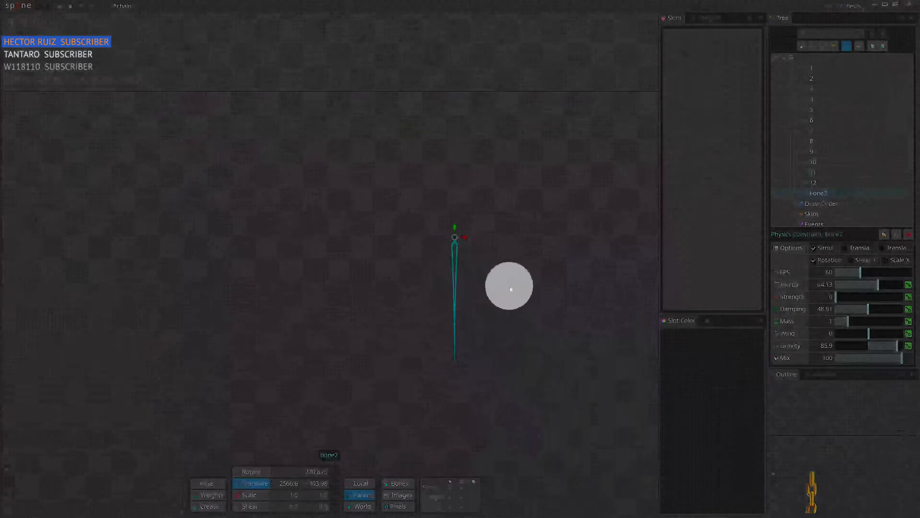
drag(515, 336, 454, 343)
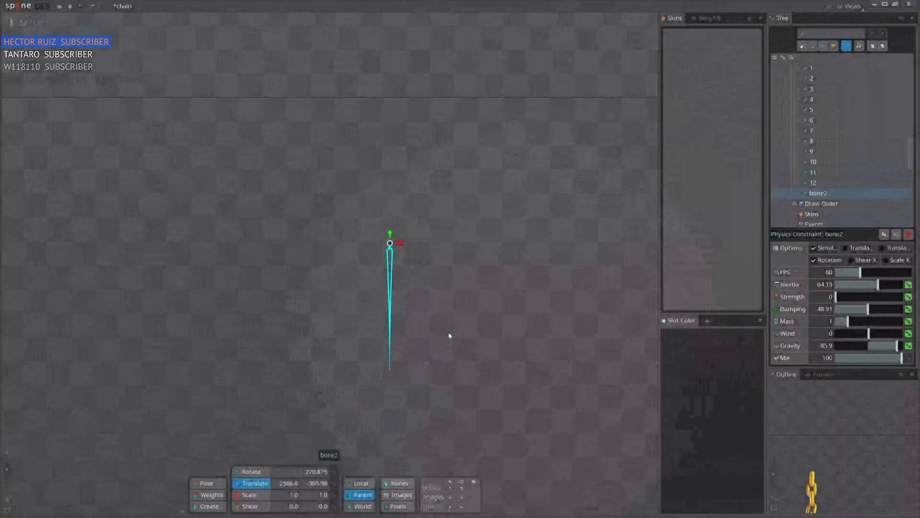
Step: Turn off the constraint's rotation and simulation and rotate the standalone bone to about 177.8 degrees
click(825, 259)
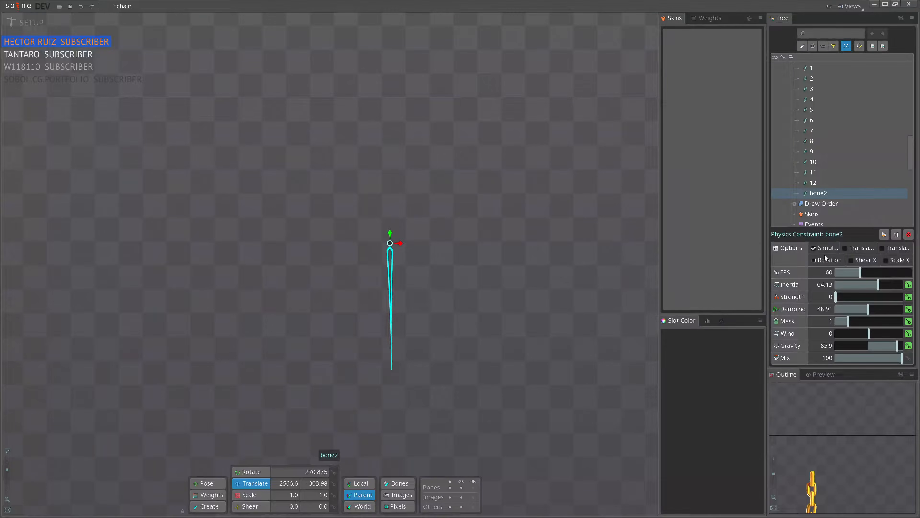
key(c)
drag(509, 352, 283, 356)
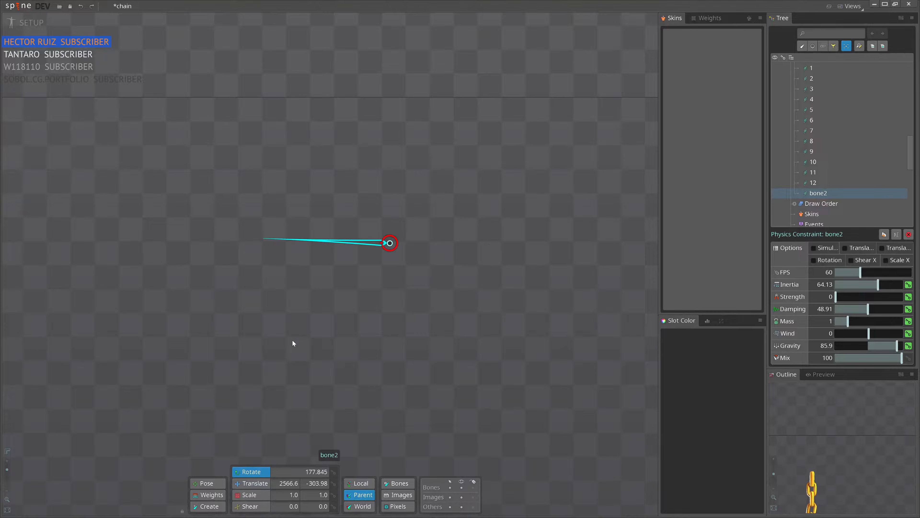
drag(332, 326, 318, 351)
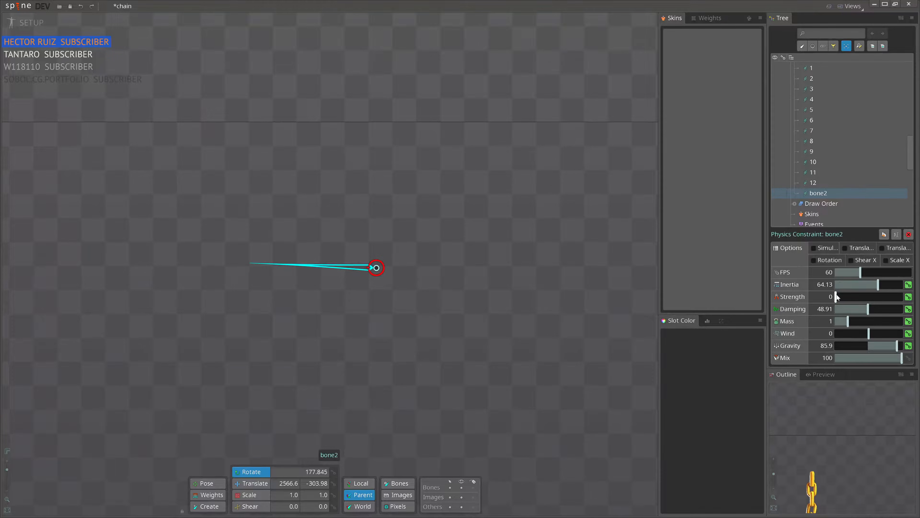
Step: Turn simulation and rotation back on for the standalone bone's constraint, setting inertia to 60.87 and gravity to 0
click(823, 252)
drag(855, 285, 877, 285)
drag(897, 345, 868, 345)
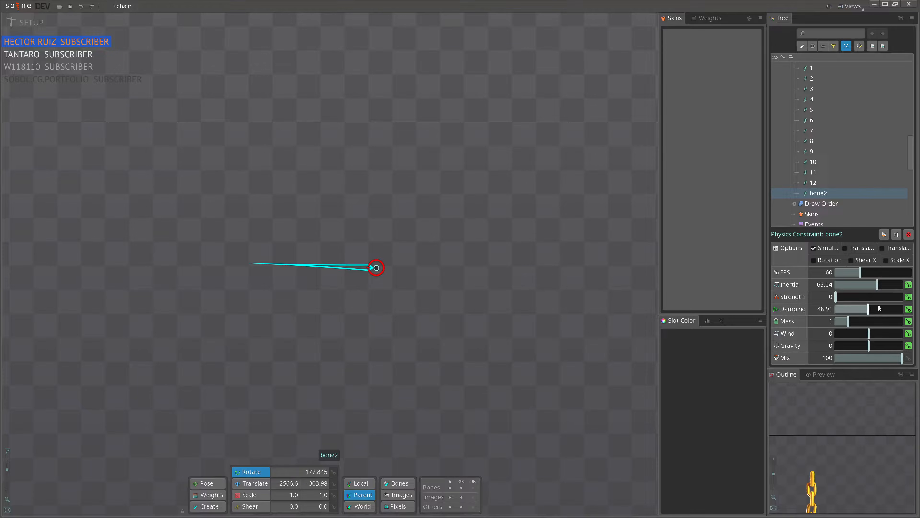
click(876, 285)
drag(418, 288, 427, 290)
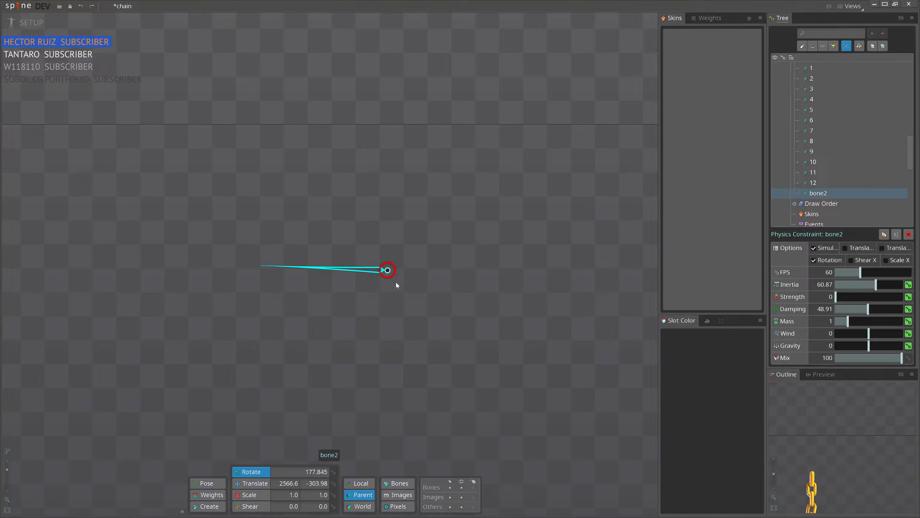
Step: Move the standalone bone to about X 2637.6, Y -50.7 while trying a higher constraint strength, and reset the strength to 0
key(v)
drag(410, 350, 436, 428)
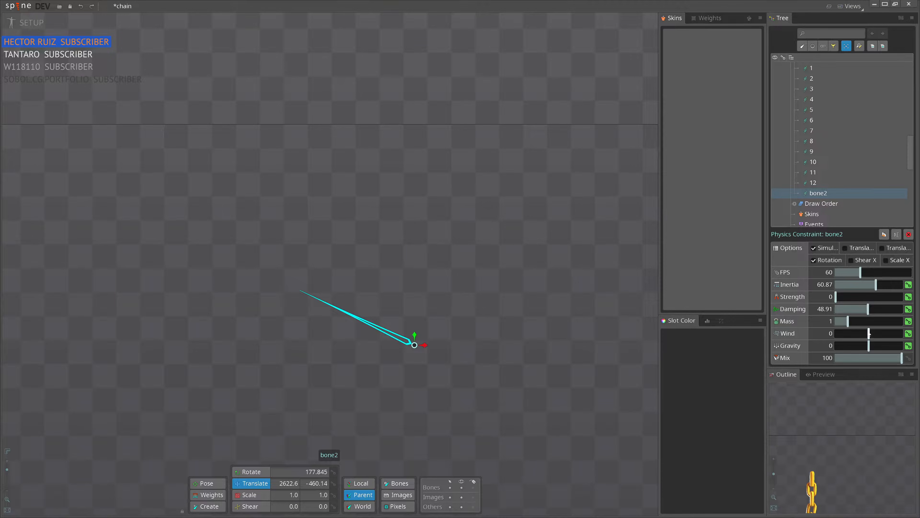
click(884, 296)
drag(473, 388, 400, 245)
drag(885, 297, 833, 296)
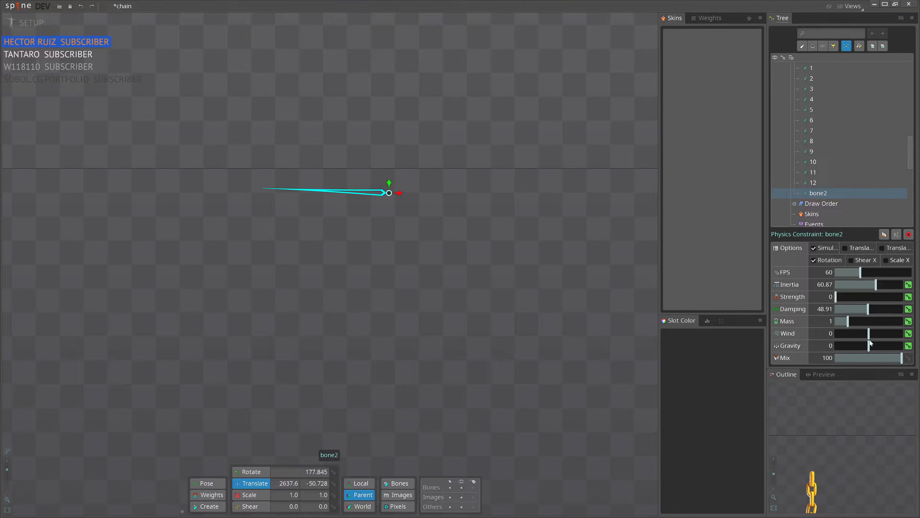
Step: Set the standalone bone's constraint gravity to 80.4 and test it by moving the bone to about X 2891.4, Y -97.8
drag(869, 346, 896, 346)
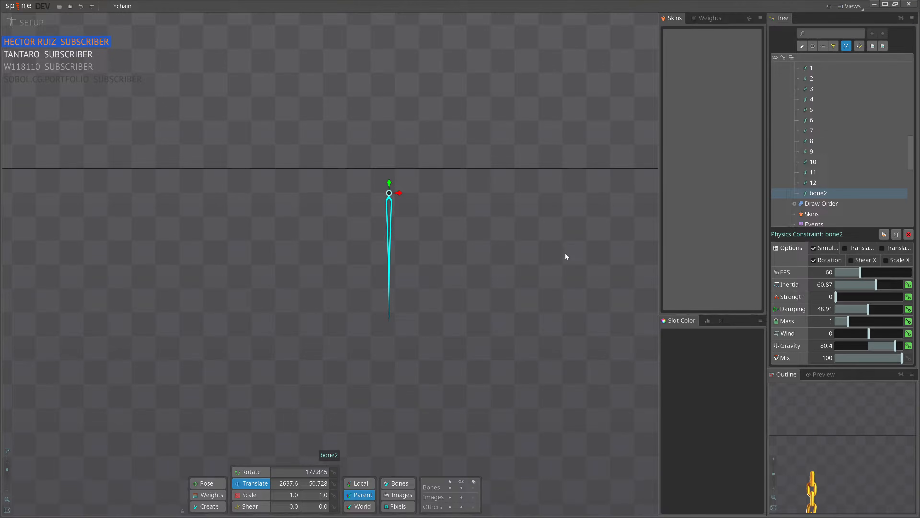
drag(463, 239, 508, 241)
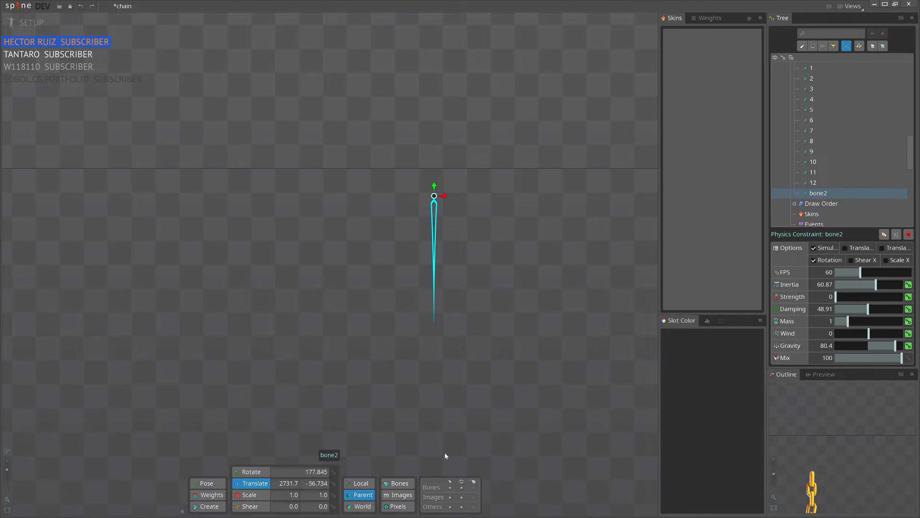
drag(465, 341, 366, 345)
drag(401, 280, 474, 280)
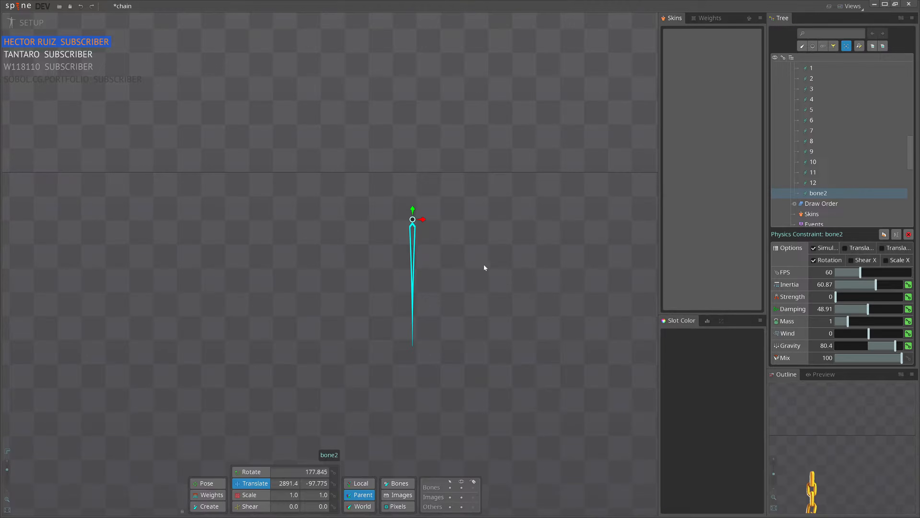
Step: Set the wind of the standalone bone's constraint to 60.9 and move the bone to about X 2850.9, Y -126.8
drag(869, 333, 888, 333)
drag(590, 309, 577, 323)
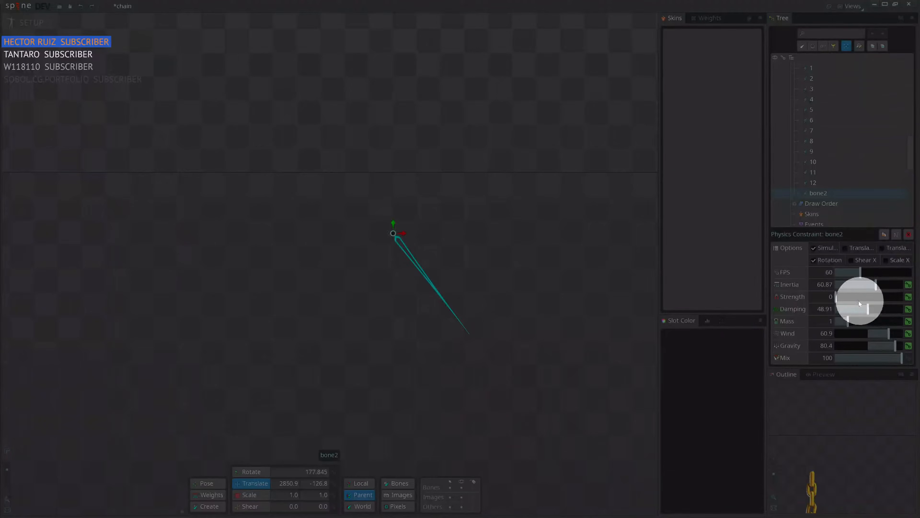
Step: Set the constraint strength to 177.2 and move the standalone bone to about X 2829.8, Y -59.2 to test it
drag(836, 296, 894, 297)
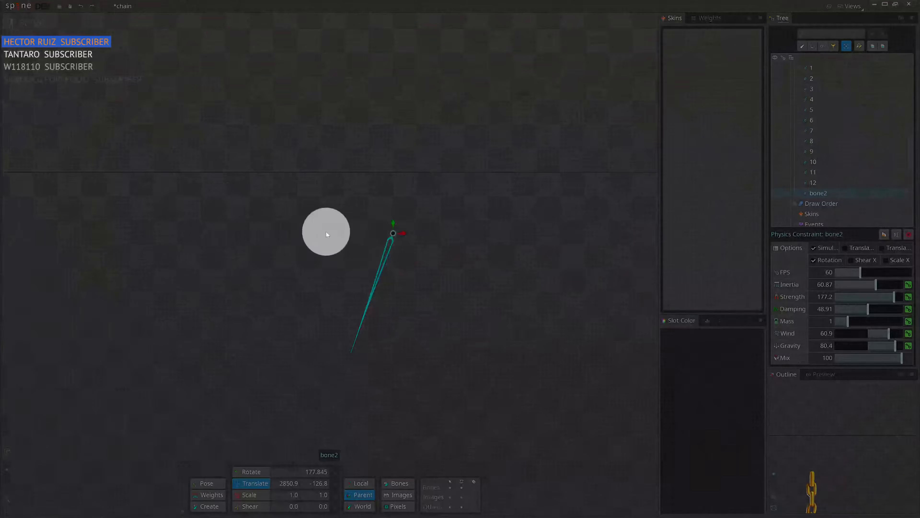
key(c)
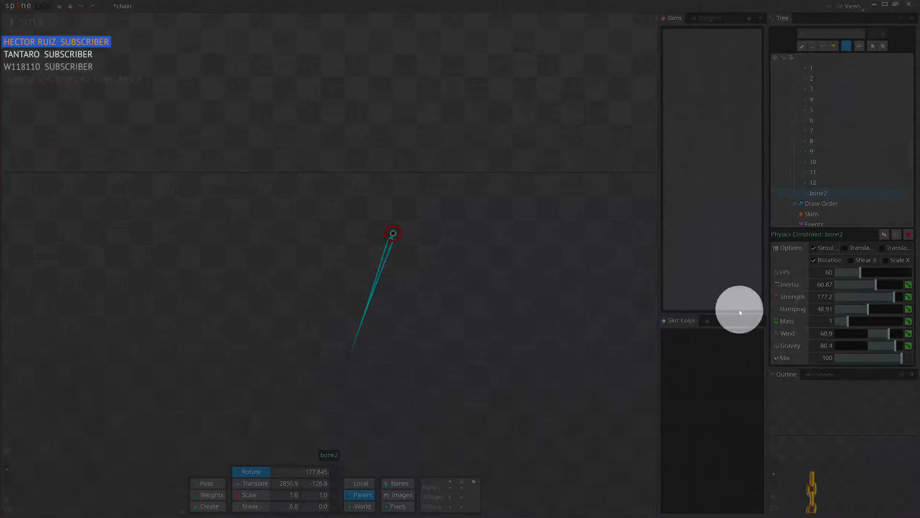
key(v)
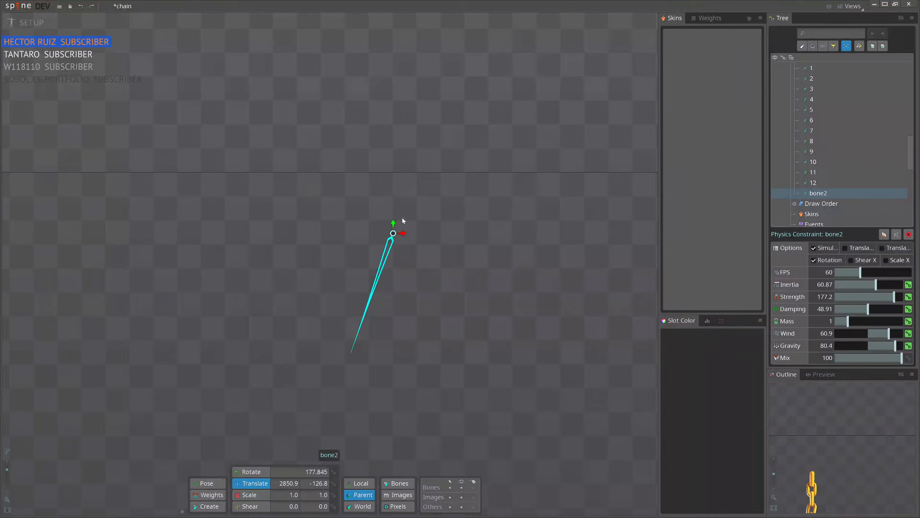
drag(478, 217, 479, 184)
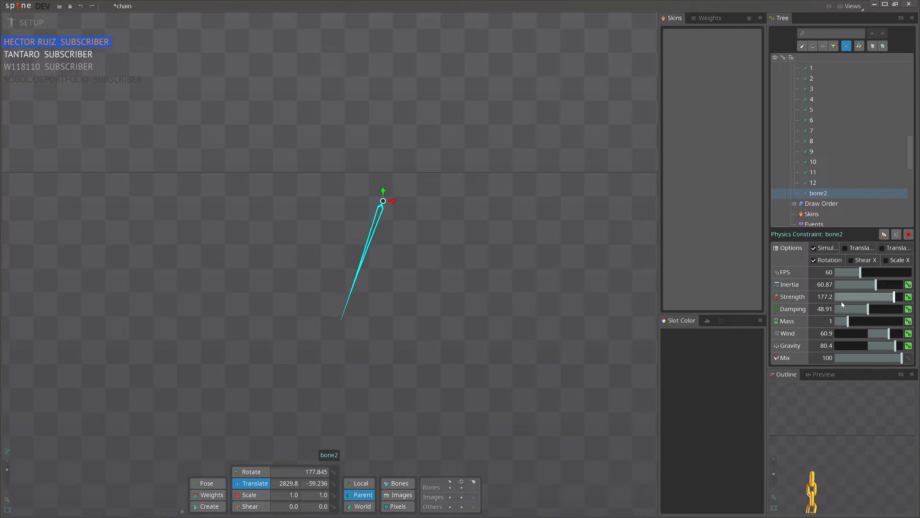
Step: Delete the standalone bone's physics constraint
scroll(411, 122, down, 3)
drag(185, 359, 416, 358)
scroll(416, 359, down, 3)
drag(239, 327, 273, 379)
key(Delete)
key(Return)
Step: Try moving the chain's parent bone sideways to test the swing, and undo the move
scroll(103, 306, up, 3)
drag(270, 302, 384, 309)
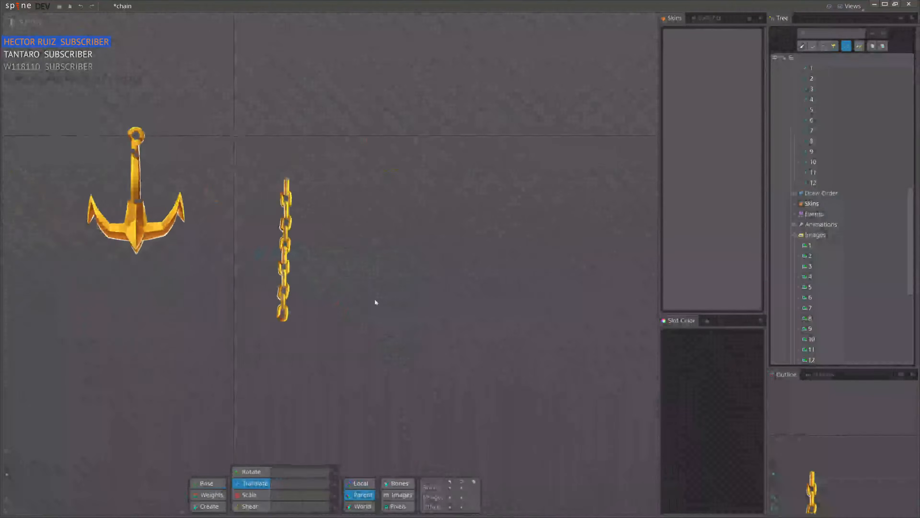
scroll(274, 232, up, 3)
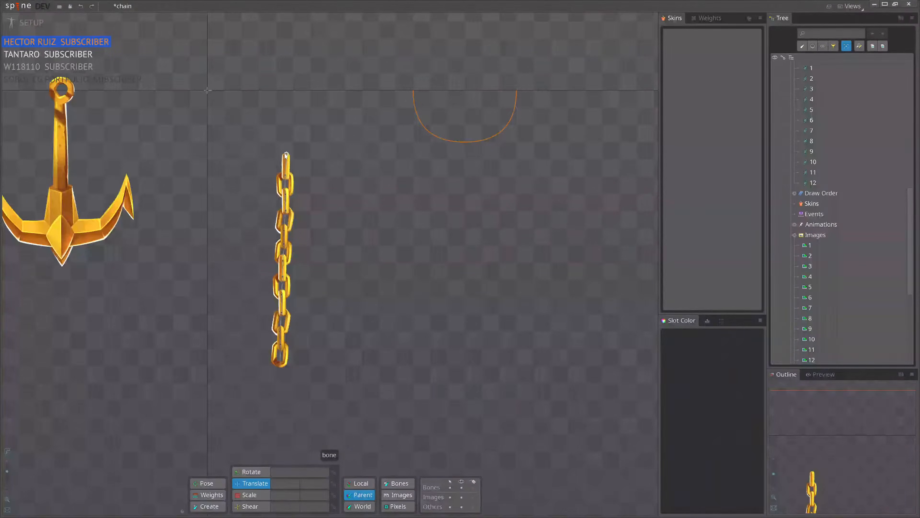
click(285, 160)
drag(349, 239, 507, 250)
key(ctrl+z)
Step: Set the strength of all 12 chain physics constraints to 128.3
drag(901, 114, 900, 264)
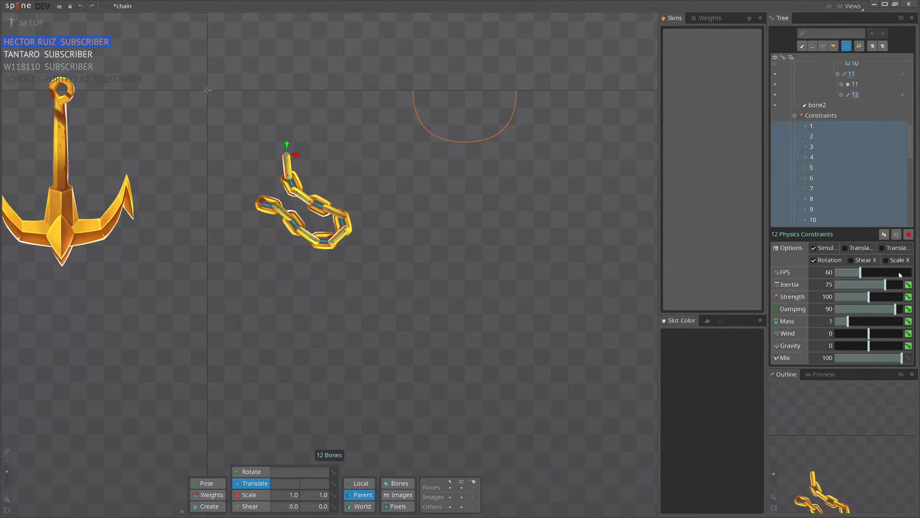
scroll(834, 148, down, 2)
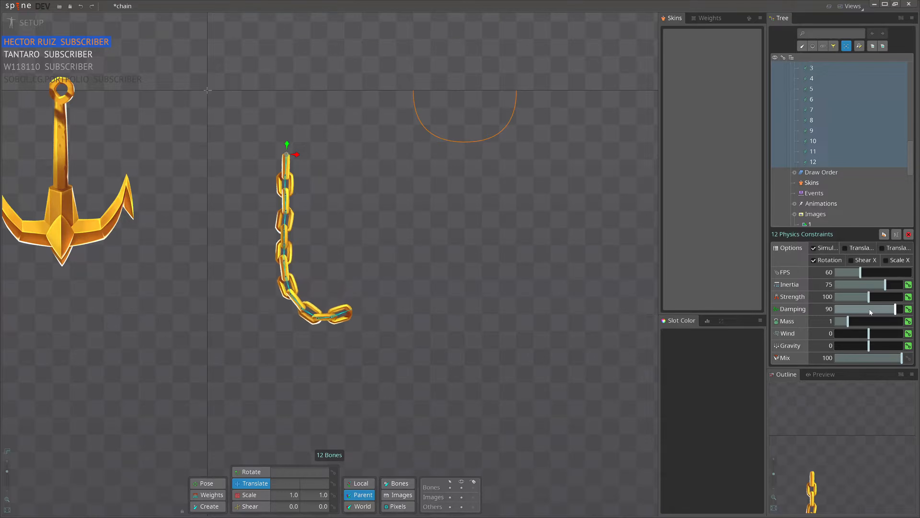
mouse_move(869, 309)
mouse_down()
mouse_move(852, 309)
mouse_move(841, 324)
mouse_move(878, 296)
mouse_up()
Step: Test the chain's swing by moving its parent bone back and forth, leaving it at about X 408, Y -212.6
click(288, 150)
drag(347, 182, 535, 203)
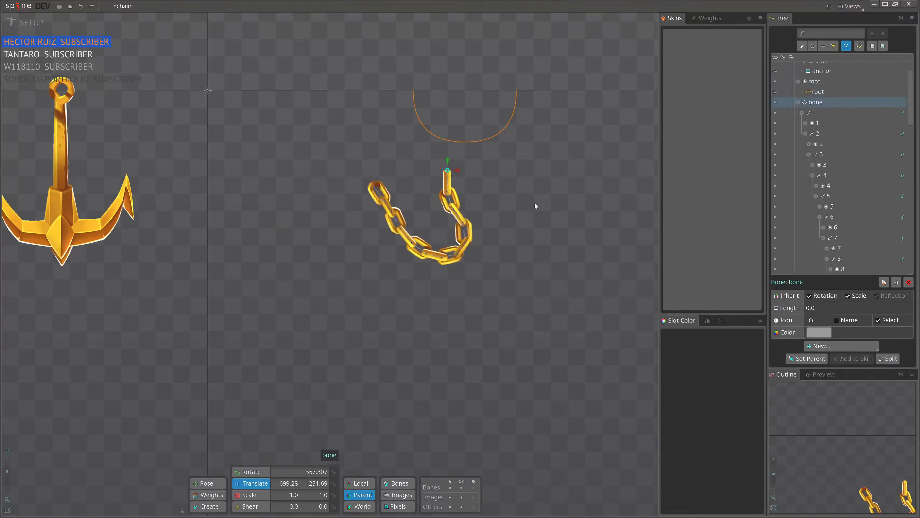
drag(535, 206, 419, 200)
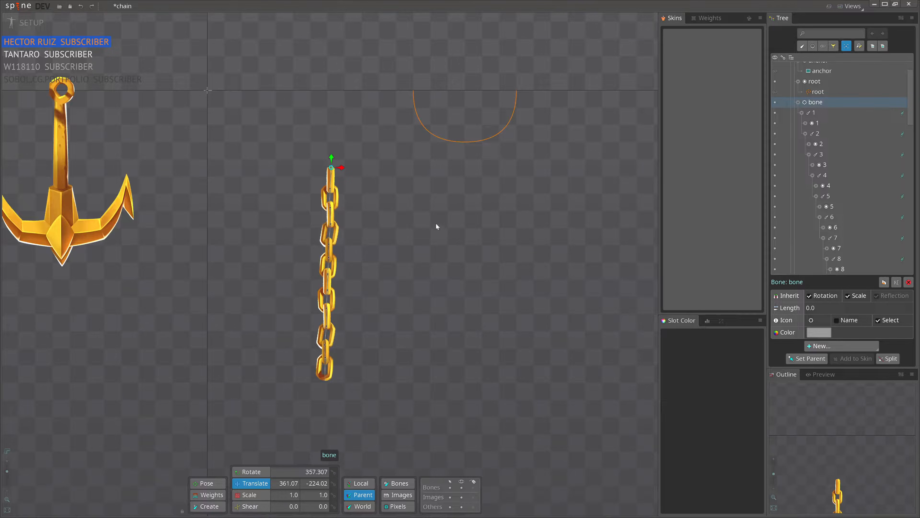
scroll(438, 225, up, 3)
drag(460, 200, 482, 195)
scroll(488, 196, down, 3)
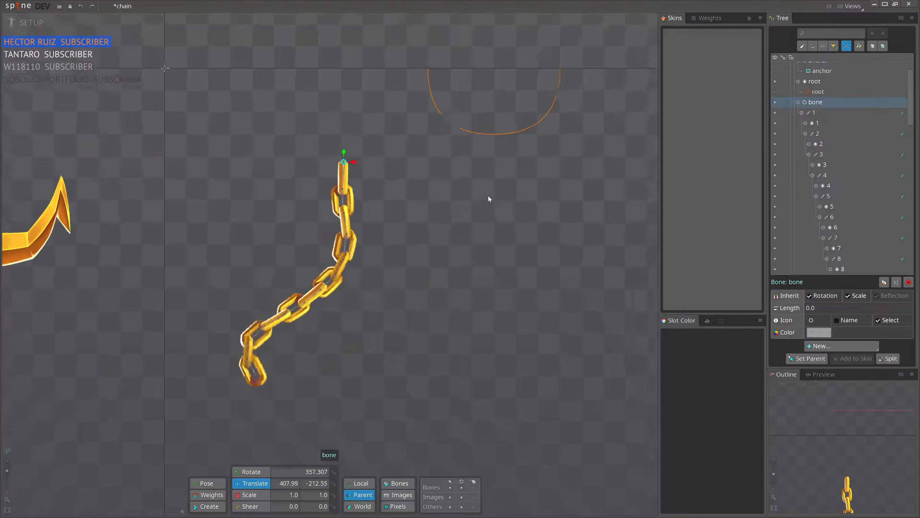
Step: Set damping to 41.3 and mass to 0.53 on all 12 chain constraints and move the parent bone to about X 673.9, Y -361.5
click(902, 115)
scroll(853, 186, down, 3)
key(Page_Up)
key(Page_Up)
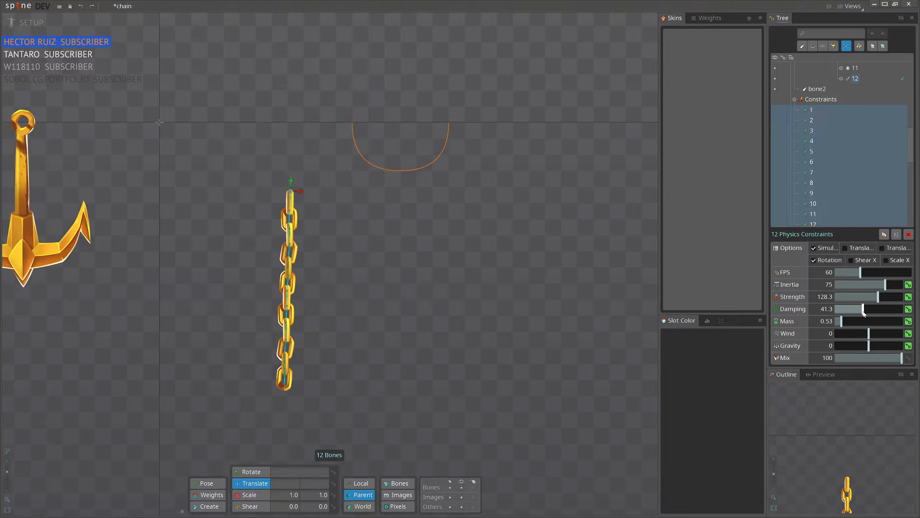
drag(290, 193, 400, 267)
drag(441, 321, 408, 220)
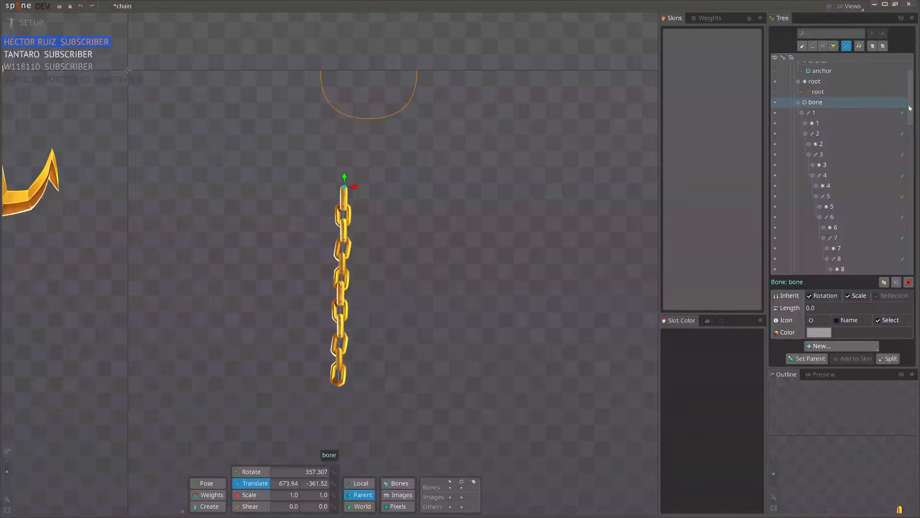
Step: Set the strength of all 12 chain constraints to 0 and move the parent bone to about X 803.6, Y -806
click(903, 113)
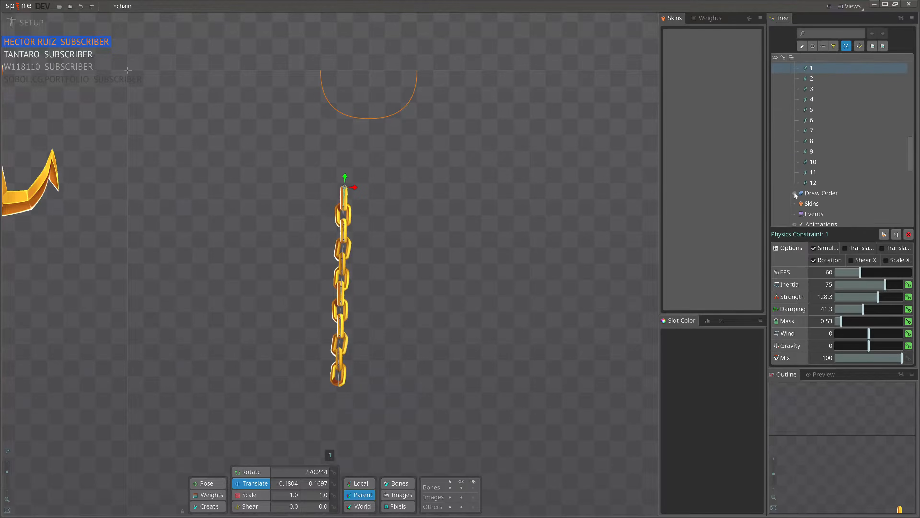
shift+click(821, 182)
drag(481, 247, 537, 255)
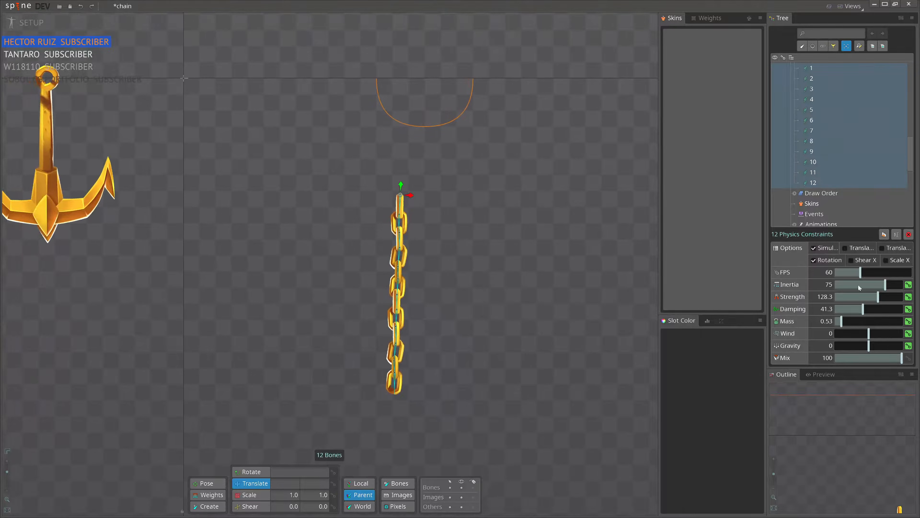
key(ctrl)
key(ctrl)
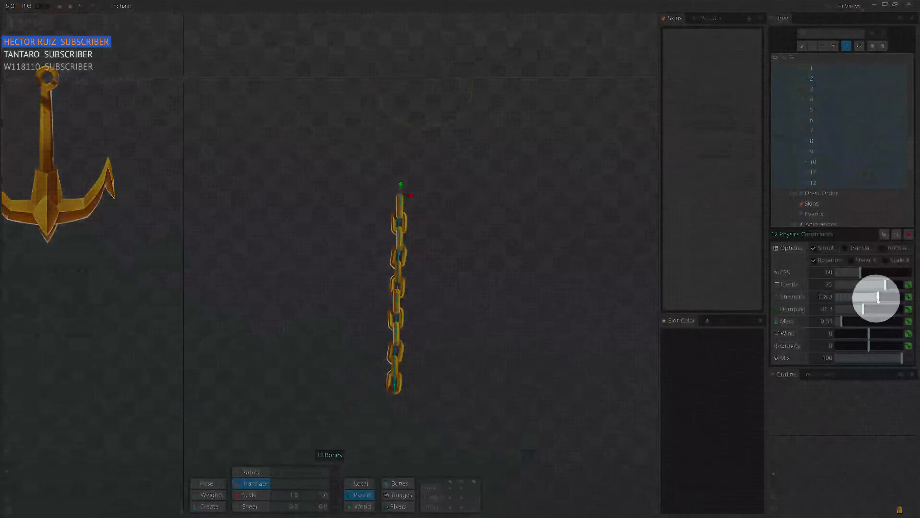
drag(877, 297, 835, 297)
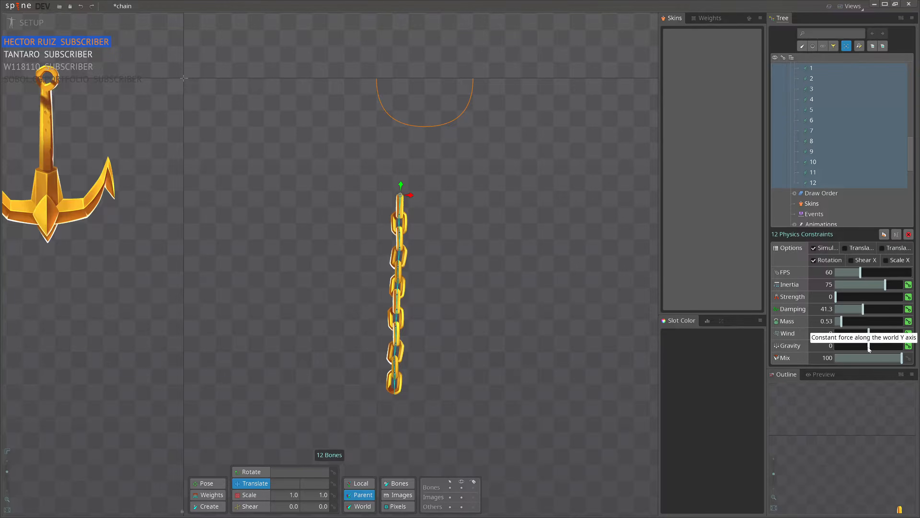
drag(401, 193, 443, 336)
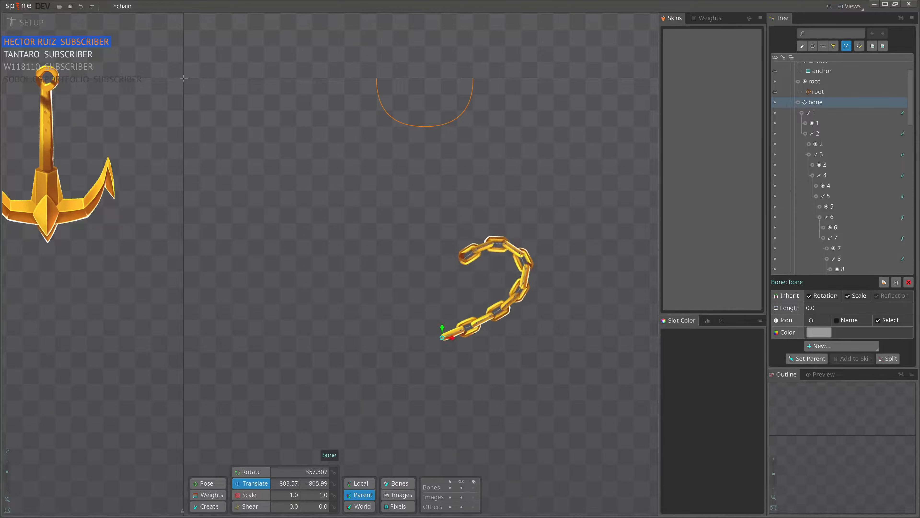
Step: Set the gravity of all 12 chain constraints to 104.3 and move the parent bone sideways to test the swing
click(903, 114)
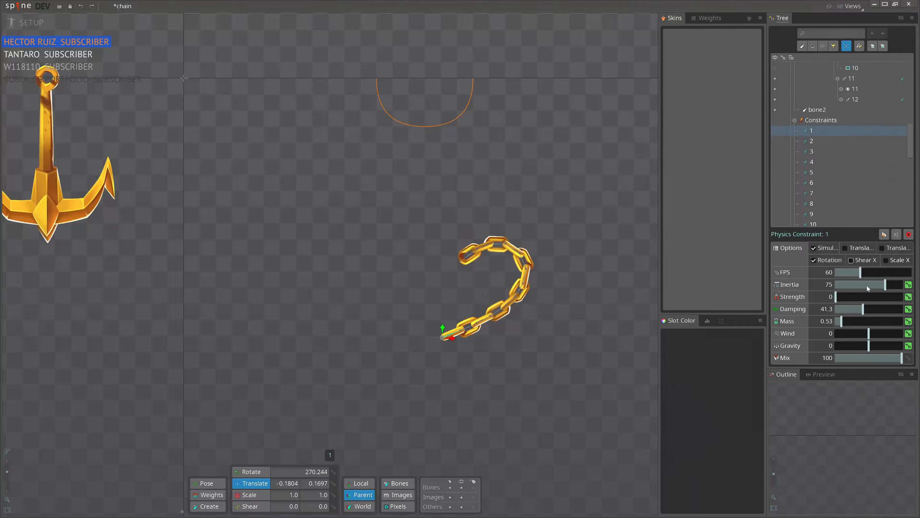
key(ctrl+a)
drag(868, 347, 903, 347)
drag(548, 374, 526, 287)
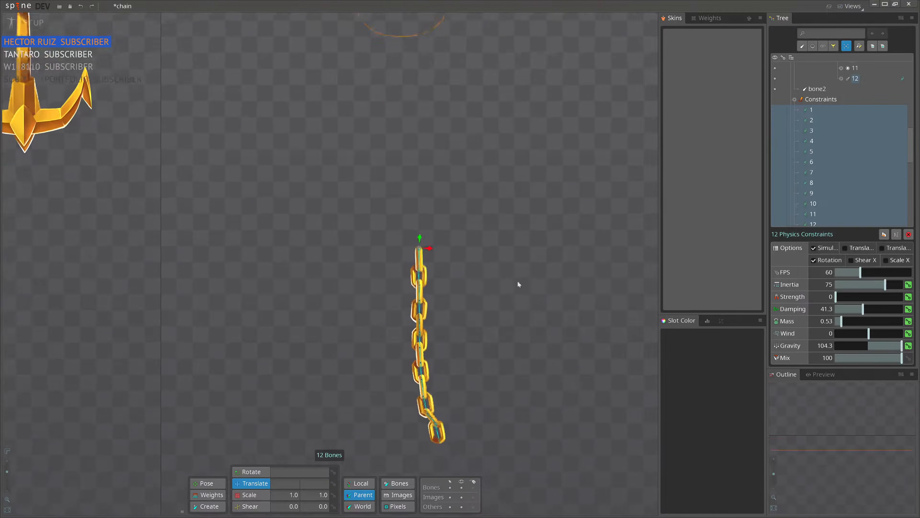
drag(420, 250, 557, 227)
Step: Set the damping of all 12 chain constraints to 23.37 and the inertia of constraint 1 to 57.61
key(Page_Up)
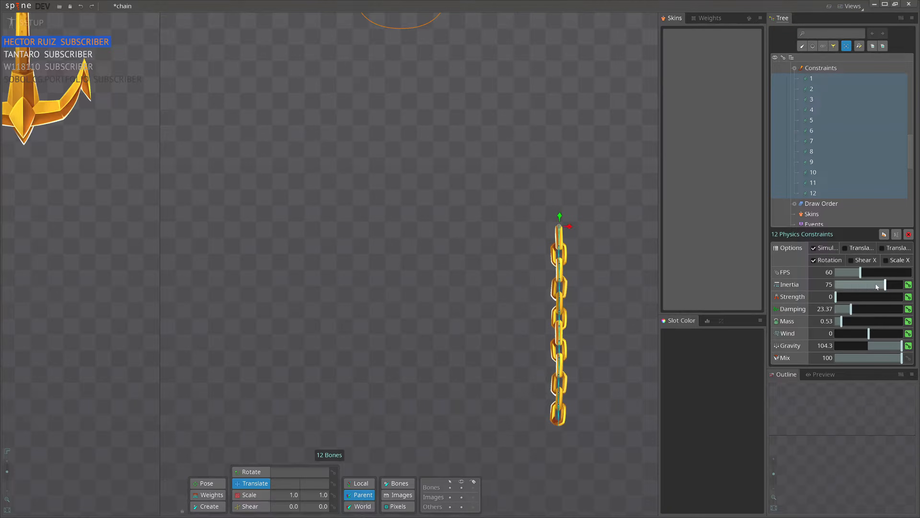
key(Page_Down)
mouse_move(613, 264)
mouse_down()
mouse_move(547, 247)
mouse_move(585, 243)
mouse_move(376, 233)
mouse_move(650, 286)
mouse_move(460, 272)
mouse_move(507, 368)
mouse_move(474, 227)
mouse_move(474, 318)
mouse_move(473, 208)
mouse_move(602, 262)
mouse_move(392, 240)
mouse_move(596, 271)
mouse_up()
click(902, 113)
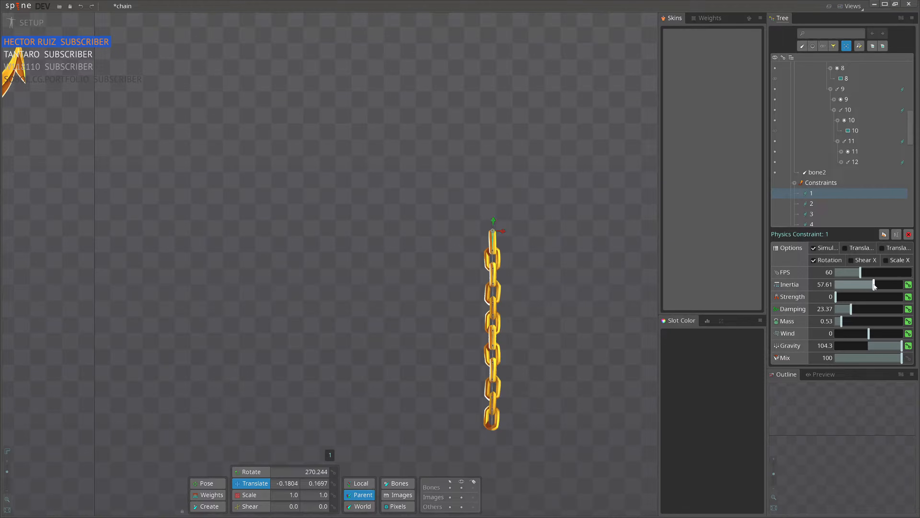
Step: Move the chain's parent bone, set constraint 1's inertia to 53.26 and the mass of all 12 chain constraints to 0.37
click(498, 231)
drag(586, 228, 628, 236)
click(902, 114)
key(Page_Up)
key(Page_Up)
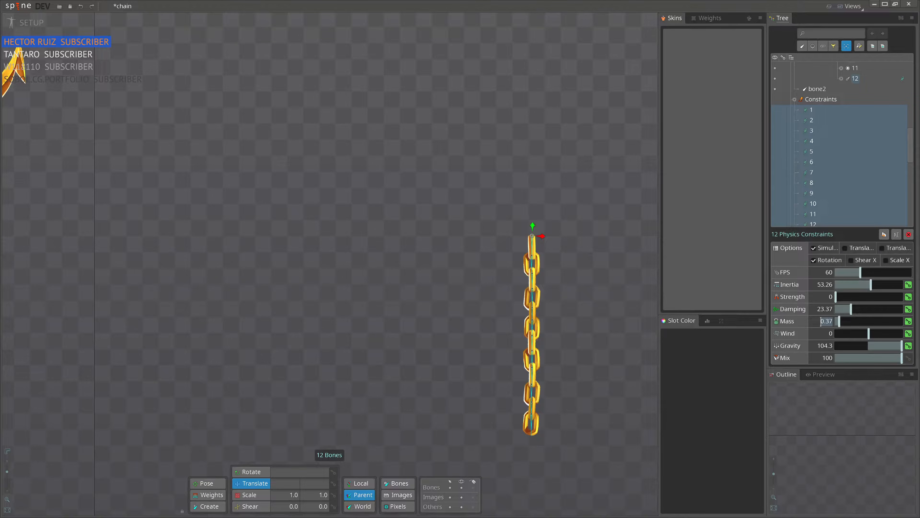
Step: Set the mass of the 12 chain constraints to 0.2 and move the parent bone to about X 1047.9, Y -722.25
drag(606, 185, 424, 159)
key(Page_Down)
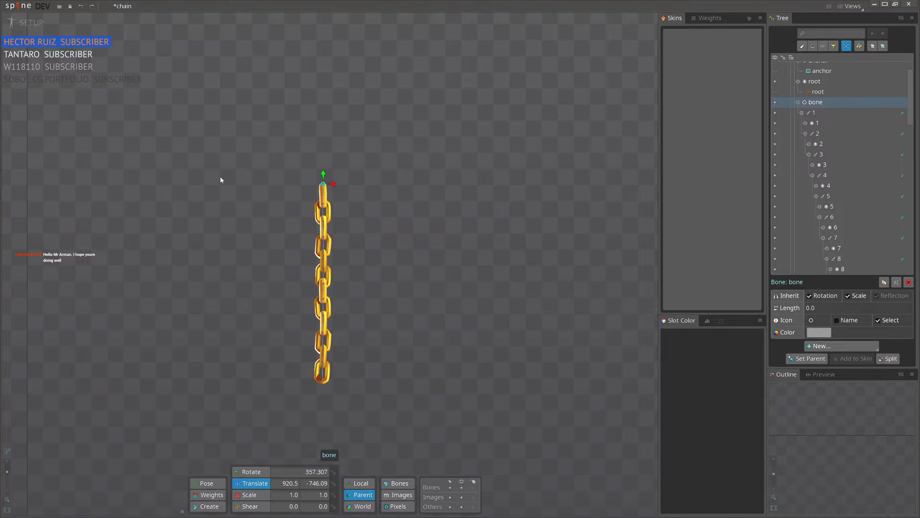
drag(479, 209, 518, 198)
Step: Try moving bone 4 in the middle of the chain and undo the move
scroll(398, 208, up, 3)
scroll(369, 242, up, 3)
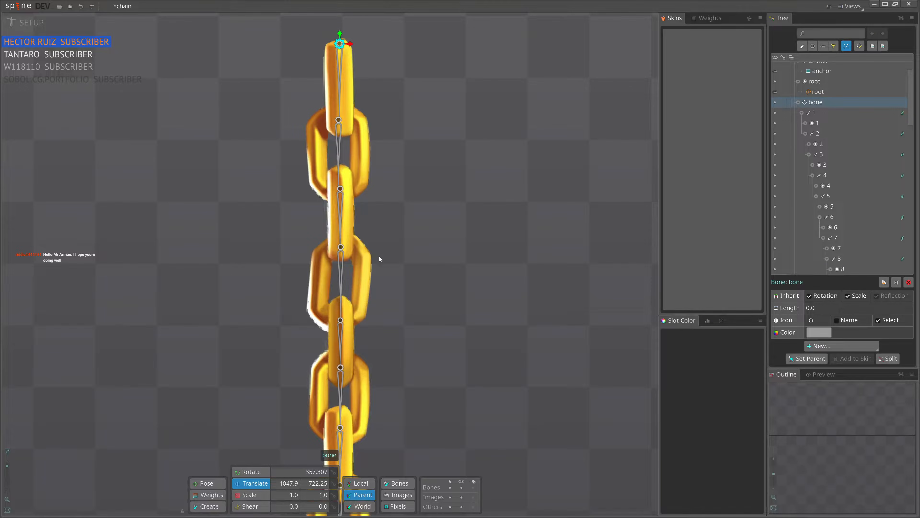
click(342, 279)
drag(434, 261, 420, 223)
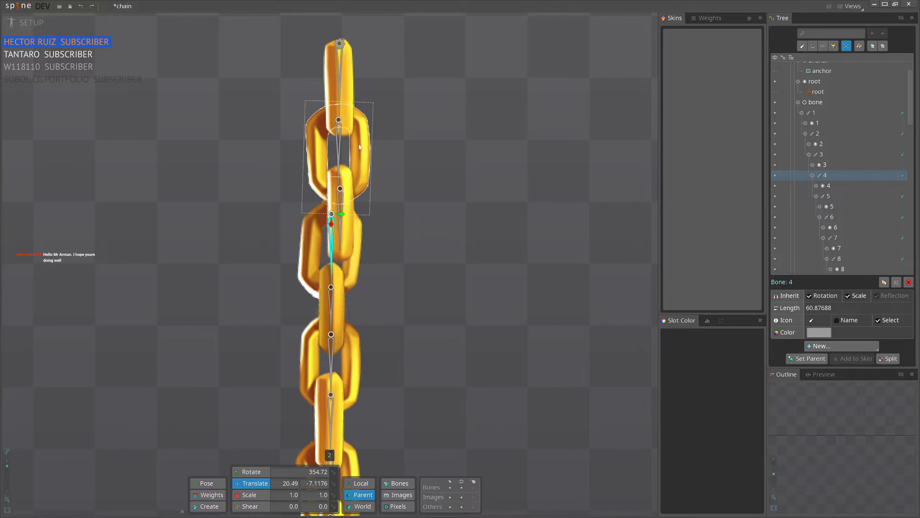
key(ctrl+z)
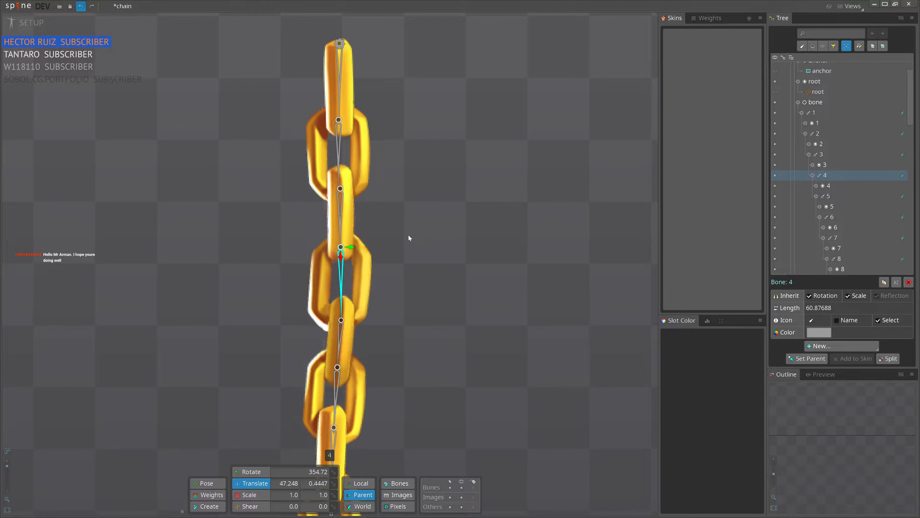
Step: Move the chain's parent bone to about X 1125.3, Y -763.27
scroll(362, 315, down, 3)
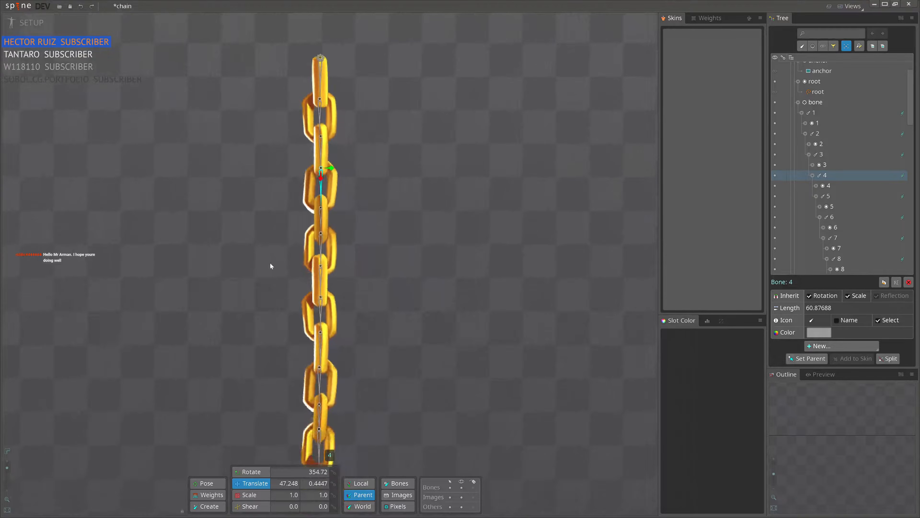
scroll(358, 286, down, 2)
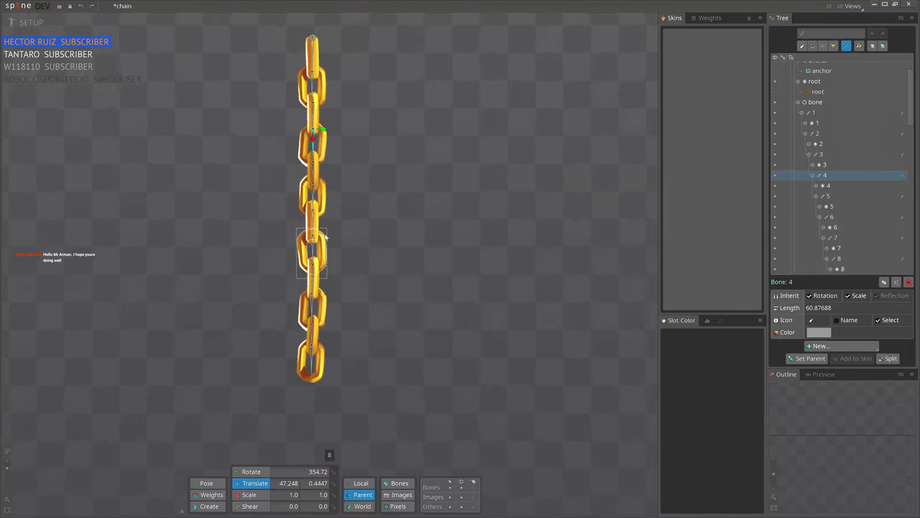
scroll(325, 237, up, 1)
scroll(363, 208, down, 2)
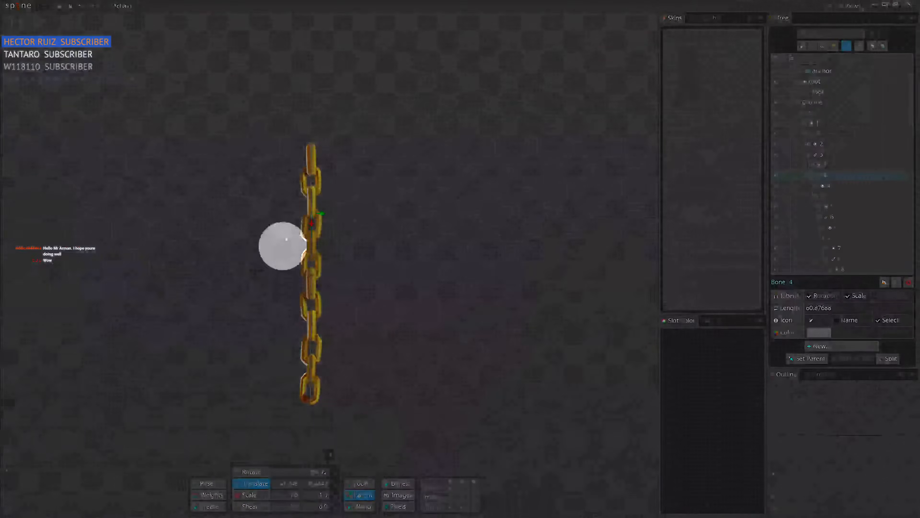
scroll(284, 245, up, 1)
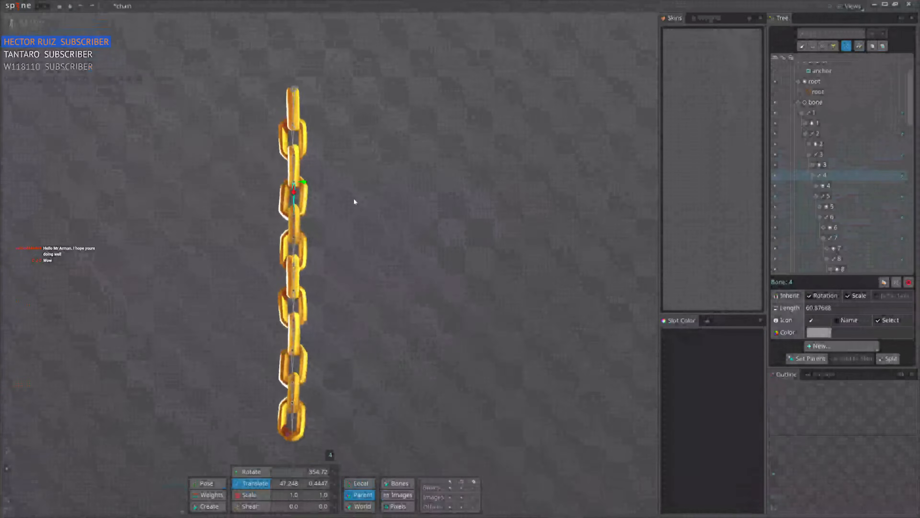
click(293, 91)
click(293, 89)
drag(369, 164, 408, 193)
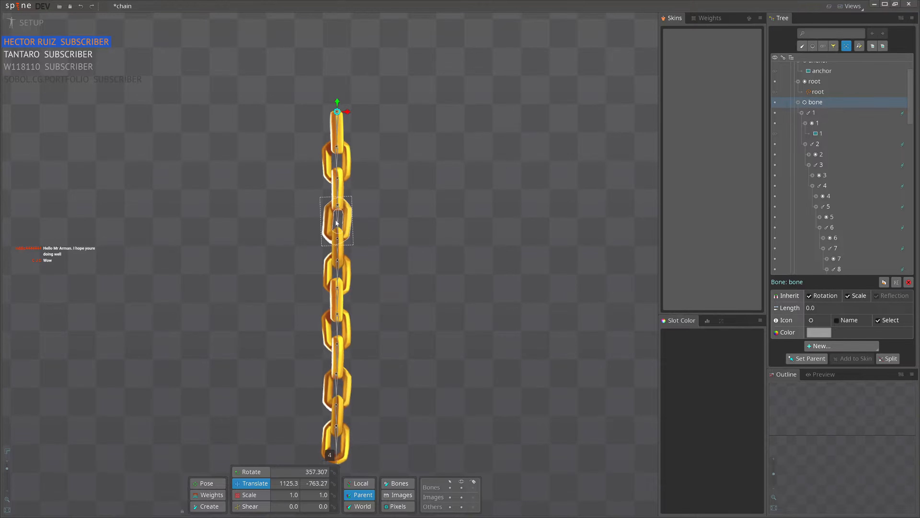
scroll(350, 208, up, 2)
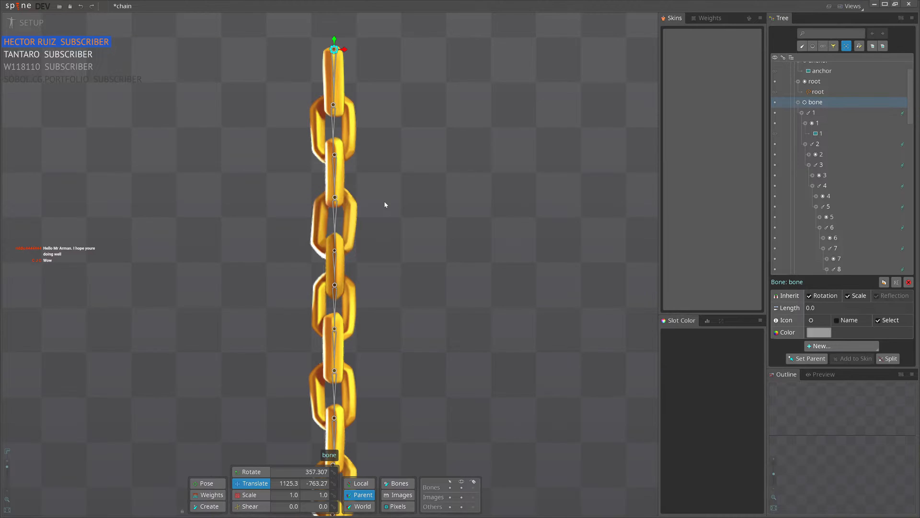
scroll(385, 201, down, 2)
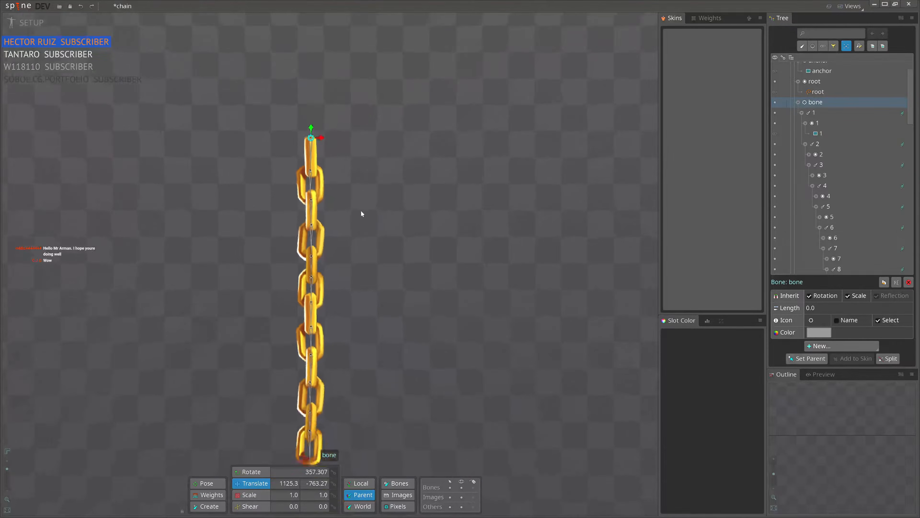
Step: Examine the physics constraints on the chain bones, including the settings of constraints 1 and 3
click(313, 145)
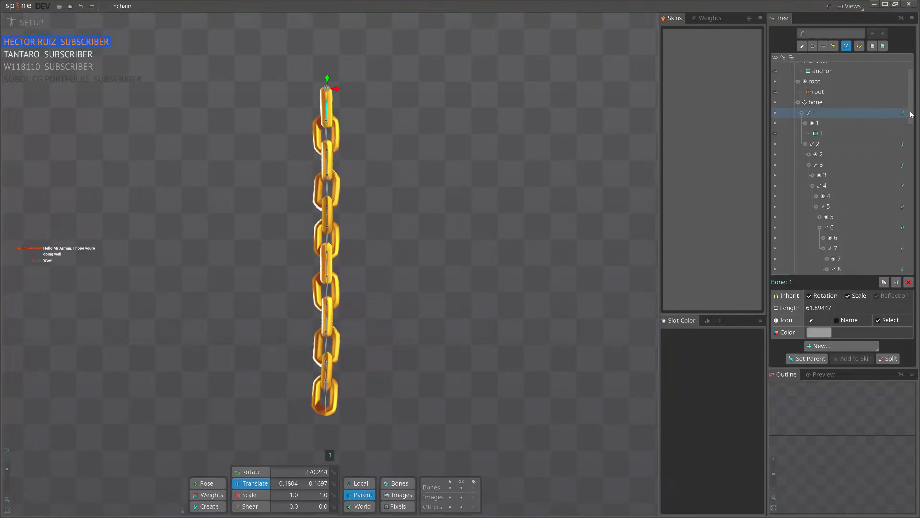
click(903, 113)
scroll(852, 178, down, 4)
scroll(830, 174, up, 3)
drag(266, 78, 401, 373)
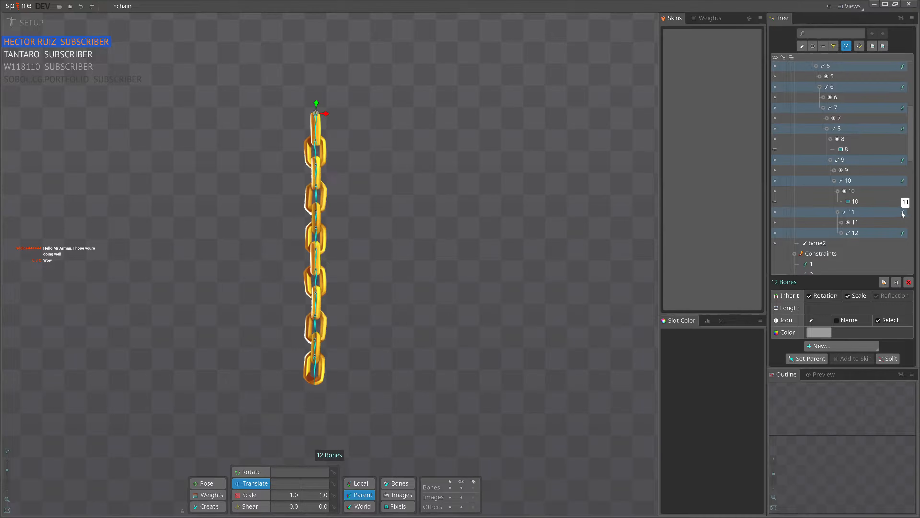
scroll(902, 214, down, 4)
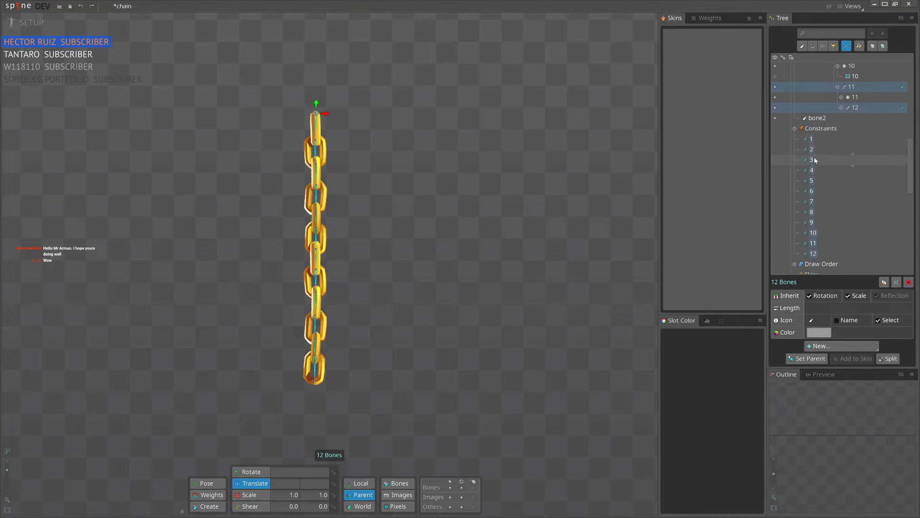
click(813, 159)
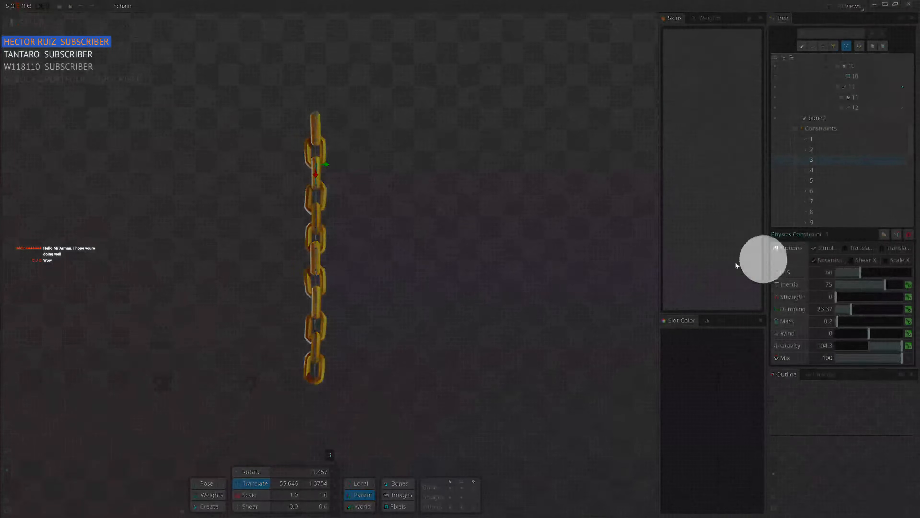
right_click(474, 265)
drag(435, 266, 468, 270)
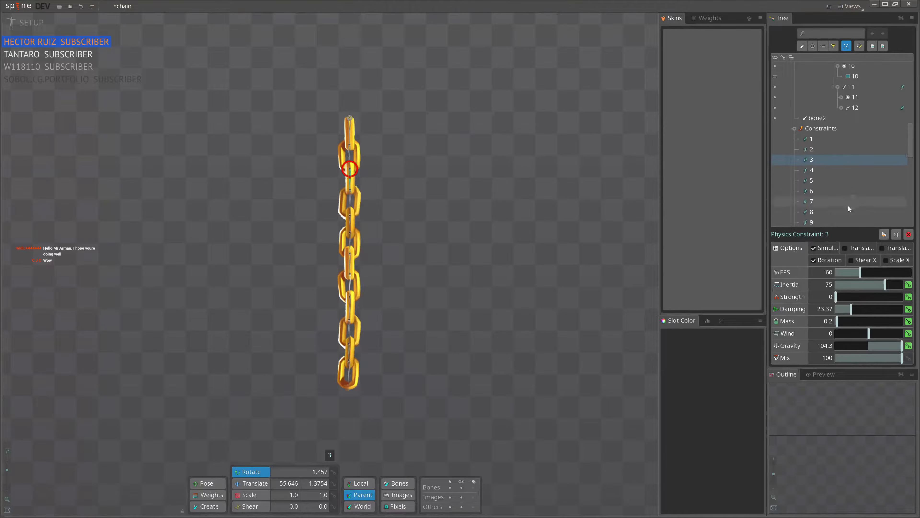
click(814, 137)
scroll(837, 181, down, 3)
shift+click(832, 159)
Step: Add a second set of physics constraints to the 12 chain bones with Scale X enabled and store it as selection 3
click(347, 137)
drag(273, 118, 429, 407)
click(846, 345)
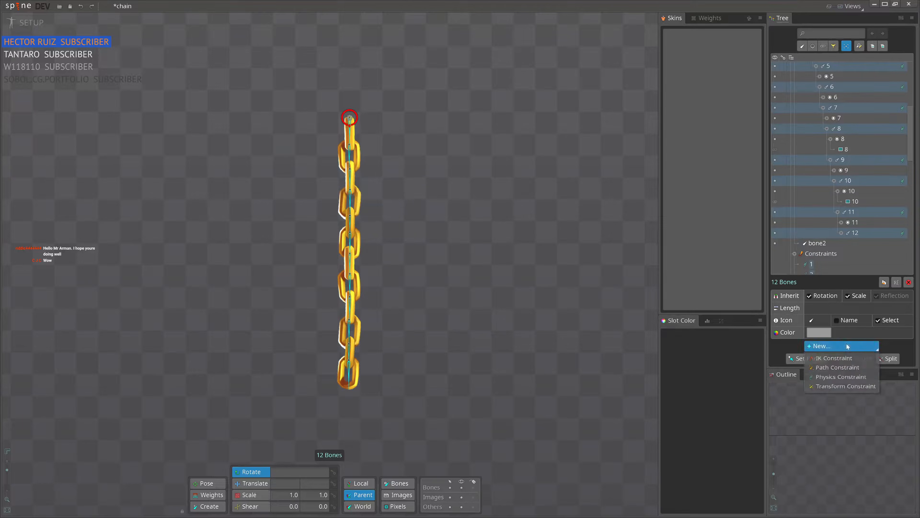
click(828, 381)
scroll(842, 171, down, 3)
scroll(842, 172, down, 2)
shift+click(823, 179)
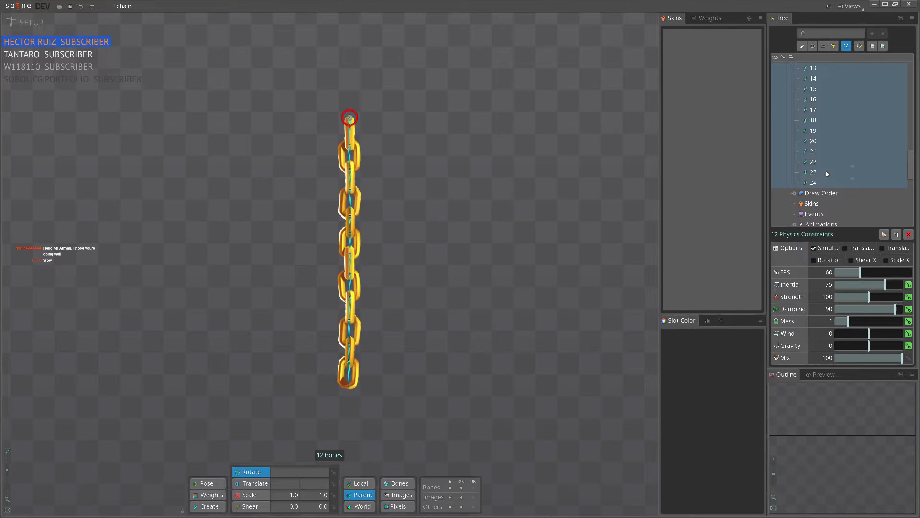
drag(550, 147, 573, 181)
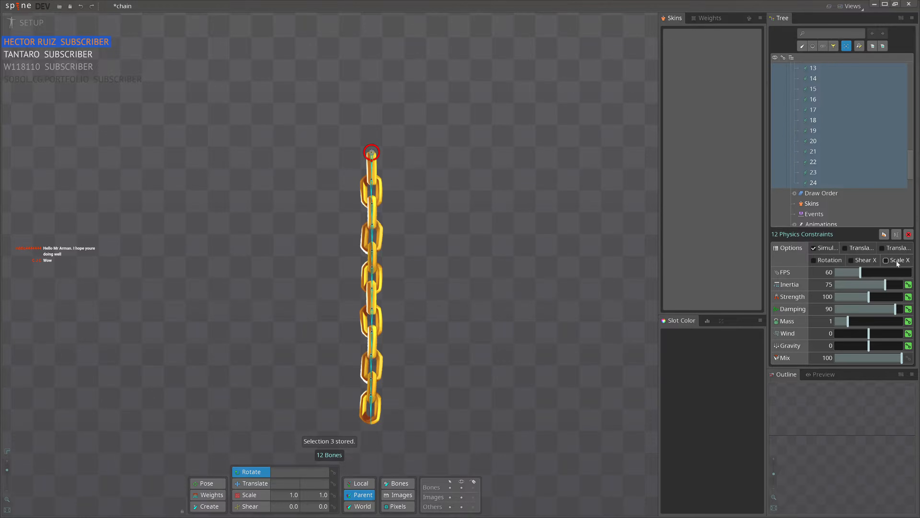
Step: Translate the chain's parent bone to test how the links stretch, undoing the first move
click(369, 154)
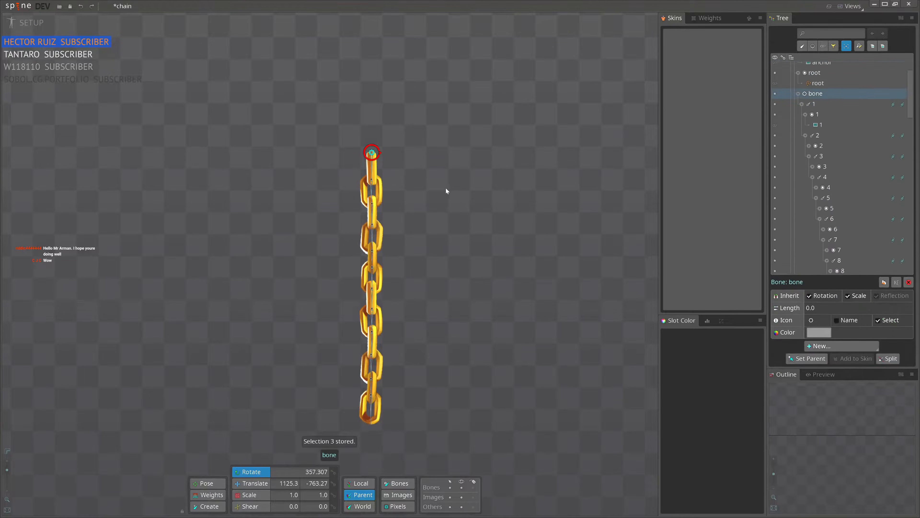
key(v)
drag(418, 202, 414, 119)
key(ctrl+z)
drag(451, 184, 500, 159)
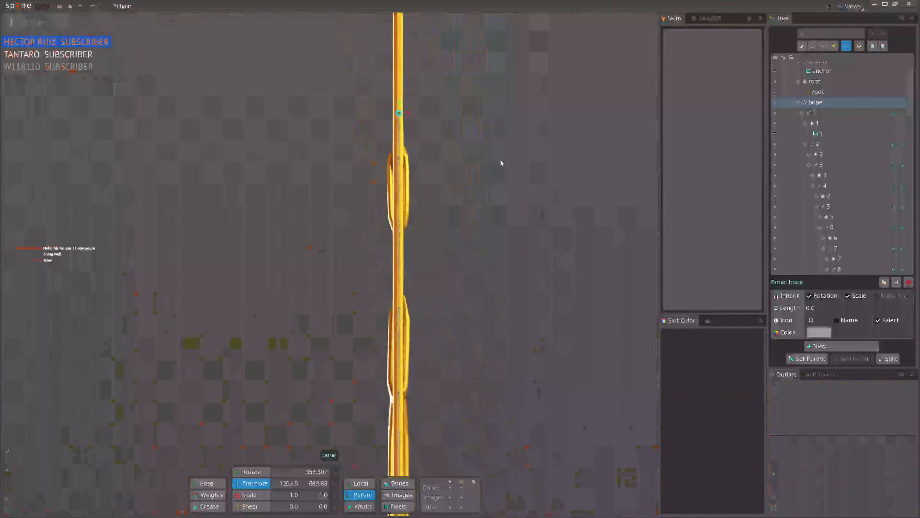
click(902, 114)
scroll(514, 249, down, 2)
Step: Create a downward-pointing bone about 384 units long under root, in empty space away from the chain
drag(515, 249, 376, 290)
scroll(852, 154, up, 3)
click(873, 67)
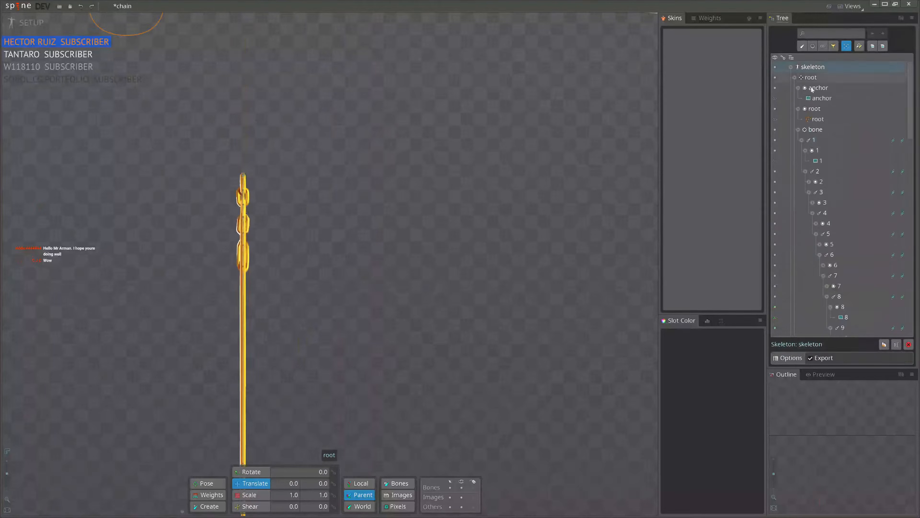
click(823, 79)
drag(521, 216, 274, 254)
key(n)
drag(363, 162, 369, 260)
key(n)
Step: Add a physics constraint to the new standalone bone and enable Scale X on it
click(852, 345)
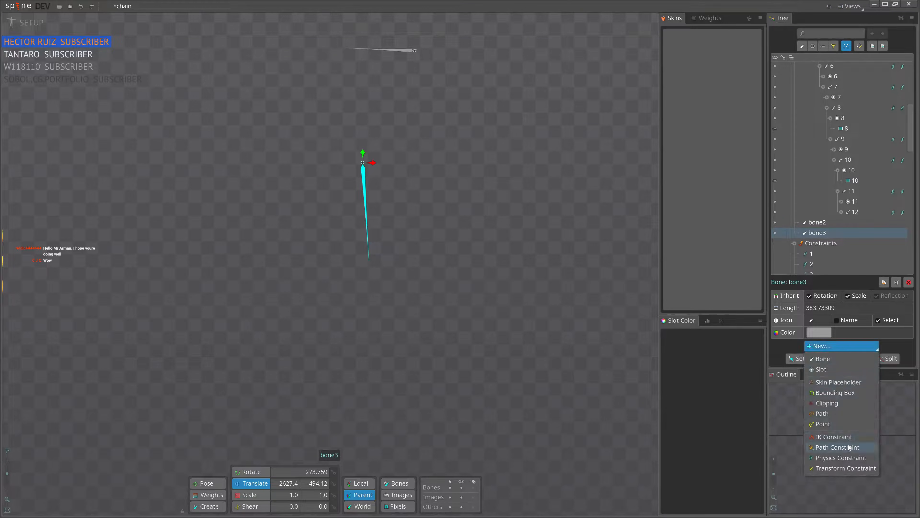
click(841, 458)
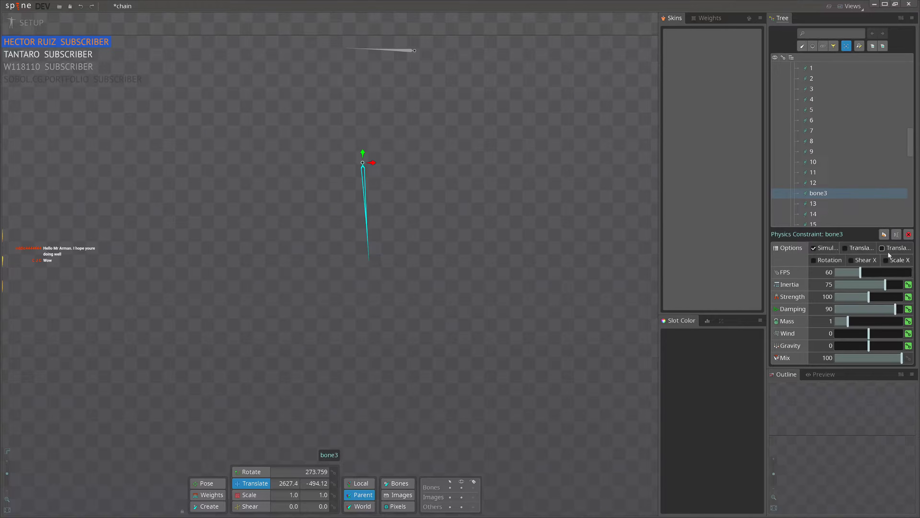
drag(399, 222, 421, 253)
scroll(422, 252, up, 3)
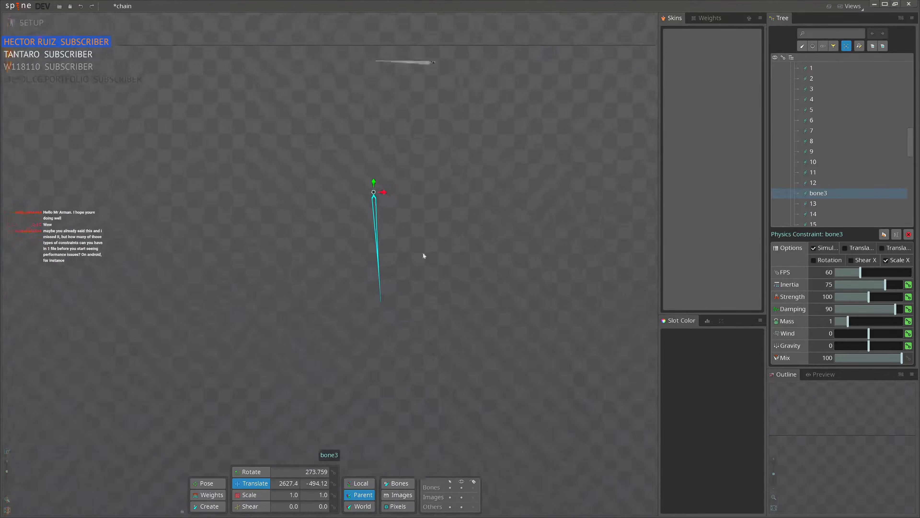
Step: Rotate the standalone bone to about 269.6 degrees and set its physics constraint's strength to 0
drag(366, 186, 439, 294)
key(c)
drag(479, 323, 408, 296)
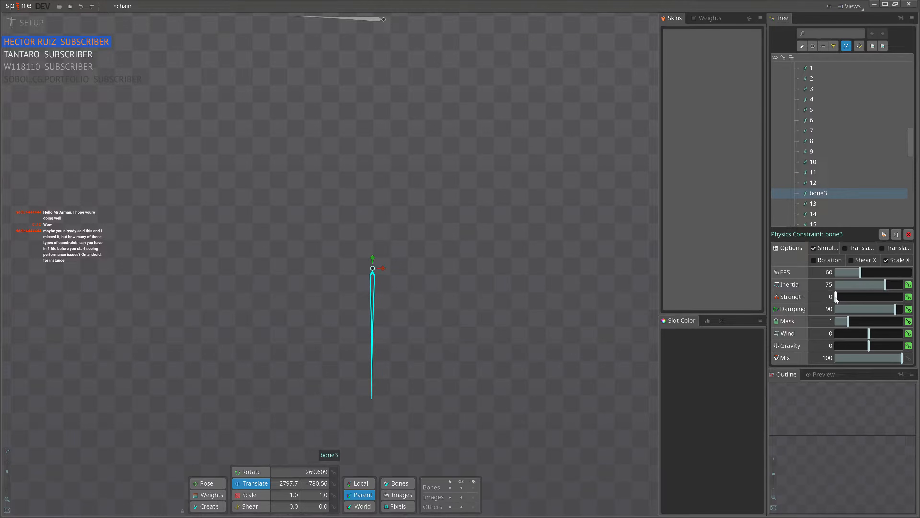
Step: Move the standalone bone around to test its stretching and enable Rotation on its physics constraint
drag(467, 415, 438, 154)
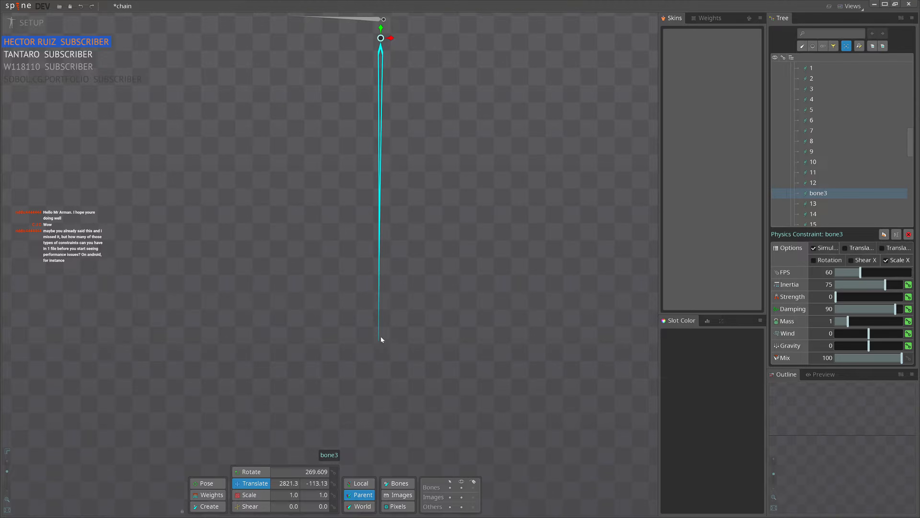
drag(487, 322, 302, 341)
drag(291, 210, 519, 309)
click(822, 260)
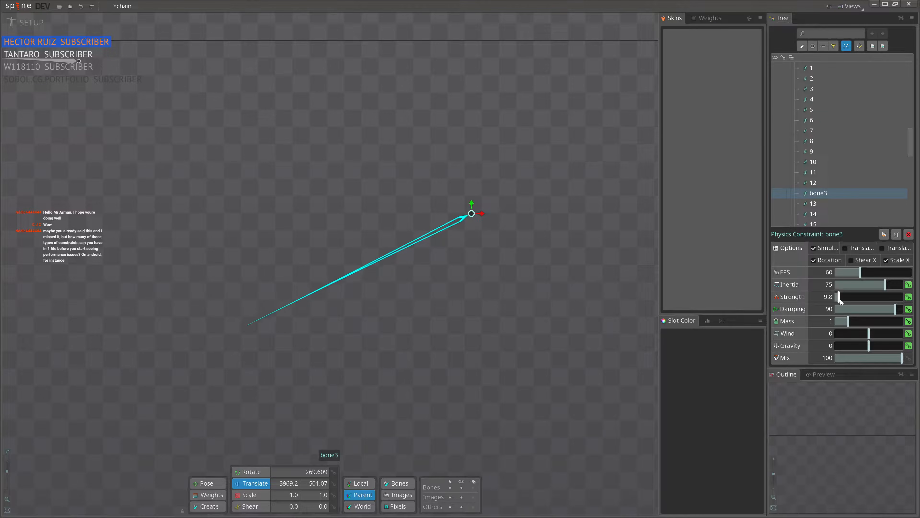
Step: Set the standalone bone's constraint strength to 155.4 and move the bone to about X 3895.5, Y -241.75
drag(839, 300, 887, 302)
mouse_move(658, 288)
mouse_down()
mouse_move(476, 268)
mouse_move(648, 278)
mouse_up()
drag(584, 290, 559, 314)
drag(560, 347, 457, 287)
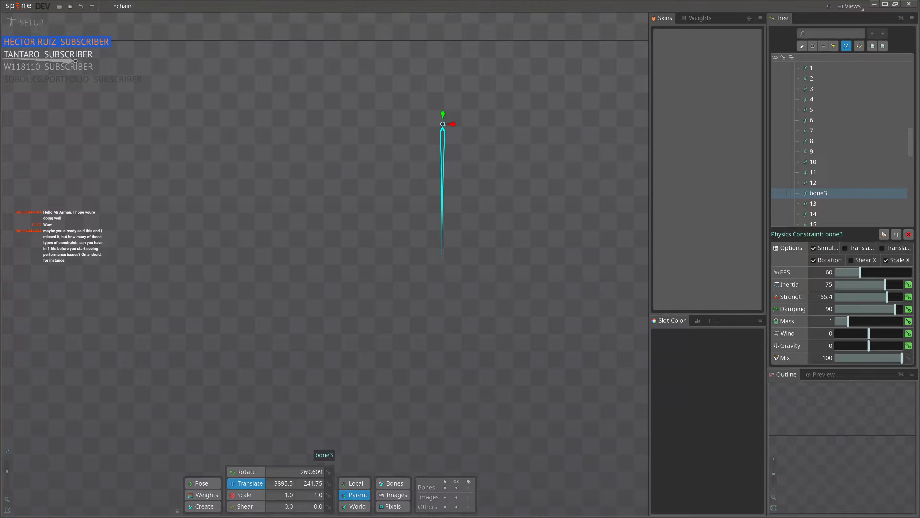
scroll(344, 255, down, 3)
drag(247, 253, 351, 260)
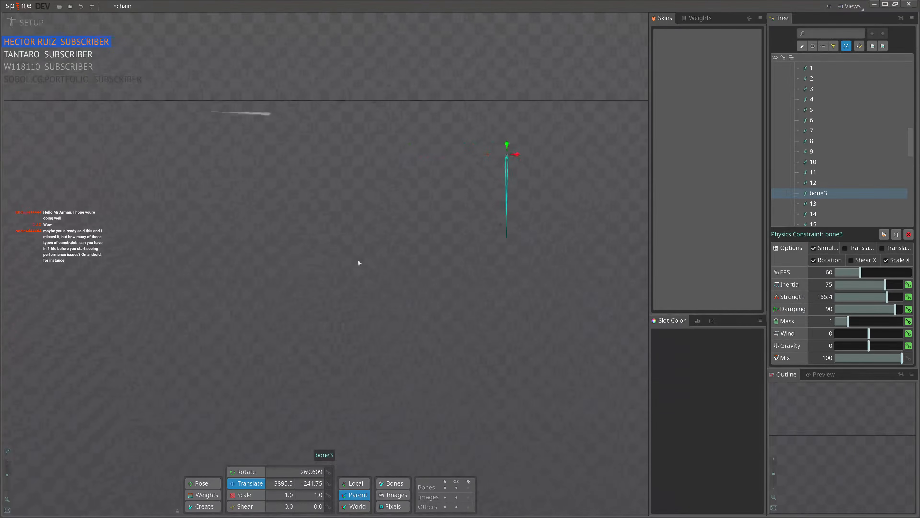
scroll(296, 243, down, 4)
drag(208, 263, 274, 239)
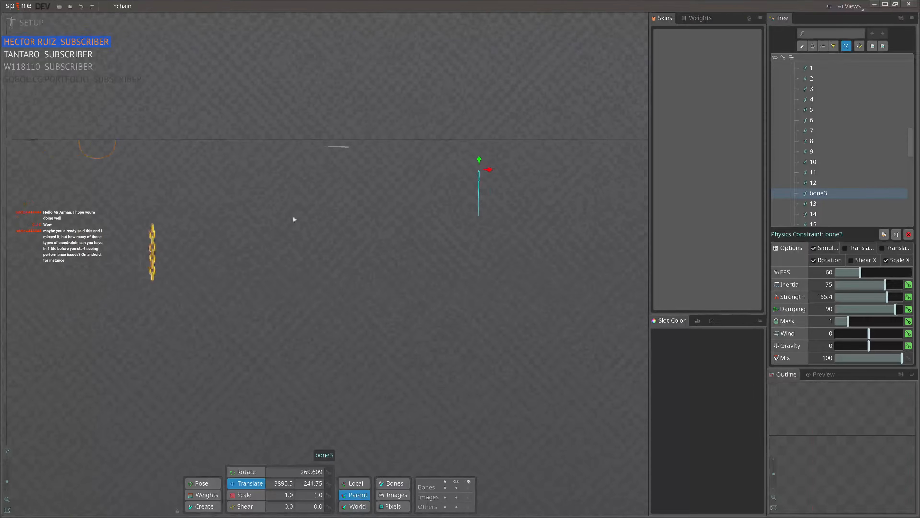
scroll(406, 209, up, 4)
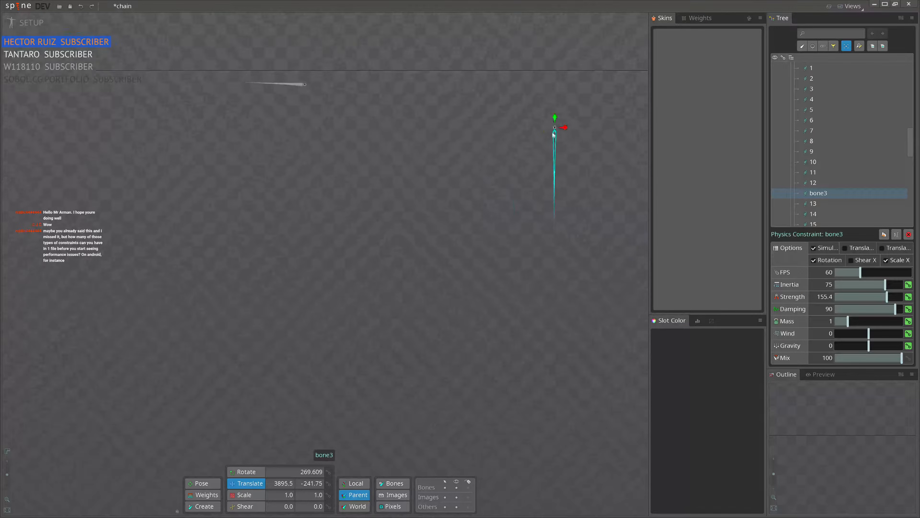
Step: Move the standalone bone around the canvas to test its combined rotation and stretching
drag(343, 257, 444, 261)
scroll(444, 261, down, 4)
scroll(503, 159, up, 4)
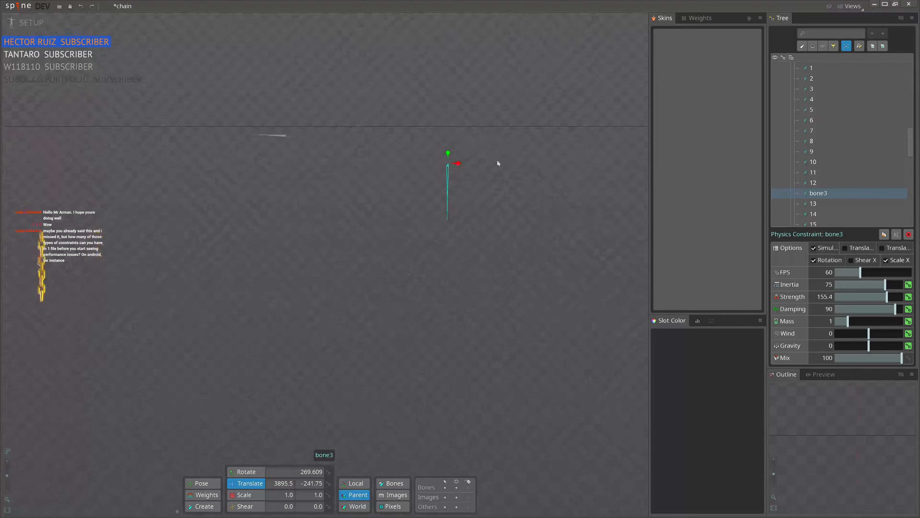
scroll(794, 173, up, 4)
scroll(266, 228, down, 3)
drag(266, 227, 394, 219)
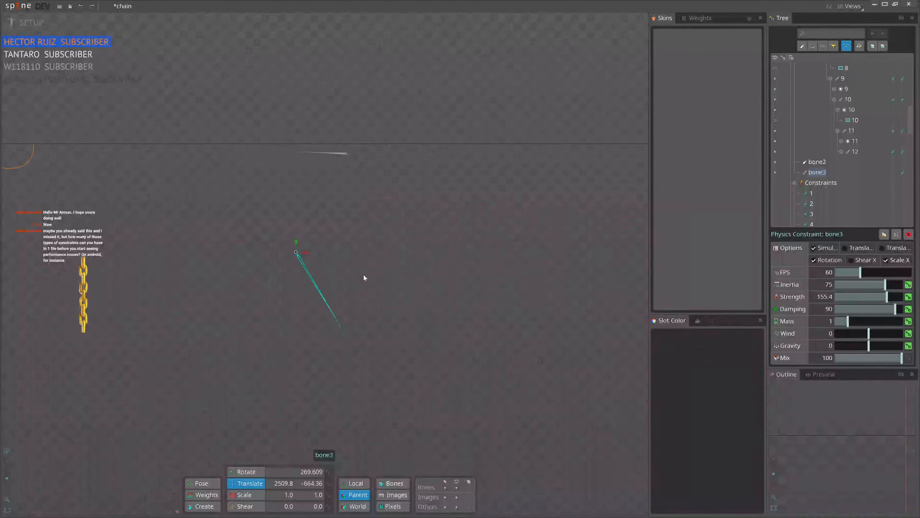
scroll(307, 283, up, 3)
drag(429, 350, 387, 183)
scroll(184, 236, down, 3)
drag(109, 244, 351, 224)
scroll(348, 203, up, 4)
Step: Undo the recent edits back to before the standalone bone and the chain's Scale X constraints were added
key(ctrl+z)
key(ctrl+z)
scroll(430, 239, down, 3)
key(ctrl+z)
key(ctrl+z)
key(ctrl+z)
key(ctrl+z)
key(ctrl+z)
key(ctrl+z)
key(ctrl+z)
scroll(307, 250, up, 4)
scroll(312, 225, up, 1)
key(ctrl+z)
key(ctrl+z)
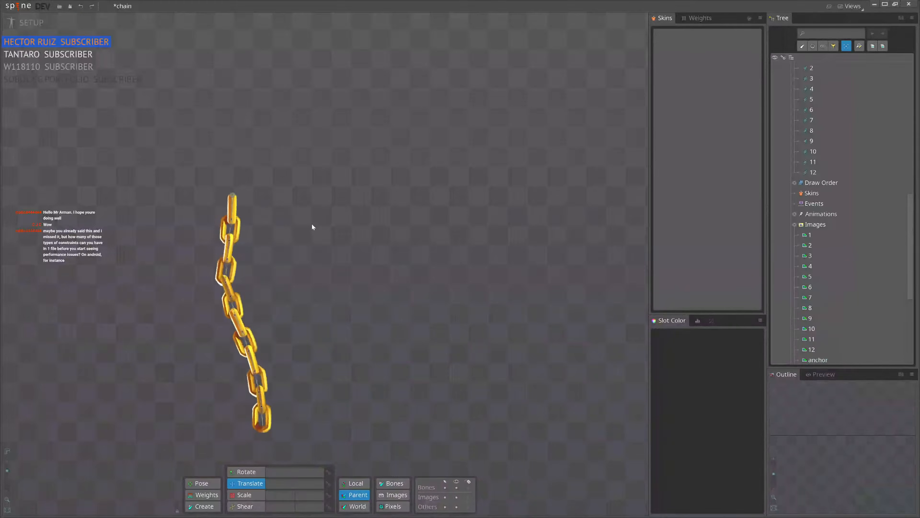
Step: Select all twelve chain bones and add a new physics constraint to each of them
click(232, 205)
drag(185, 233, 302, 406)
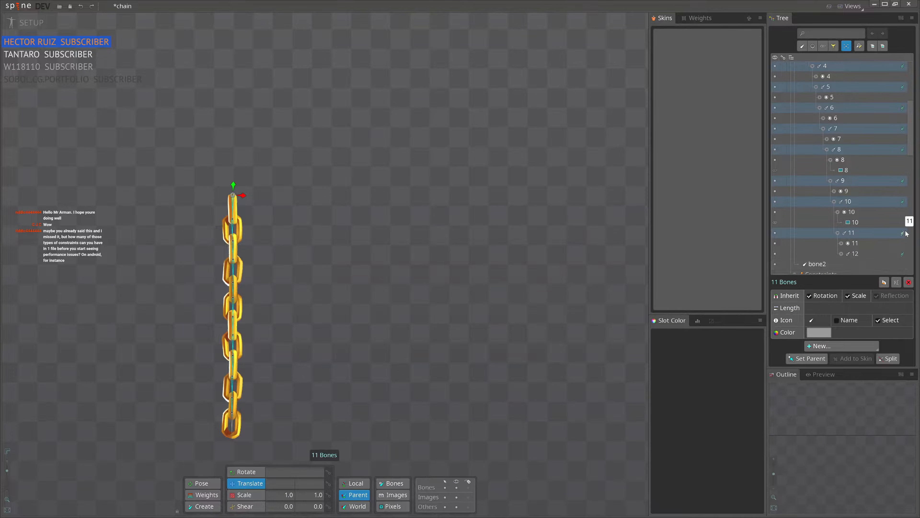
scroll(902, 217, down, 5)
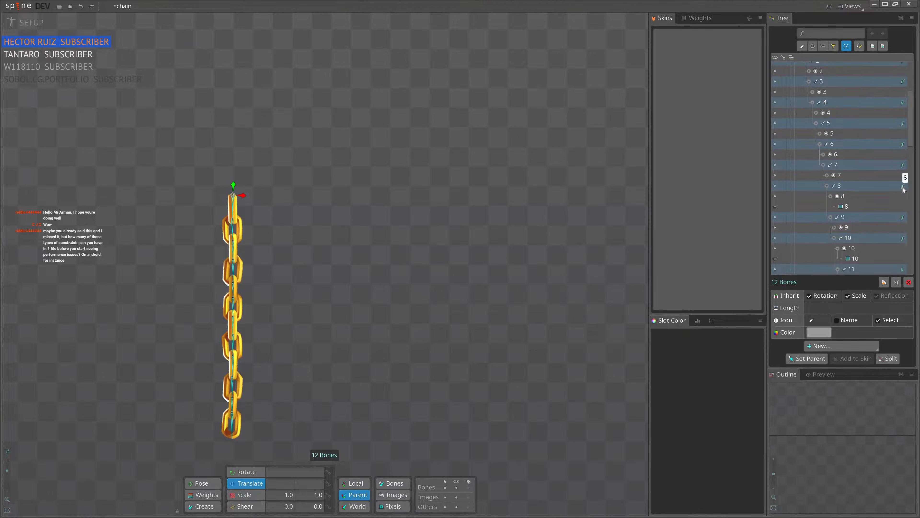
click(895, 202)
scroll(860, 174, down, 5)
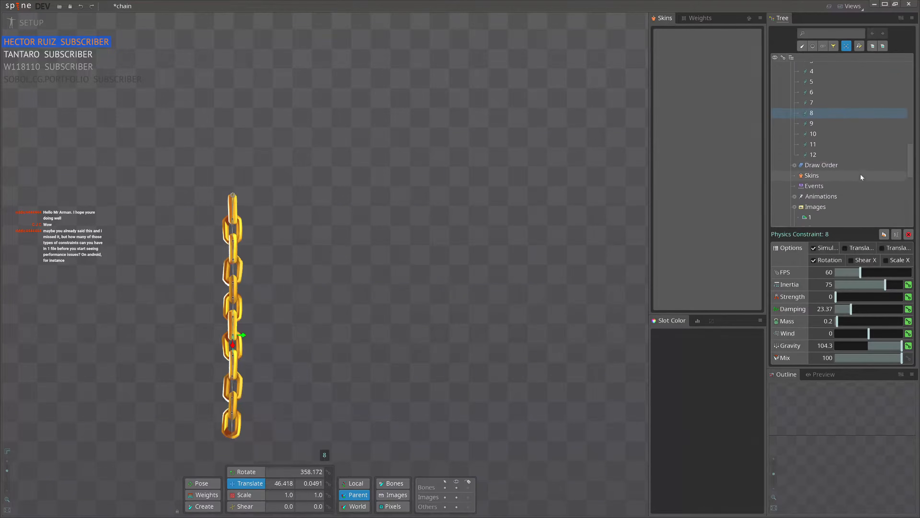
double_click(232, 213)
click(842, 346)
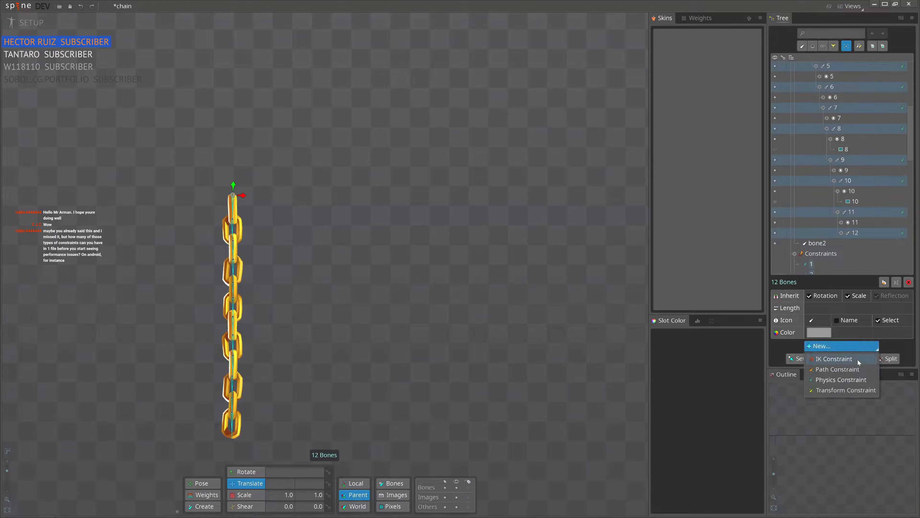
click(843, 380)
Step: Enable Scale X on the new constraints 13 to 24 and set their inertia to 13.04 and strength to 15.2
scroll(829, 181, down, 4)
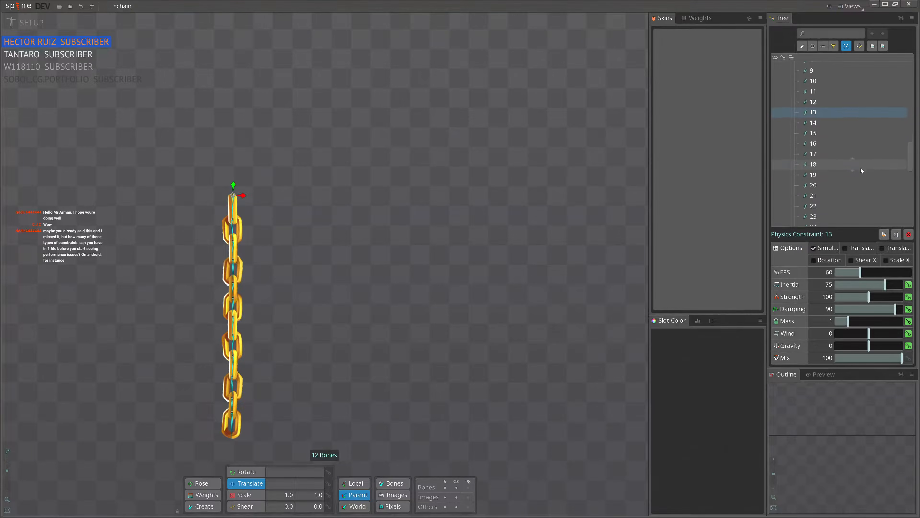
shift+click(833, 214)
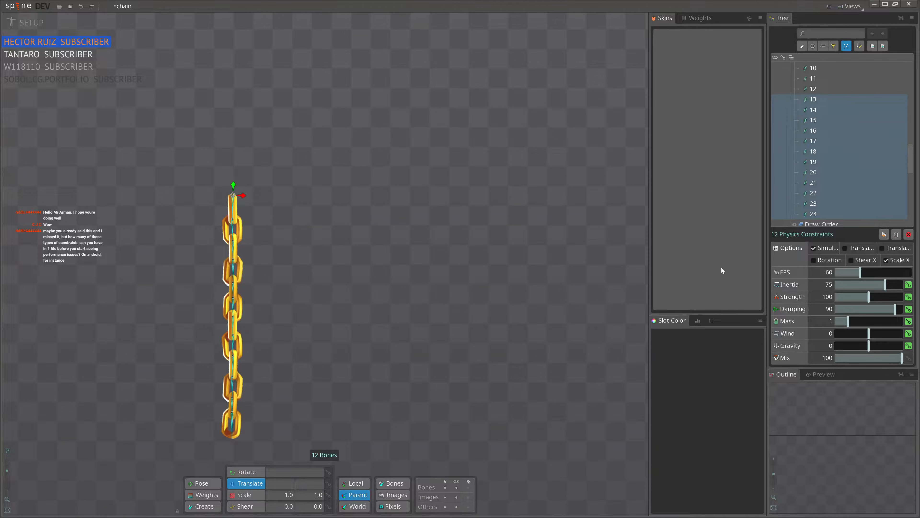
drag(326, 301, 438, 245)
scroll(437, 247, up, 3)
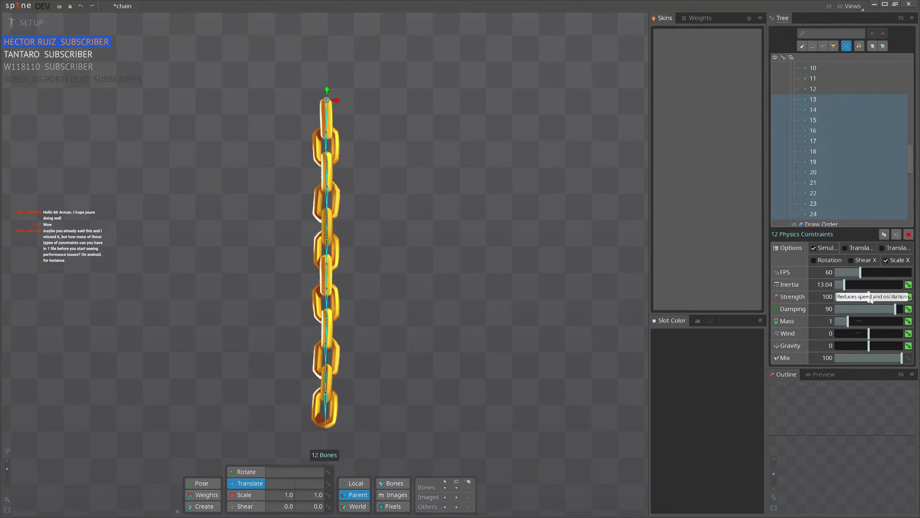
drag(868, 297, 841, 297)
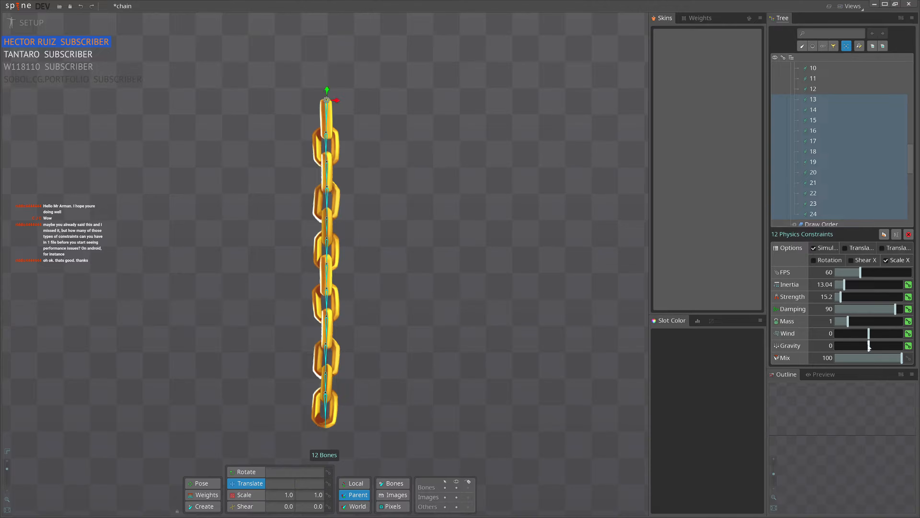
Step: Set the gravity of constraints 13 to 24 to 43.5 and raise their strength to 162
drag(869, 346, 886, 347)
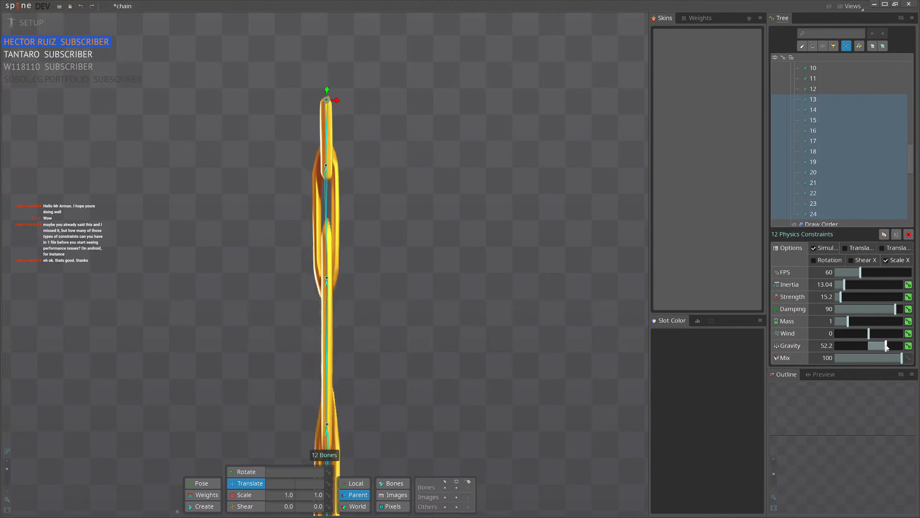
drag(886, 346, 882, 347)
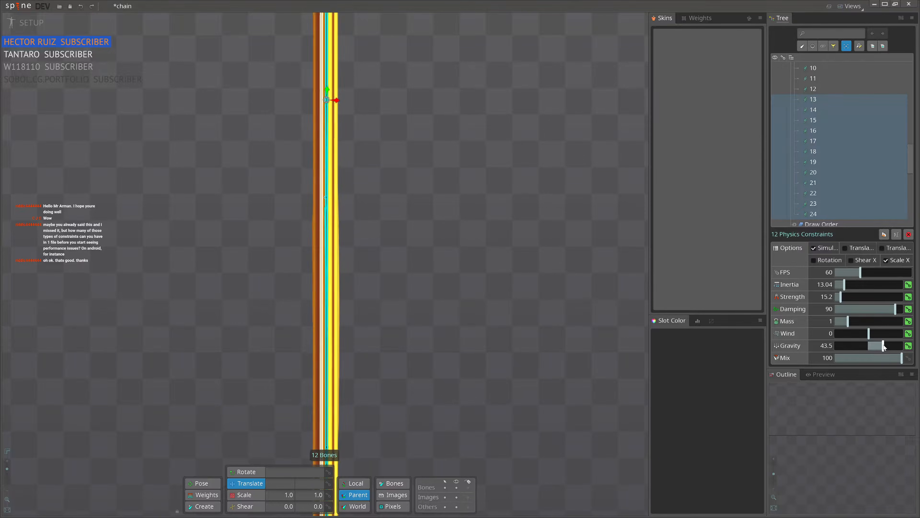
click(854, 296)
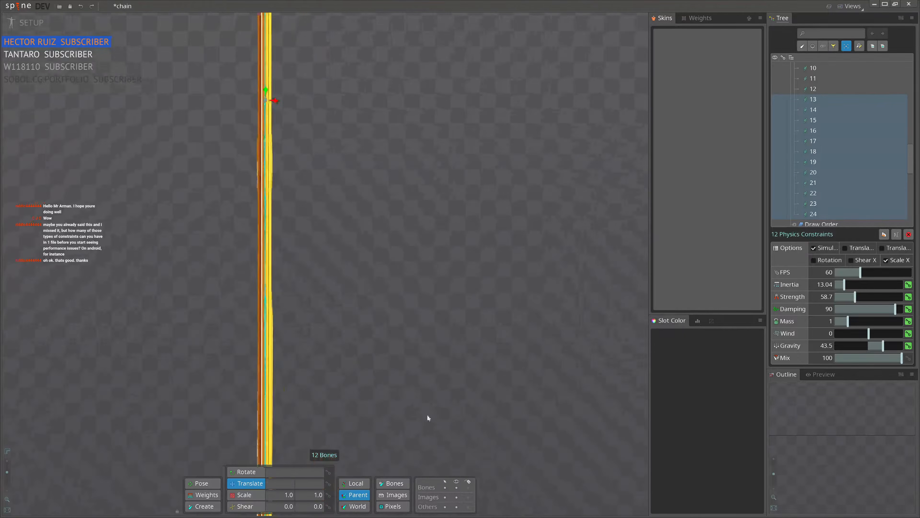
click(821, 250)
click(863, 296)
click(890, 297)
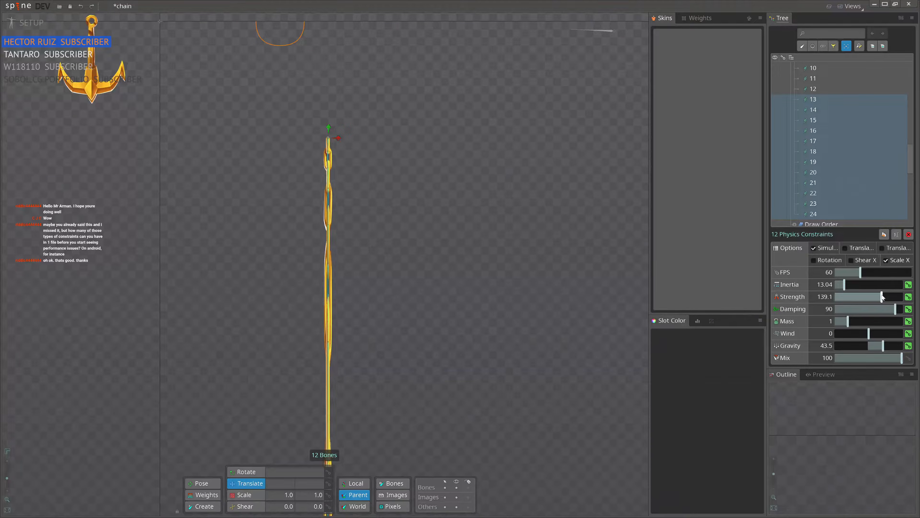
drag(890, 295, 890, 295)
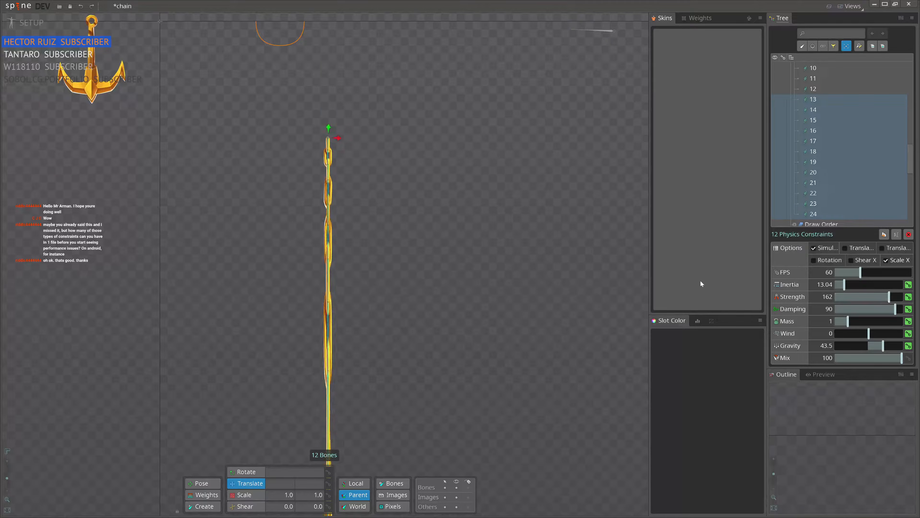
Step: Examine how the links stretch along the chain from its top to its end under the Scale X physics
click(820, 248)
scroll(310, 162, up, 2)
drag(458, 209, 422, 237)
scroll(371, 357, down, 4)
drag(359, 333, 385, 362)
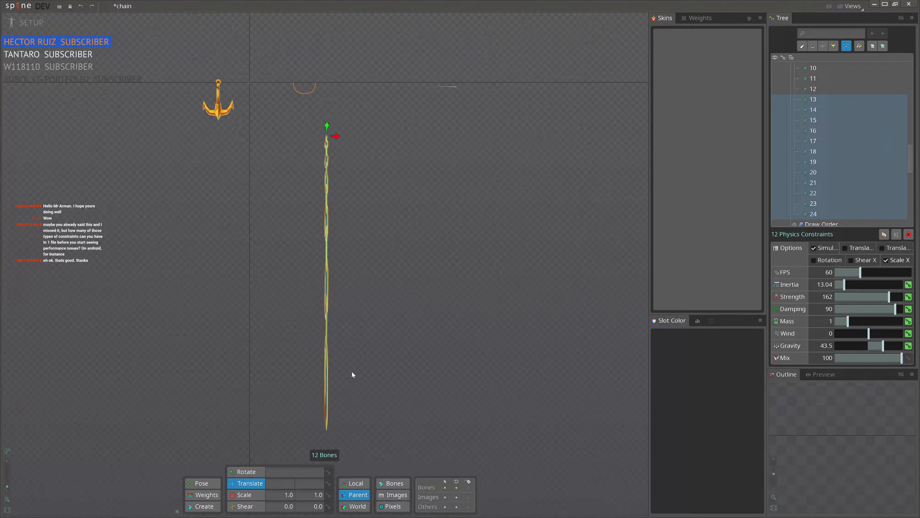
scroll(320, 166, up, 5)
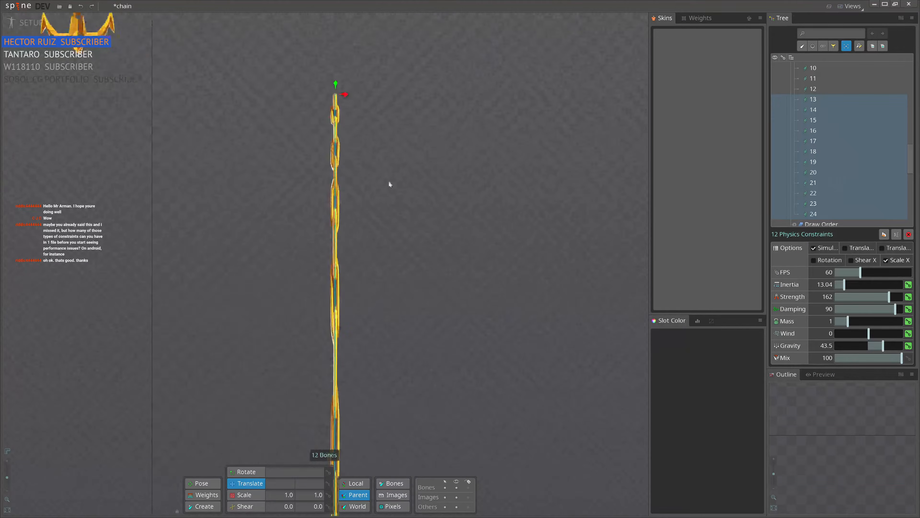
scroll(361, 250, up, 1)
drag(369, 250, 381, 148)
scroll(353, 386, down, 1)
drag(353, 386, 394, 226)
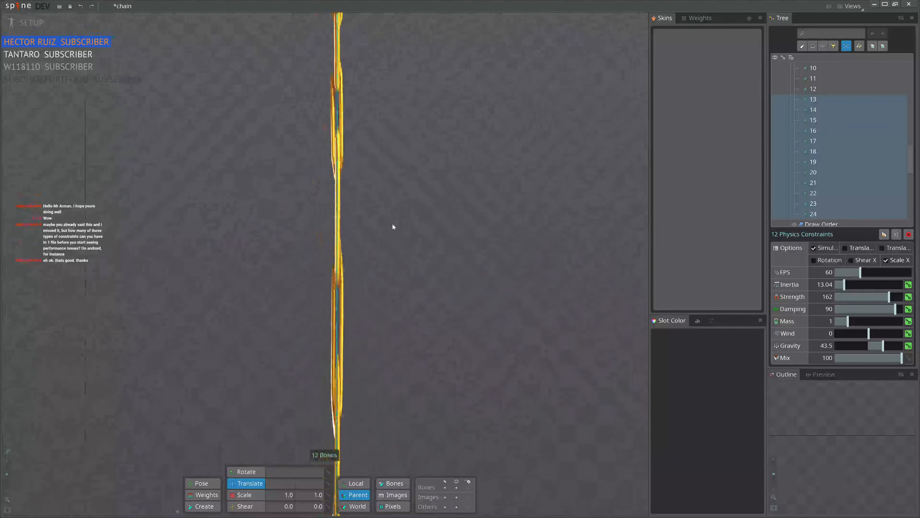
drag(350, 425, 368, 236)
scroll(368, 236, down, 2)
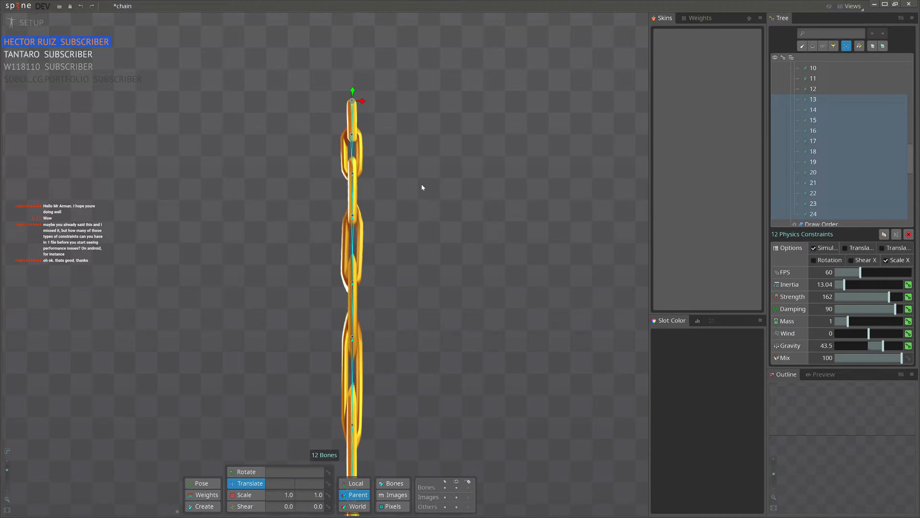
scroll(421, 184, down, 4)
drag(322, 296, 356, 173)
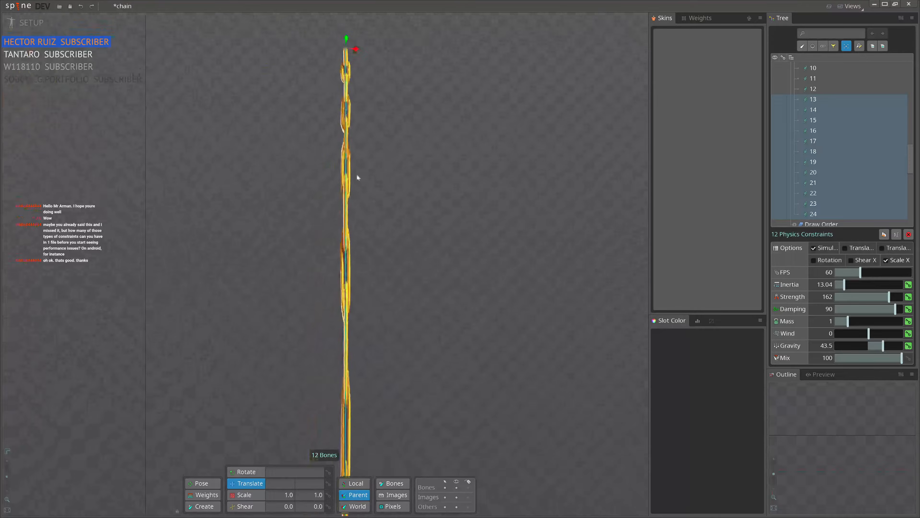
scroll(341, 210, down, 3)
Step: Select the twelve chain bones and turn off their Scale inheritance
key(space)
drag(299, 134, 362, 366)
scroll(404, 417, down, 2)
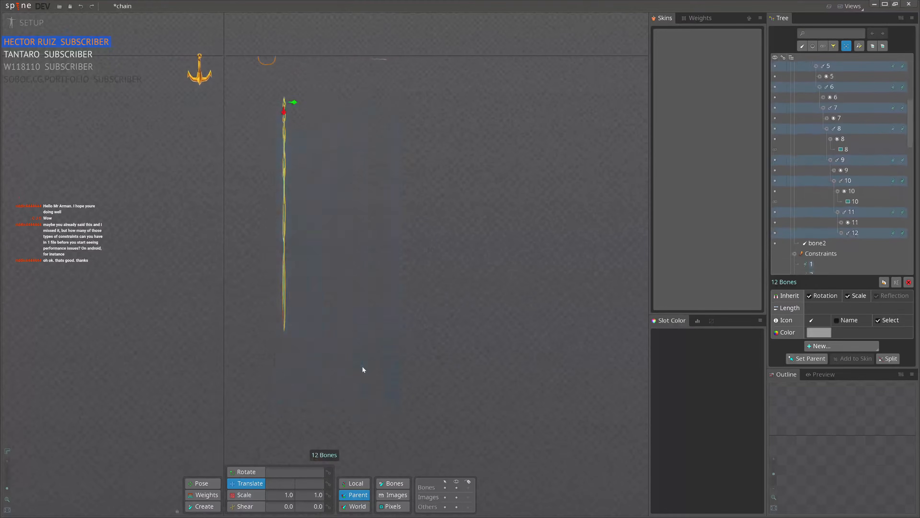
click(848, 295)
scroll(321, 102, up, 5)
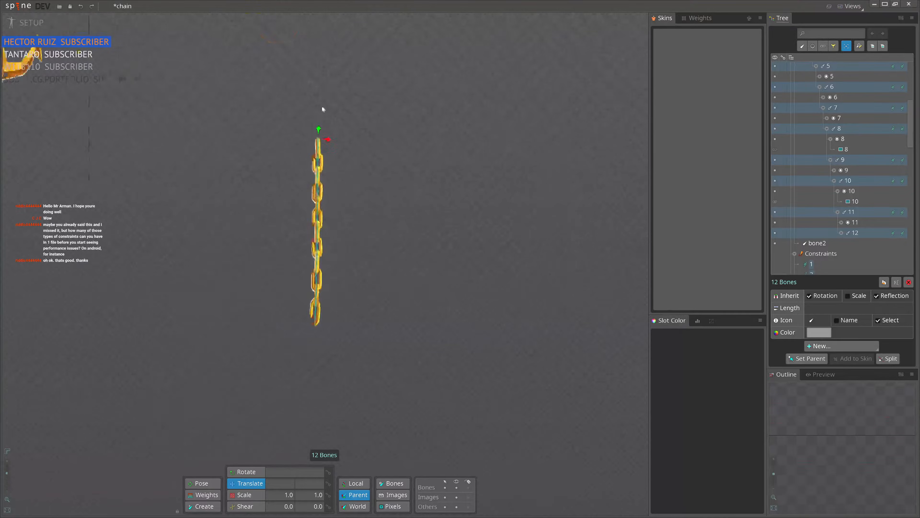
click(340, 185)
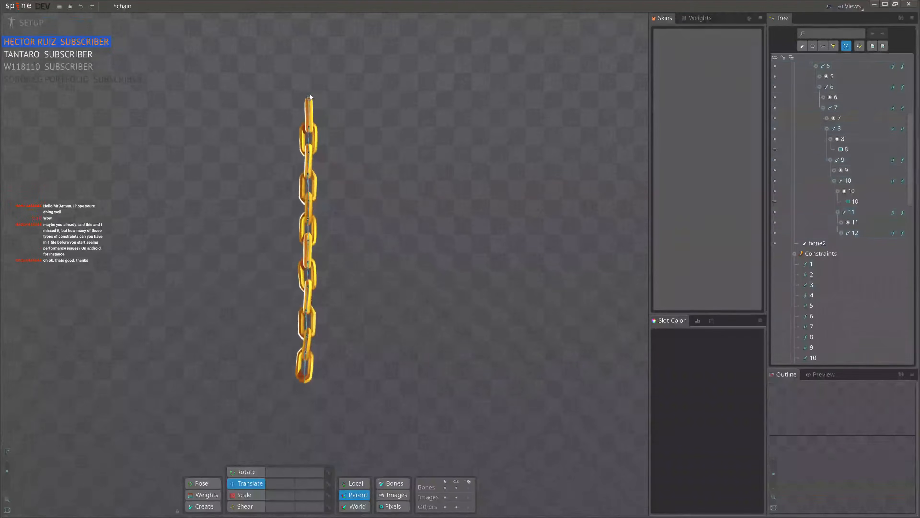
Step: Move the chain's top parent bone to about X 1136.9, Y -524.28 to test the stretching
click(310, 103)
drag(412, 150, 441, 85)
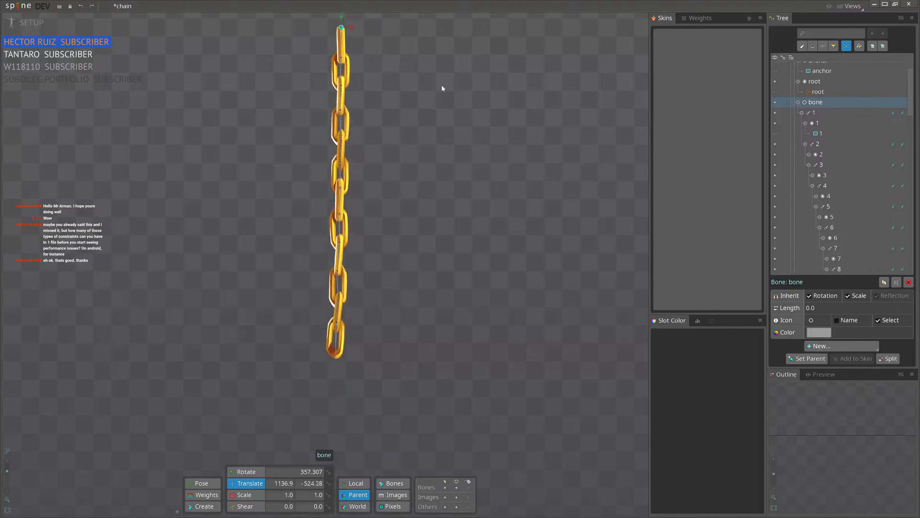
Step: Set the damping of the Scale X constraints 13 to 24 to 39.13 and test the chain's movement
click(893, 116)
scroll(886, 179, down, 10)
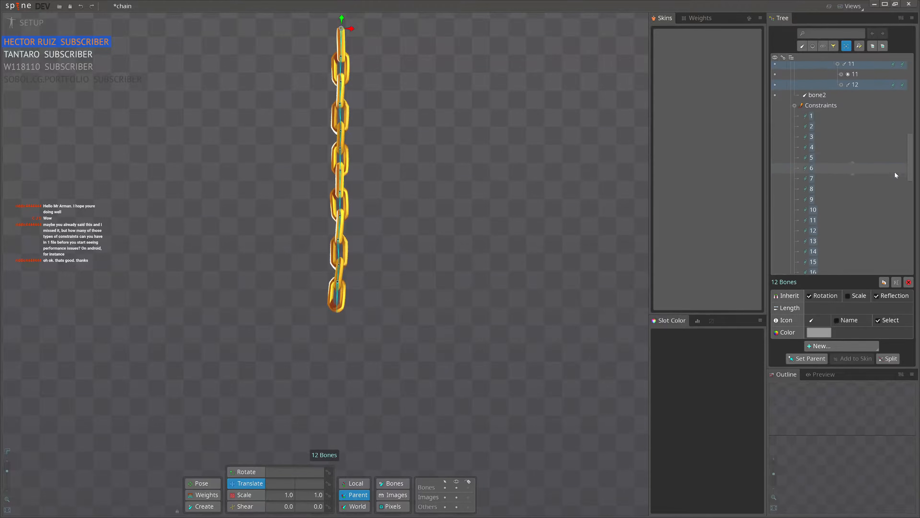
click(826, 232)
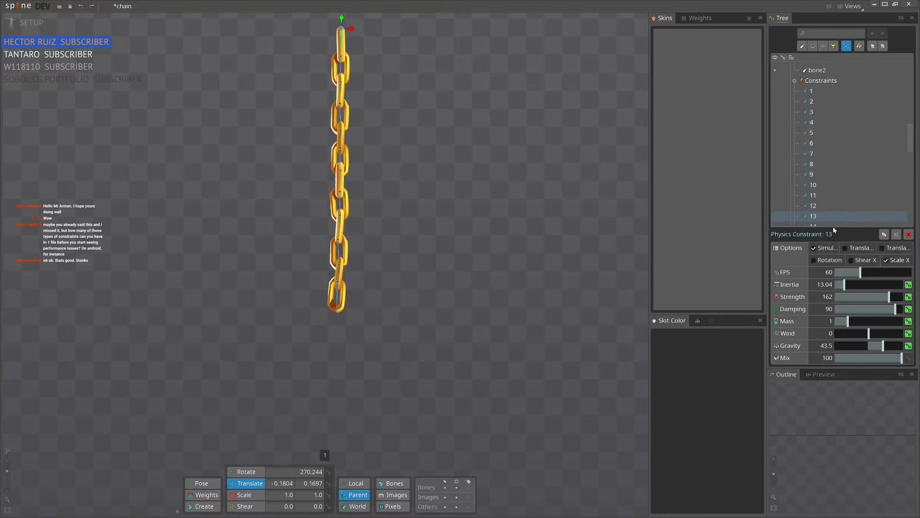
scroll(845, 170, down, 5)
shift+click(820, 135)
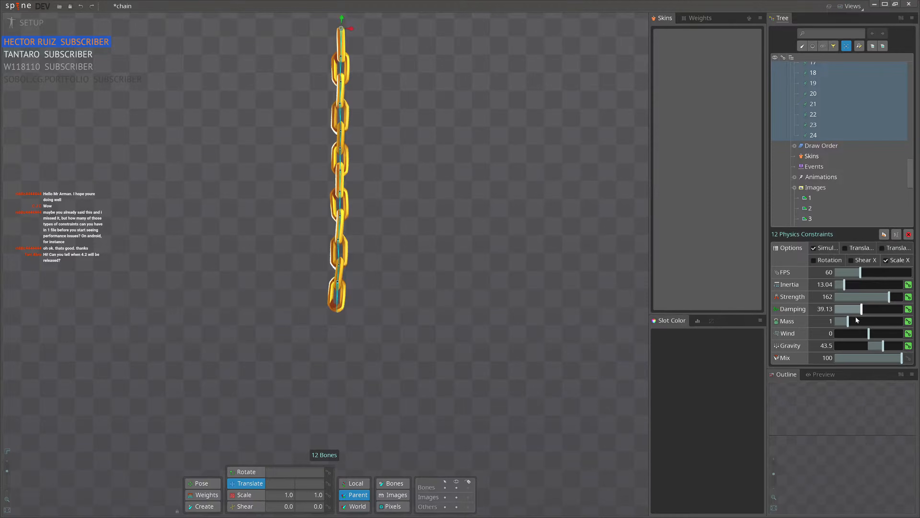
drag(405, 131, 430, 288)
key(1)
Step: Set the mass of constraints 13 to 24 to 0.53 and their gravity to 25
double_click(885, 113)
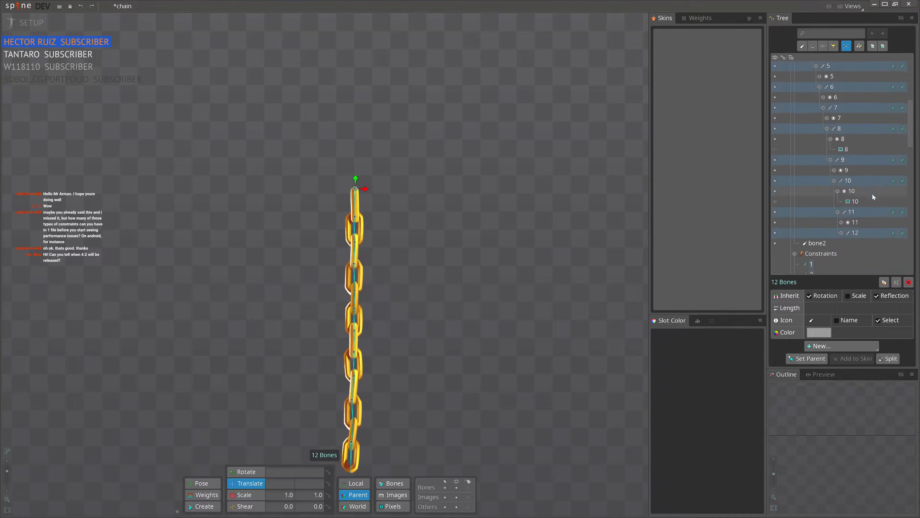
click(904, 233)
scroll(869, 174, down, 5)
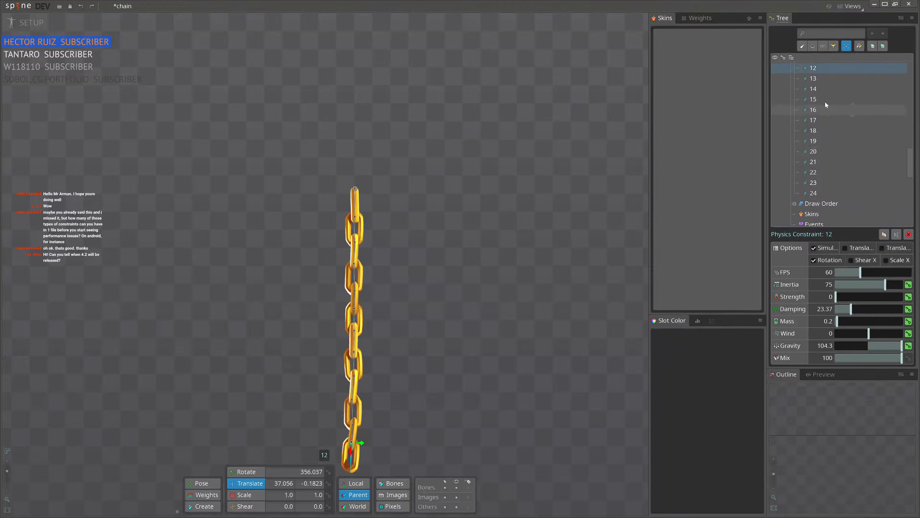
click(818, 90)
scroll(821, 197, down, 1)
shift+click(821, 198)
key(ctrl+3)
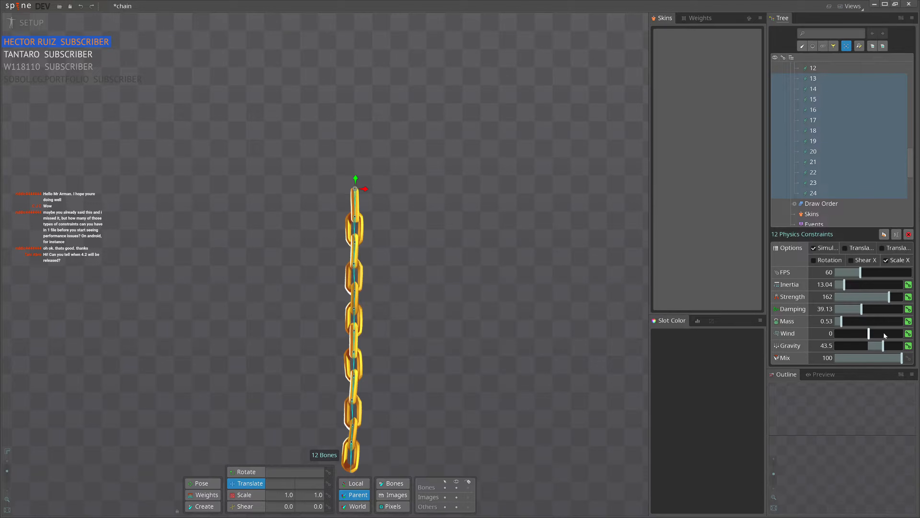
drag(881, 348, 879, 347)
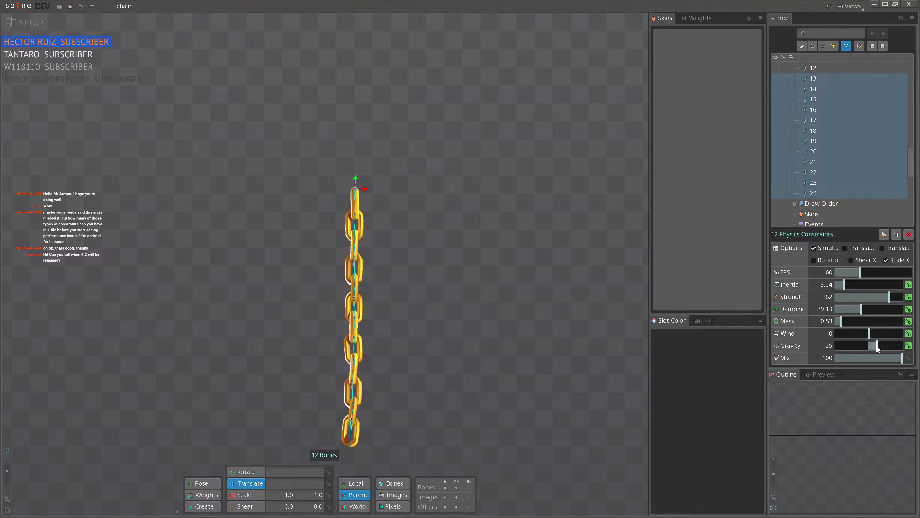
Step: Move the chain's top parent bone to about X 1144.2, Y -461.83 to test the new settings
click(363, 189)
drag(463, 256, 445, 162)
scroll(341, 145, up, 3)
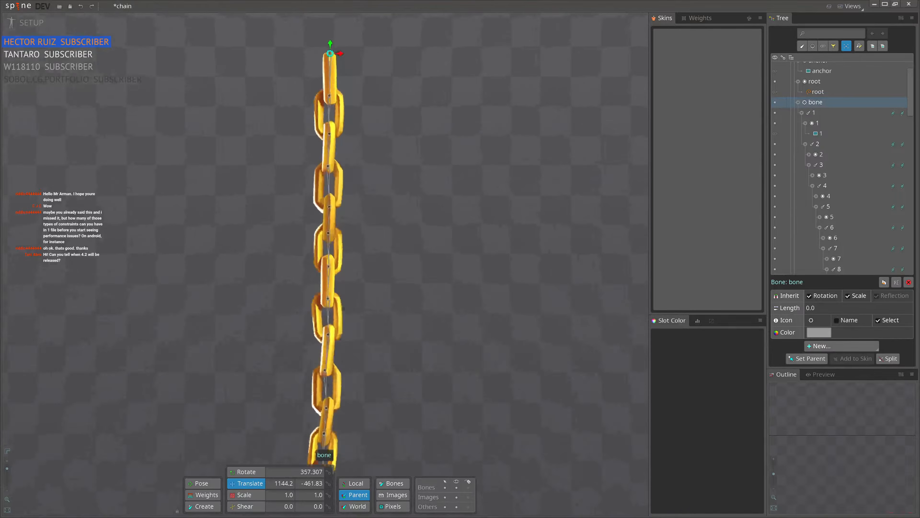
scroll(367, 221, up, 2)
Step: Select chain bone 7 and check the settings of its rotation physics constraint
click(321, 280)
scroll(320, 285, up, 2)
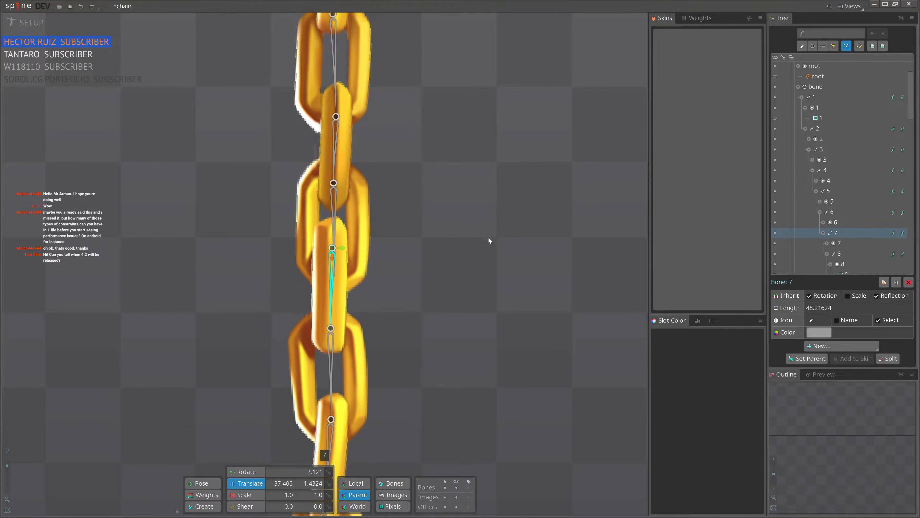
scroll(488, 238, down, 3)
click(903, 236)
scroll(423, 260, down, 3)
drag(336, 279, 462, 278)
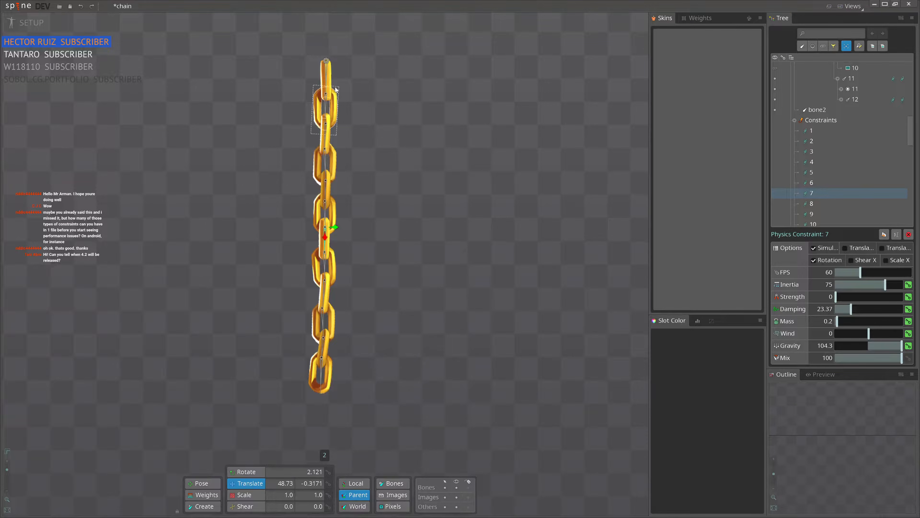
Step: Add a physics constraint to each of the 12 chain bones
scroll(439, 234, down, 3)
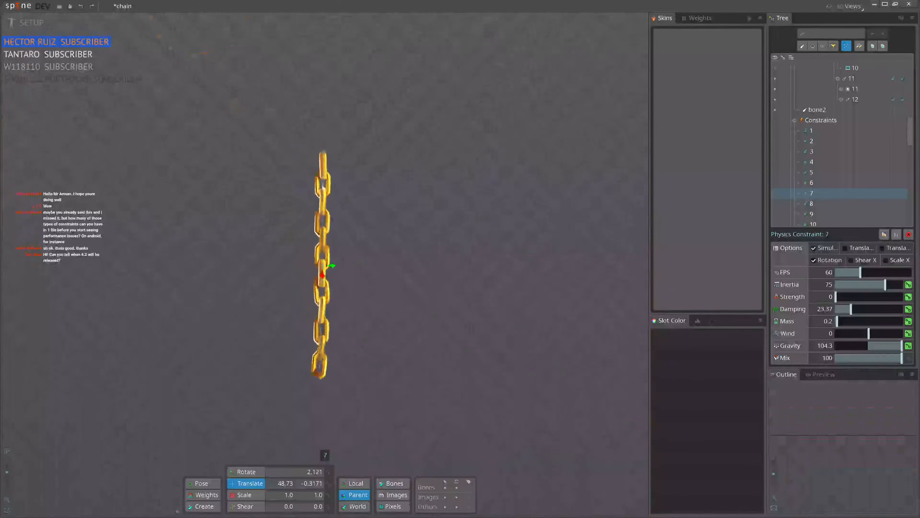
drag(402, 221, 355, 213)
scroll(417, 234, up, 2)
drag(322, 248, 352, 260)
scroll(309, 262, up, 2)
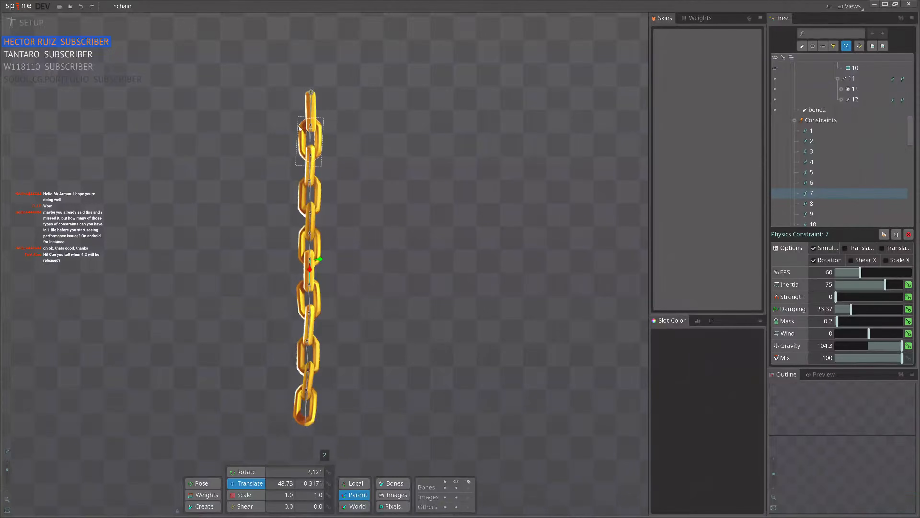
drag(267, 128, 432, 444)
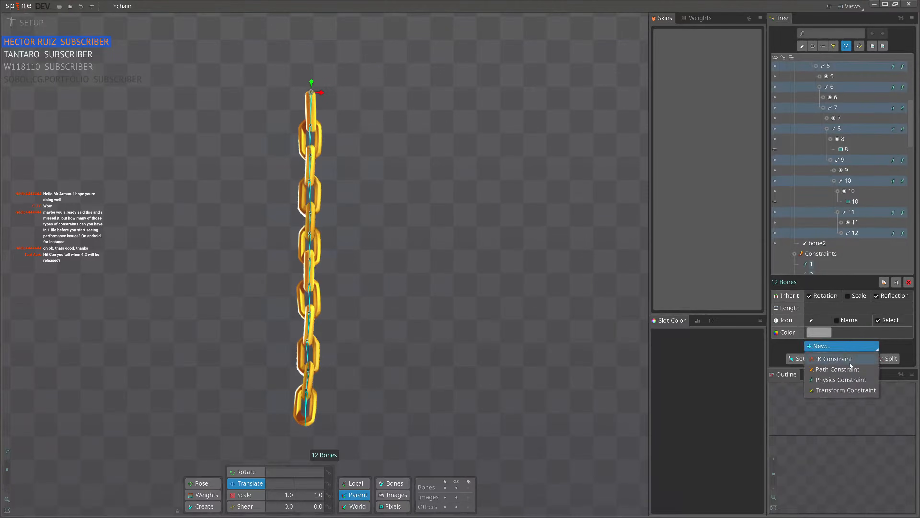
click(835, 379)
Step: Enable Translate Y on physics constraints 25 to 36, with inertia 19.57 and damping 22.83
scroll(892, 147, down, 3)
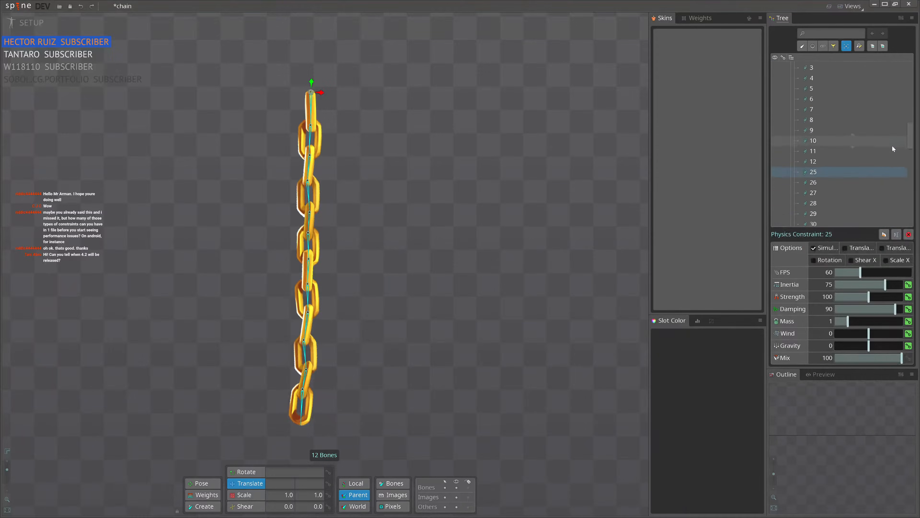
scroll(838, 189, up, 1)
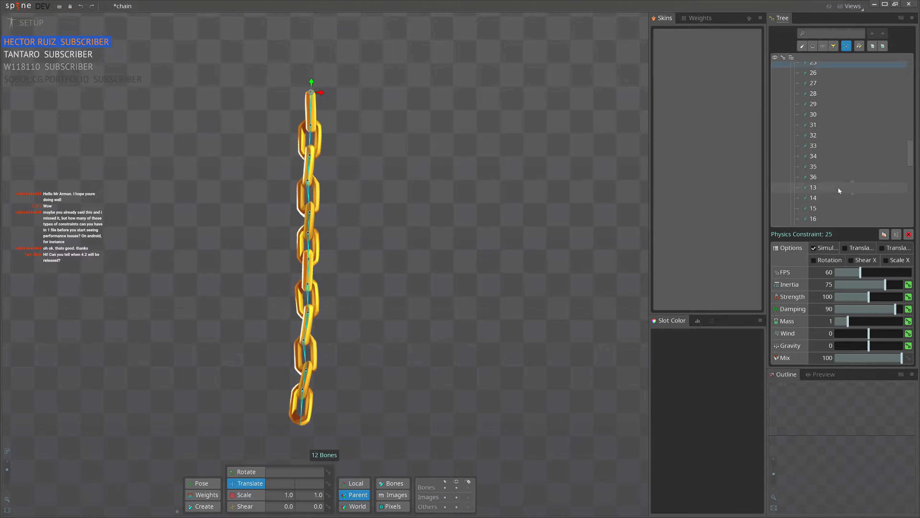
scroll(856, 181, down, 2)
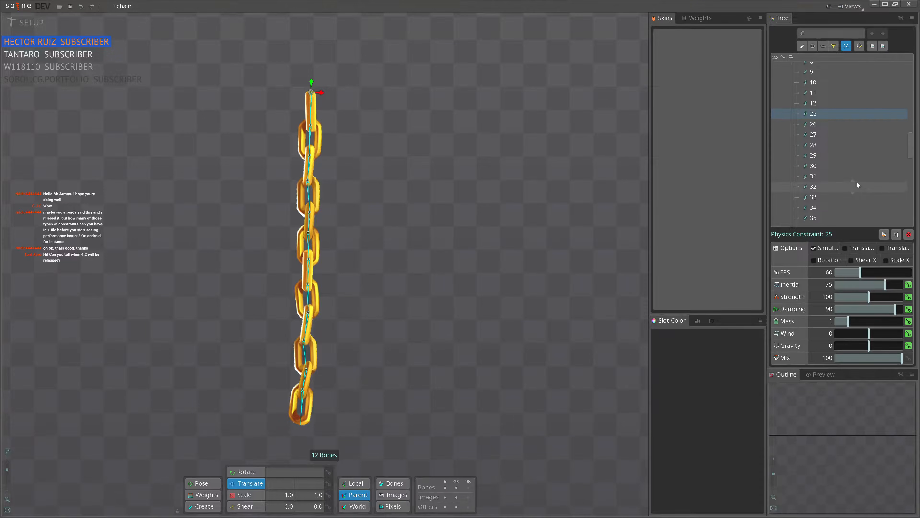
shift+click(822, 151)
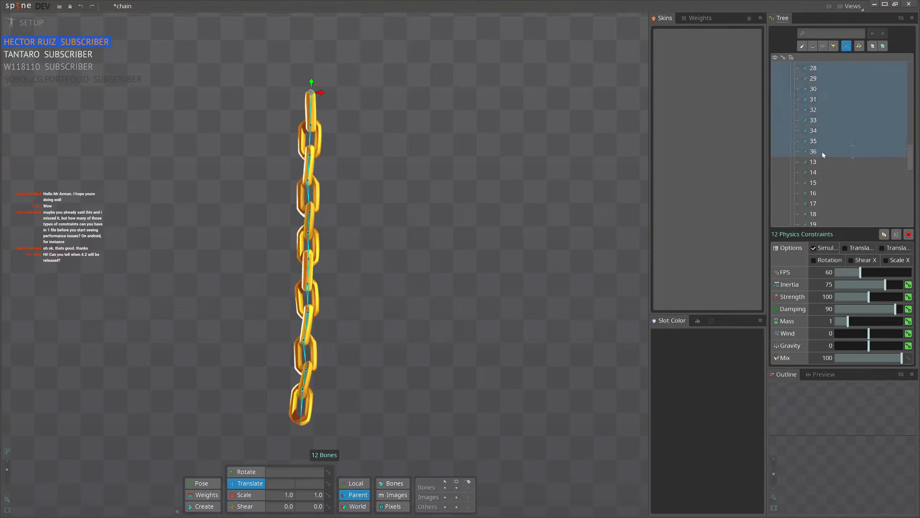
key(ctrl+4)
drag(879, 311, 845, 312)
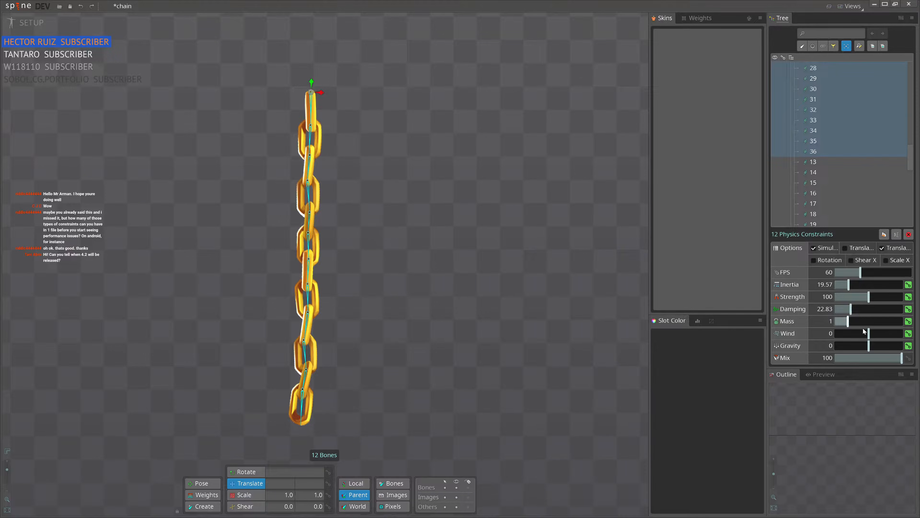
Step: Set the gravity of constraints 25 to 36 to 12 and their strength to 176.1
drag(871, 347, 878, 346)
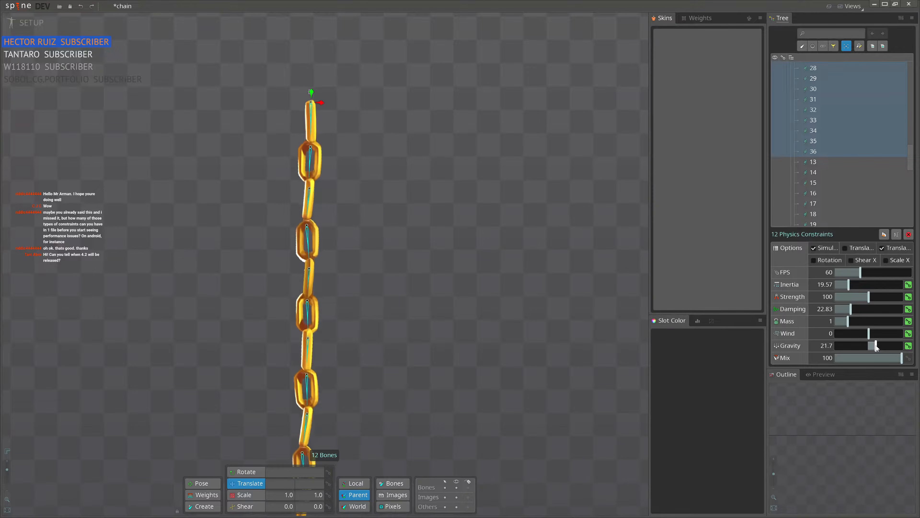
drag(866, 301, 893, 297)
drag(875, 345, 873, 347)
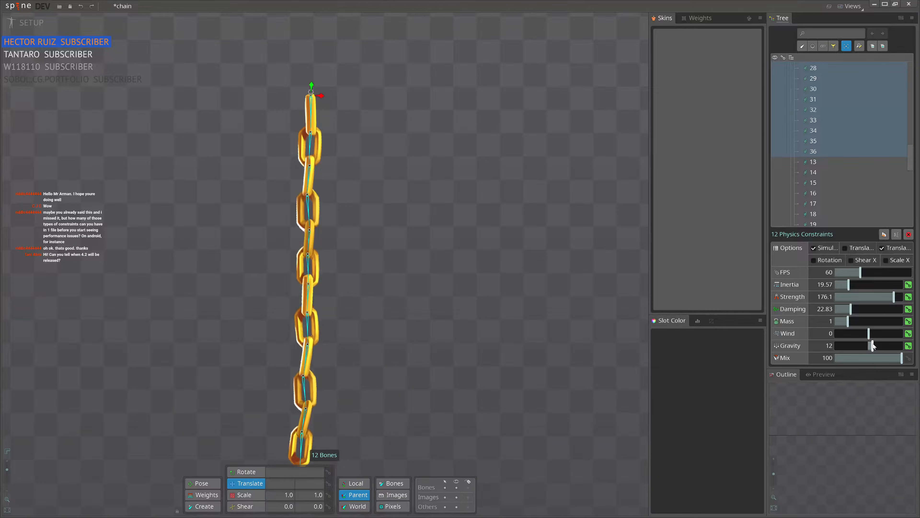
Step: Adjust constraints 25 to 36 to inertia 13.59, strength 201.1 and gravity 0 while checking how the links overlap
scroll(320, 202, up, 5)
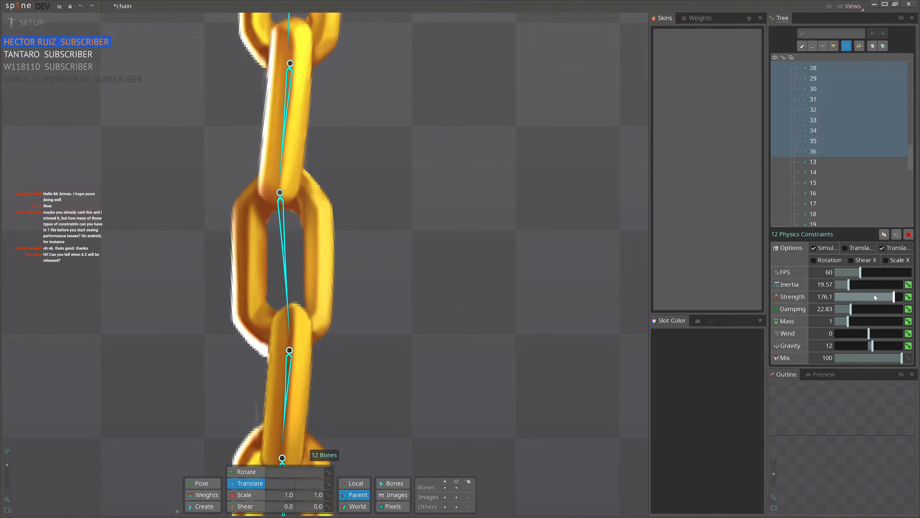
drag(845, 285, 845, 285)
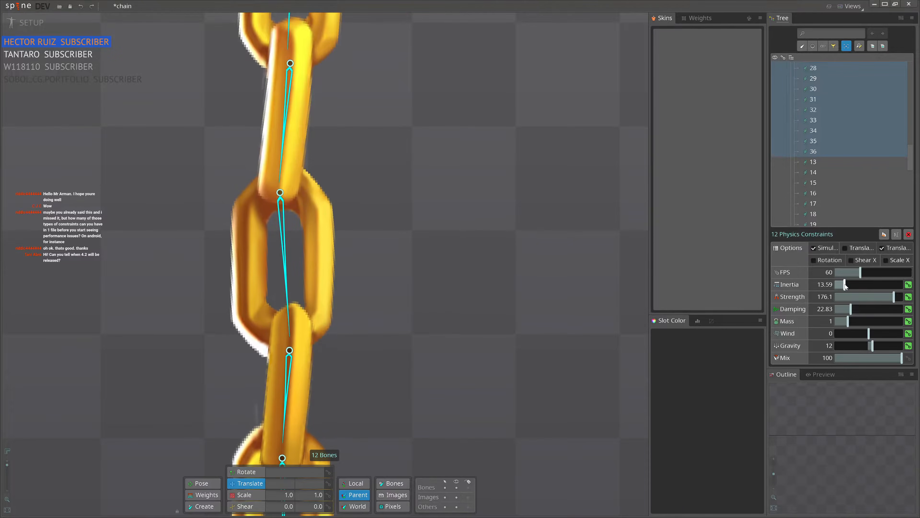
drag(874, 351, 871, 348)
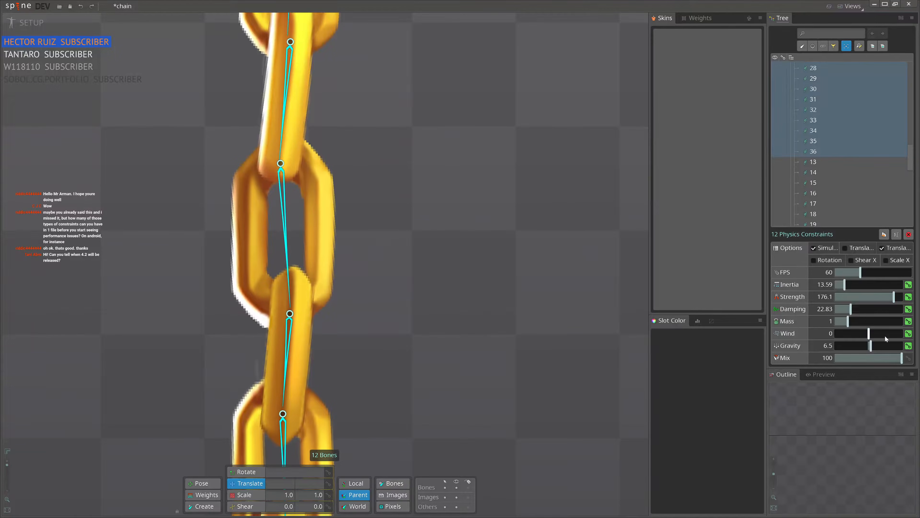
drag(894, 305, 882, 305)
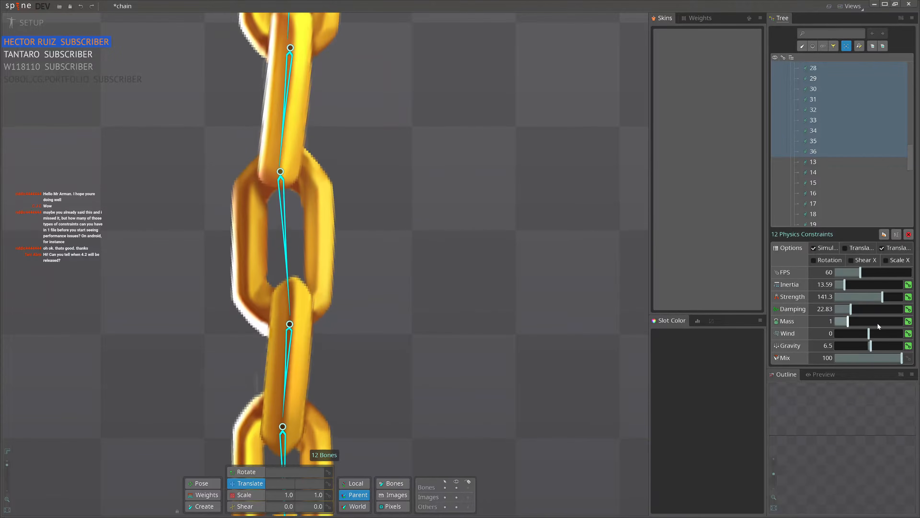
drag(870, 348, 872, 347)
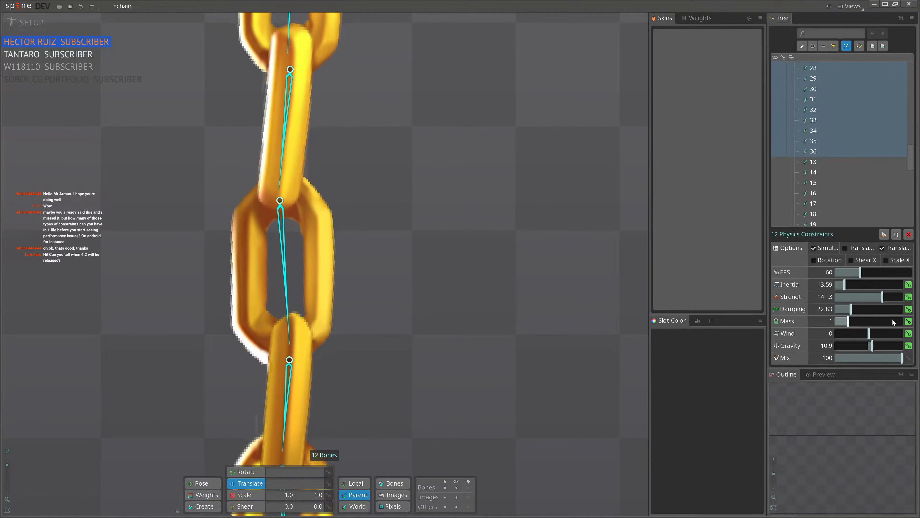
drag(883, 298, 900, 307)
drag(872, 346, 868, 347)
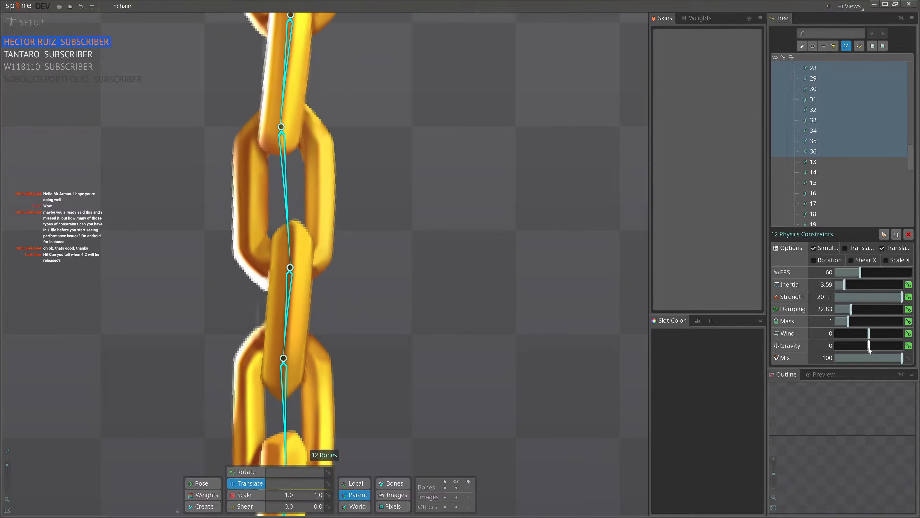
Step: Set the strength of constraints 25 to 36 to 91.3 and swing the chain around to test it
scroll(500, 242, down, 4)
drag(379, 234, 577, 290)
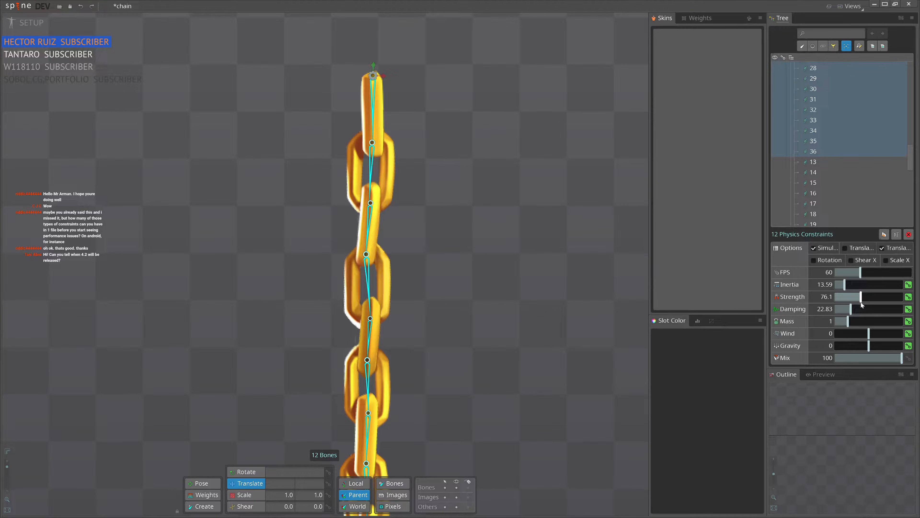
scroll(616, 270, down, 4)
drag(631, 274, 465, 239)
scroll(263, 301, up, 4)
scroll(365, 262, down, 4)
drag(368, 247, 341, 227)
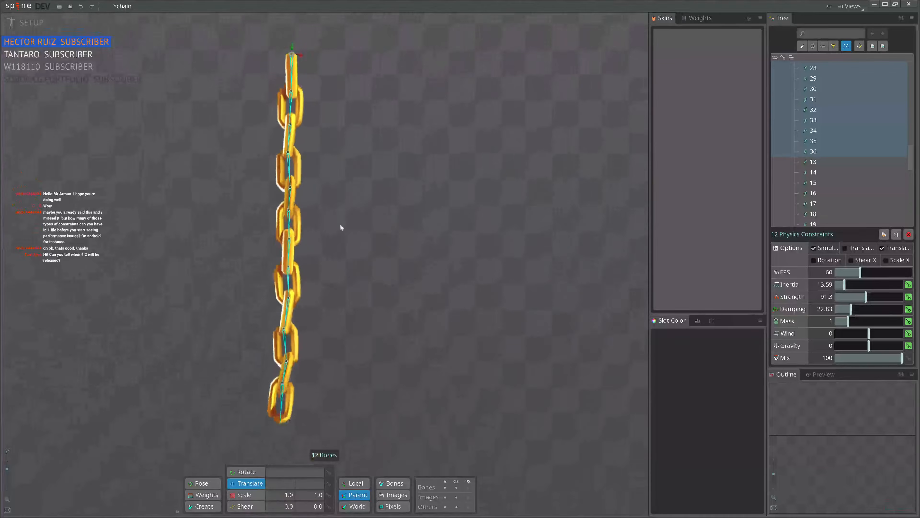
click(292, 56)
drag(357, 135, 500, 211)
Step: Try damping 16.85 and mass 0.1 on constraints 13 to 24, and set damping 16.3 and mass 0.47 on constraints 25 to 36
key(2)
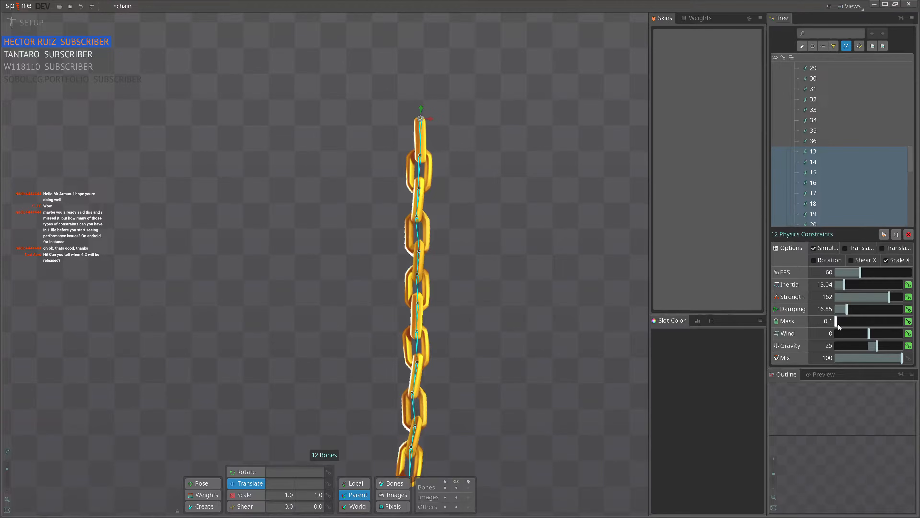
drag(838, 325, 880, 321)
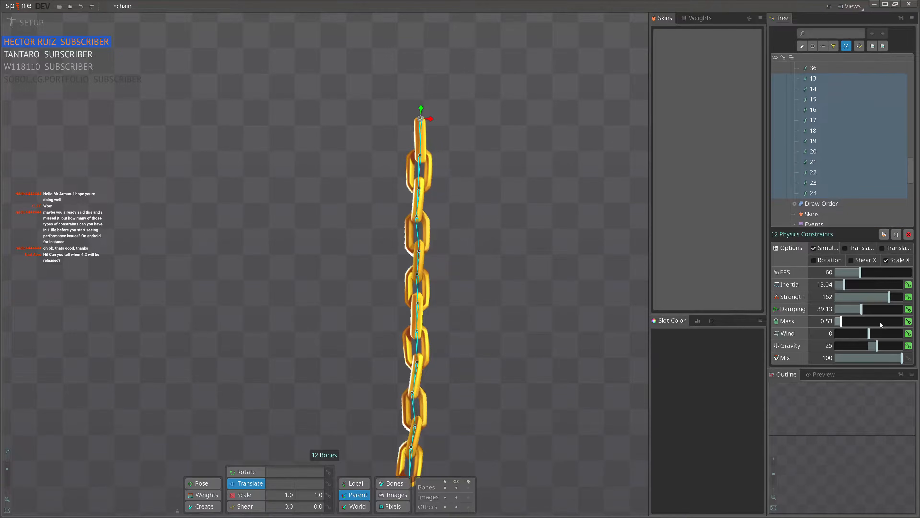
key(3)
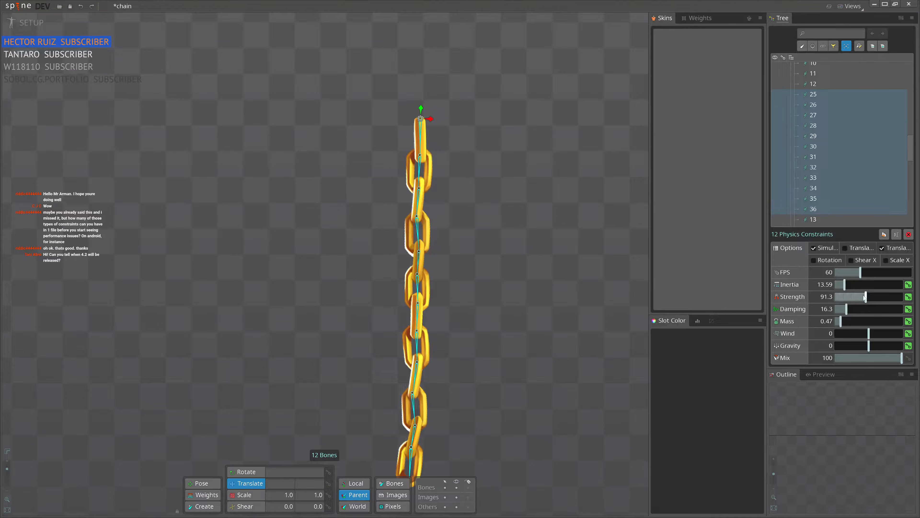
key(4)
Step: Move the chain's parent bone to about X 1501.5, Y -704.65 to test the combined physics
drag(542, 252, 533, 206)
scroll(488, 179, up, 3)
scroll(308, 229, up, 4)
scroll(308, 229, down, 5)
drag(382, 234, 470, 222)
Step: Rotate the chain's parent bone back and forth to test how the links react
key(c)
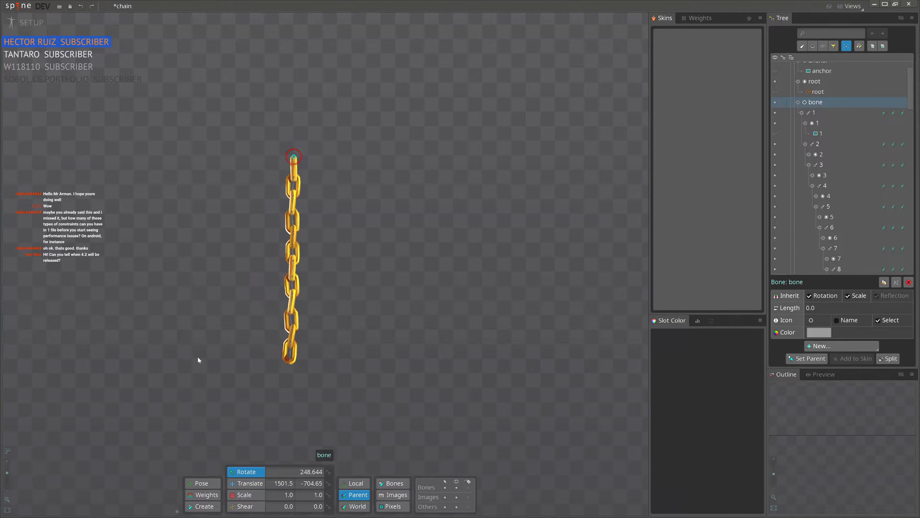
scroll(281, 181, up, 3)
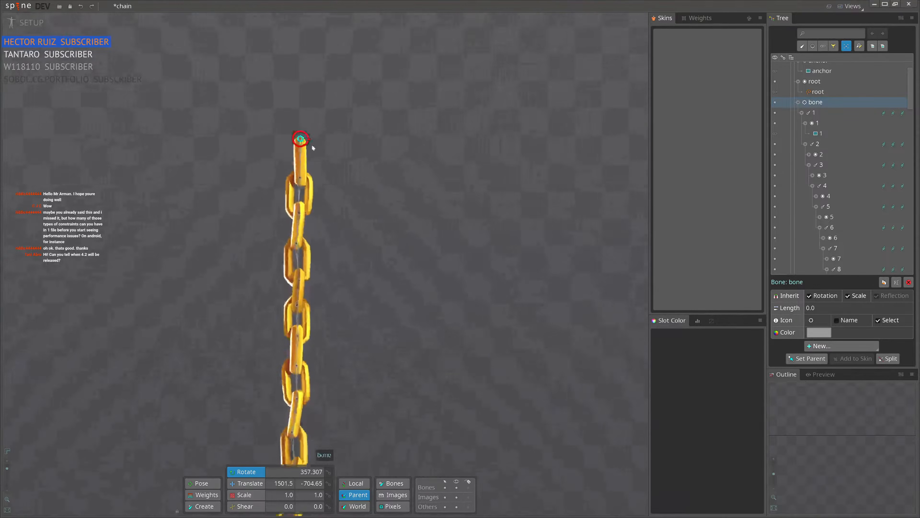
drag(498, 160, 272, 250)
scroll(348, 265, down, 3)
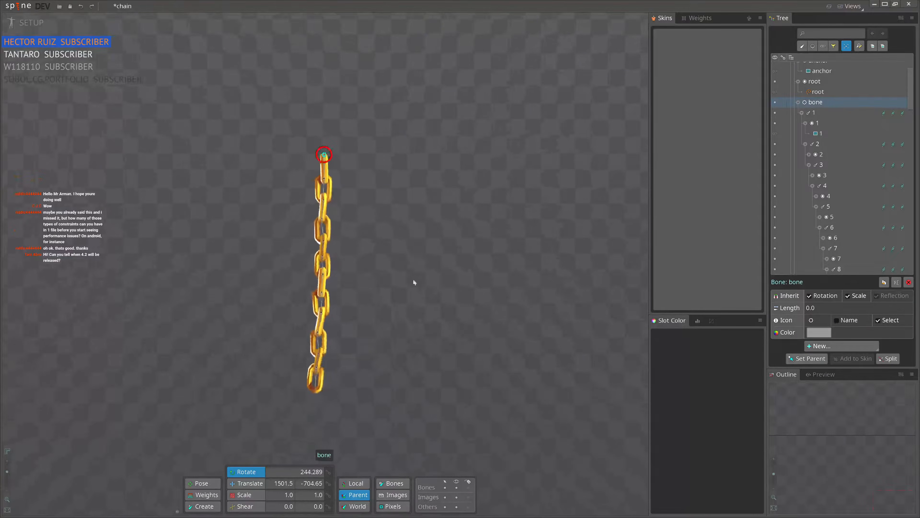
Step: Move chain bone 1 away from its parent bone to test the swing, and reselect the parent bone
click(325, 169)
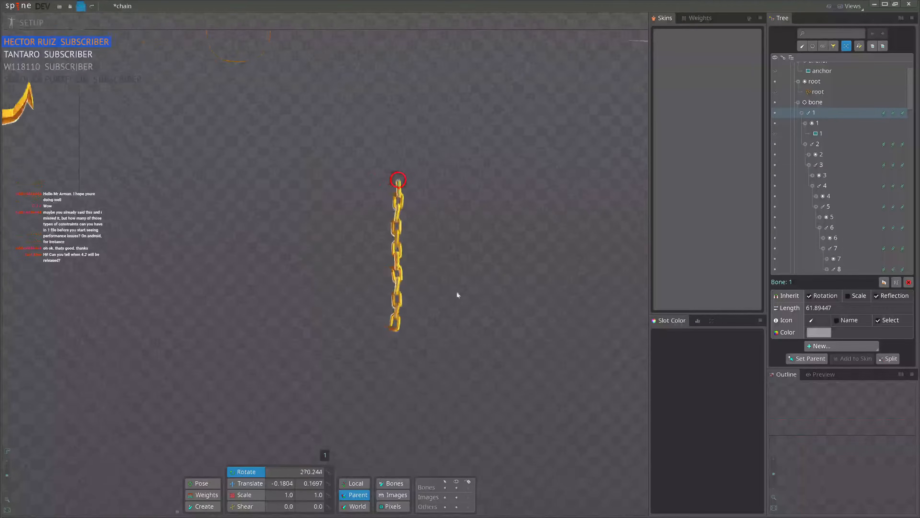
scroll(297, 188, up, 2)
scroll(315, 197, down, 3)
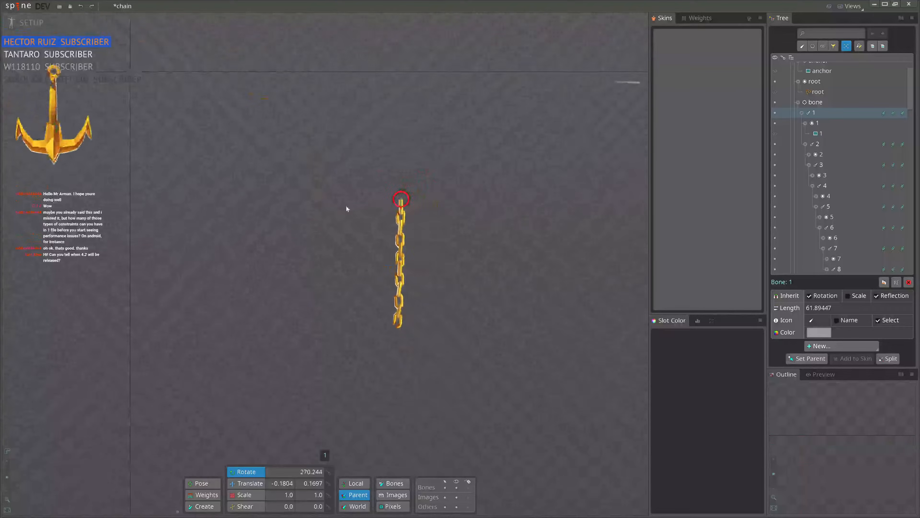
key(v)
drag(484, 273, 339, 220)
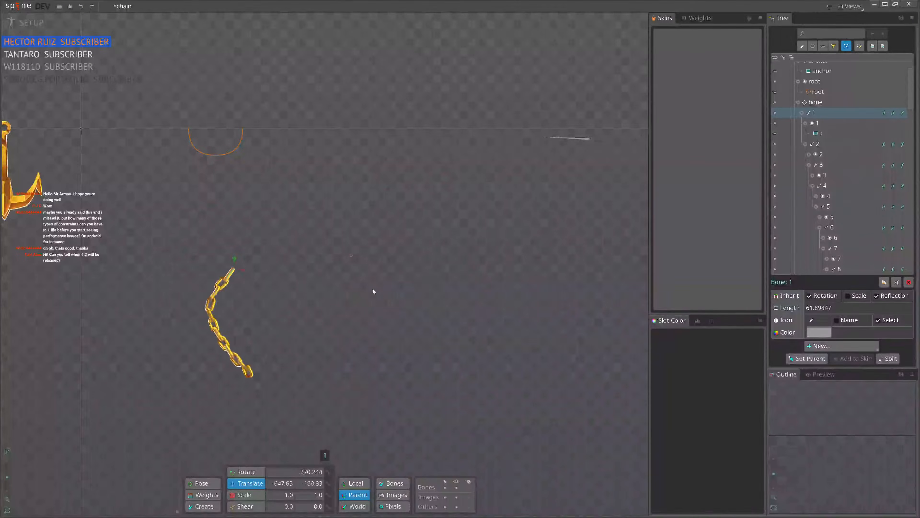
key(Up)
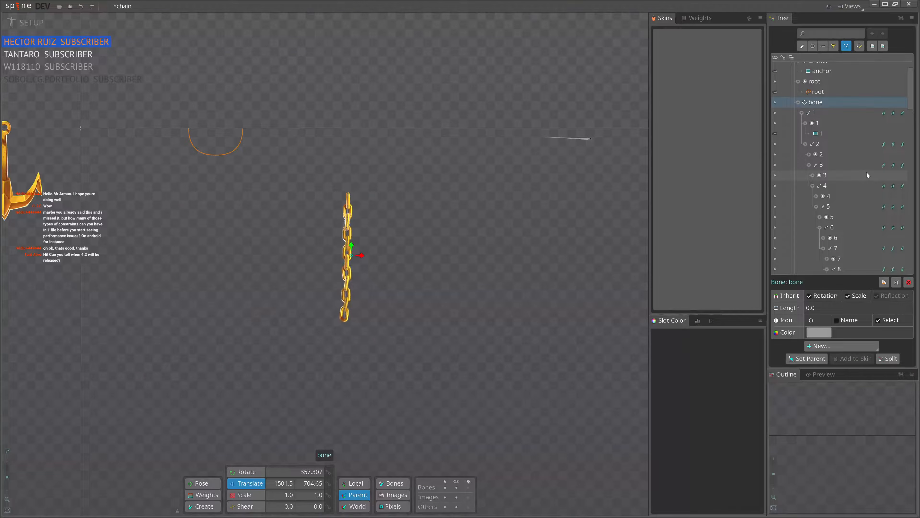
Step: Delete the 24 physics constraints numbered 13 to 36
key(Page_Up)
key(Page_Up)
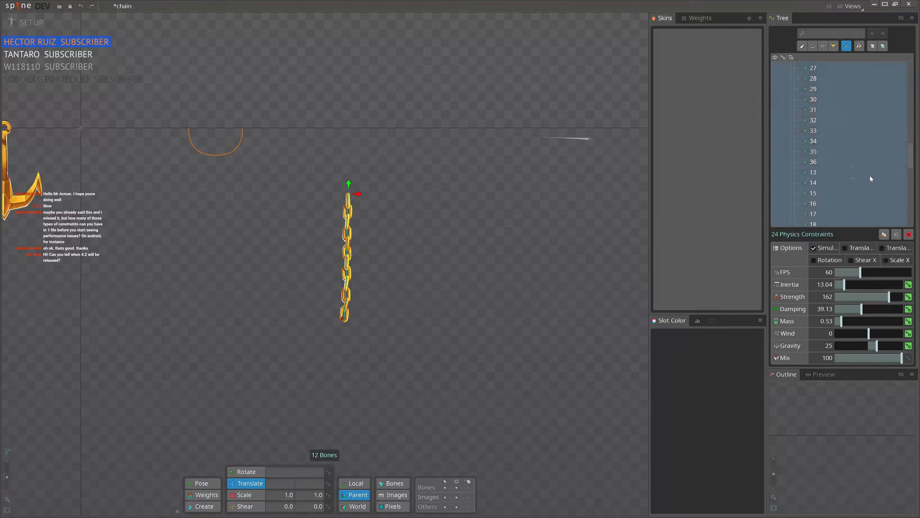
click(908, 234)
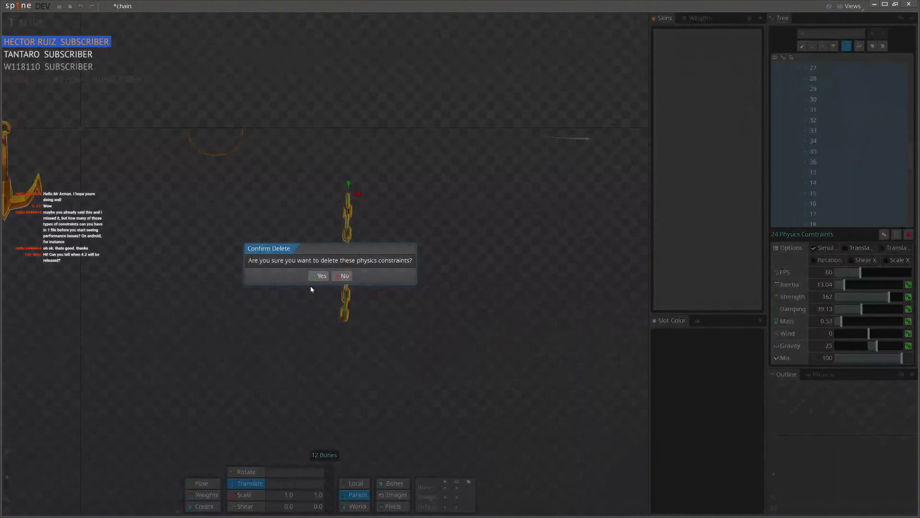
click(319, 275)
Step: Place the parent bone just above the chain's top link, at about X 1314.8, Y -227.76
click(341, 175)
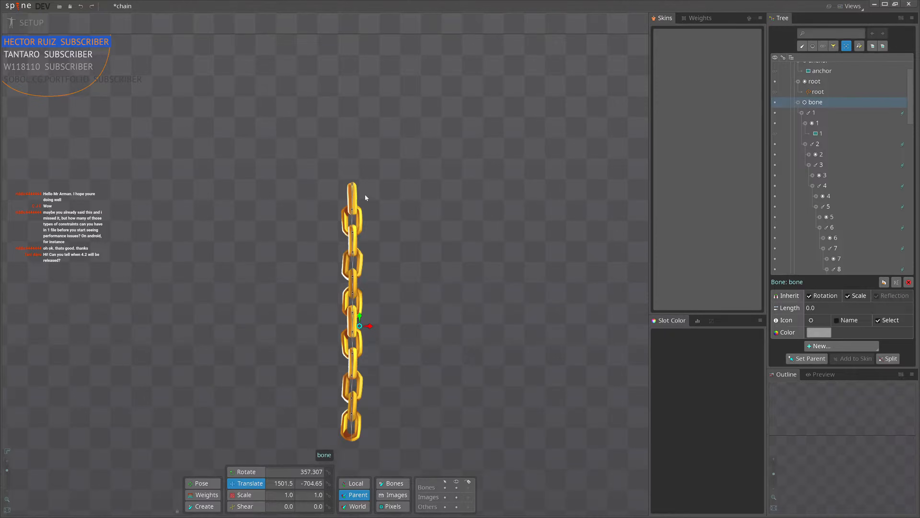
drag(353, 196, 359, 328)
drag(427, 359, 349, 166)
click(901, 145)
scroll(854, 172, down, 10)
drag(431, 238, 439, 285)
mouse_move(279, 173)
mouse_down()
mouse_move(370, 187)
mouse_move(354, 168)
mouse_move(294, 215)
mouse_move(284, 247)
mouse_move(316, 155)
mouse_move(304, 205)
mouse_move(288, 186)
mouse_move(294, 134)
mouse_move(291, 174)
mouse_up()
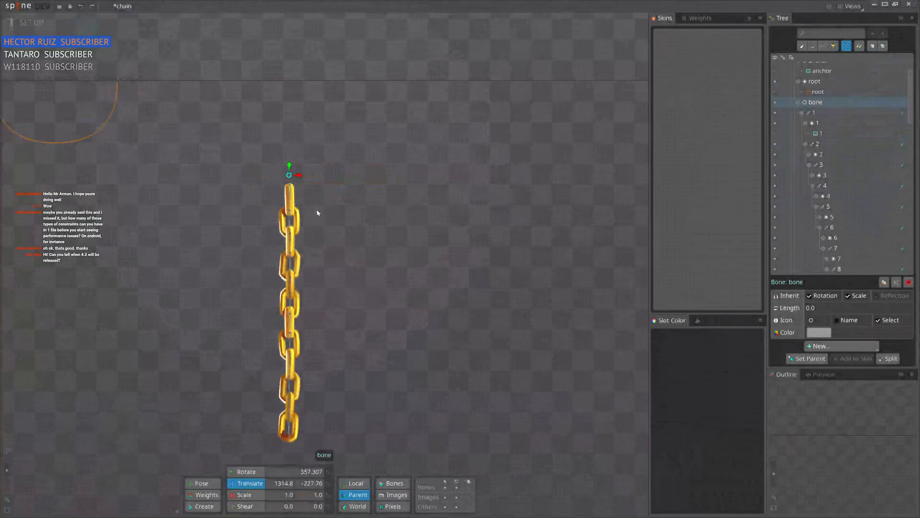
Step: Move the chain's parent bone to about X 460.66, Y -168.65, beside the anchor
drag(325, 226, 323, 180)
scroll(145, 210, down, 3)
drag(145, 210, 344, 237)
drag(478, 235, 288, 230)
drag(219, 246, 314, 236)
scroll(191, 145, up, 2)
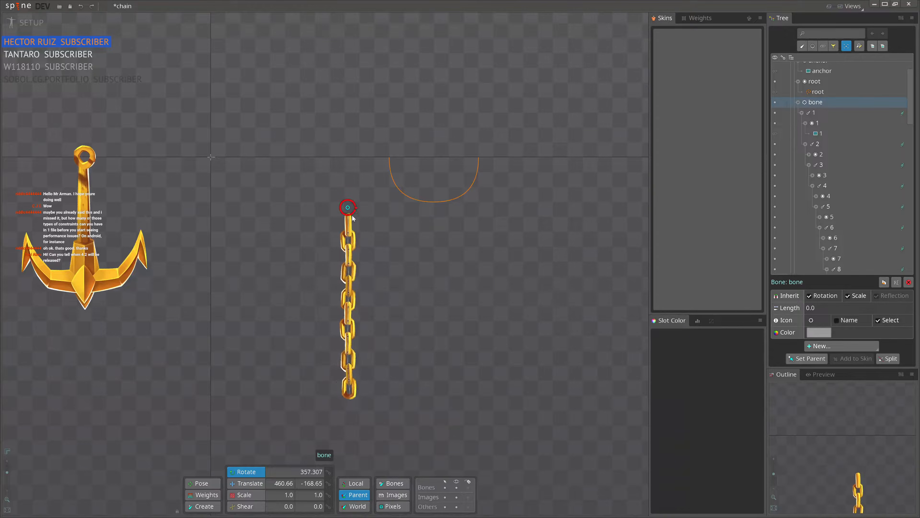
Step: Enable scale inheritance on all 12 chain bones and select chain bone 1
double_click(348, 223)
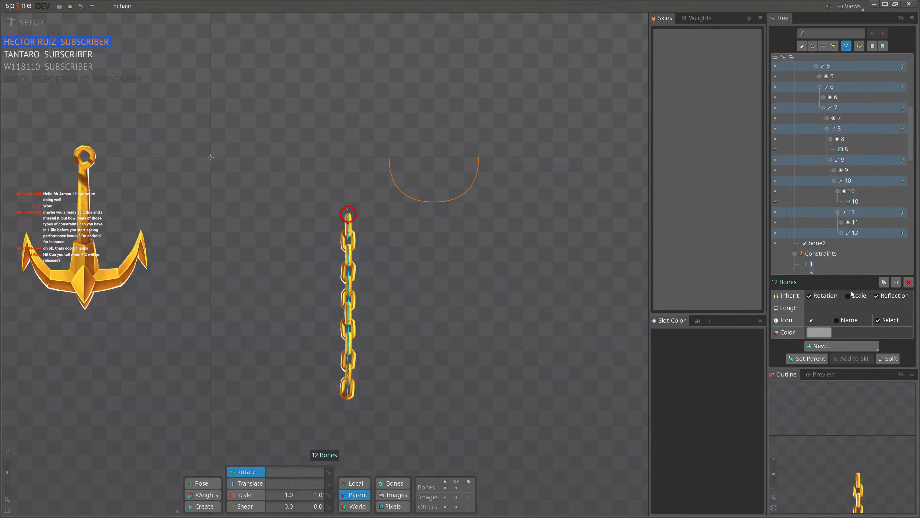
key(space)
click(348, 208)
mouse_move(458, 265)
mouse_down()
mouse_move(468, 73)
mouse_move(445, 269)
mouse_up()
scroll(347, 223, up, 2)
click(347, 224)
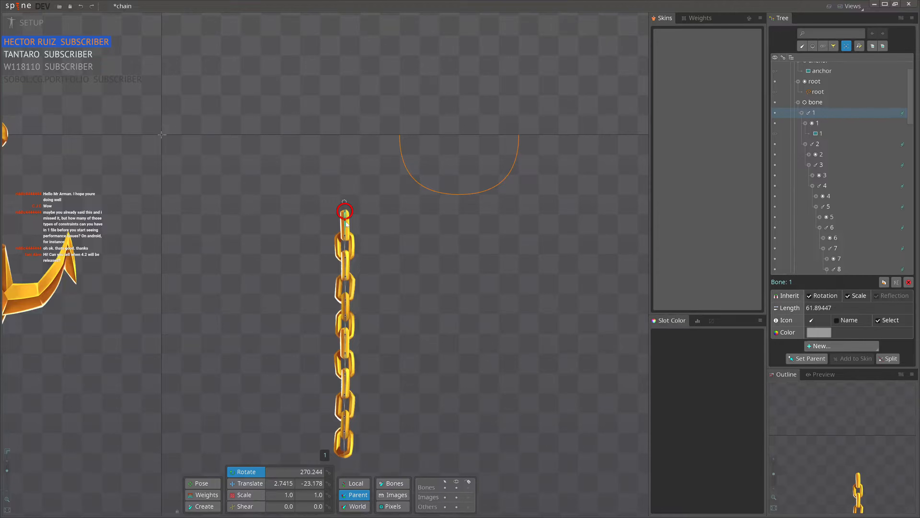
Step: Set the strength of all 12 chain physics constraints to 20.6 and rotate the parent bone to about 80° to test the swing
drag(332, 237, 404, 436)
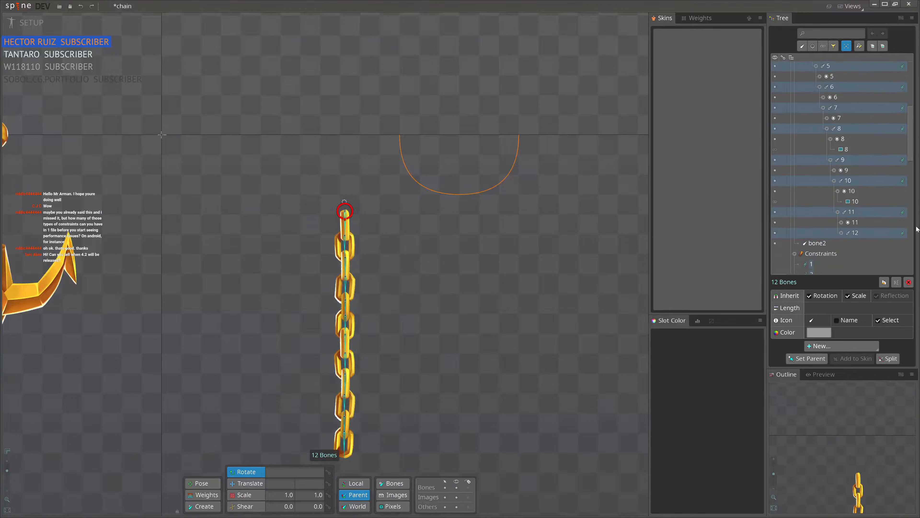
click(902, 235)
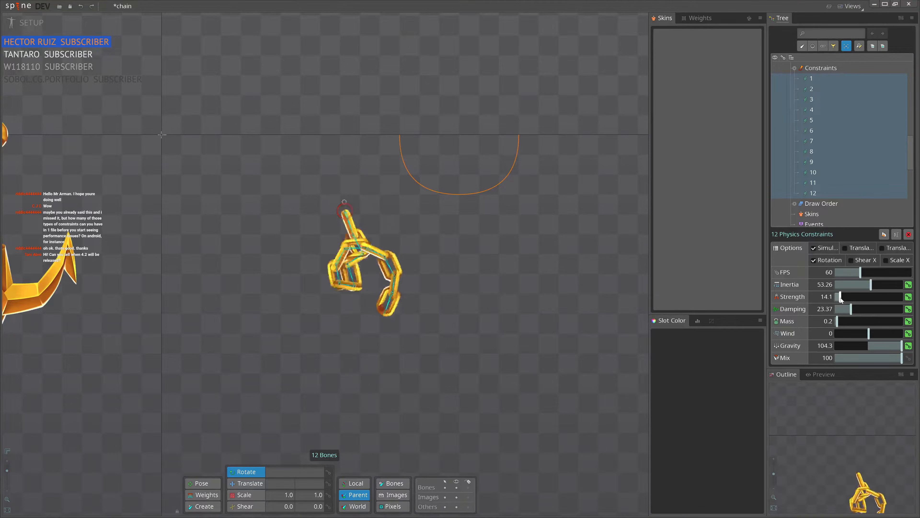
drag(836, 298, 842, 299)
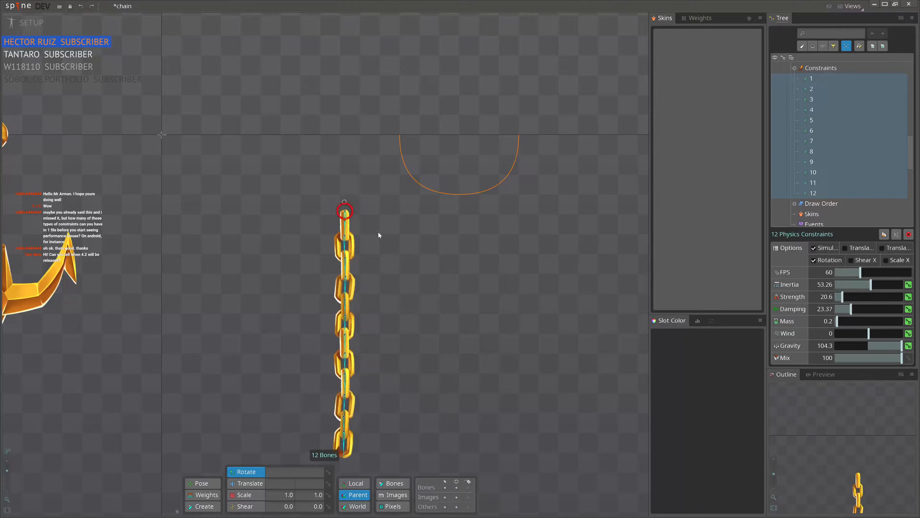
click(345, 202)
drag(437, 291, 490, 70)
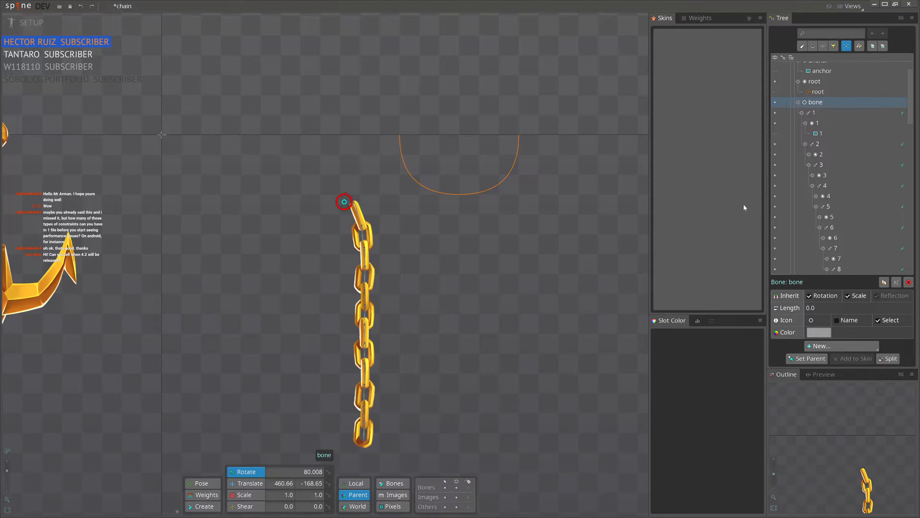
Step: Set all 12 physics constraints to strength 90.2 and gravity 73.9, and swing the parent bone to about 353.9° to test them
click(902, 113)
key(ctrl+z)
key(Page_Up)
scroll(883, 210, down, 3)
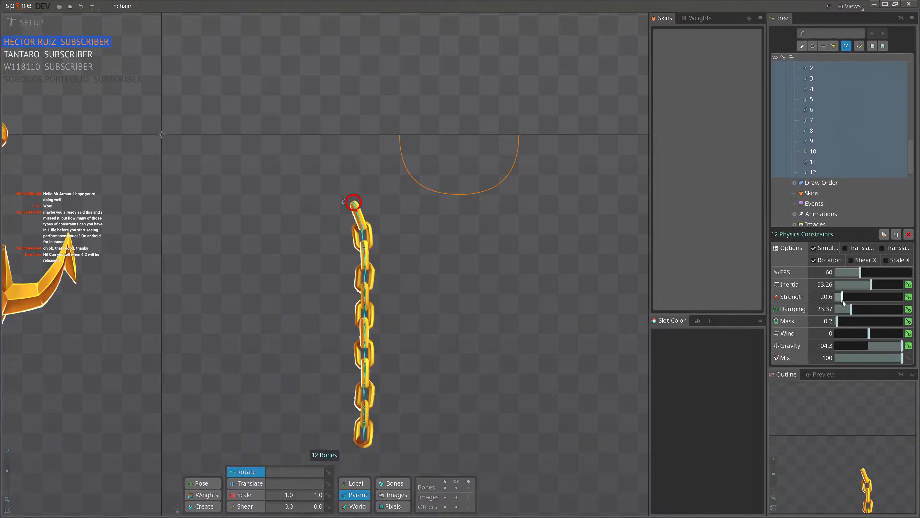
drag(843, 299, 844, 298)
drag(861, 298, 865, 298)
drag(901, 346, 894, 346)
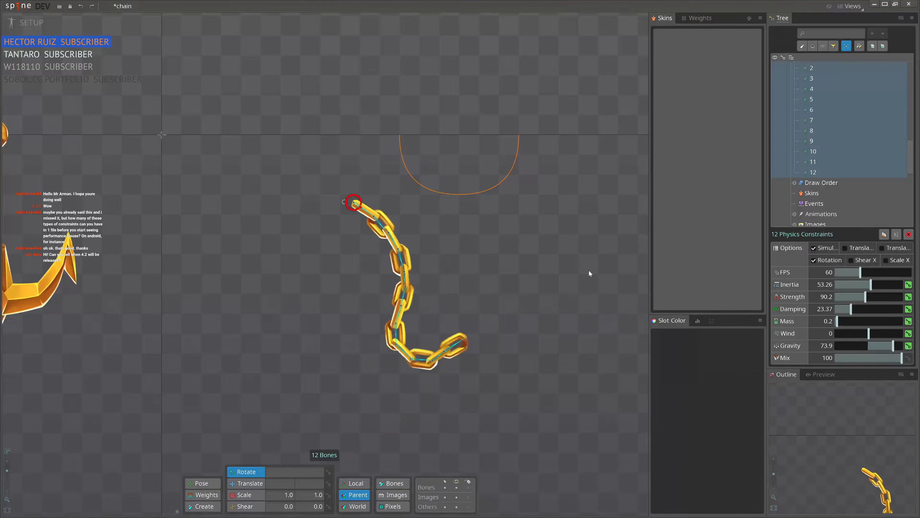
click(343, 202)
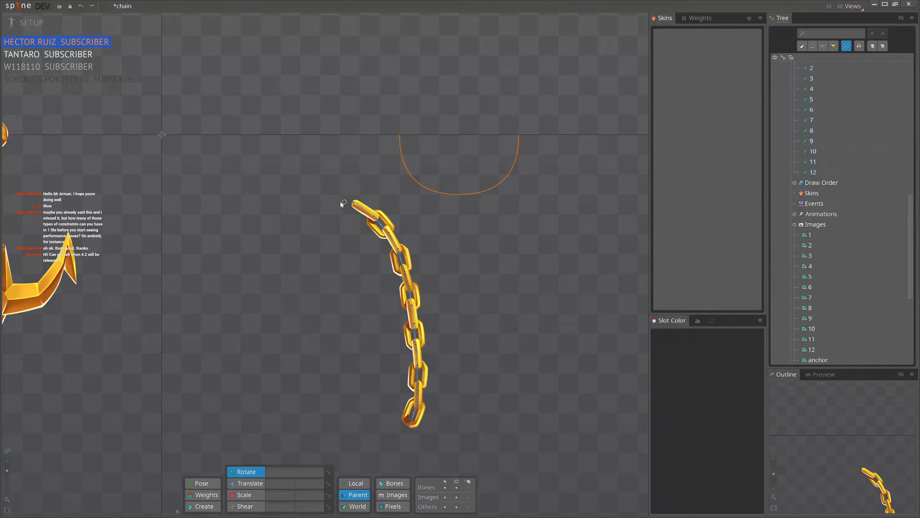
drag(439, 290, 335, 389)
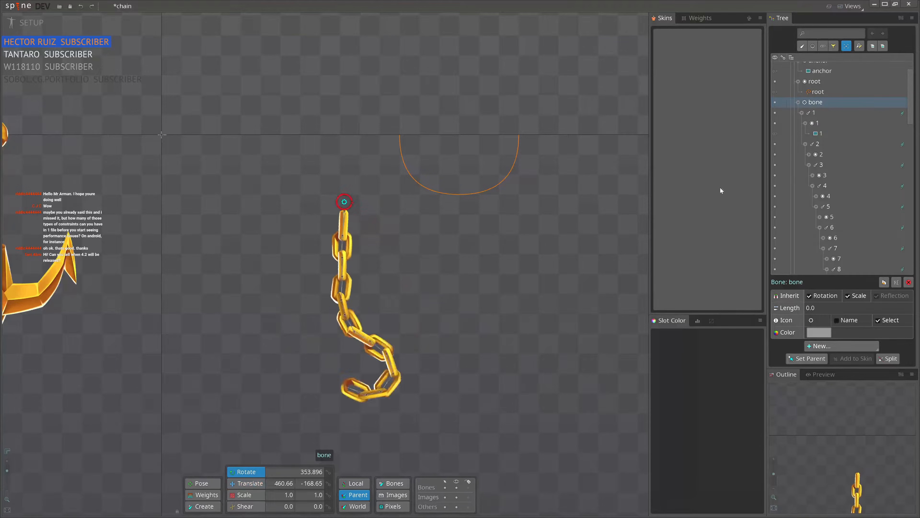
Step: Set the 12 physics constraints' damping to 33.15, gravity to 54.3 and inertia to 60.87
scroll(883, 179, down, 1)
scroll(886, 178, up, 1)
key(Page_Up)
scroll(895, 176, down, 3)
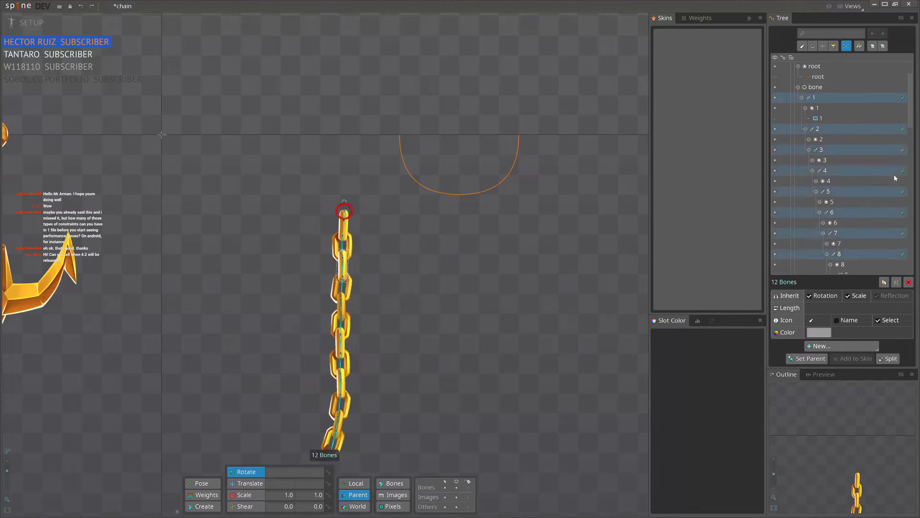
click(903, 253)
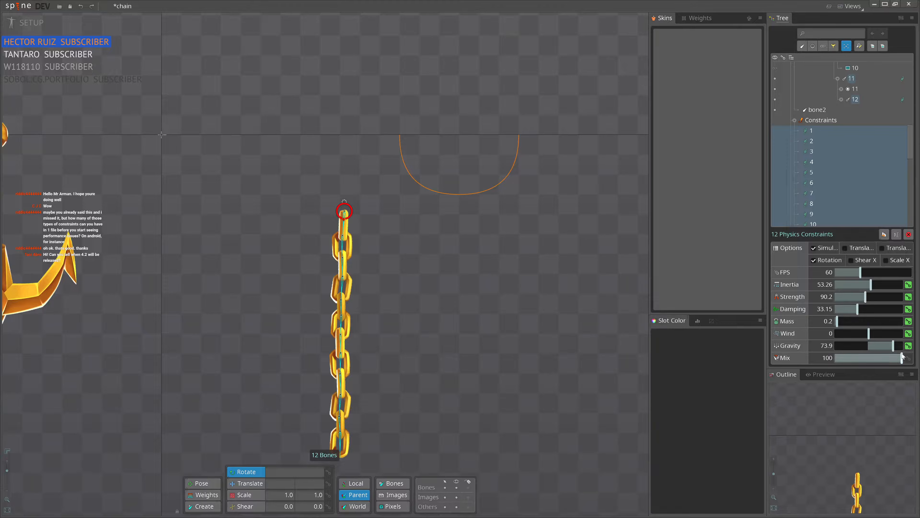
drag(893, 346, 886, 347)
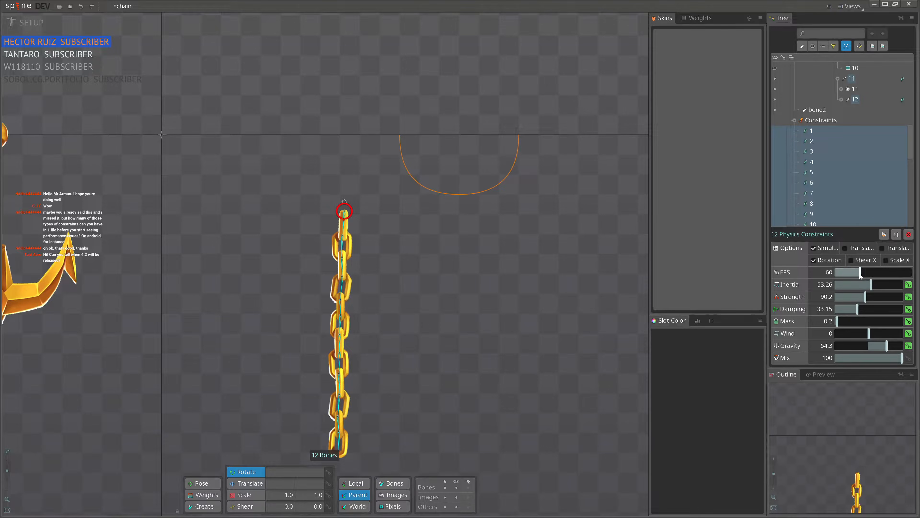
Step: Test the chain's motion by moving the parent bone to about X 462.47, Y -152.36 and rotating it to about 296.7°
click(343, 202)
drag(409, 251, 302, 248)
key(ctrl+z)
key(v)
key(c)
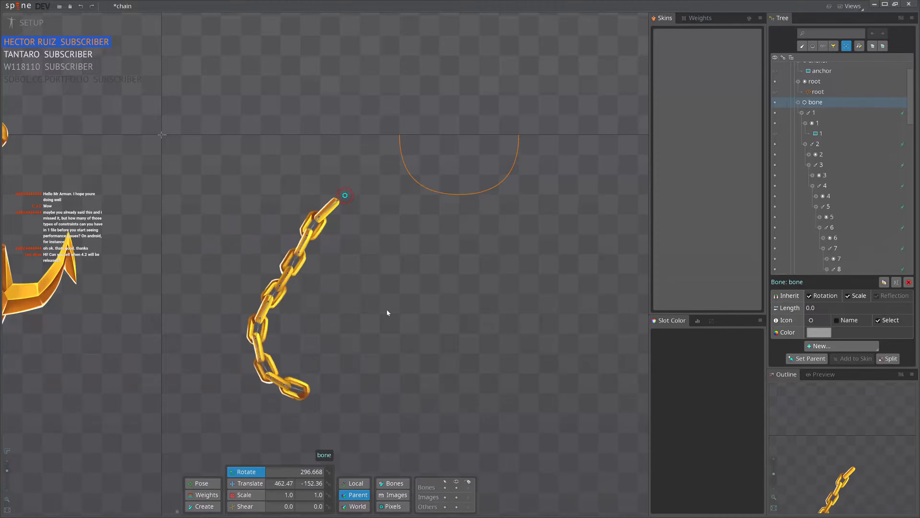
Step: Set the damping of all 12 physics constraints to 44.02
click(904, 113)
double_click(905, 112)
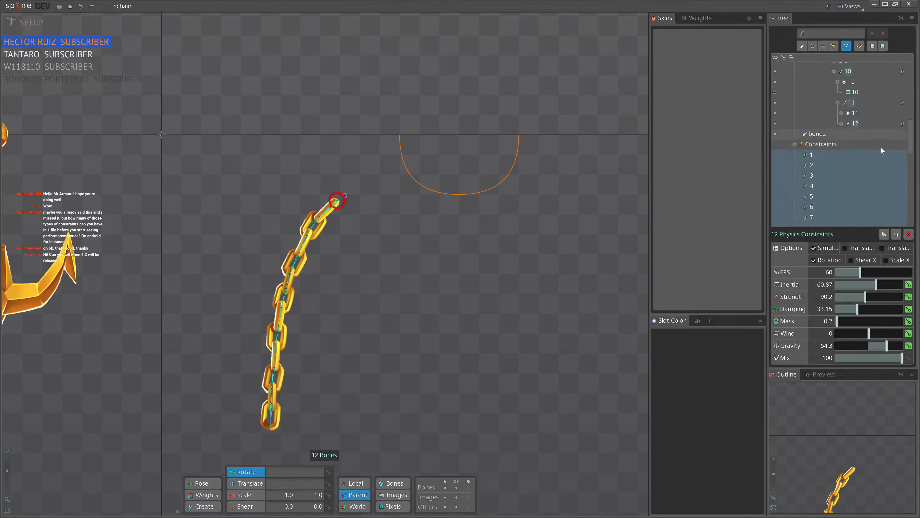
drag(859, 310, 865, 310)
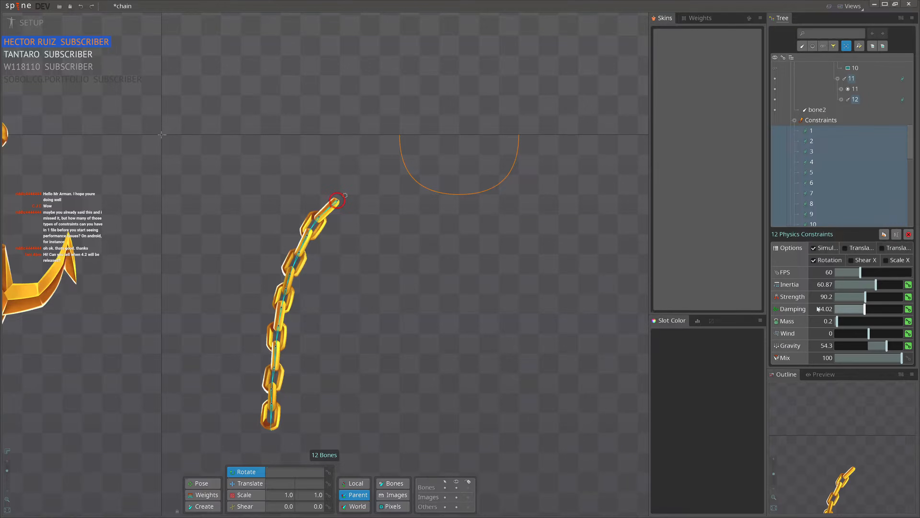
Step: Test the chain by moving the parent bone to about X 759.35, Y -356.92 and swinging it between about 95° and 38°
click(346, 195)
drag(504, 258, 391, 193)
key(v)
key(c)
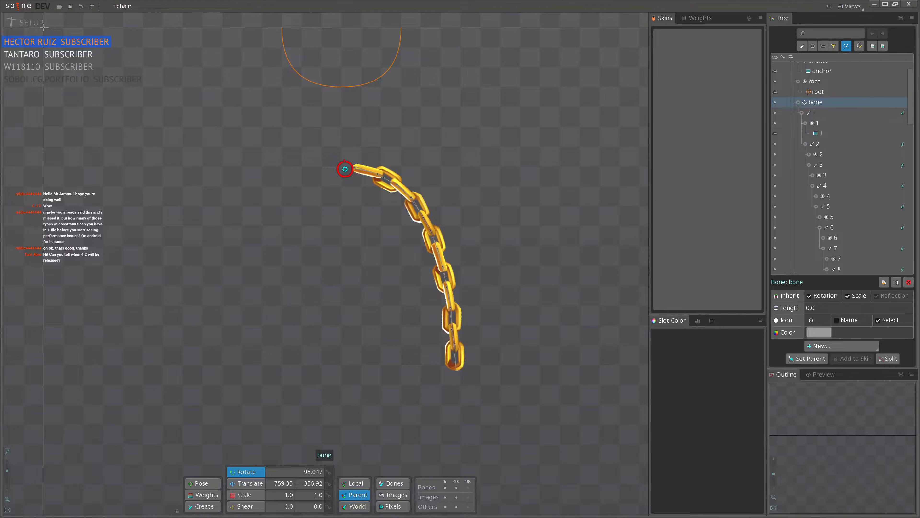
drag(550, 223, 381, 276)
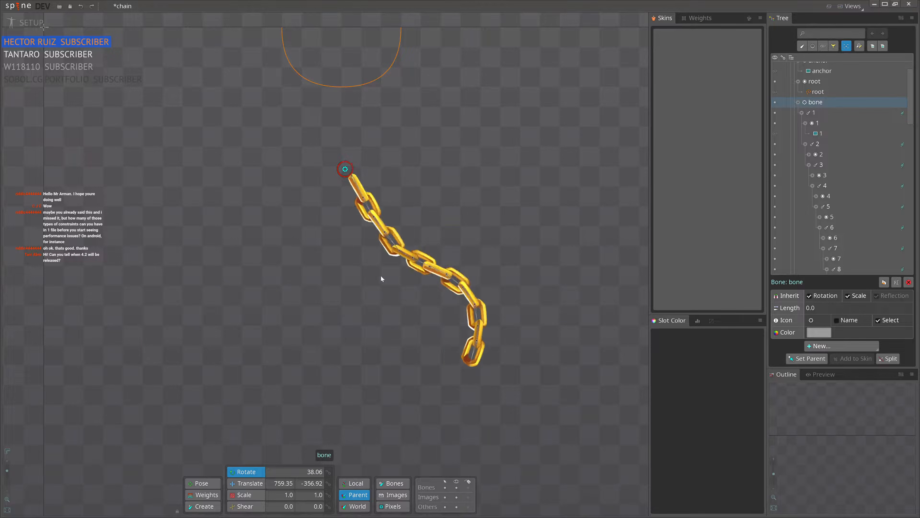
drag(551, 210, 427, 335)
Step: Move the parent bone to about X 603.67, Y -286.32 and rotate it to about 1.1°
key(v)
drag(514, 269, 457, 243)
key(c)
drag(487, 312, 521, 280)
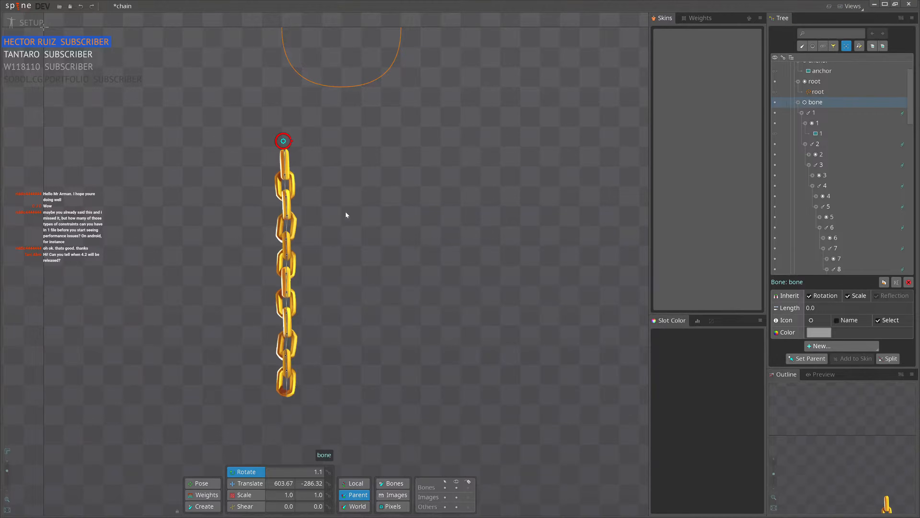
Step: Rotate the parent bone to about 109.5° and examine how the chain hangs from link to link
drag(359, 362, 445, 148)
drag(417, 207, 437, 295)
scroll(261, 192, down, 2)
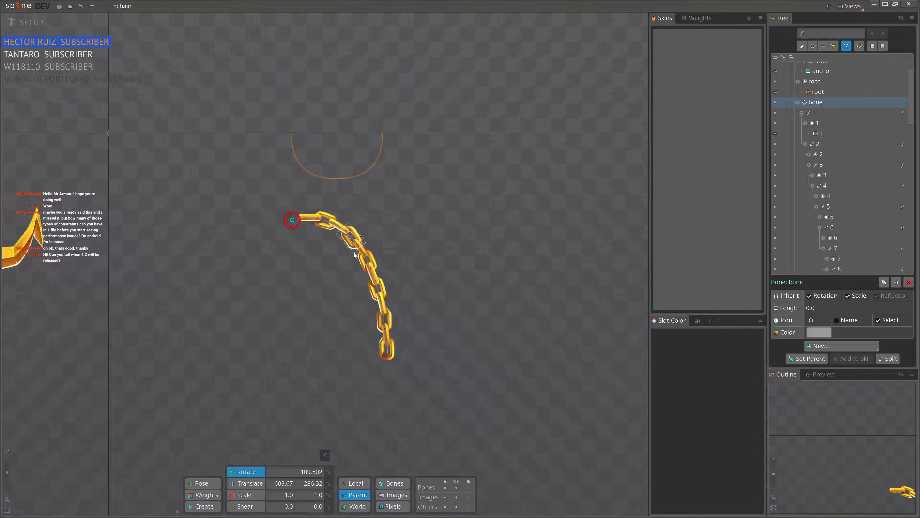
scroll(305, 239, up, 1)
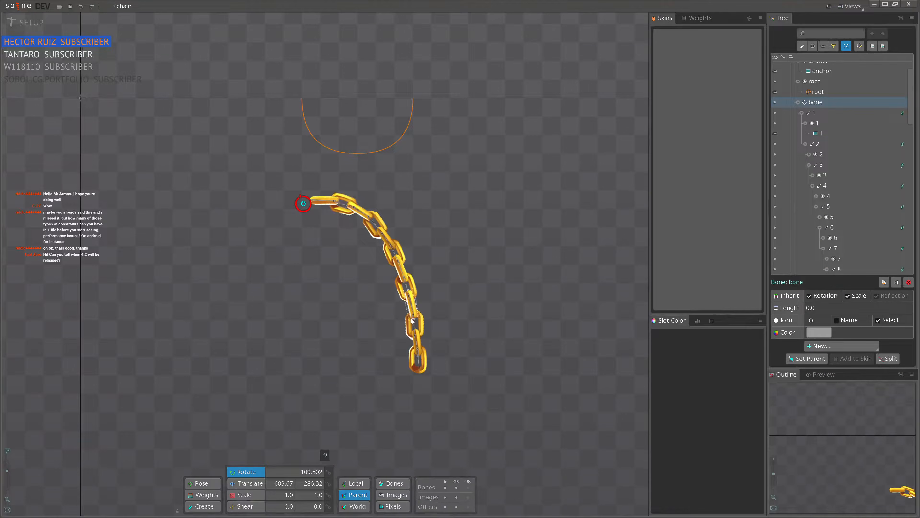
drag(449, 332, 460, 303)
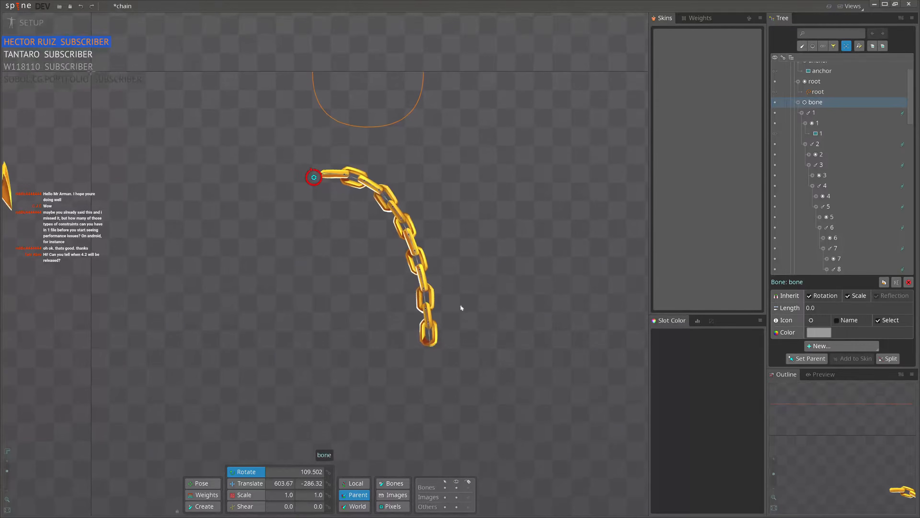
Step: Set the damping of the physics constraint on the chain's last bone, 12, to 23.91
click(905, 114)
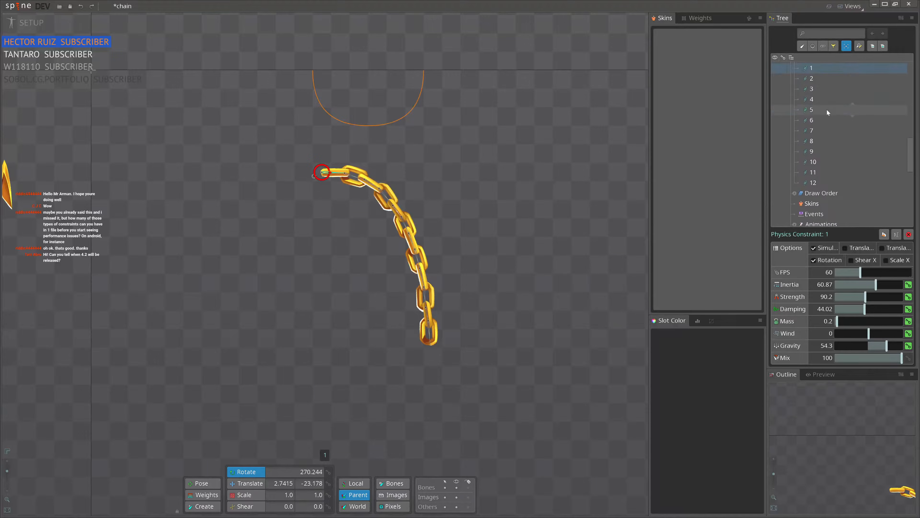
click(827, 141)
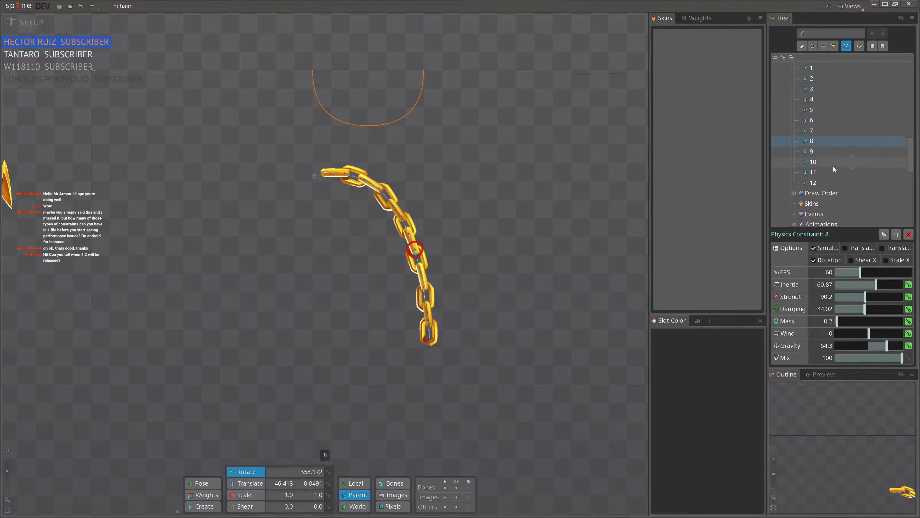
scroll(425, 338, up, 2)
click(428, 321)
scroll(901, 108, up, 1)
click(904, 103)
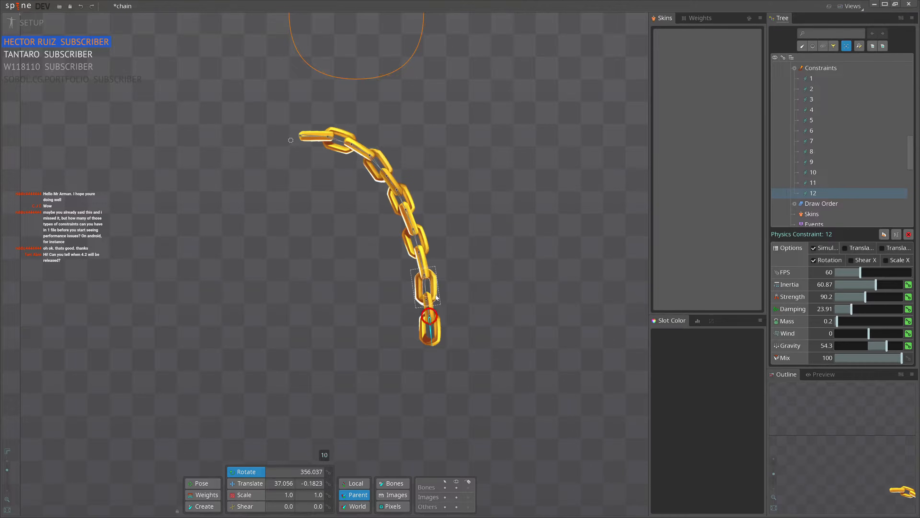
Step: Adjust the damping of physics constraints 11 and 10 individually, and set constraint 9's damping to 36.96
click(429, 308)
click(905, 102)
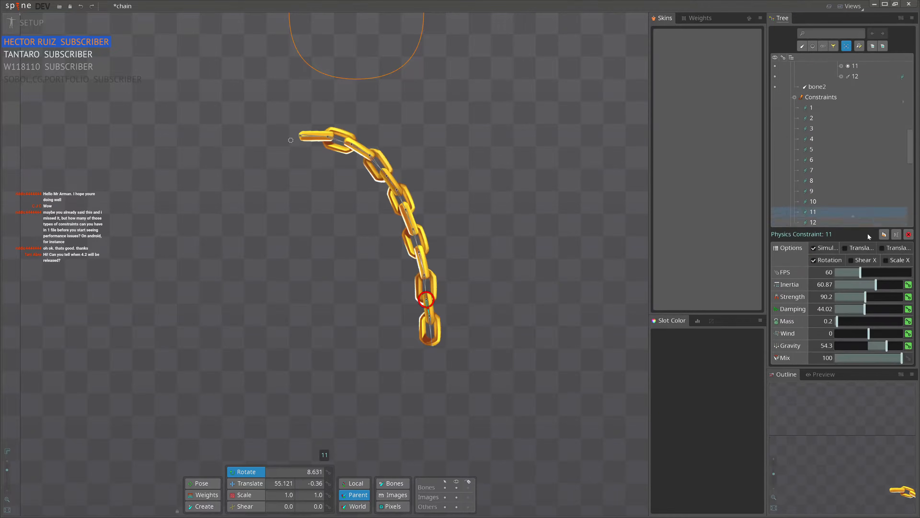
click(424, 277)
click(904, 98)
drag(853, 309, 863, 309)
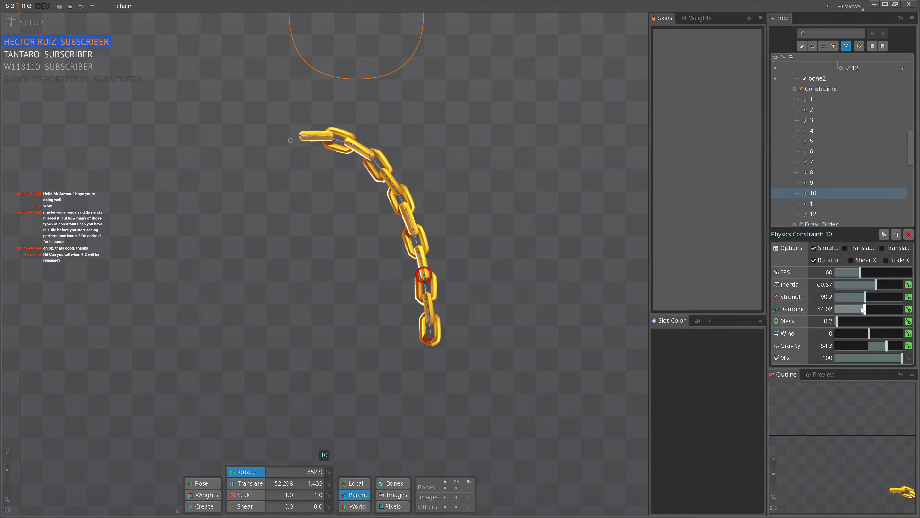
click(421, 258)
click(903, 103)
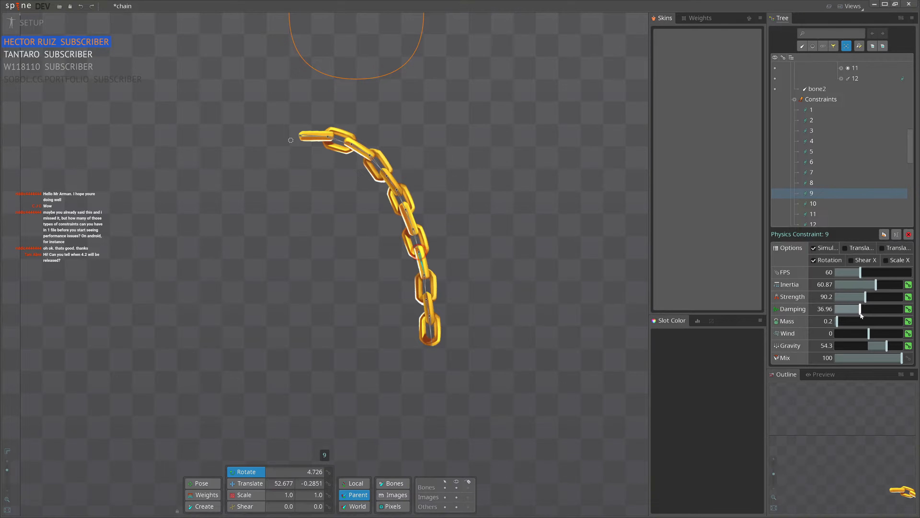
Step: Swing the parent bone to about 353.3° to test the varied damping and examine the chain's end links
click(298, 138)
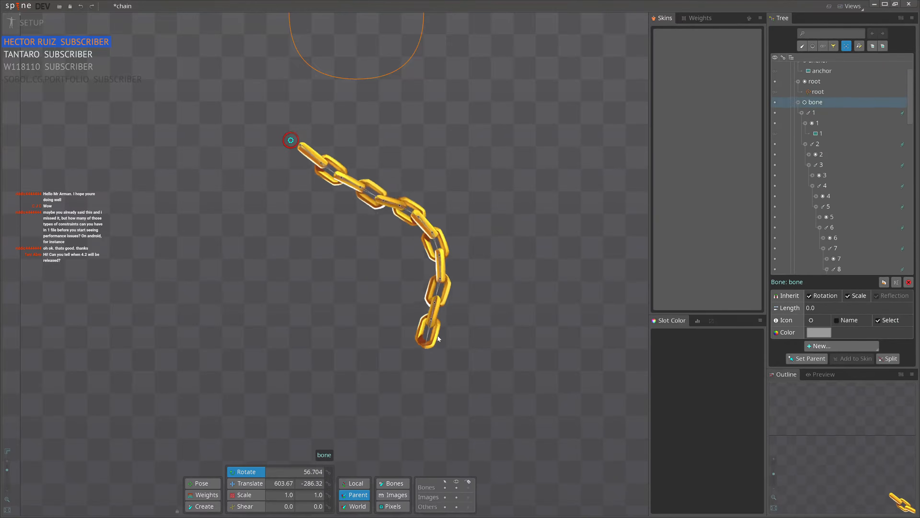
drag(232, 364, 197, 371)
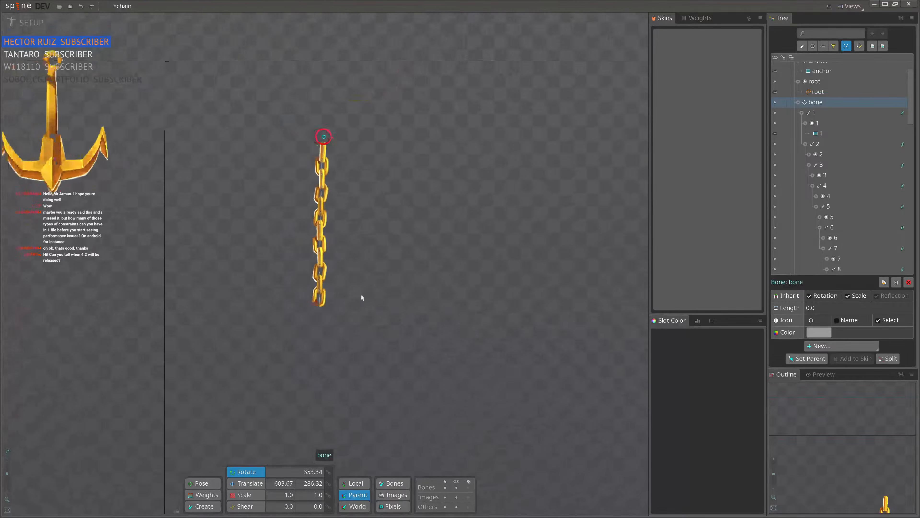
scroll(311, 295, up, 5)
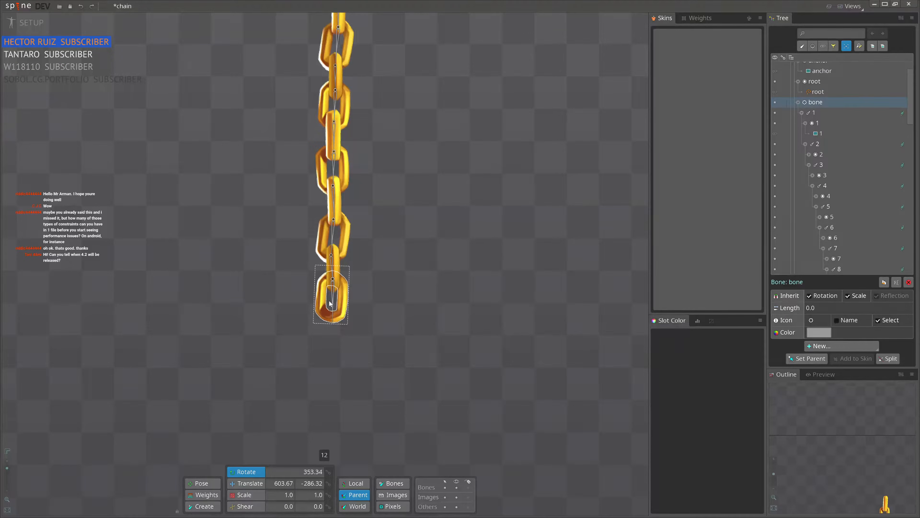
scroll(385, 290, down, 4)
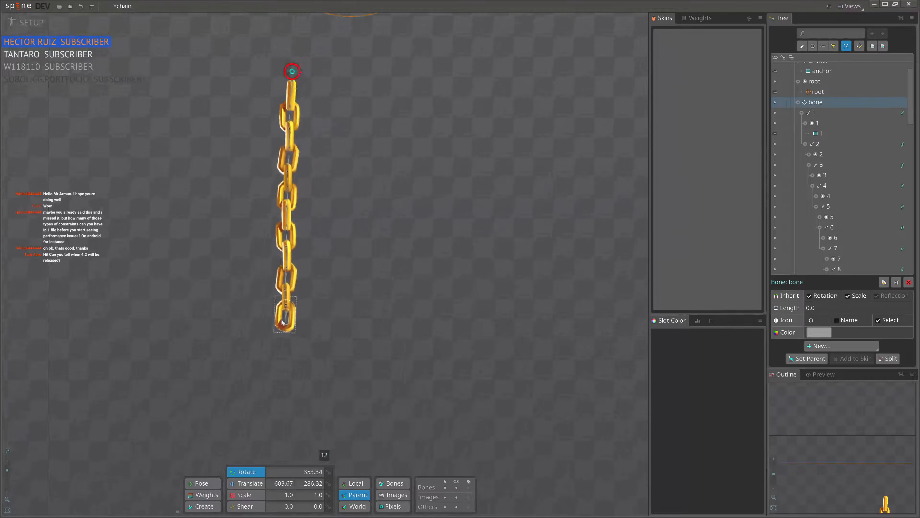
drag(302, 258, 297, 324)
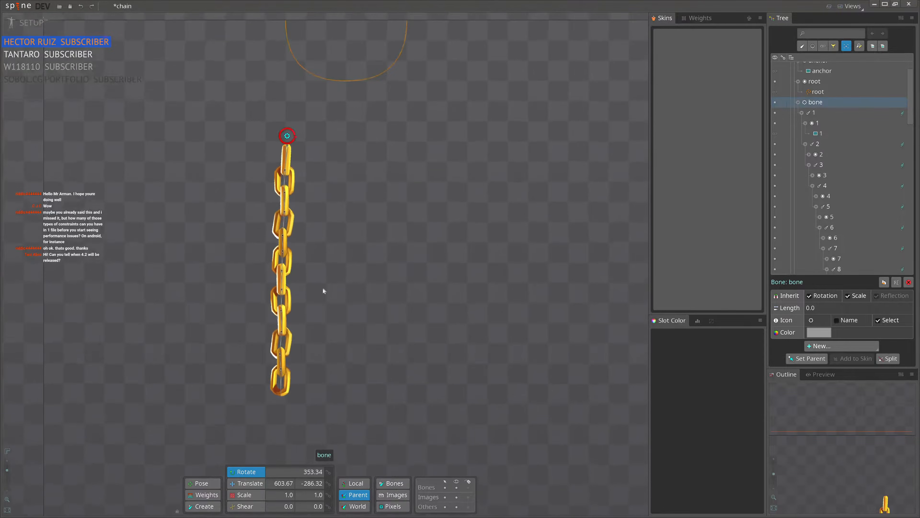
Step: Swing the parent bone up and back down to about 358.9° to test the whole chain again
drag(305, 166, 498, 126)
scroll(376, 237, down, 2)
drag(376, 237, 449, 243)
drag(473, 167, 457, 292)
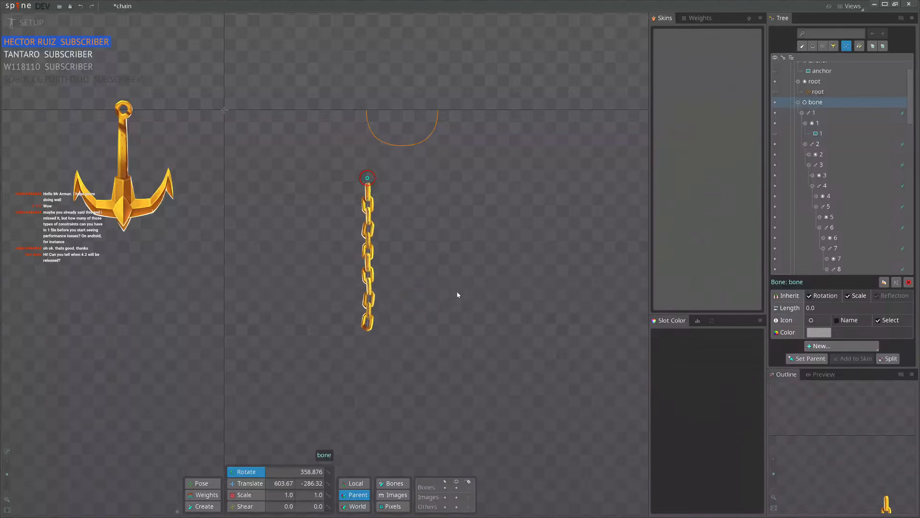
Step: Set the shared damping of all 12 chain physics constraints to 44.02 and rotate the parent bone to test the swing
click(368, 327)
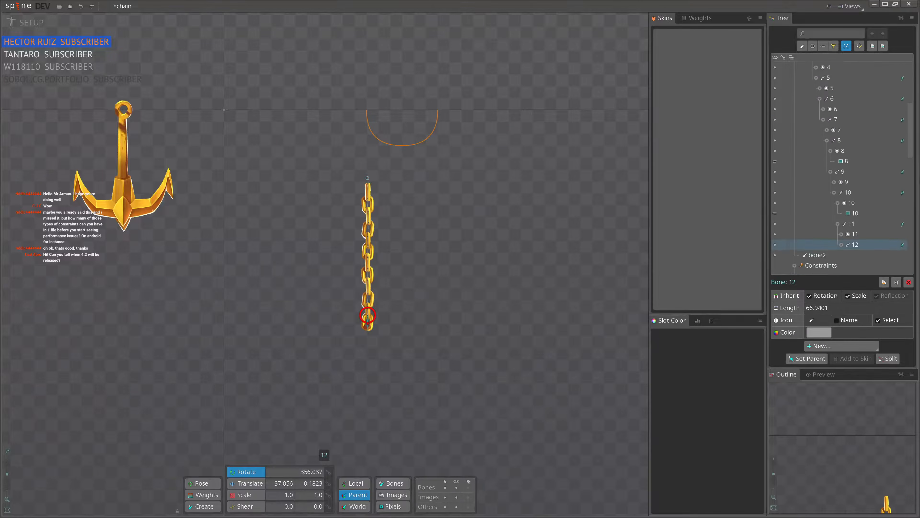
click(903, 230)
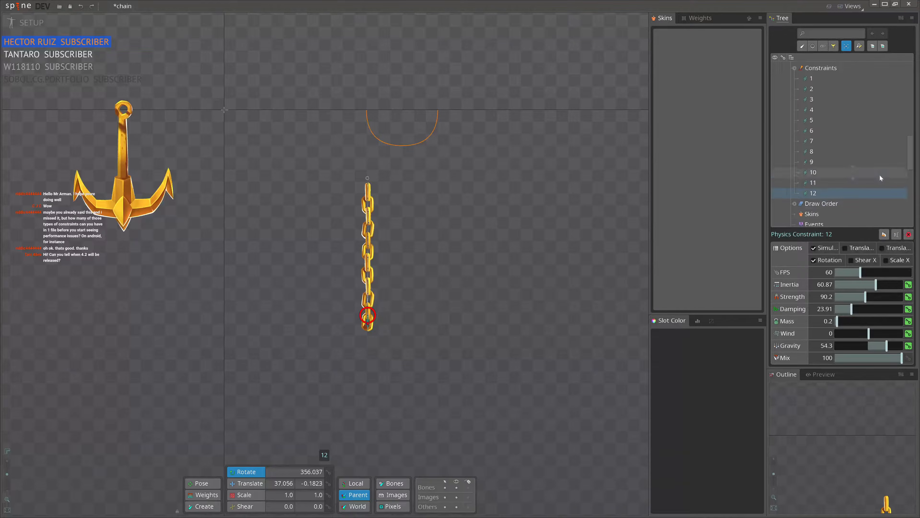
key(ctrl+a)
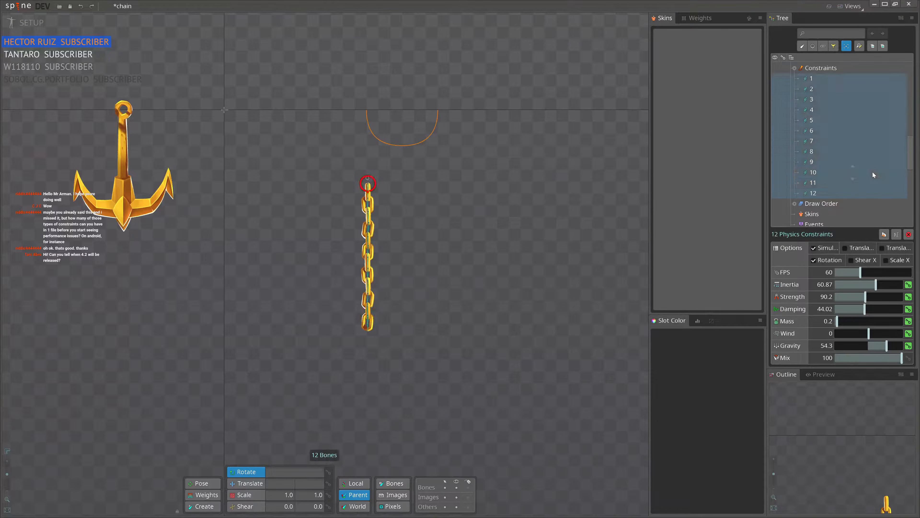
drag(864, 308, 865, 312)
click(368, 180)
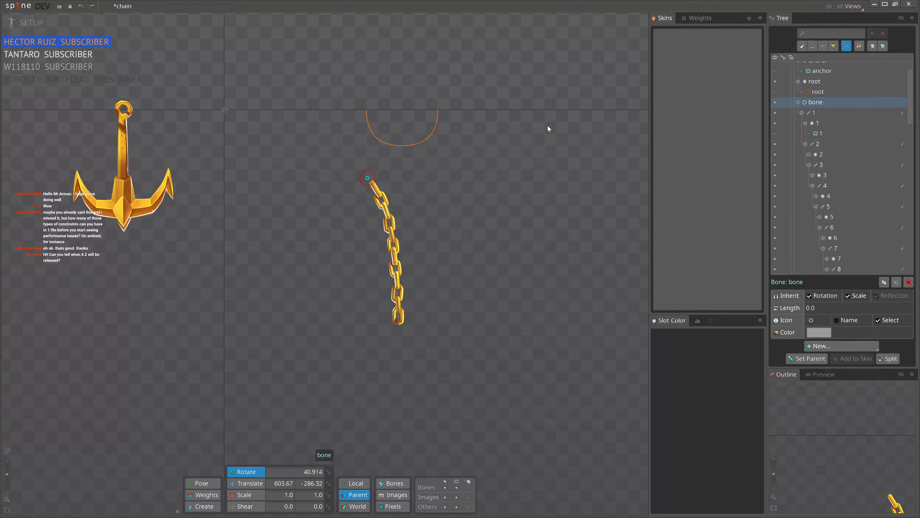
Step: Create a new bone under root at the anchor image's ring to carry the anchor
click(134, 113)
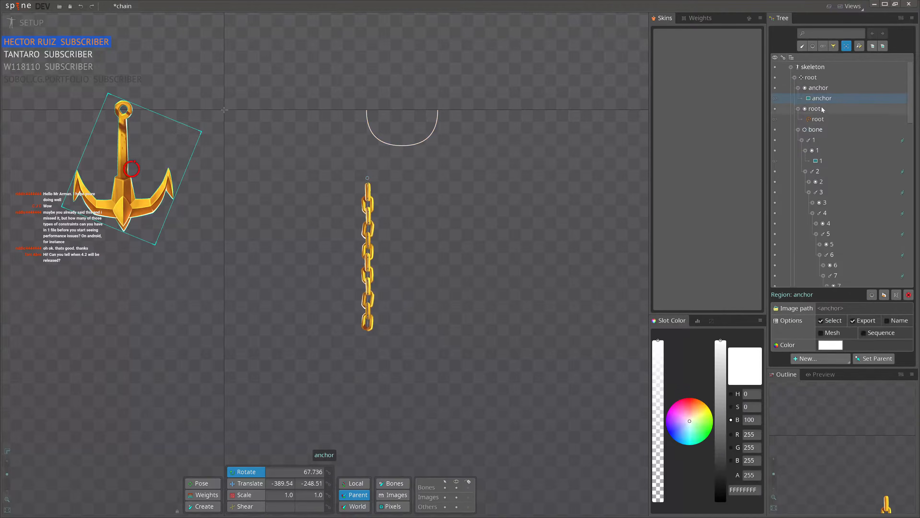
click(811, 77)
key(b)
scroll(82, 147, up, 3)
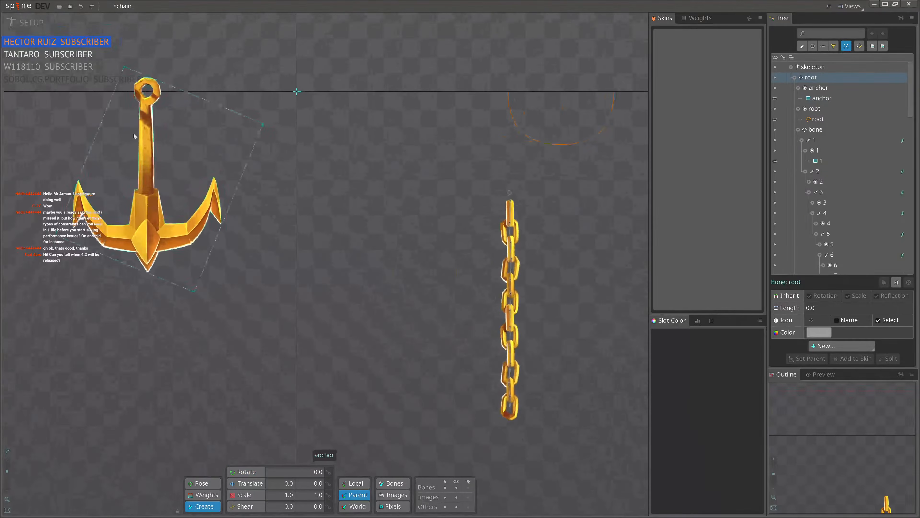
click(148, 91)
Step: Move the anchor bone to about 605.75, -927.75 so the anchor's ring hangs on the chain's last link
scroll(289, 259, down, 3)
drag(257, 242, 501, 427)
key(v)
scroll(415, 293, up, 4)
drag(546, 322, 471, 193)
scroll(358, 196, up, 4)
key(z)
key(v)
drag(503, 300, 483, 221)
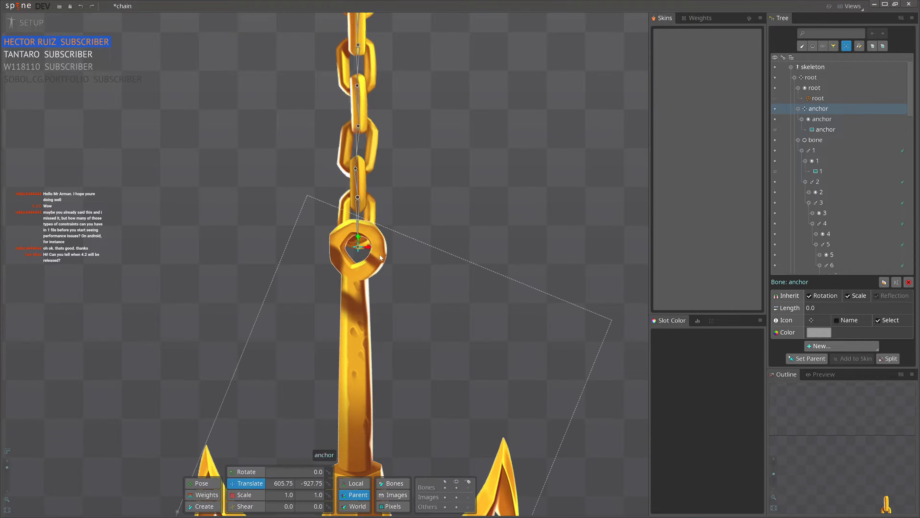
Step: Parent the anchor bone to bone 12 and move the chain's parent bone to about 569.53, -487.63 to test the attachment
key(p)
click(357, 220)
scroll(459, 280, down, 4)
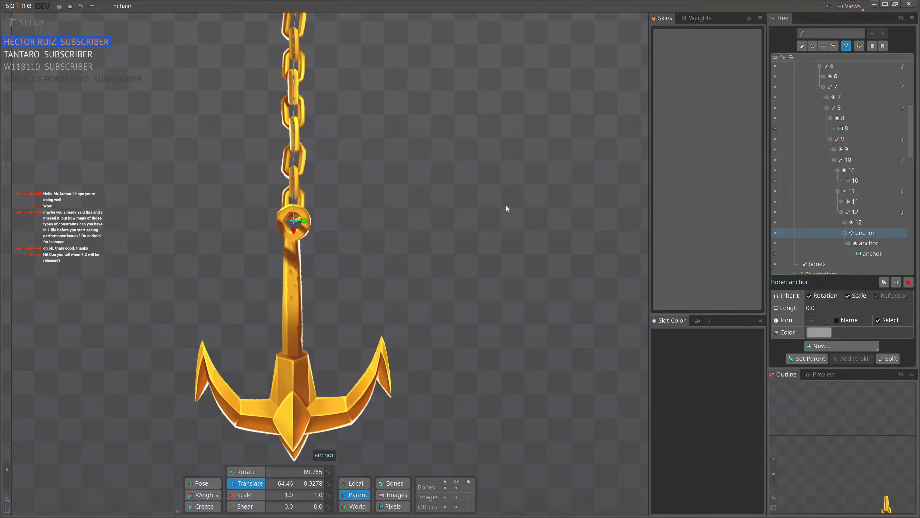
scroll(333, 216, down, 5)
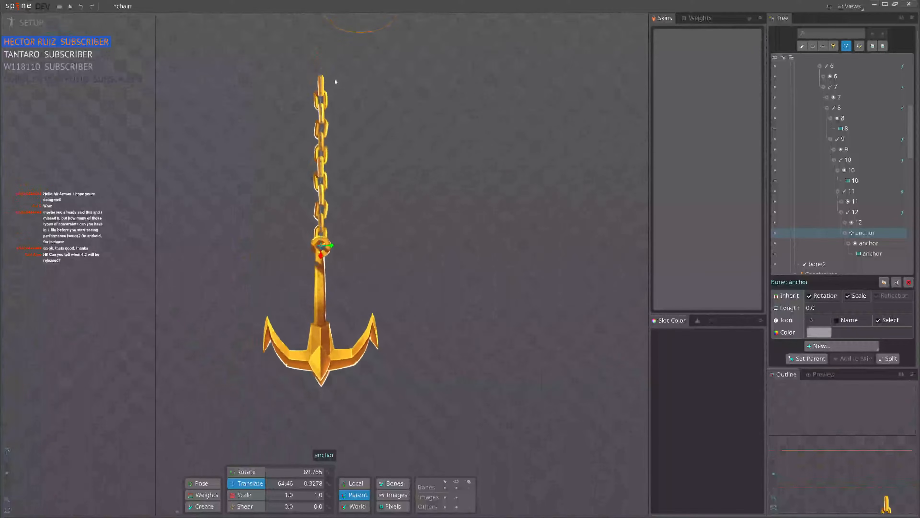
click(320, 70)
drag(429, 158, 435, 232)
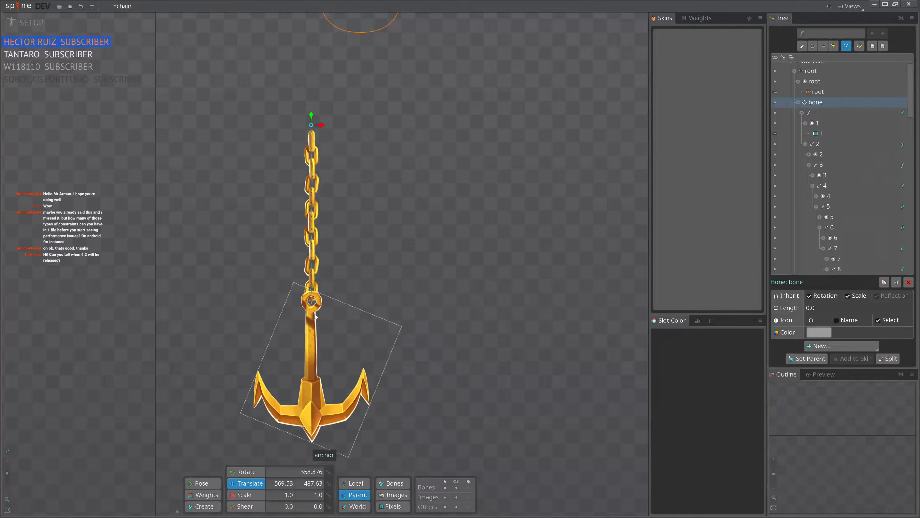
Step: Add a rotation physics constraint to the anchor bone with strength 37, damping 66.3 and gravity 45.6
click(311, 303)
click(841, 345)
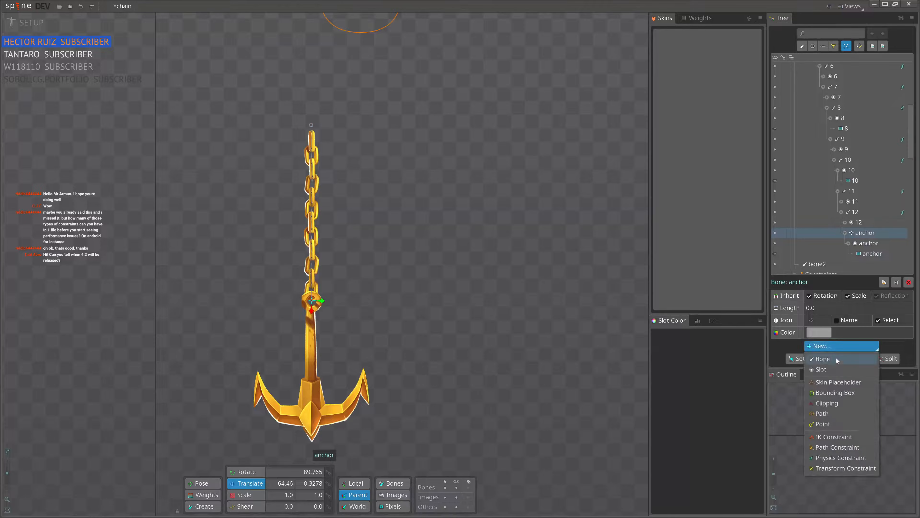
click(844, 458)
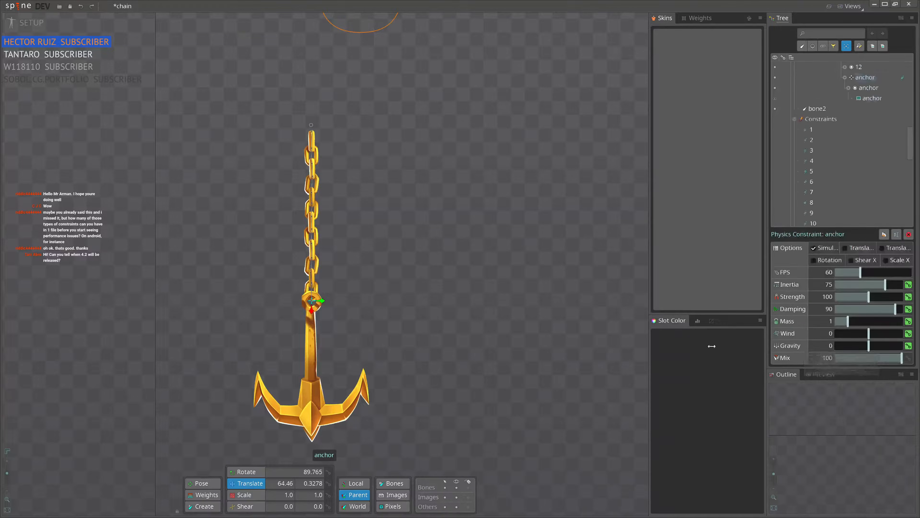
drag(412, 244, 475, 225)
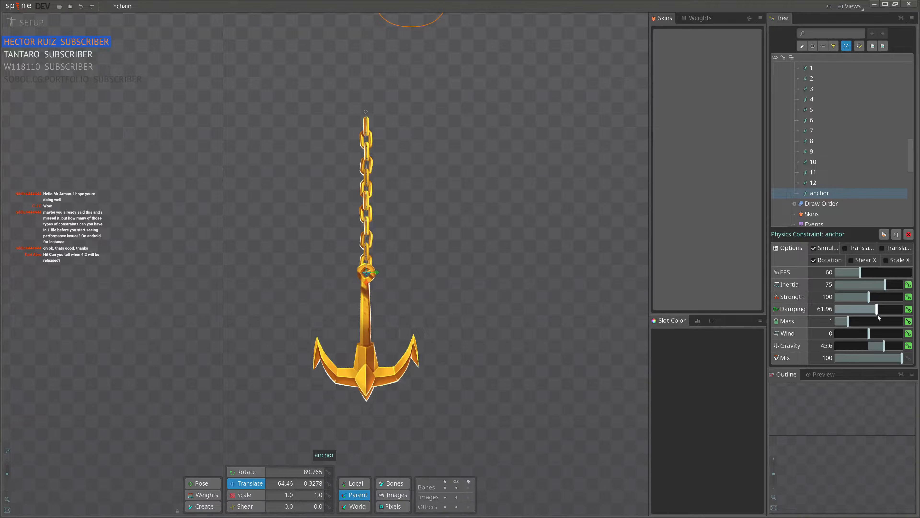
drag(877, 315, 880, 312)
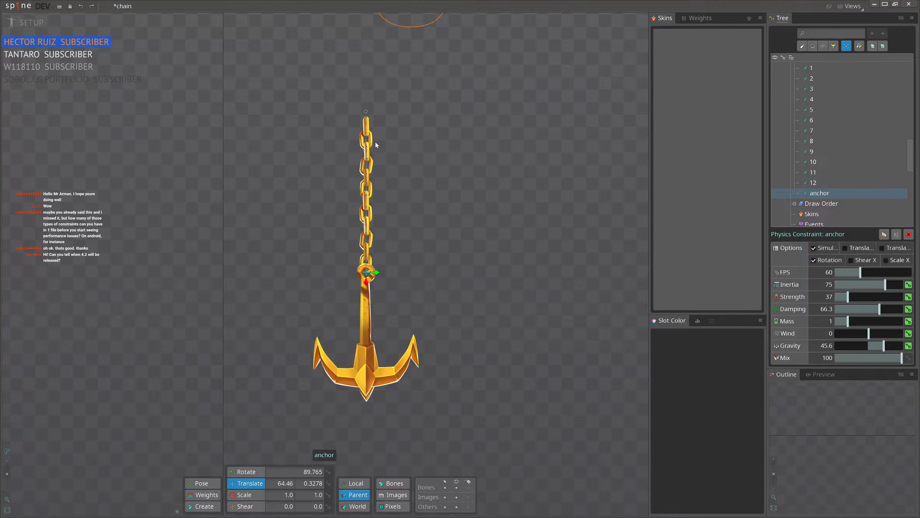
Step: Set the inertia of the 12 chain physics constraints to 21.2, moving the parent bone to test the chain with the anchor
drag(368, 113, 368, 132)
key(Page_Up)
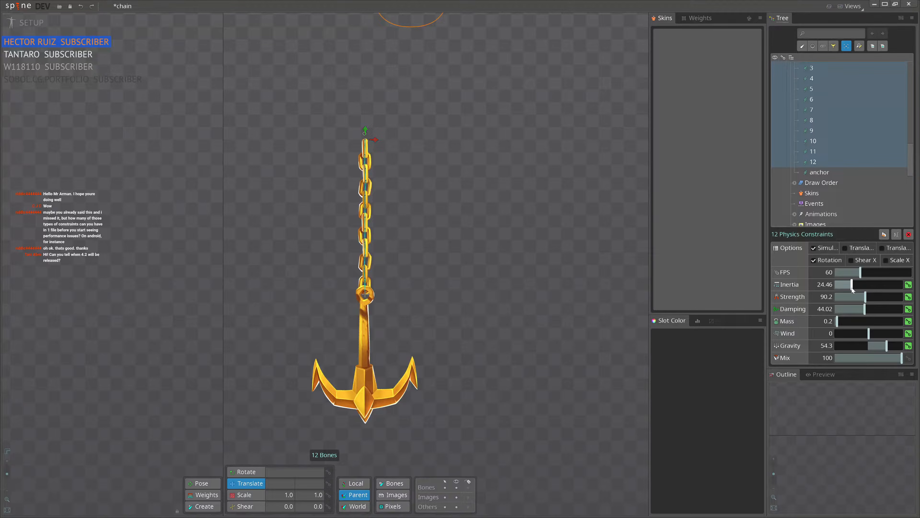
drag(474, 208, 420, 228)
Step: Lower the shared damping of the 12 chain constraints to about 32.61, moving the parent bone around to test the values
key(Page_Up)
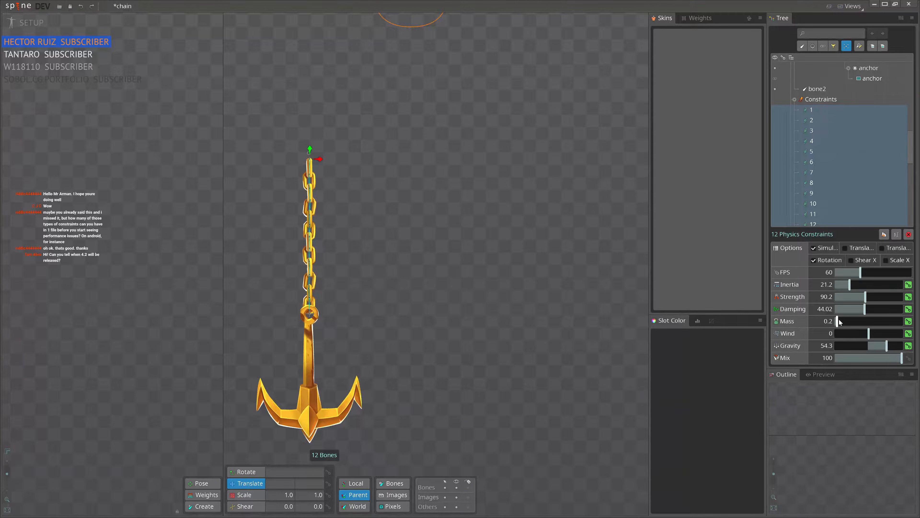
drag(865, 308, 861, 309)
key(Page_Down)
drag(484, 256, 441, 271)
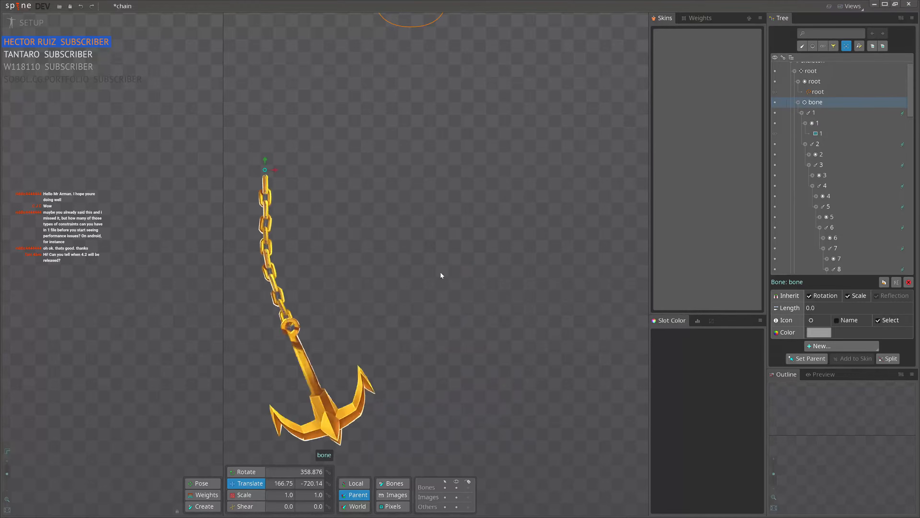
key(Page_Up)
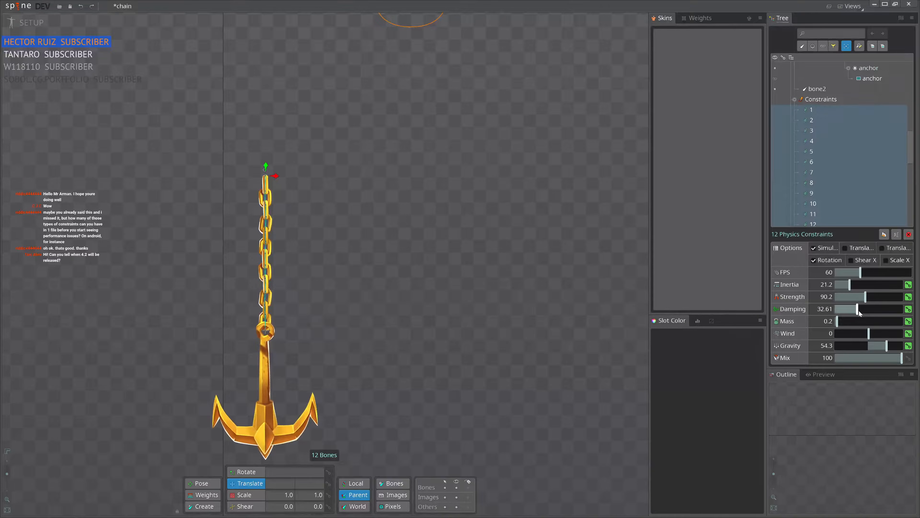
key(Page_Down)
drag(441, 254, 549, 270)
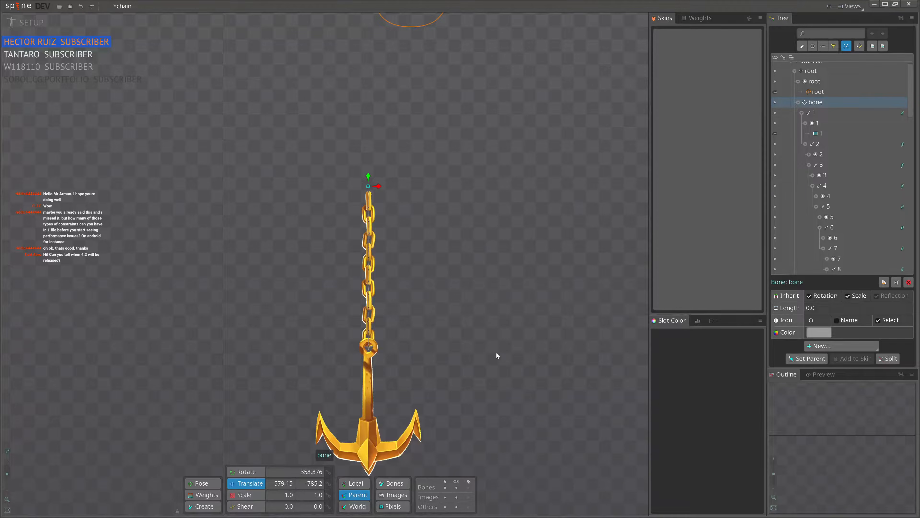
Step: Set physics constraint 1's damping to 67.93 and move the parent bone to about 451.89, -773.72 to test it
click(902, 113)
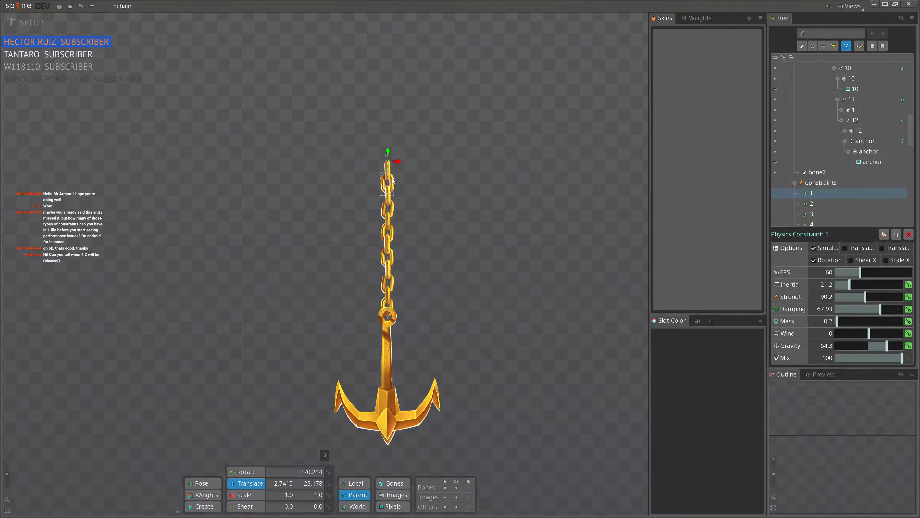
click(387, 158)
drag(513, 227, 481, 224)
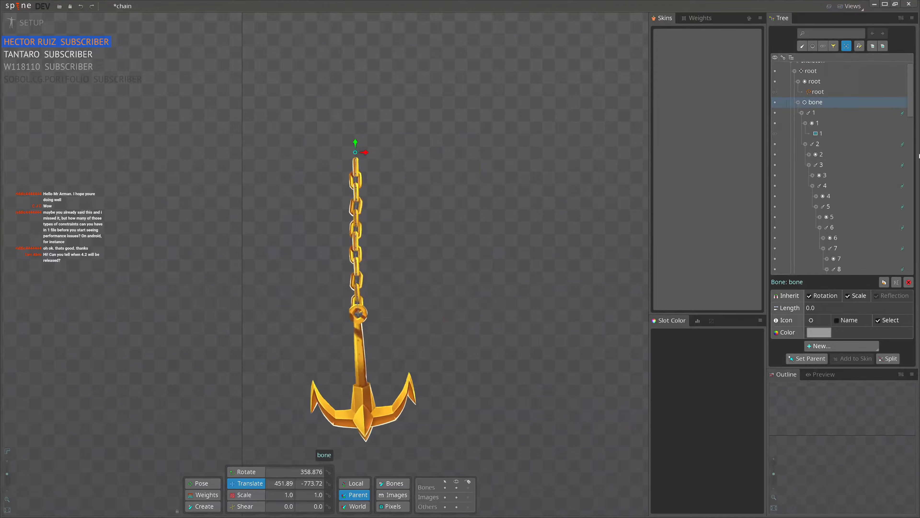
Step: Lower the damping of all 12 chain constraints to about 19.57 and move the parent bone to about 870.99, -929.69 as a test
click(903, 113)
drag(885, 204, 881, 238)
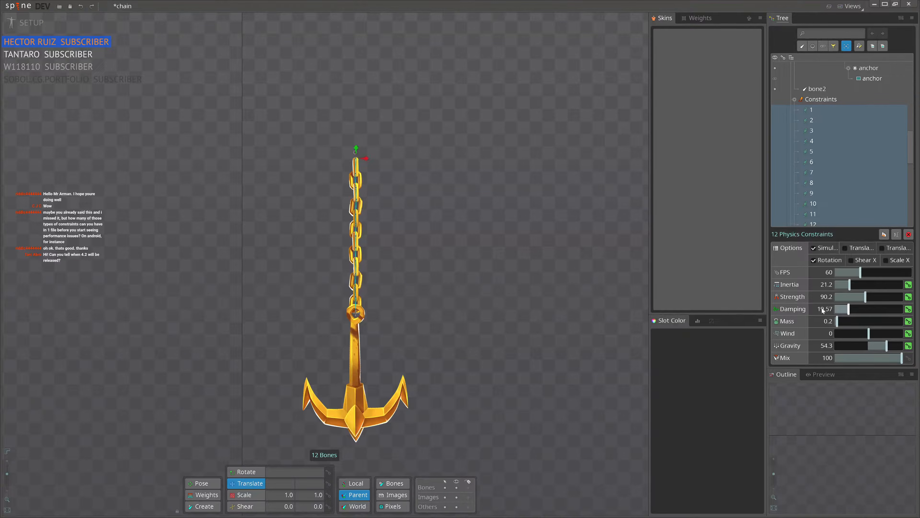
click(355, 152)
drag(478, 217, 556, 240)
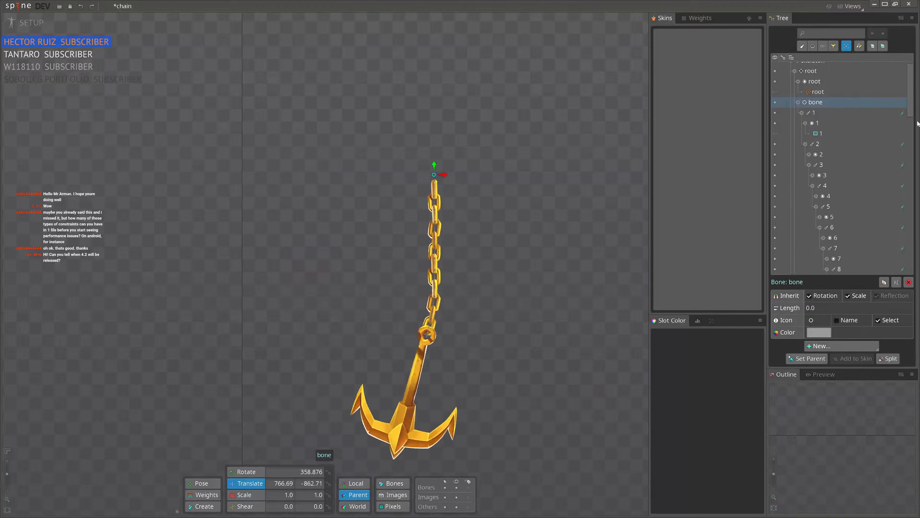
drag(586, 191, 612, 208)
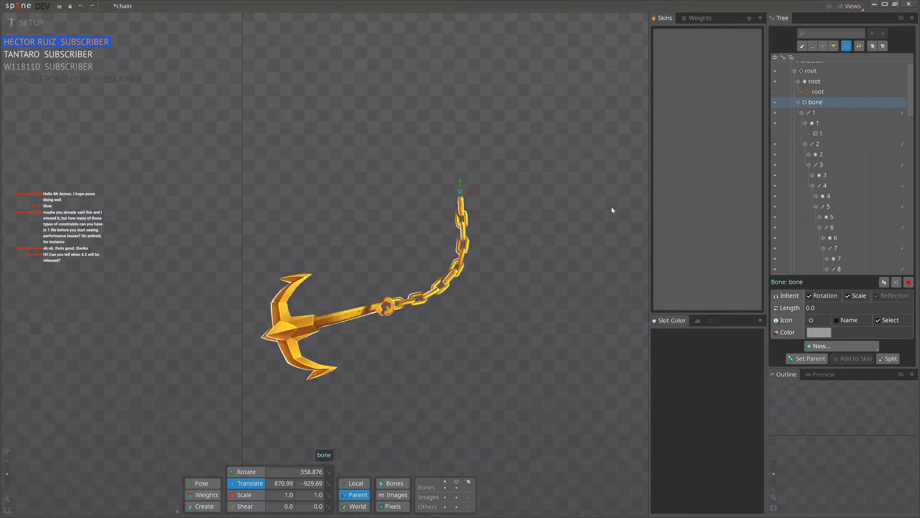
Step: Set the damping of all 12 chain constraints to about 48.91 and move the parent bone to about 660.48, -925.86 to test
scroll(893, 123, down, 5)
scroll(887, 134, up, 5)
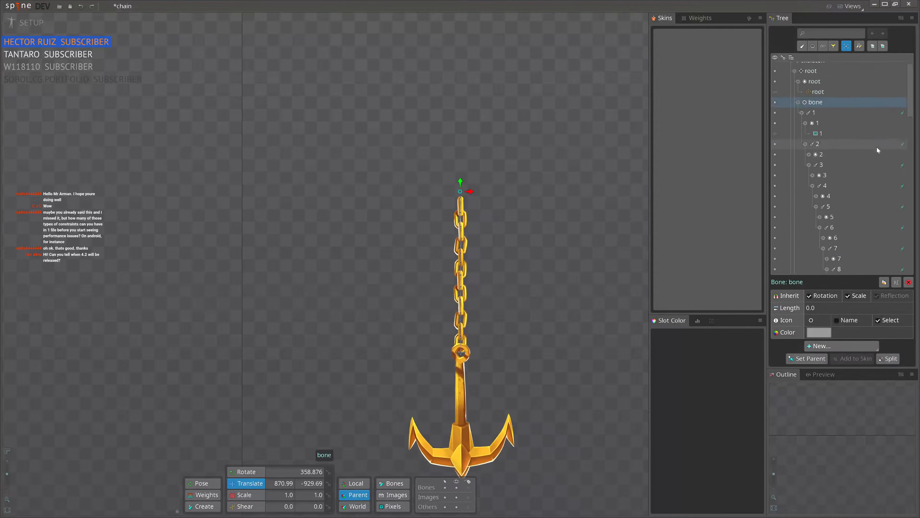
key(Page_Up)
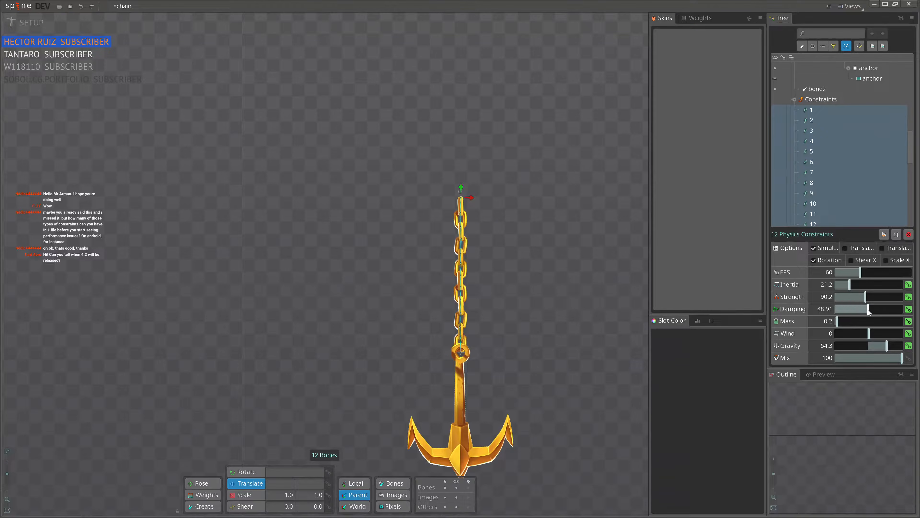
drag(548, 244, 496, 243)
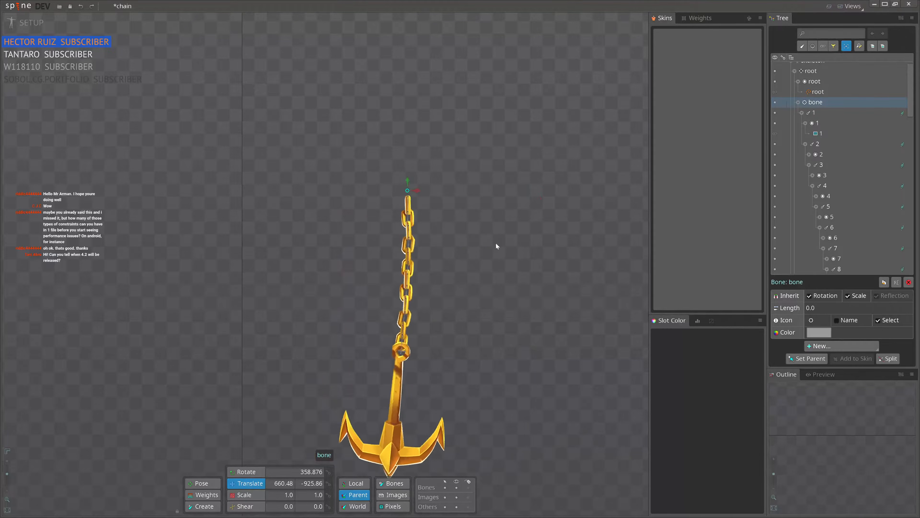
Step: Set the anchor physics constraint's inertia to 88.04 and damping to 32.61, and move the parent bone to test the anchor's swing
click(408, 352)
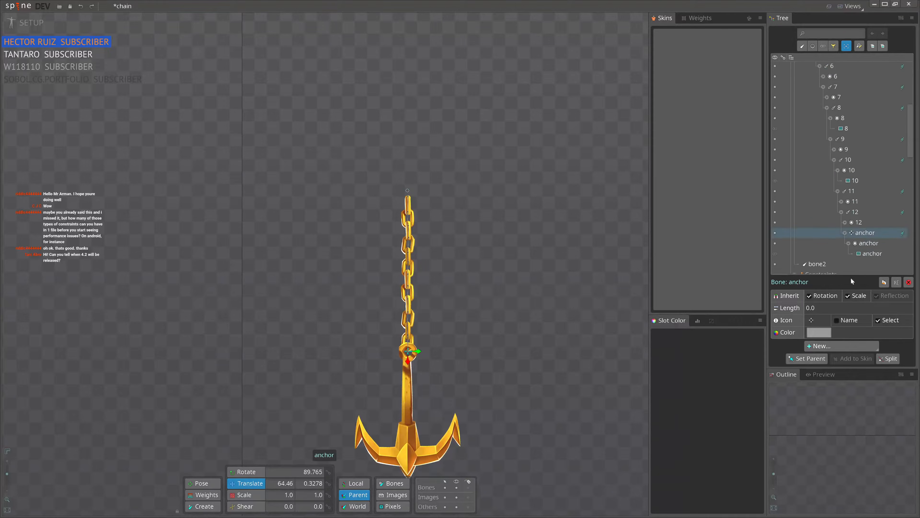
click(902, 233)
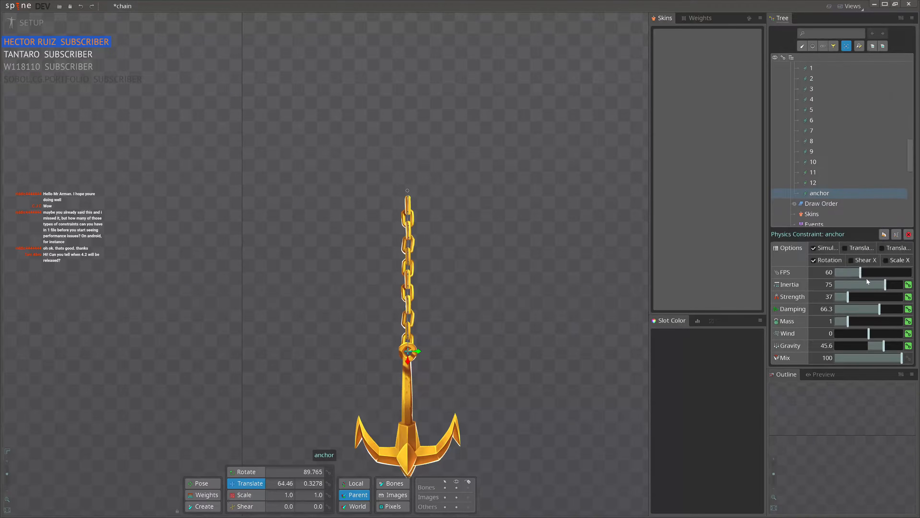
click(894, 287)
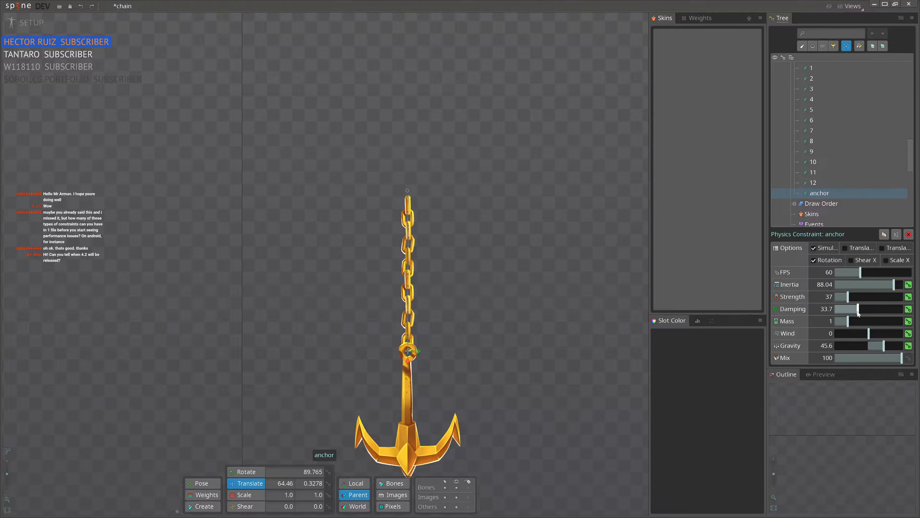
drag(506, 248, 433, 261)
Step: Select the skeleton's constraints and move the chain's parent bone upward to examine how the chain and anchor follow
click(902, 113)
click(833, 183)
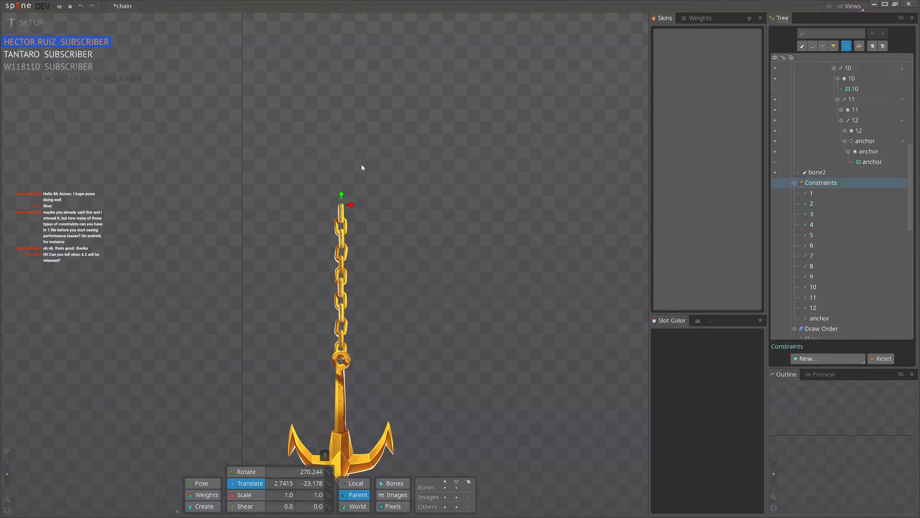
click(335, 200)
drag(341, 200, 366, 140)
Step: Set the gravity of the anchor bone's physics constraint to 68.5
click(365, 299)
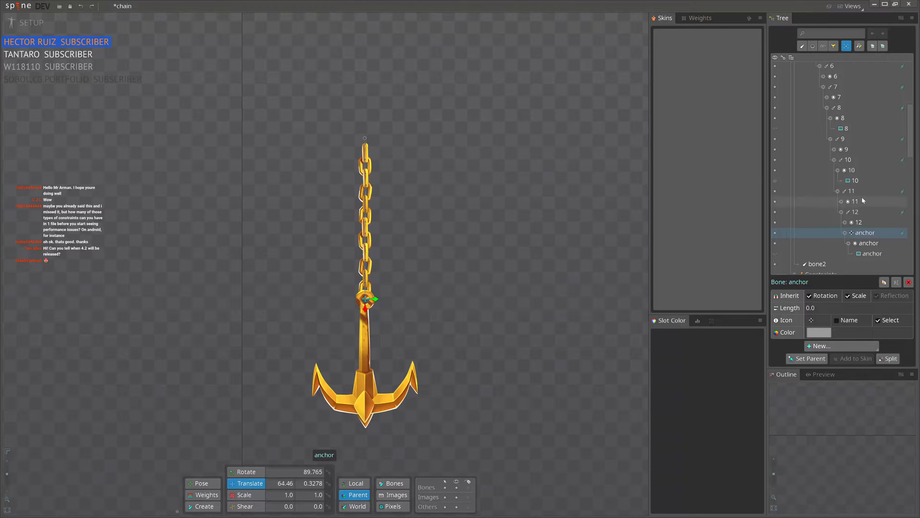
scroll(864, 196, down, 3)
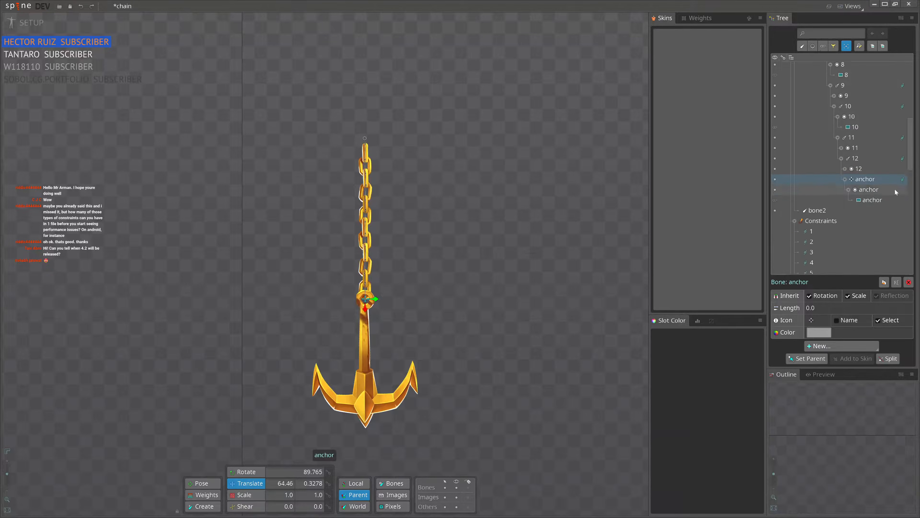
click(903, 170)
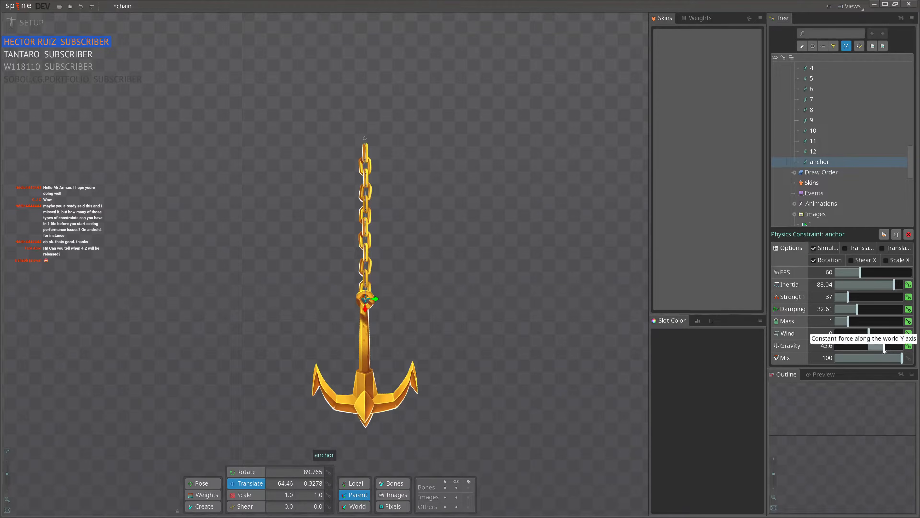
drag(888, 346, 894, 347)
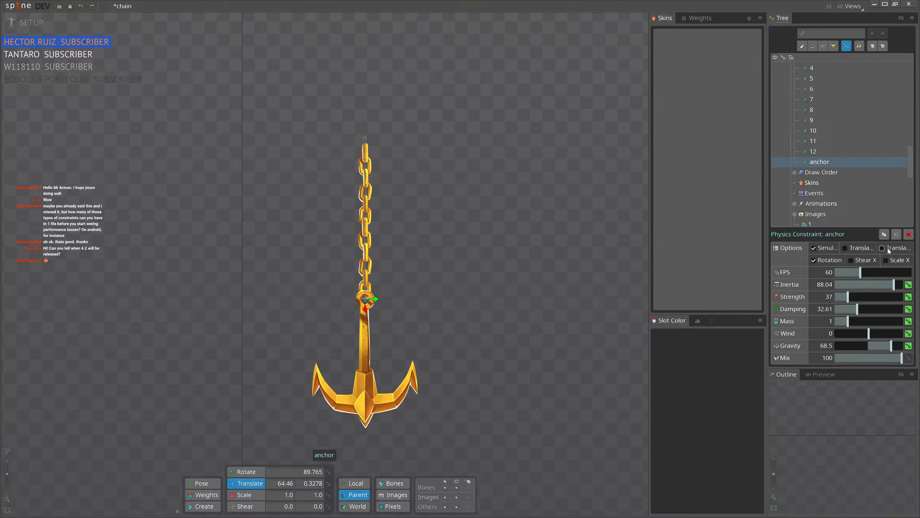
Step: Set the anchor constraint's gravity to 80.4 and the 12 chain constraints' strength to 66.3, testing by moving the parent bone
key(Page_Up)
drag(891, 349, 897, 348)
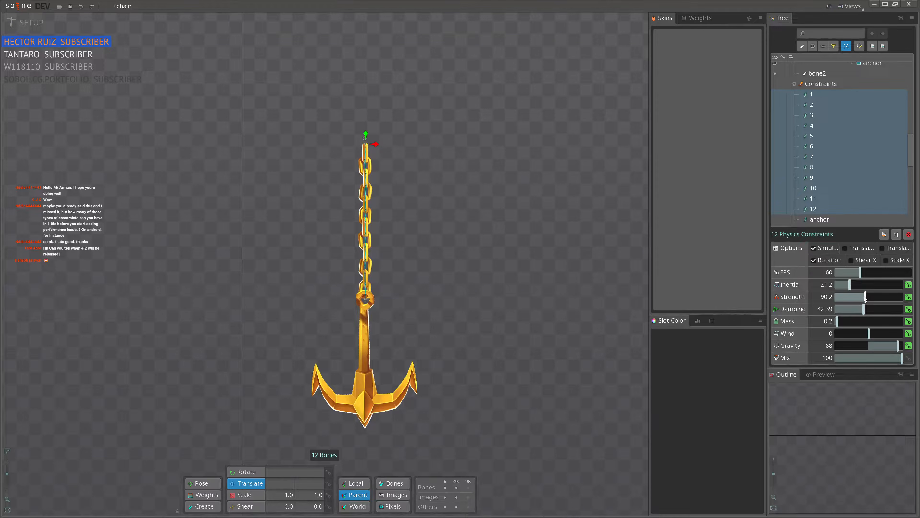
drag(443, 259, 557, 290)
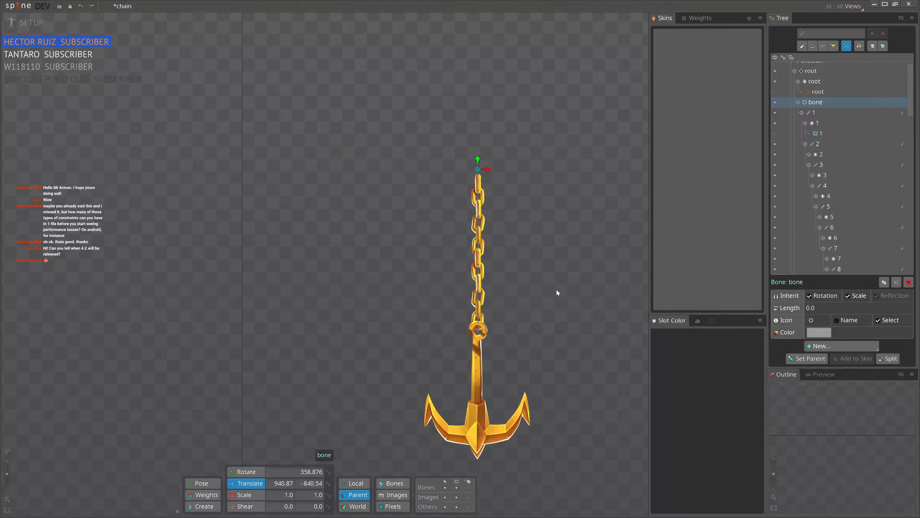
key(Page_Up)
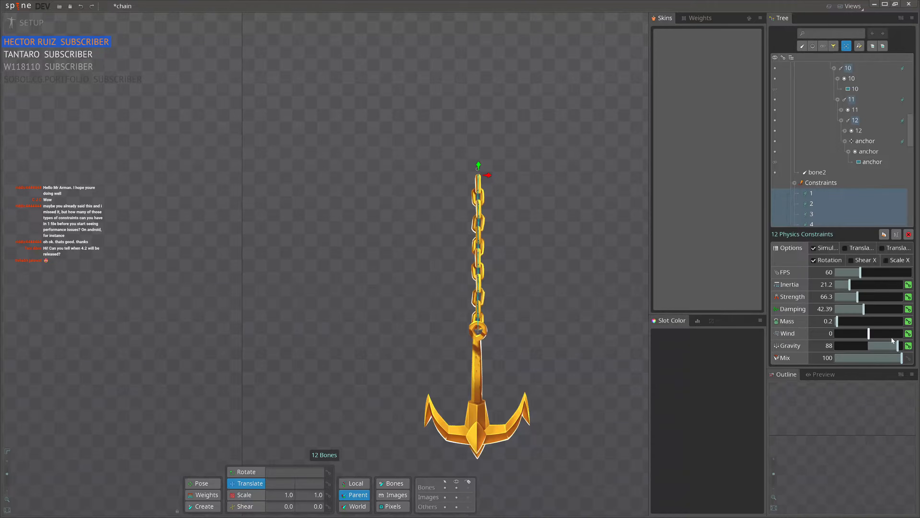
Step: Select the anchor's physics constraint and move the parent bone to about 74.93, -724.76 to test the anchor's swing
scroll(859, 204, down, 5)
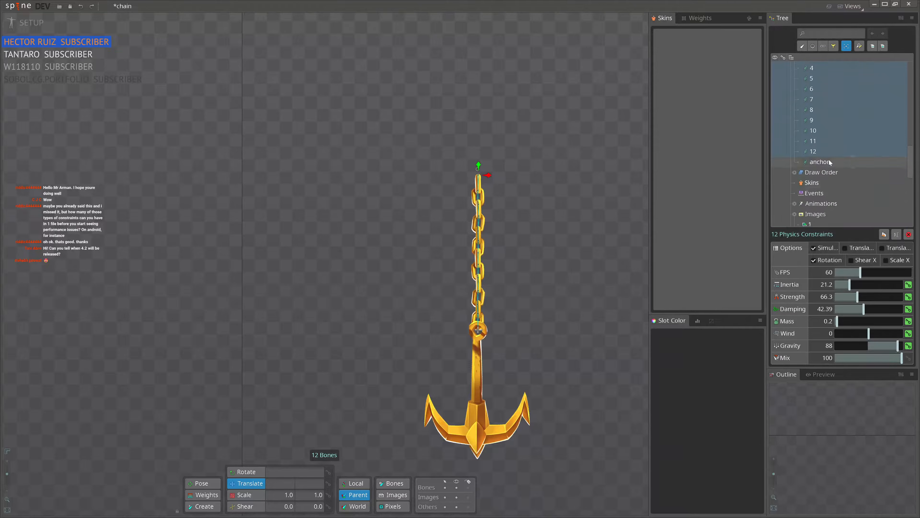
click(820, 162)
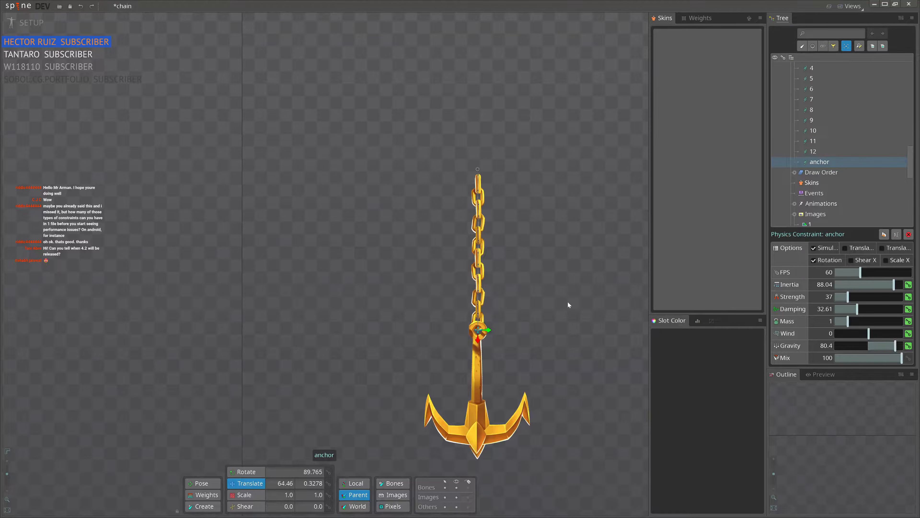
key(Page_Up)
key(Page_Up)
drag(571, 271, 353, 243)
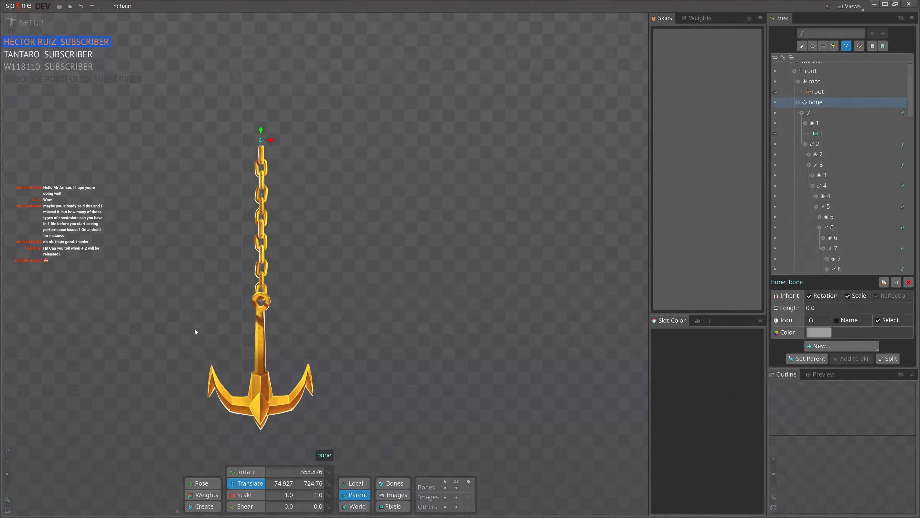
key(ctrl)
key(ctrl)
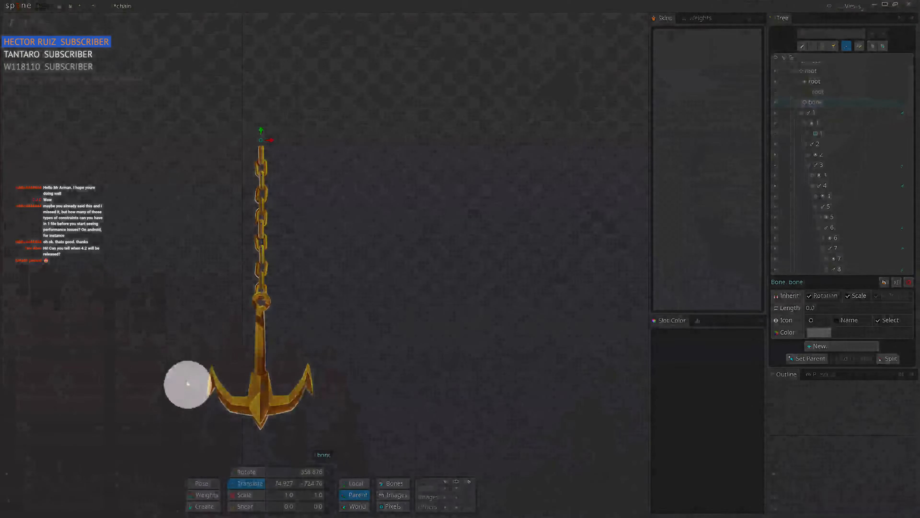
Step: Create a path named root2 on the root bone and draw it as a straight vertical line beside the chain
scroll(314, 244, up, 3)
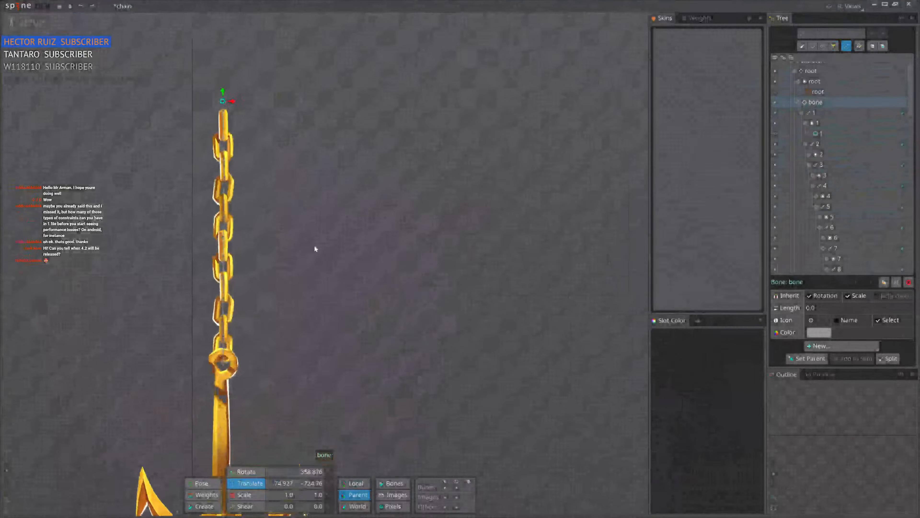
scroll(847, 166, up, 1)
click(825, 88)
click(823, 78)
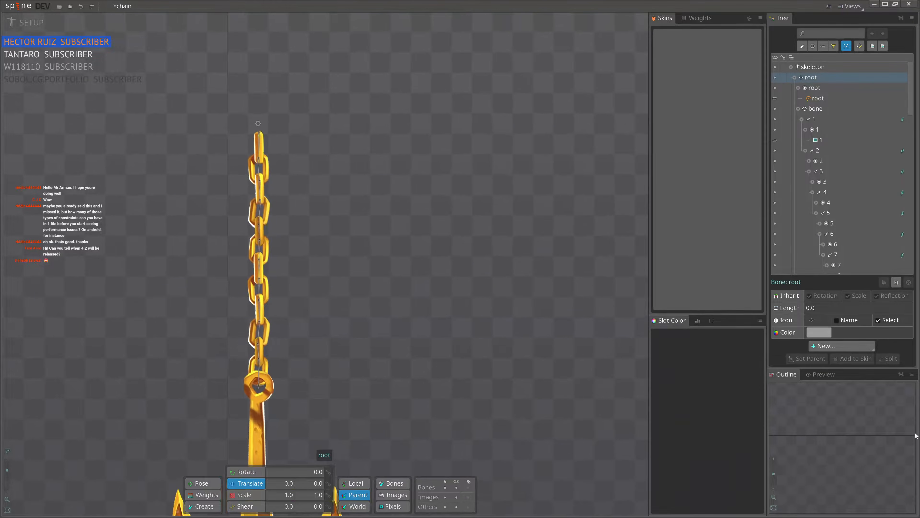
click(850, 349)
click(838, 413)
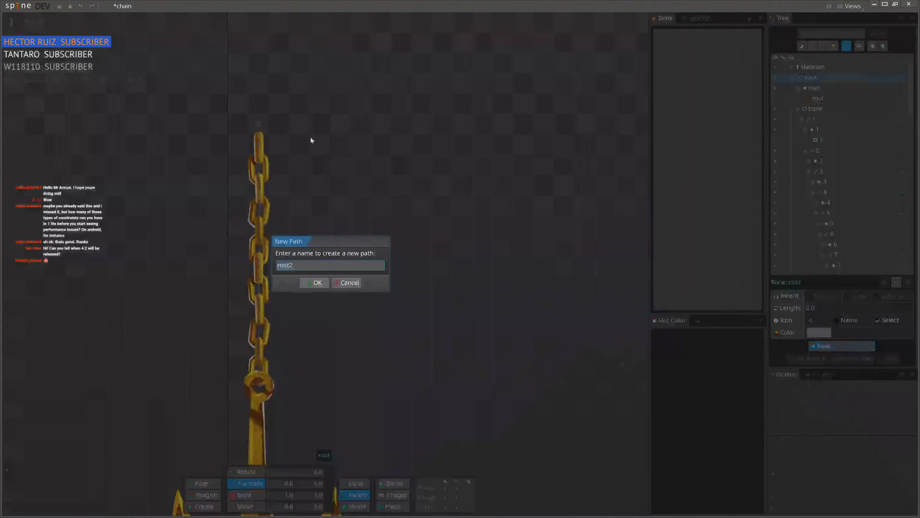
key(Return)
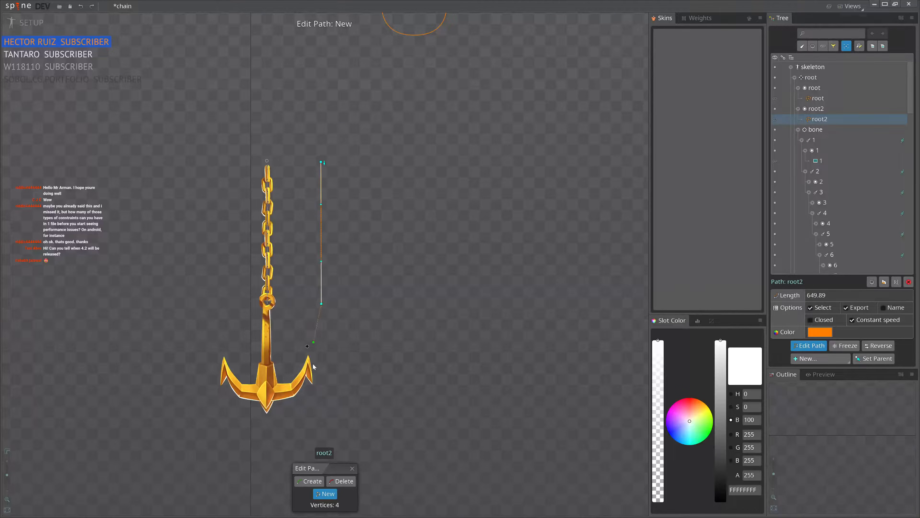
click(353, 468)
Step: Select all 12 chain bones and add a path constraint named root2 that targets the new path
scroll(284, 304, up, 3)
key(space)
click(261, 126)
drag(235, 130, 294, 290)
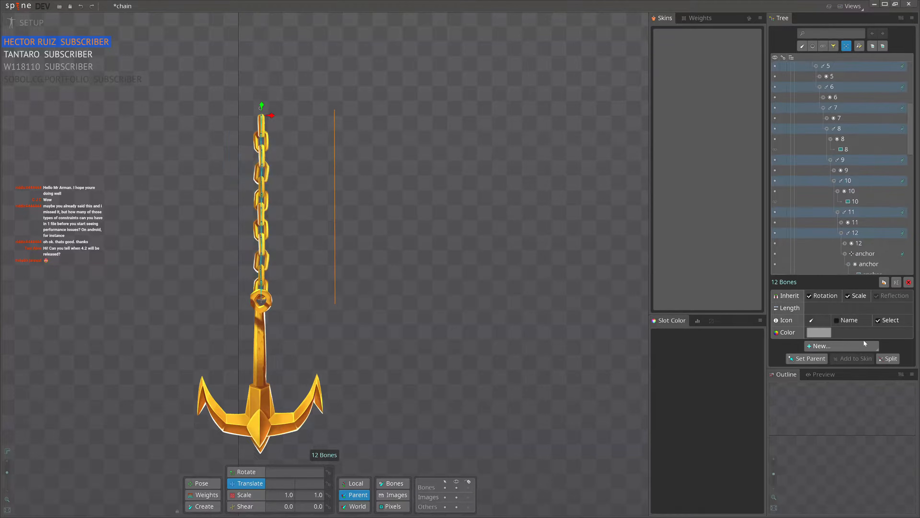
click(867, 345)
click(837, 369)
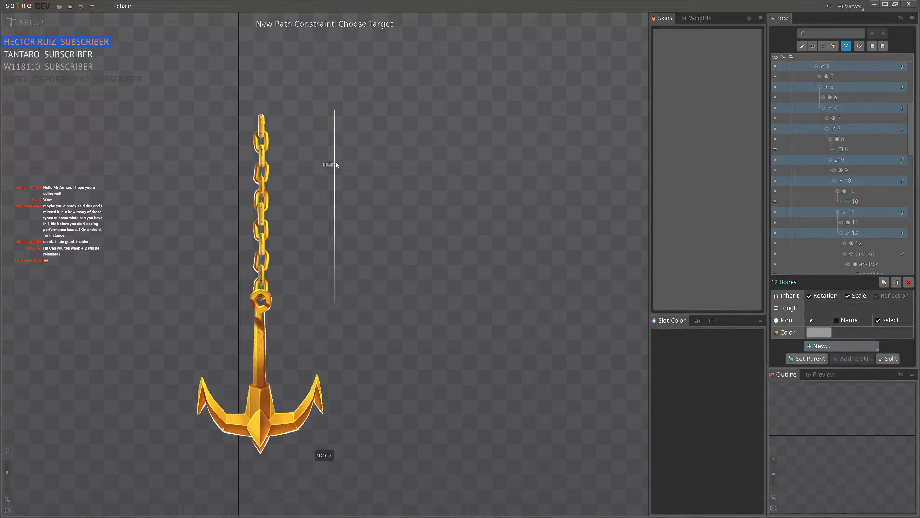
click(336, 161)
click(327, 282)
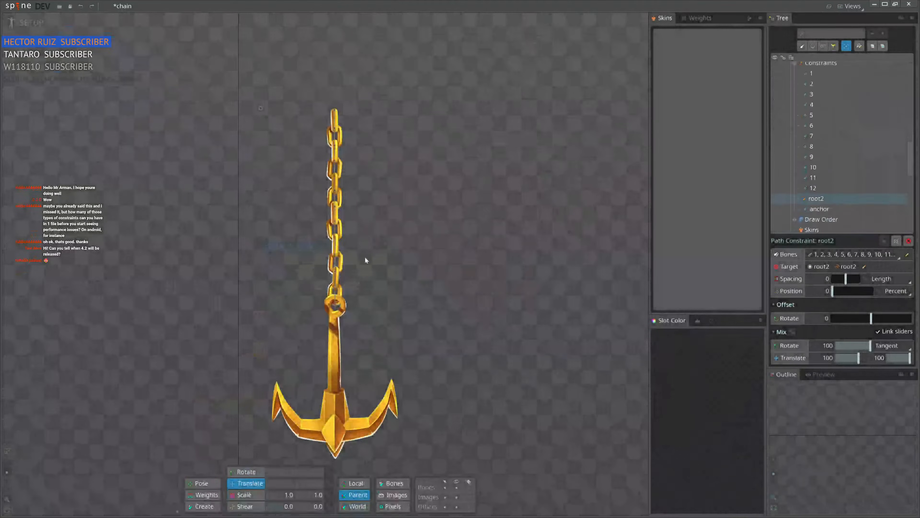
Step: Select the physics constraints of all 12 chain bones and turn off their simulation
scroll(345, 287, up, 3)
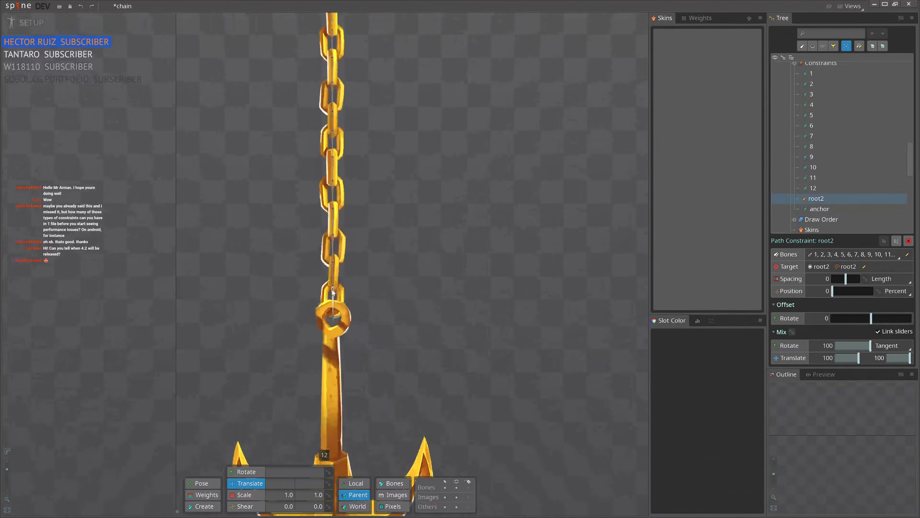
click(332, 292)
scroll(345, 206, down, 2)
drag(335, 144, 405, 277)
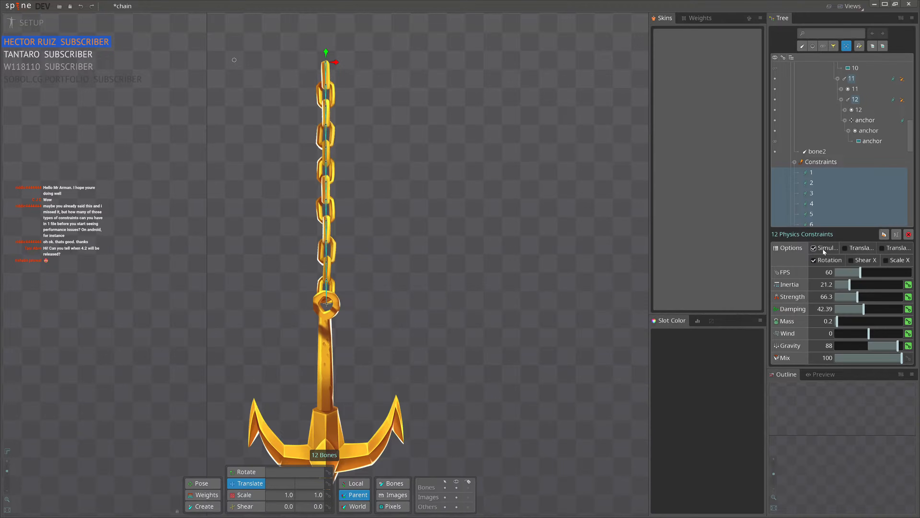
key(1)
key(2)
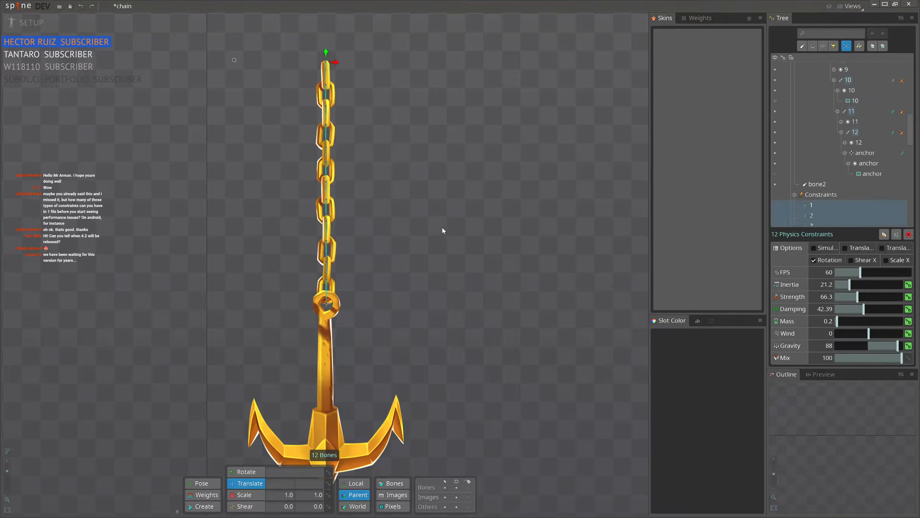
Step: Give the anchor bone a length of about 251.04 and delete its physics constraint
scroll(396, 259, down, 2)
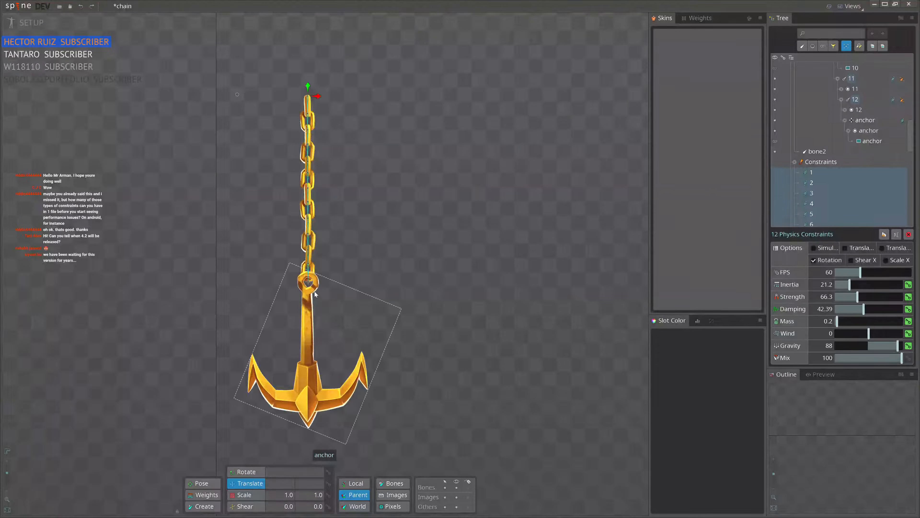
click(307, 281)
scroll(308, 281, up, 4)
scroll(308, 281, up, 2)
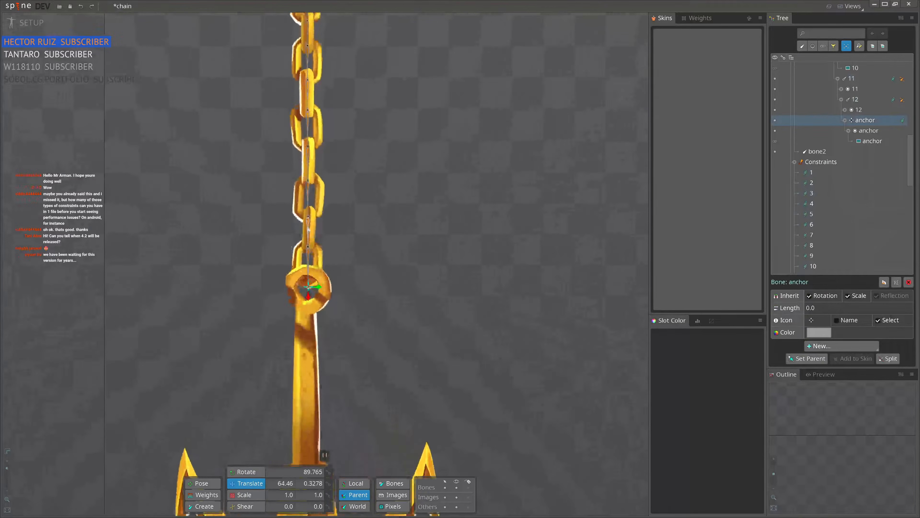
scroll(308, 227, down, 3)
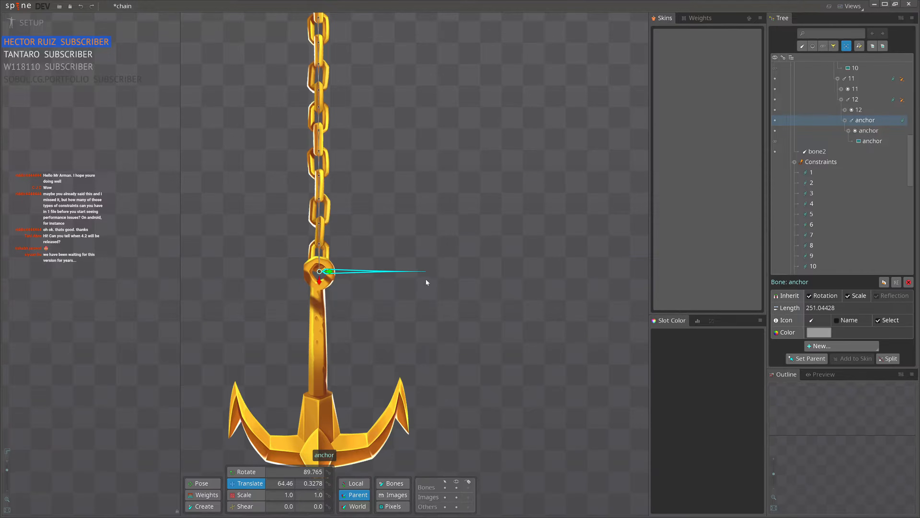
click(420, 271)
click(419, 271)
click(901, 120)
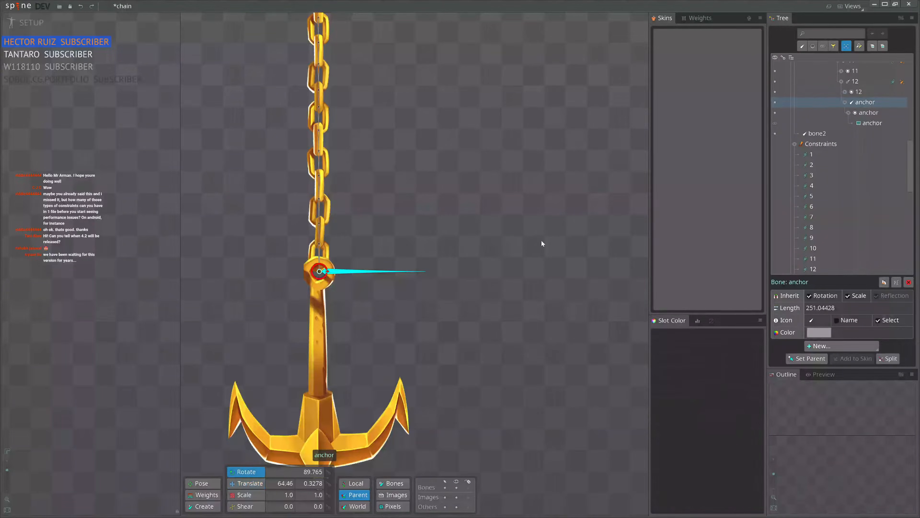
Step: Rotate the anchor bone to about 358.61 with image compensation so it points down along the anchor's shank
drag(542, 239, 416, 424)
key(ctrl+z)
click(388, 497)
drag(402, 457, 414, 422)
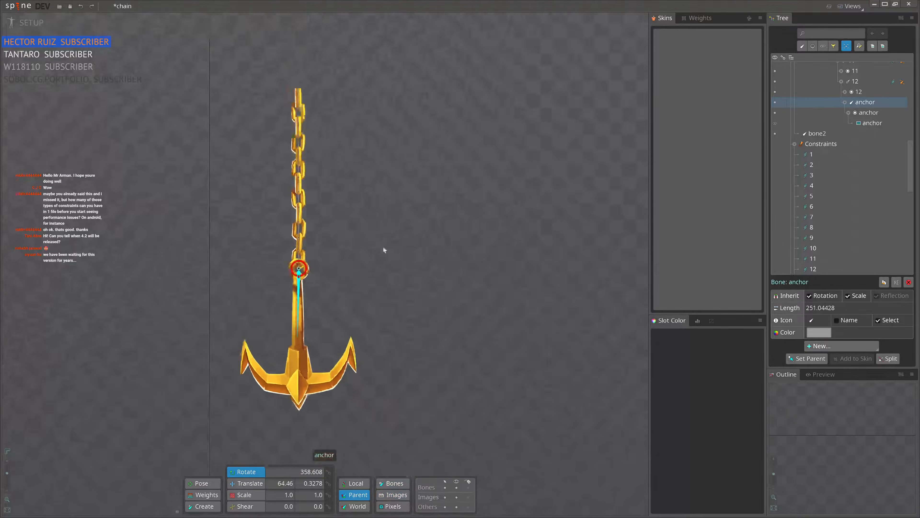
drag(384, 249, 388, 293)
Step: Move the chain's parent bone to the top of the chain at about 315.74, -722.81 using bone compensation
scroll(297, 139, up, 3)
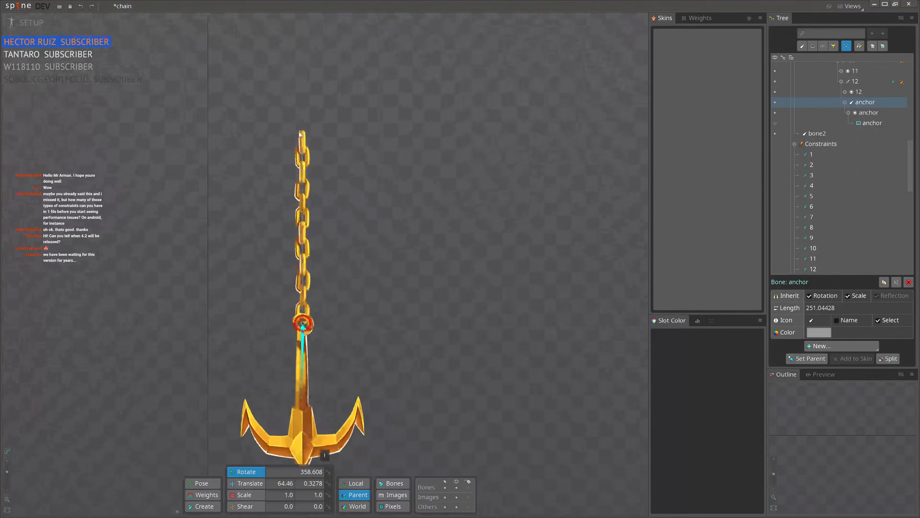
click(307, 137)
click(303, 136)
key(v)
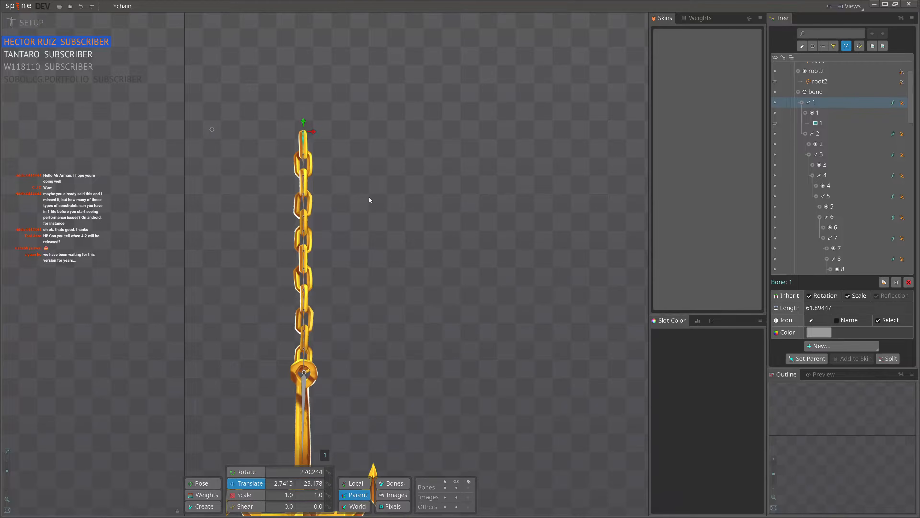
click(213, 130)
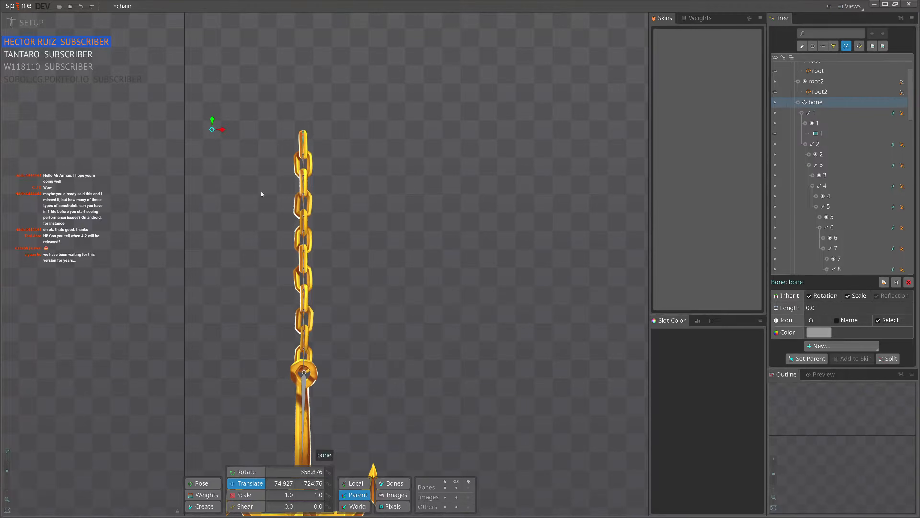
click(398, 483)
click(397, 484)
Step: Reparent the anchor bone to the bone at the top of the chain
click(291, 317)
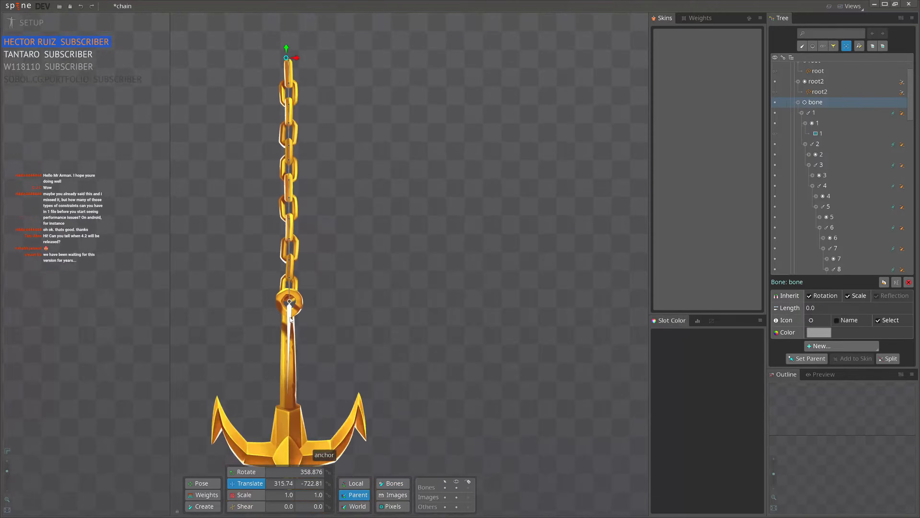
key(p)
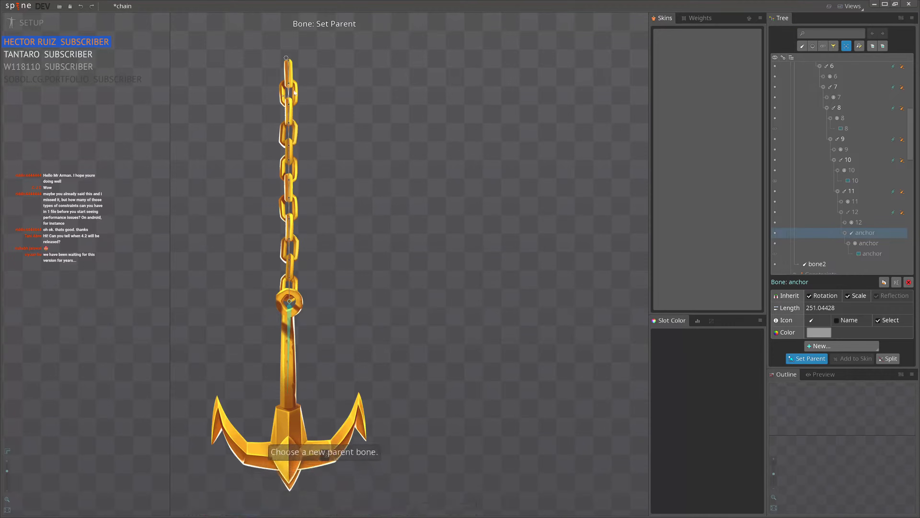
click(286, 58)
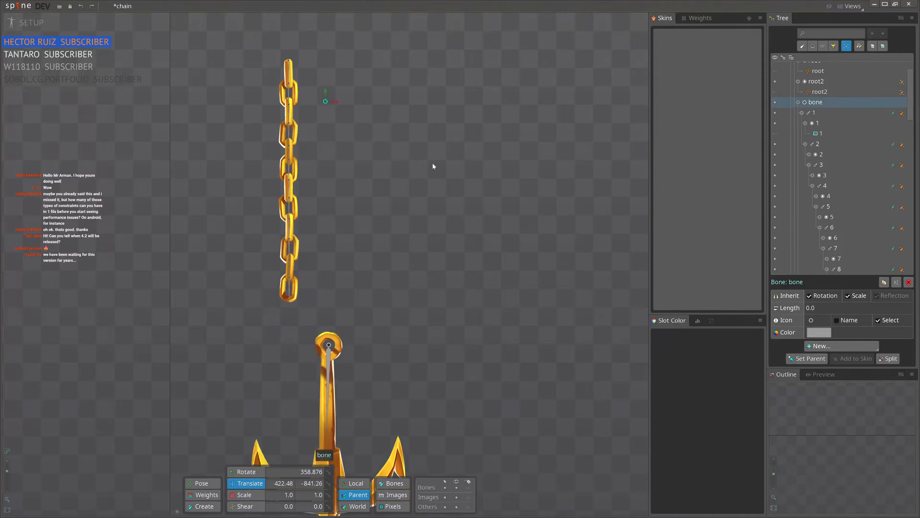
Step: Hide chain bones 5 and 10 in the viewport
scroll(292, 97, up, 5)
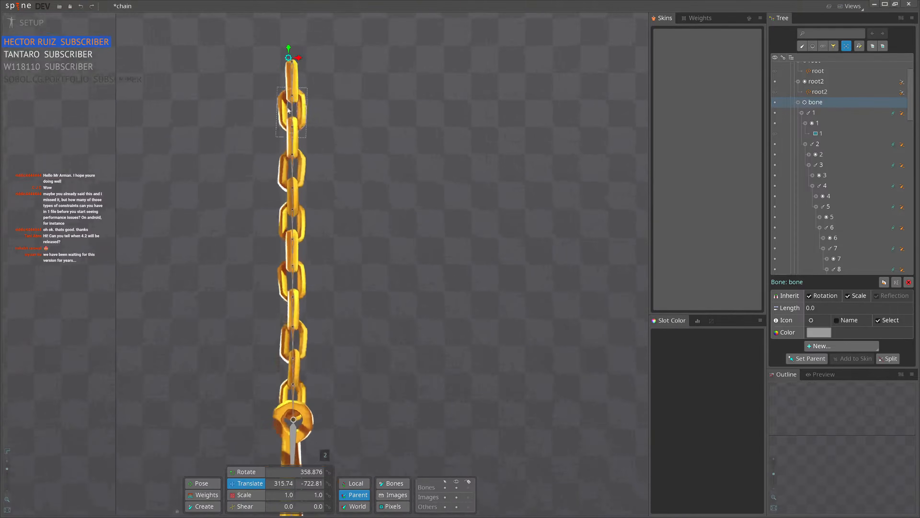
scroll(292, 97, up, 8)
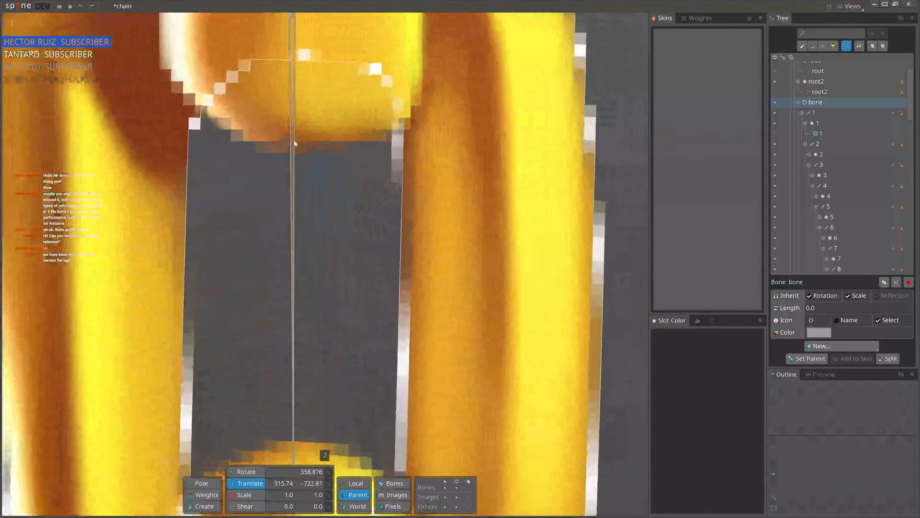
scroll(435, 393, down, 8)
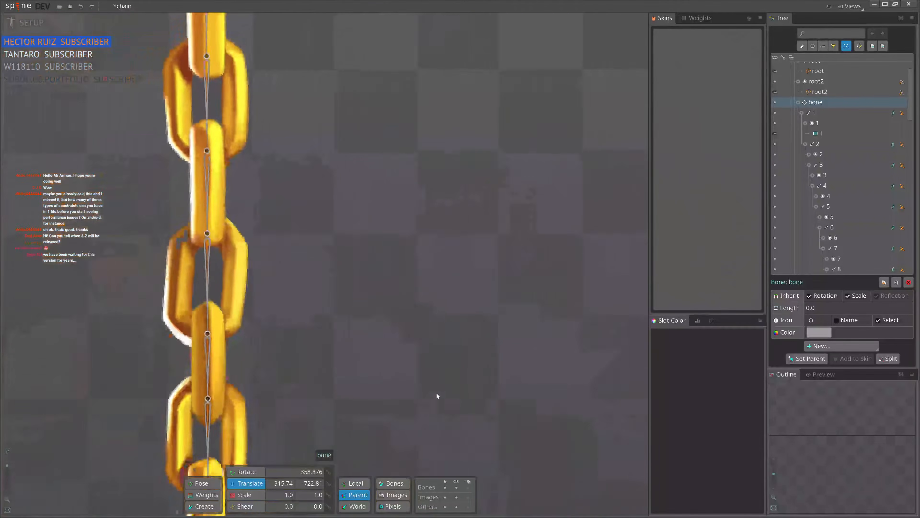
click(206, 331)
click(207, 333)
click(208, 336)
scroll(289, 301, down, 5)
scroll(341, 308, up, 8)
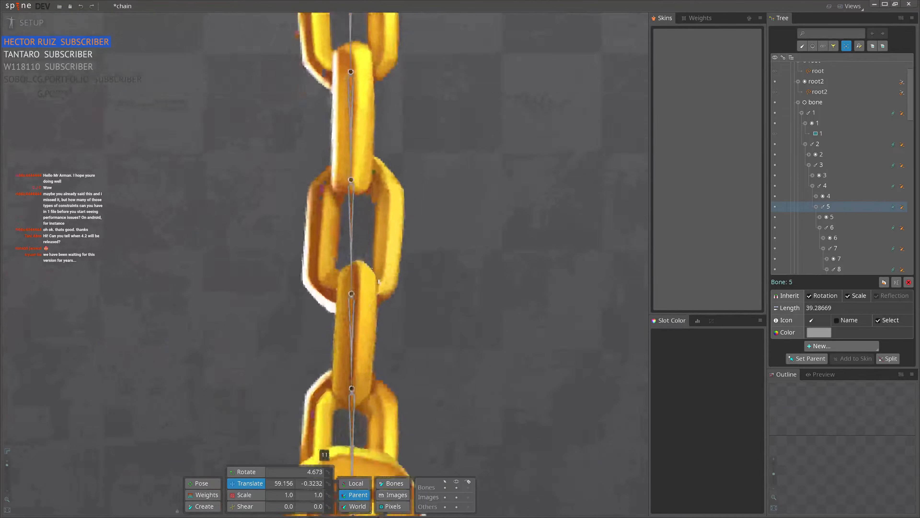
scroll(321, 343, up, 8)
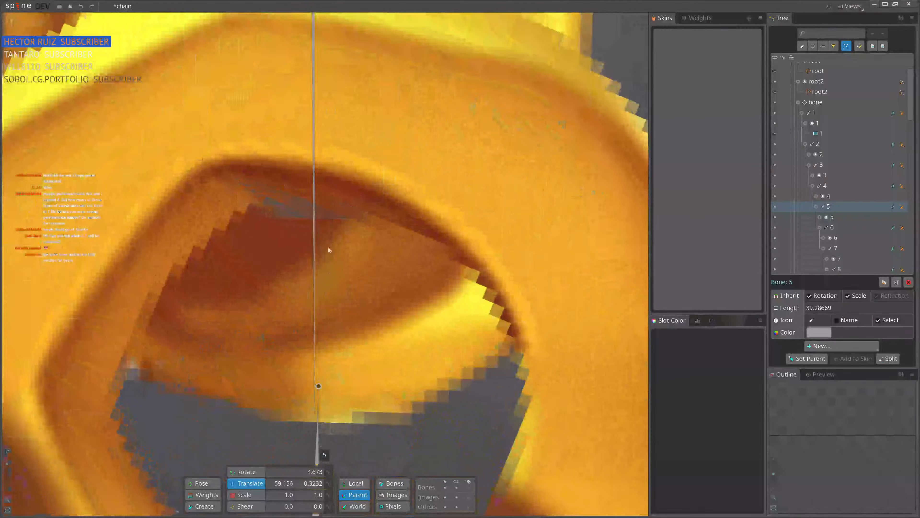
scroll(327, 254, down, 8)
scroll(309, 292, up, 2)
scroll(310, 291, up, 4)
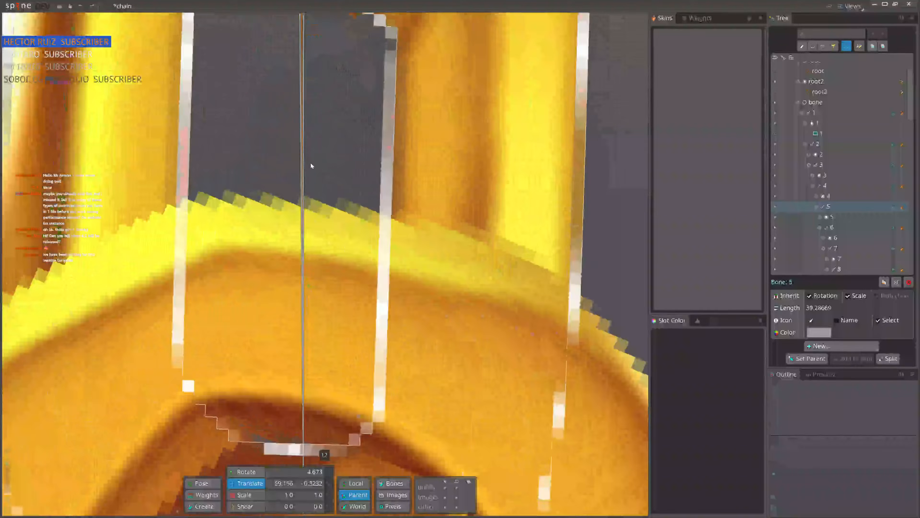
scroll(370, 271, down, 6)
scroll(349, 348, up, 3)
scroll(340, 230, down, 6)
scroll(339, 231, down, 2)
scroll(286, 203, up, 6)
ctrl+click(285, 193)
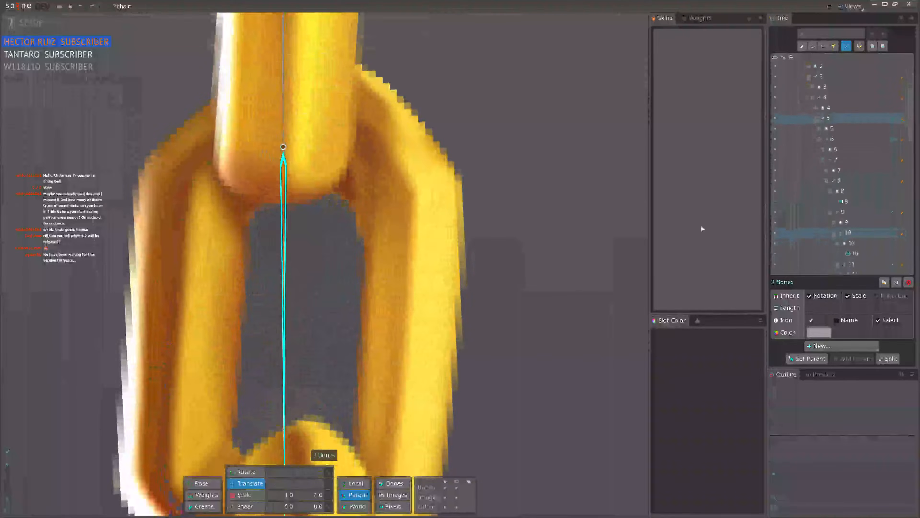
click(339, 298)
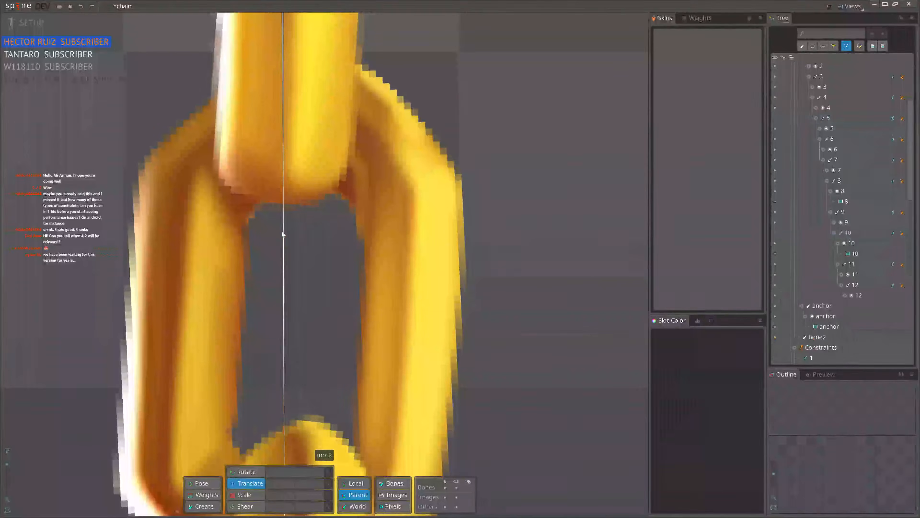
Step: Bind the root2 path to the anchor bone and the chain's parent bone for weighting
scroll(340, 298, down, 5)
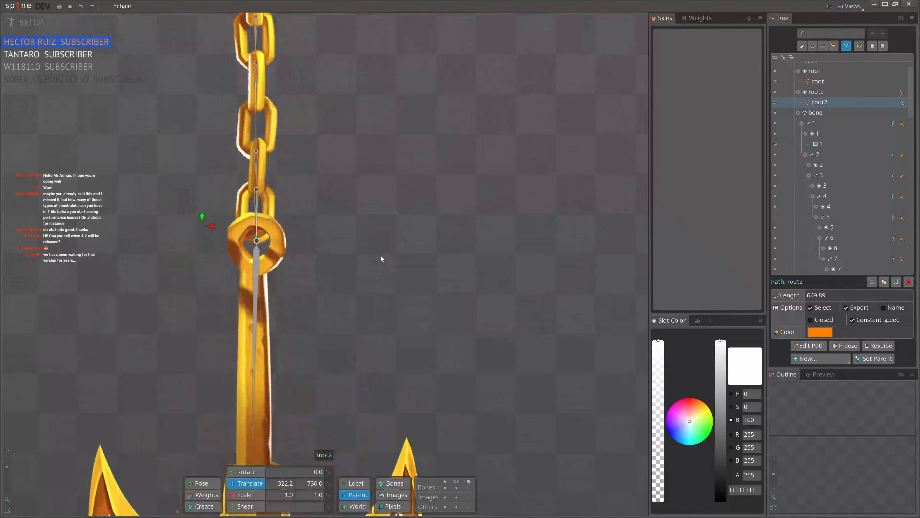
drag(387, 220, 421, 238)
scroll(396, 317, down, 3)
drag(396, 316, 316, 253)
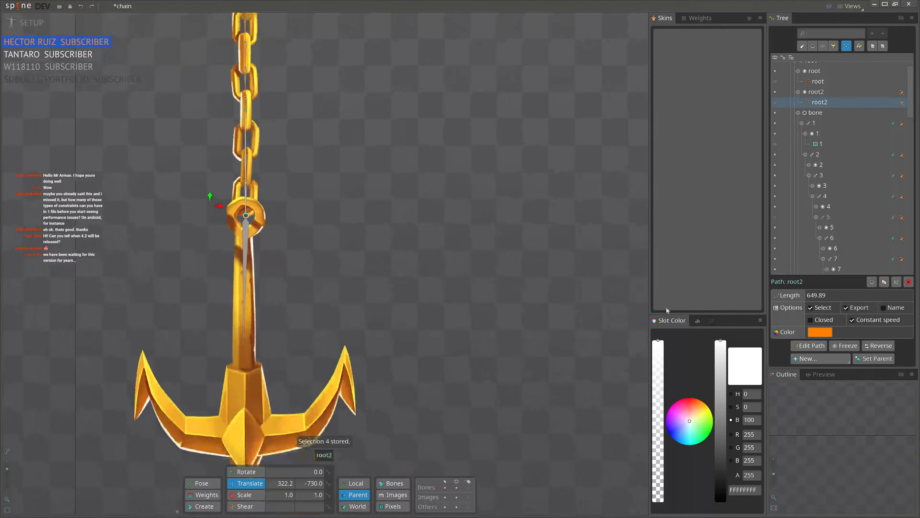
key(g)
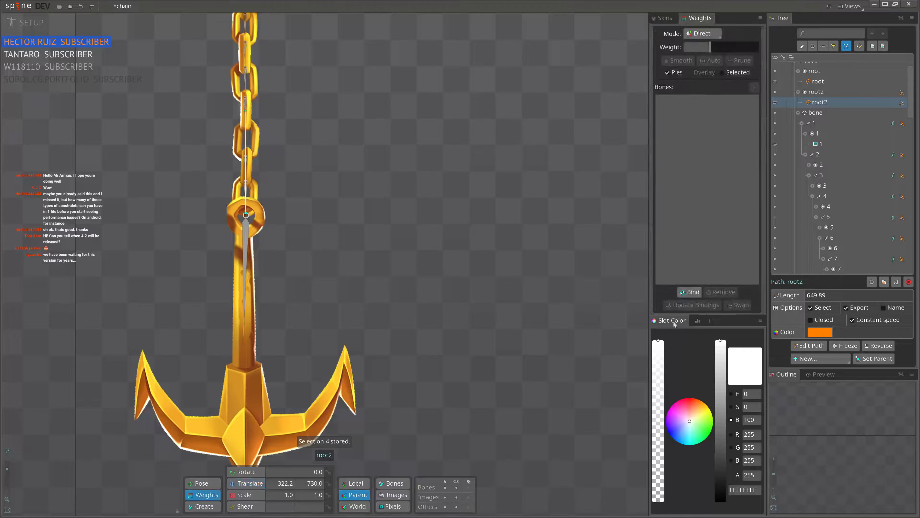
click(689, 292)
click(246, 276)
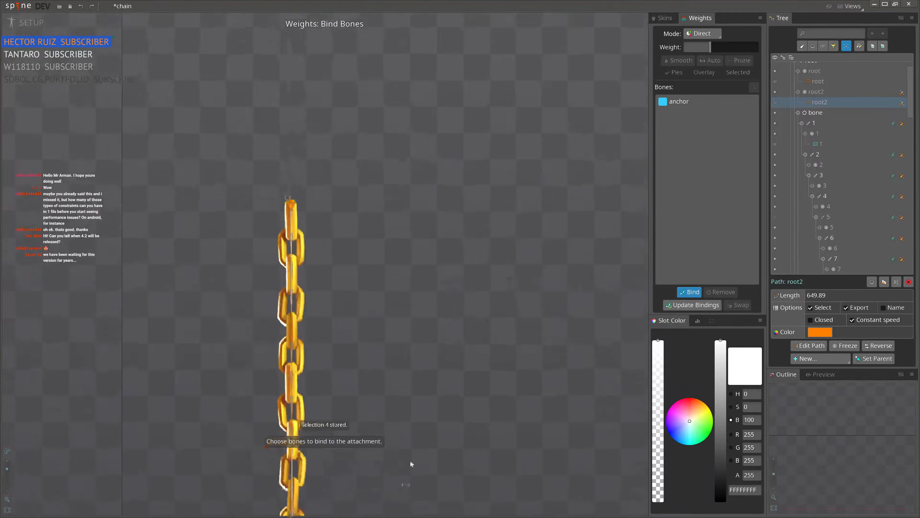
click(691, 292)
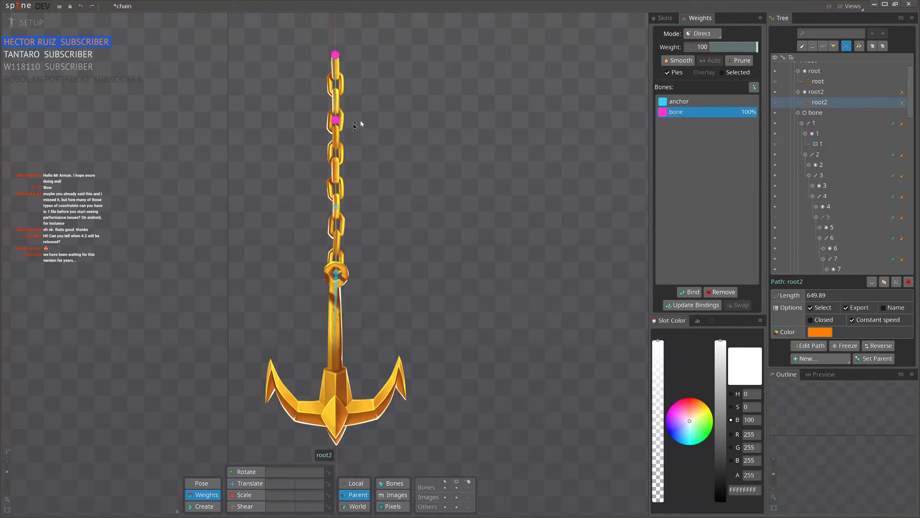
Step: Examine how the anchor bone and anchor image line up with the last chain link
key(b)
mouse_move(334, 53)
mouse_down()
mouse_move(462, 63)
mouse_move(328, 64)
mouse_up()
click(335, 310)
key(c)
drag(402, 284, 376, 162)
scroll(357, 287, up, 5)
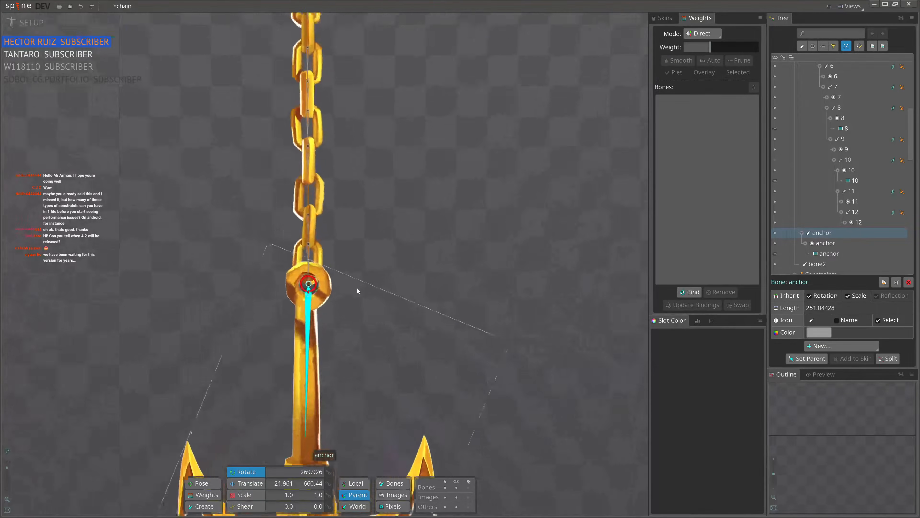
scroll(358, 290, down, 3)
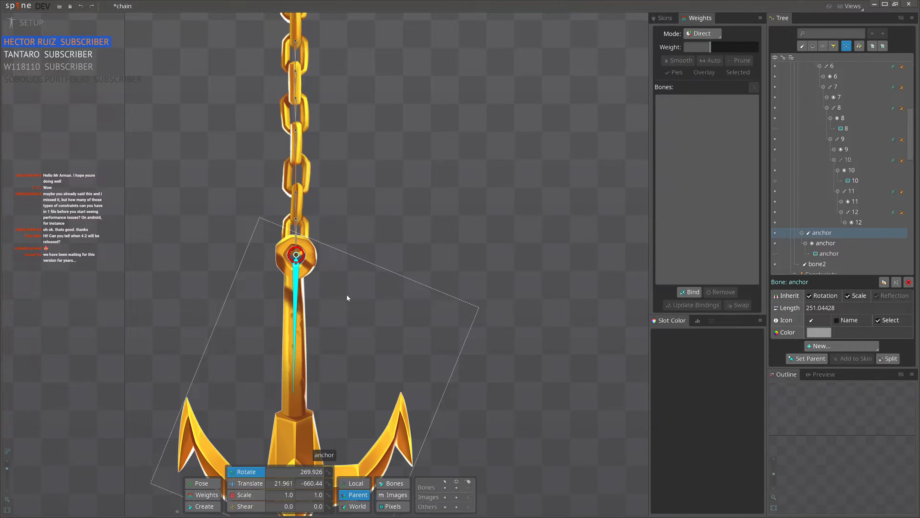
scroll(347, 295, up, 3)
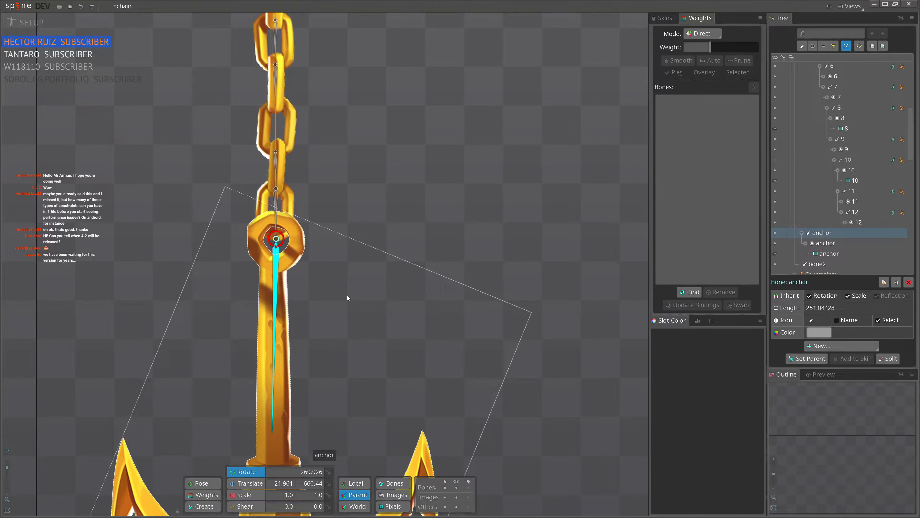
click(347, 295)
scroll(303, 220, up, 3)
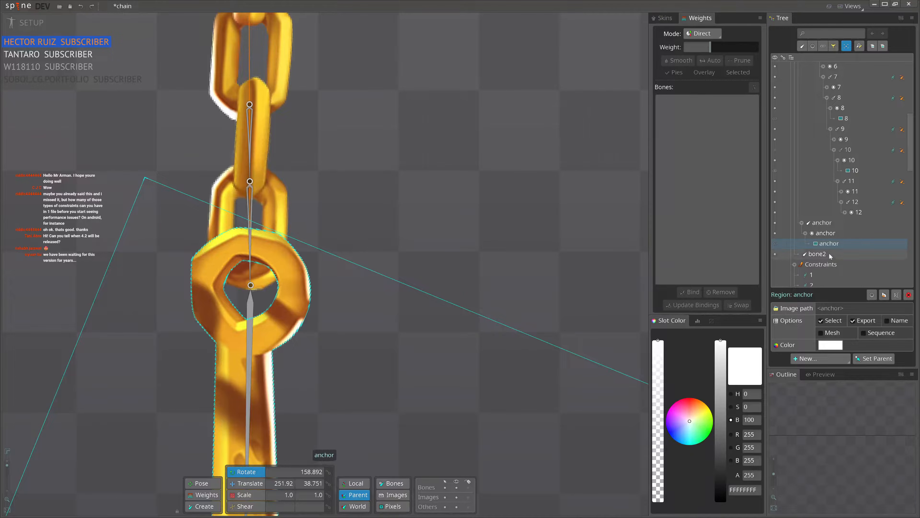
scroll(380, 247, down, 3)
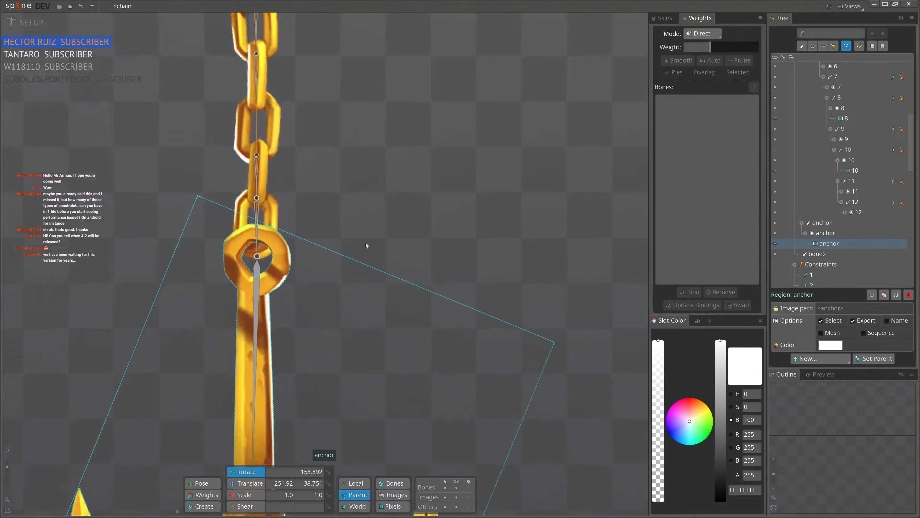
scroll(312, 229, down, 5)
drag(390, 214, 376, 259)
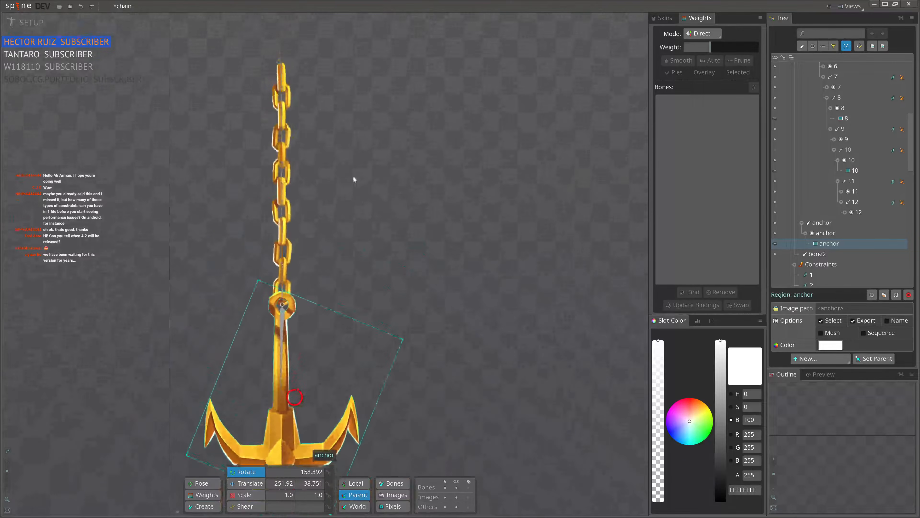
Step: Deselect the anchor image and move the chain's top bone sideways to test how the chain and anchor follow
key(v)
key(space)
drag(279, 62, 372, 73)
Step: Add a physics constraint with translation and rotation to the anchor bone and set its gravity to about 67.4
scroll(397, 199, down, 2)
click(340, 333)
click(848, 345)
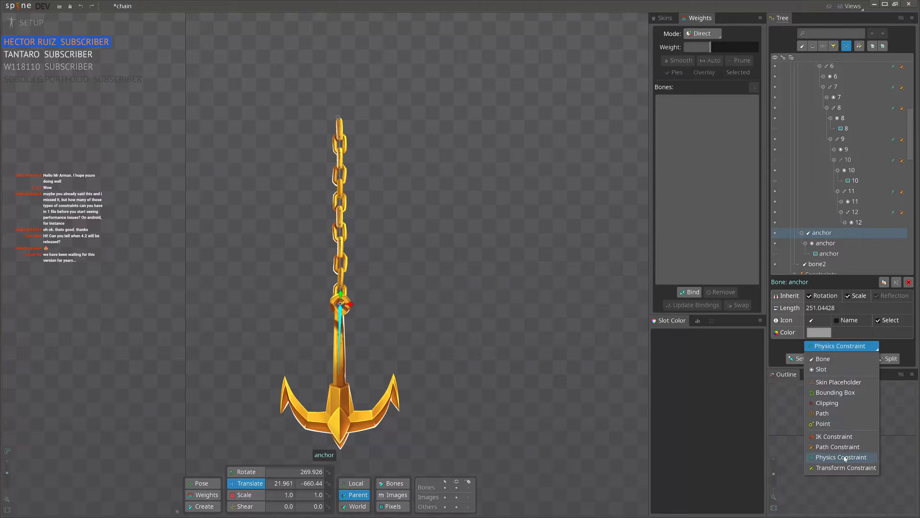
click(844, 456)
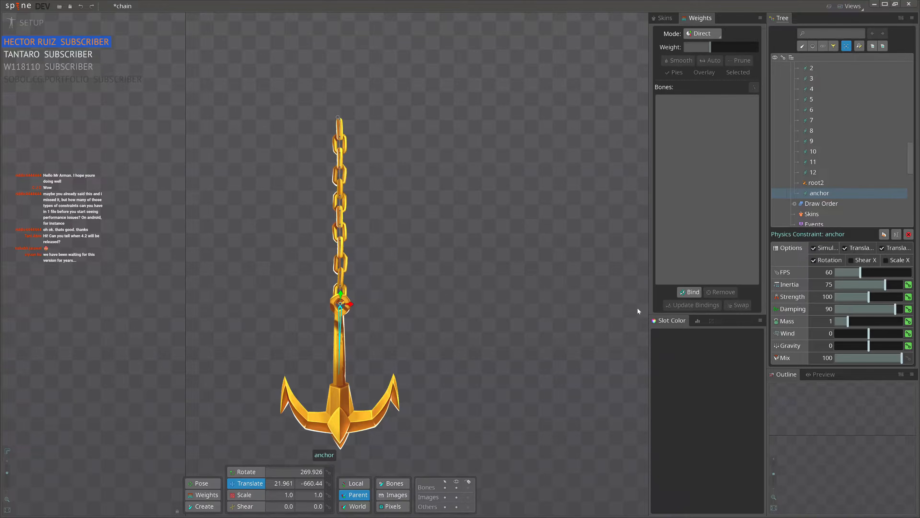
drag(877, 348, 887, 348)
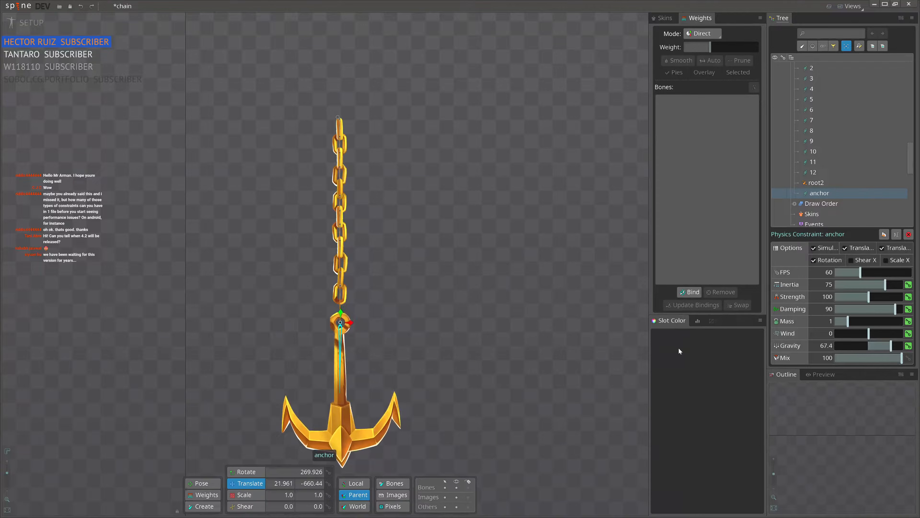
Step: Move the anchor bone up to about 21.961, -588.36 so its ring meets the last chain link
scroll(363, 314, up, 3)
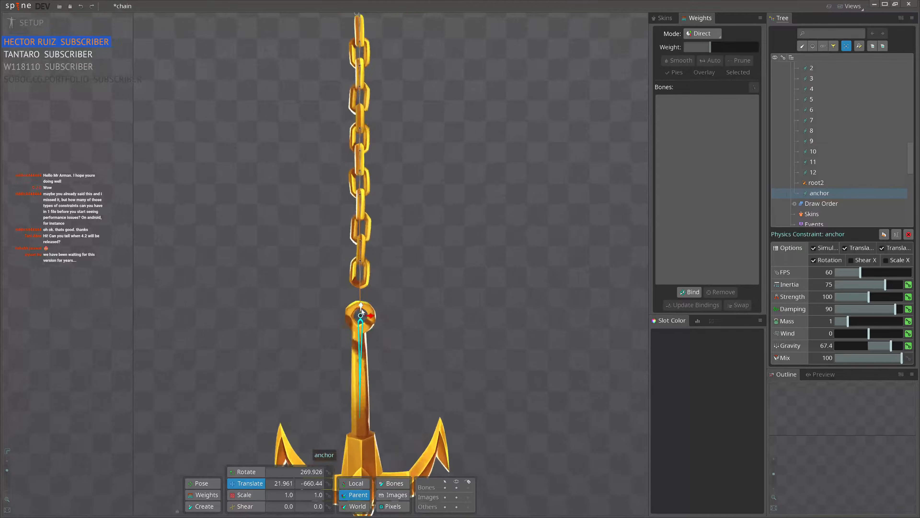
scroll(362, 309, up, 2)
drag(362, 308, 360, 265)
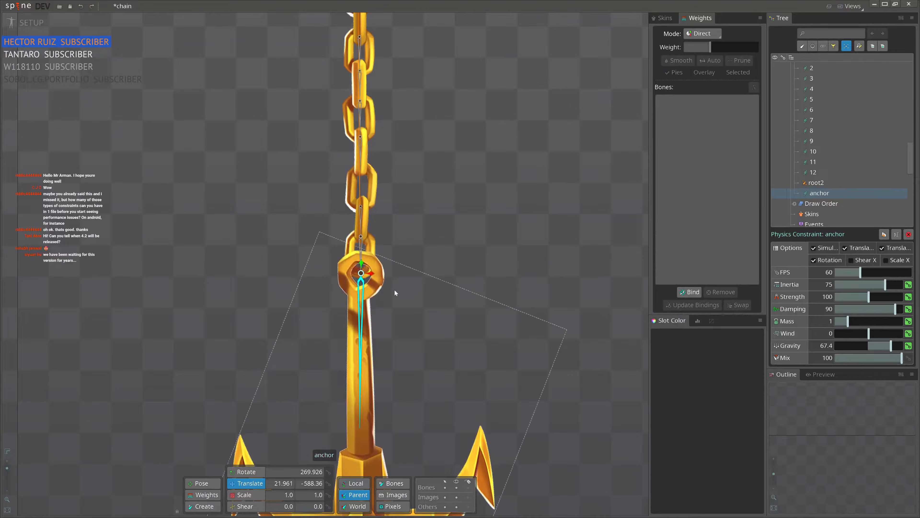
scroll(389, 285, down, 4)
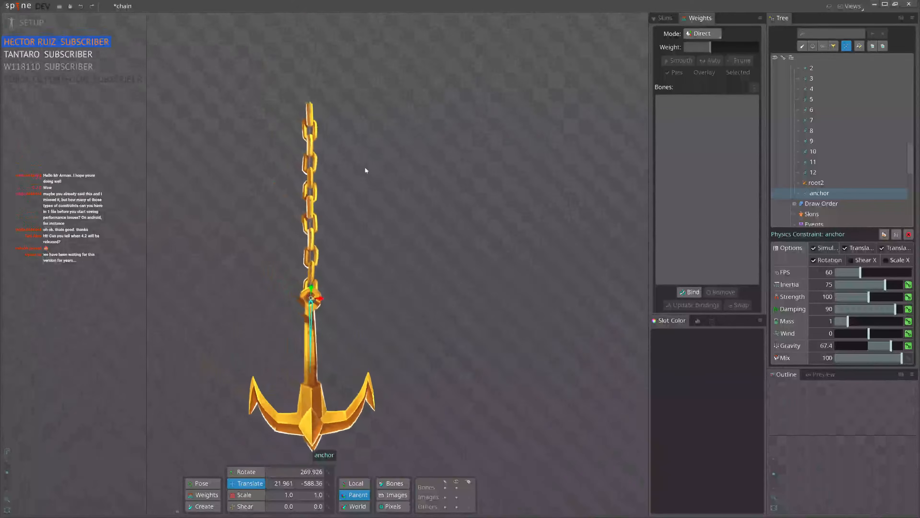
Step: Try moving the chain's top bone sideways to test the anchor's physics, and undo the move
click(308, 103)
drag(442, 144, 399, 146)
key(ctrl+z)
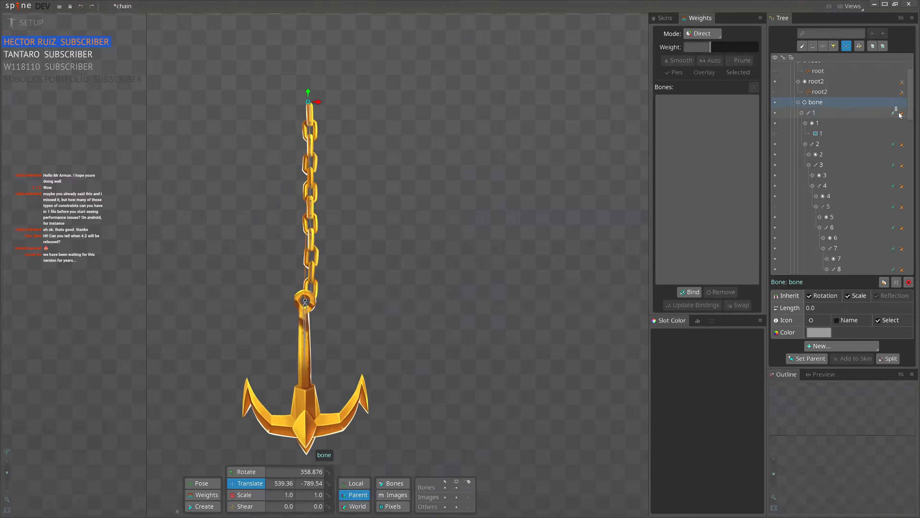
Step: Check root2 among the constraints, and swing the chain by moving its top bone back and forth
click(901, 113)
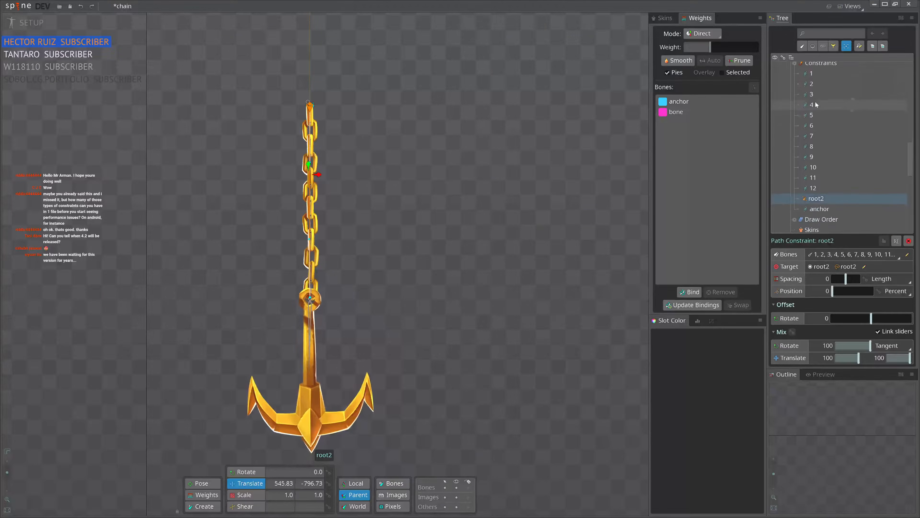
click(815, 63)
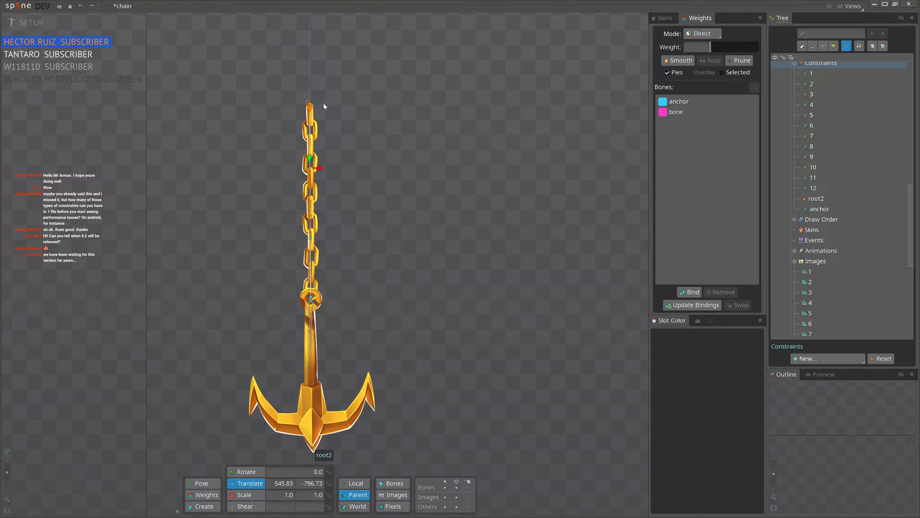
click(310, 105)
drag(310, 105, 463, 111)
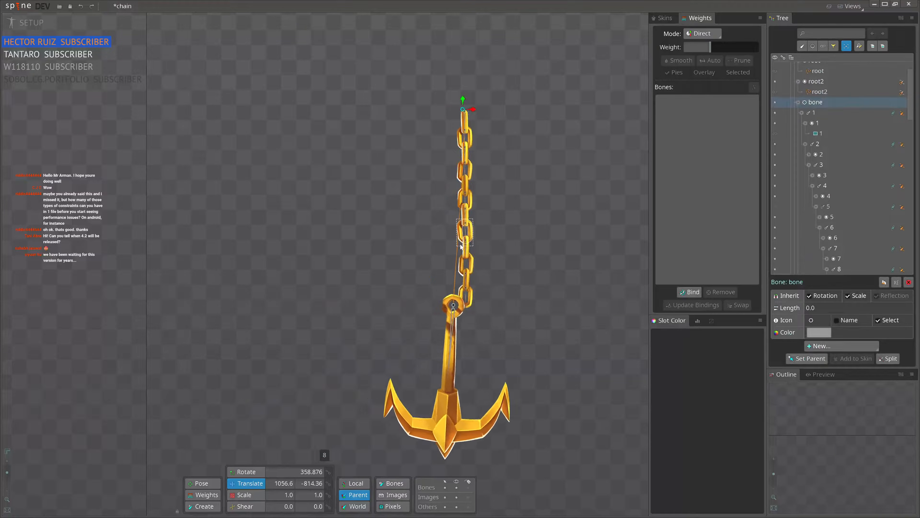
drag(536, 182, 354, 167)
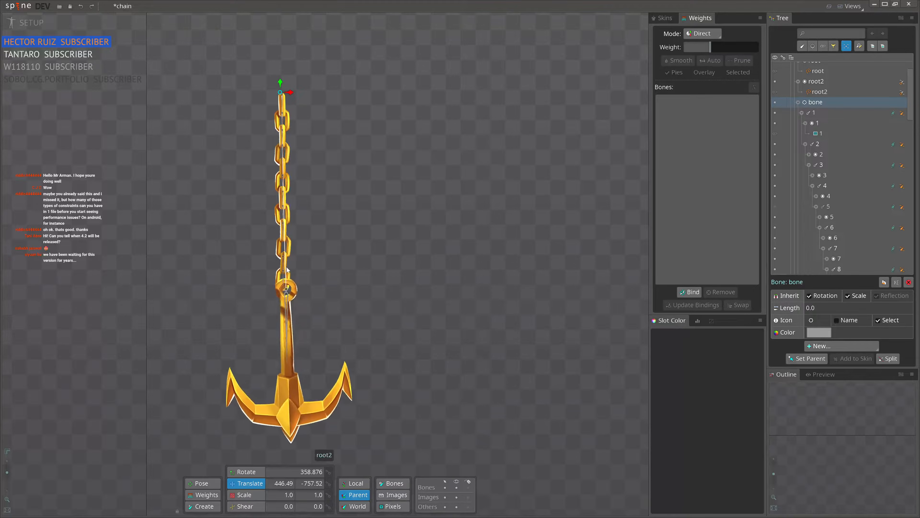
Step: Reorder the root2 path constraint to come after the anchor physics constraint
scroll(286, 269, up, 3)
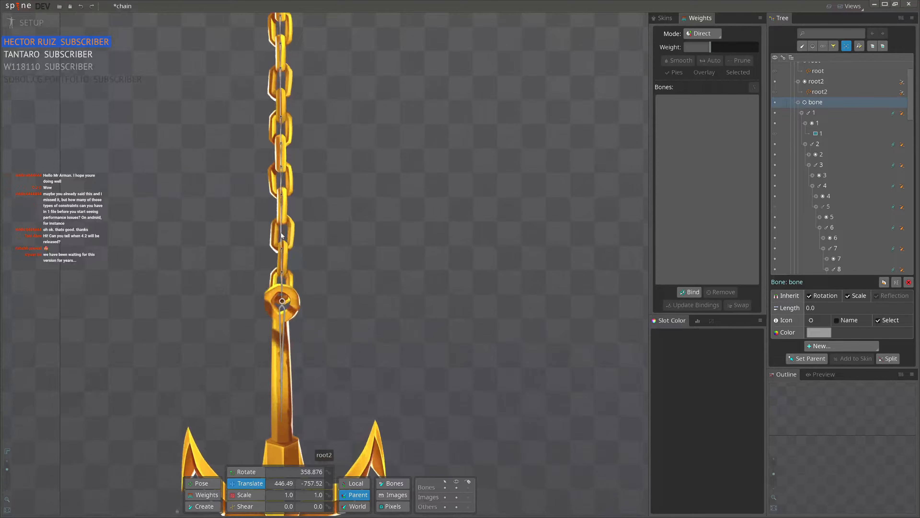
double_click(901, 103)
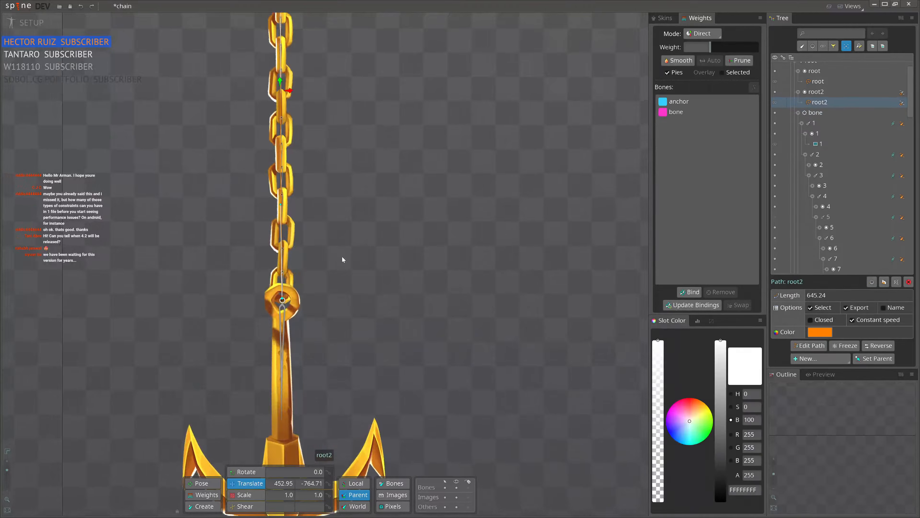
click(902, 104)
scroll(822, 199, down, 2)
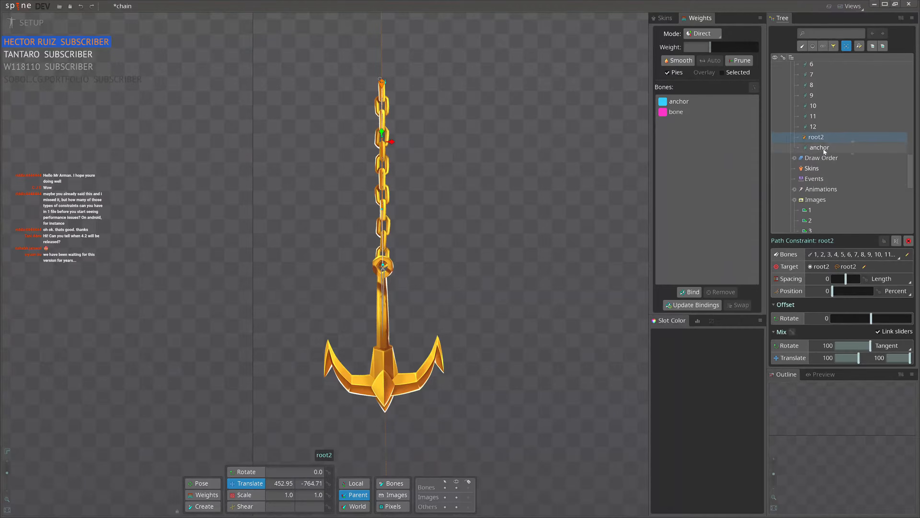
drag(817, 137, 826, 151)
Step: Move the chain's top bone to about 990.15, -967.07 and check that the anchor's ring follows the last link
drag(378, 80, 536, 140)
scroll(508, 337, up, 5)
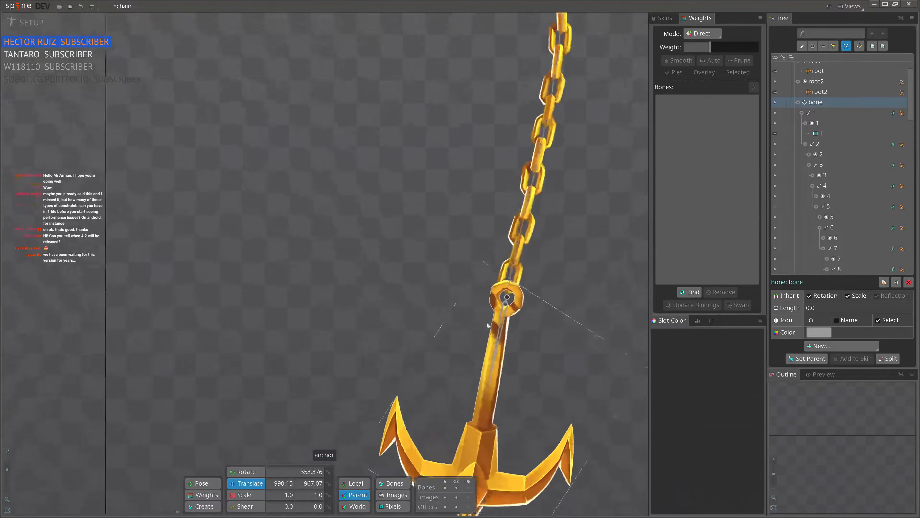
drag(579, 311, 455, 294)
scroll(439, 255, up, 2)
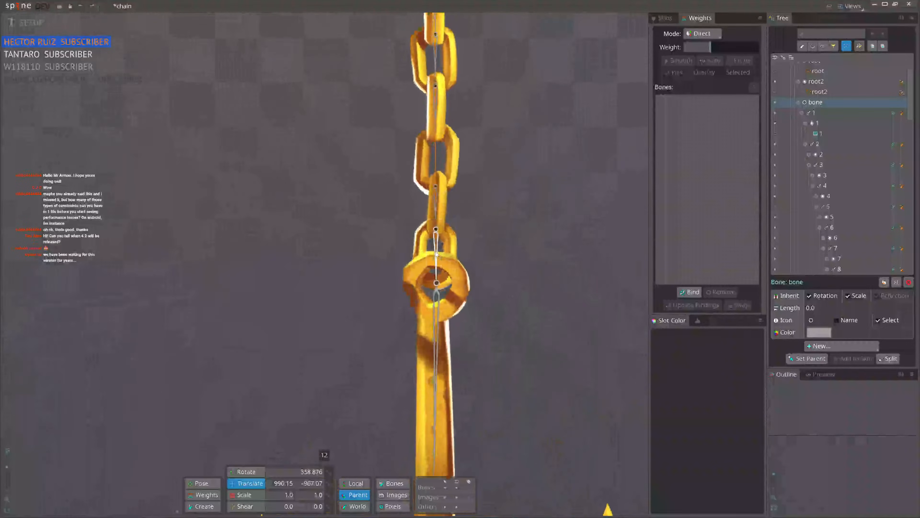
Step: Add a child bone to the chain's last bone, 12, placed at its tip, using local axes
click(438, 254)
scroll(438, 254, up, 5)
key(n)
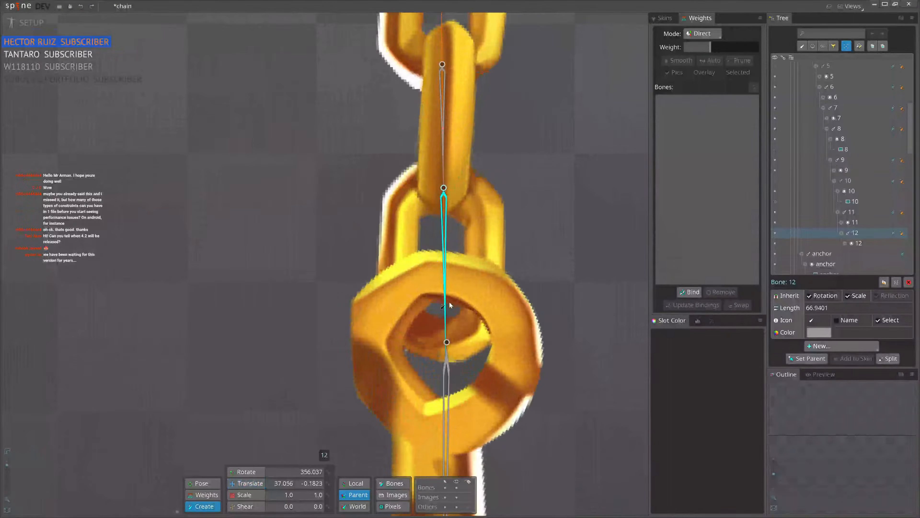
click(834, 346)
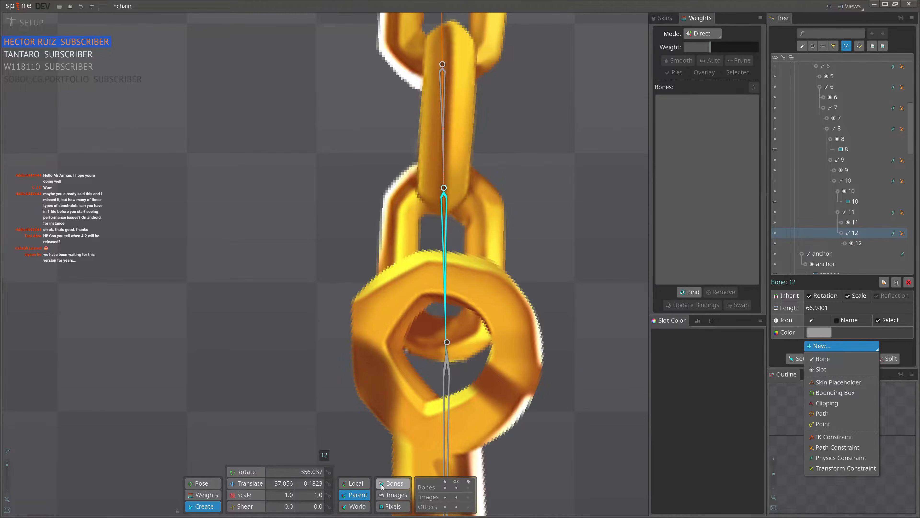
click(354, 483)
click(846, 343)
click(831, 360)
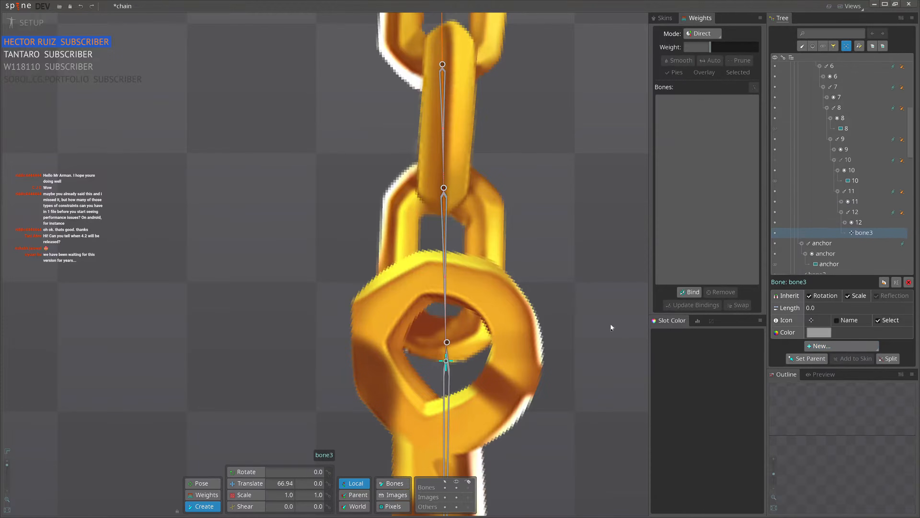
scroll(471, 348, down, 3)
Step: Reparent the anchor slot with its image to the new bone at the tip of bone 12
key(v)
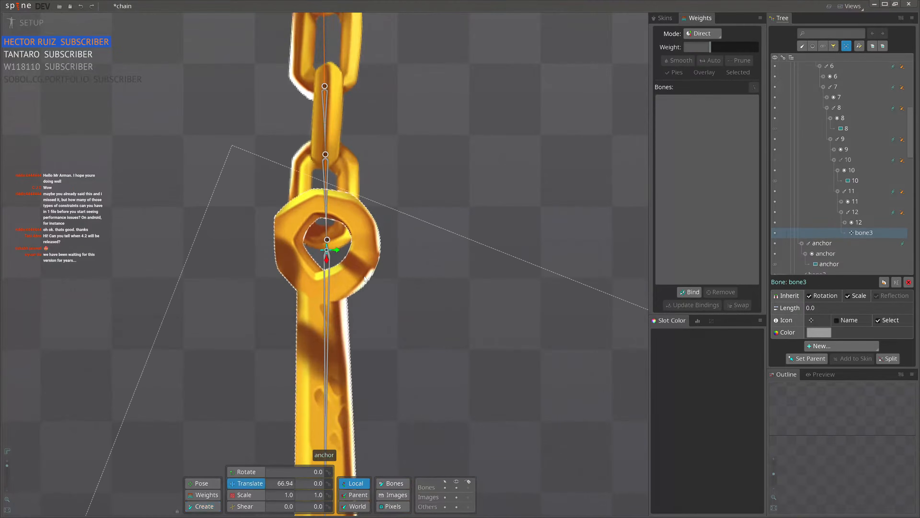
click(365, 278)
click(837, 236)
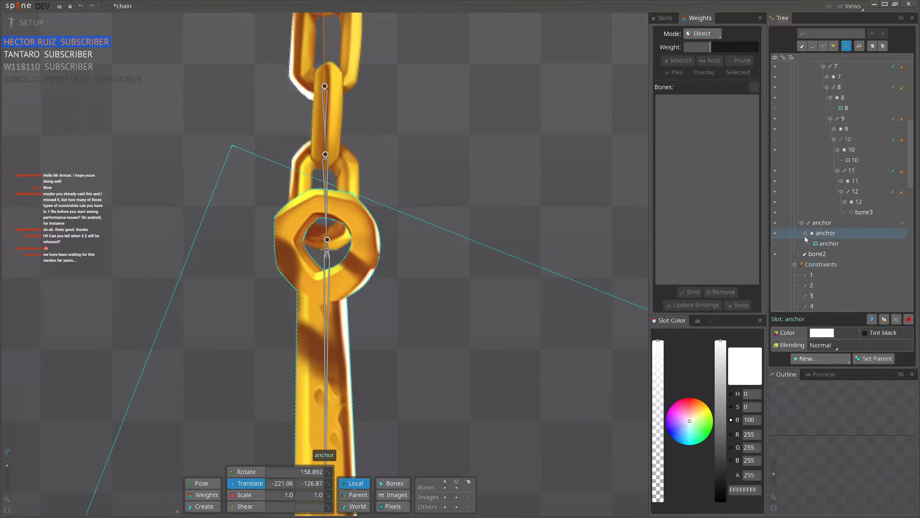
key(p)
click(326, 250)
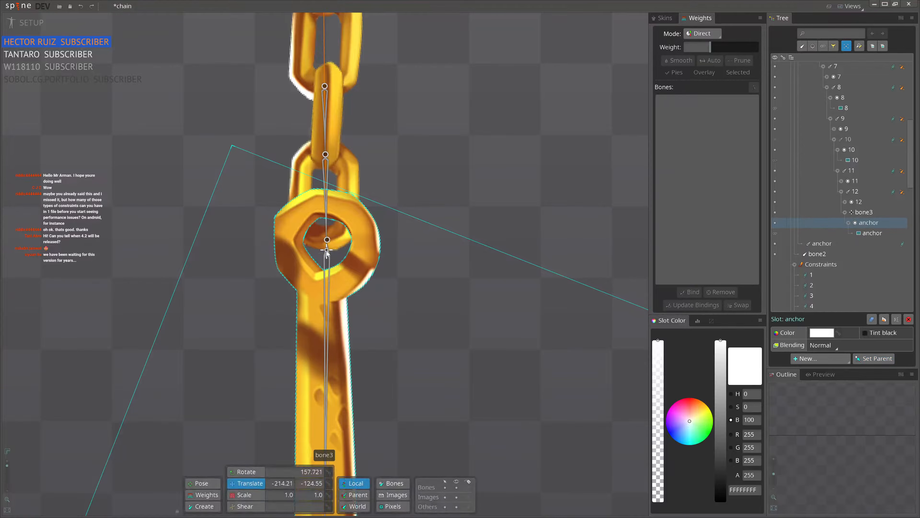
Step: Move the chain's top bone to about 1176.4, -1021.3 to check how the reparented anchor swings
click(326, 250)
scroll(354, 269, down, 5)
scroll(430, 224, down, 3)
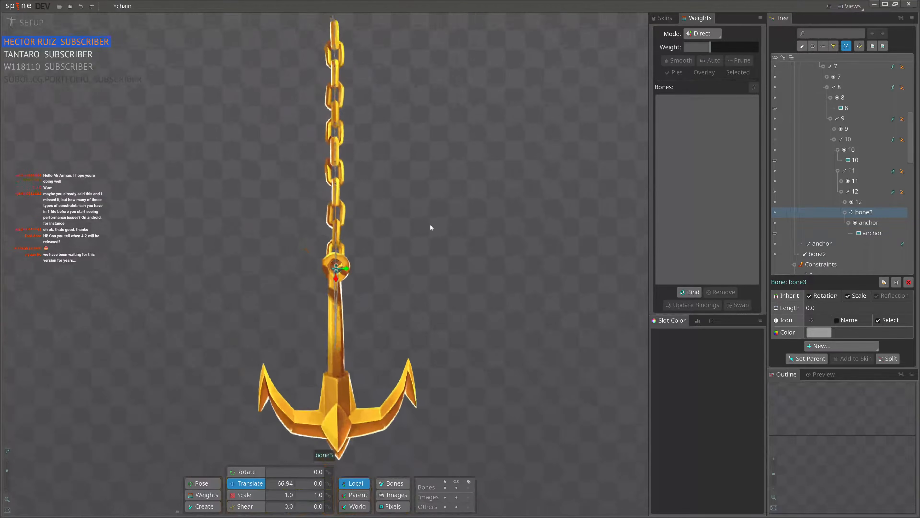
mouse_move(333, 97)
mouse_down()
mouse_move(138, 87)
mouse_move(543, 175)
mouse_move(486, 144)
mouse_move(218, 153)
mouse_move(578, 177)
mouse_move(485, 152)
mouse_move(317, 139)
mouse_move(199, 155)
mouse_move(501, 152)
mouse_move(600, 161)
mouse_move(262, 125)
mouse_move(512, 133)
mouse_move(422, 129)
mouse_move(152, 152)
mouse_move(497, 236)
mouse_move(462, 147)
mouse_move(340, 109)
mouse_up()
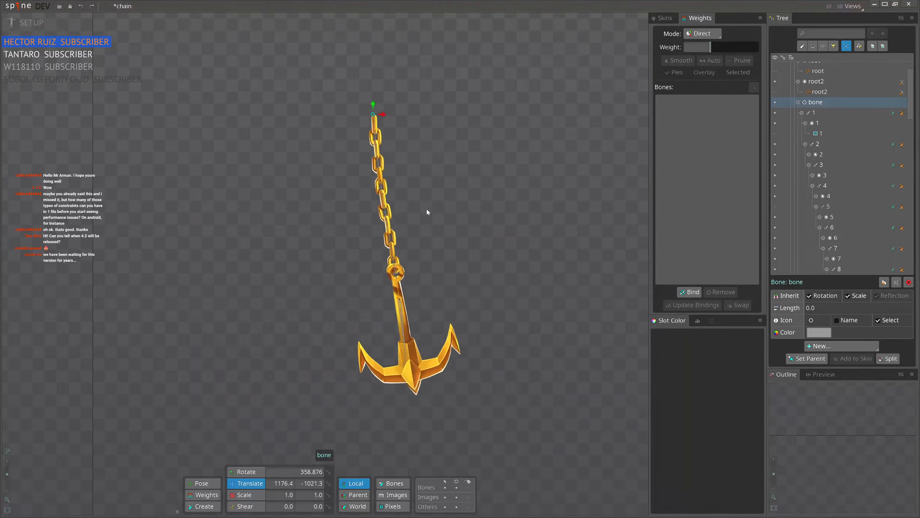
Step: Try moving the chain's top bone far sideways to test the anchor's swing, and undo the move
scroll(427, 278, up, 3)
drag(591, 185, 316, 184)
key(ctrl+z)
Step: Start a transform constraint on the anchor bone, with bone3 at the end of the chain as its target
scroll(284, 256, up, 5)
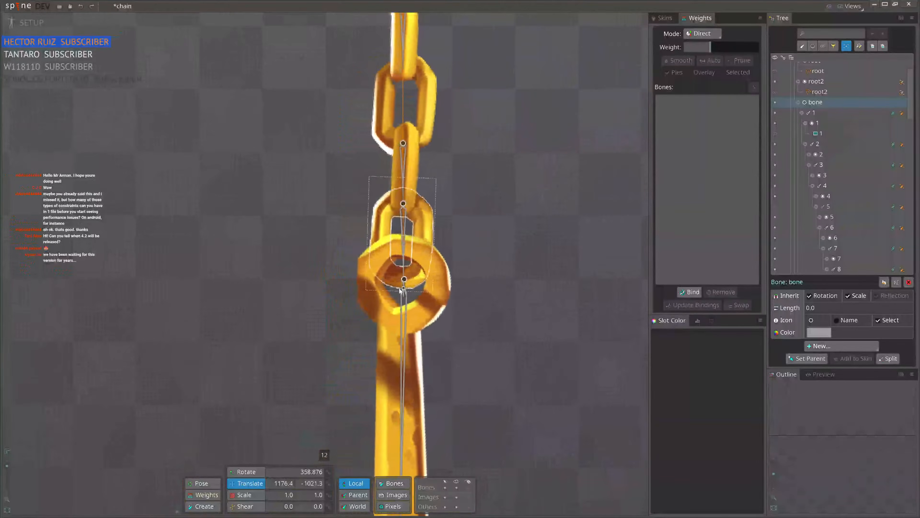
scroll(417, 288, down, 3)
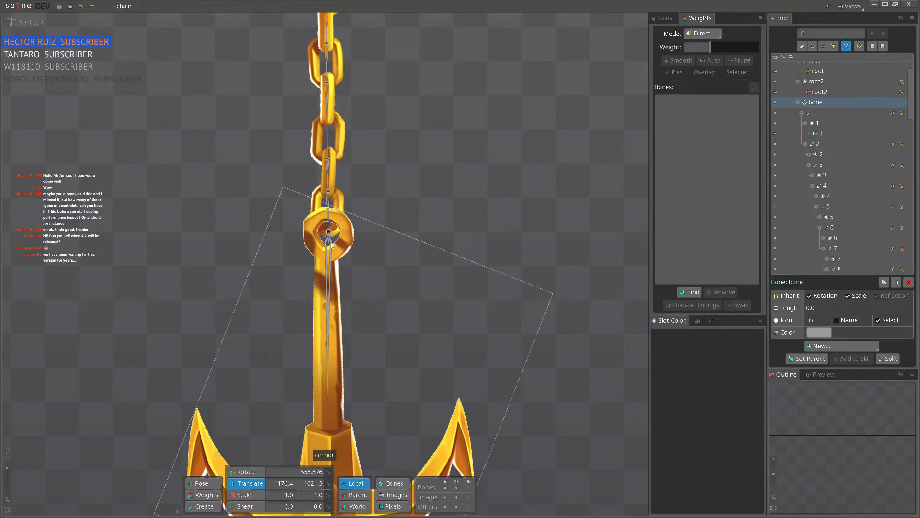
click(330, 255)
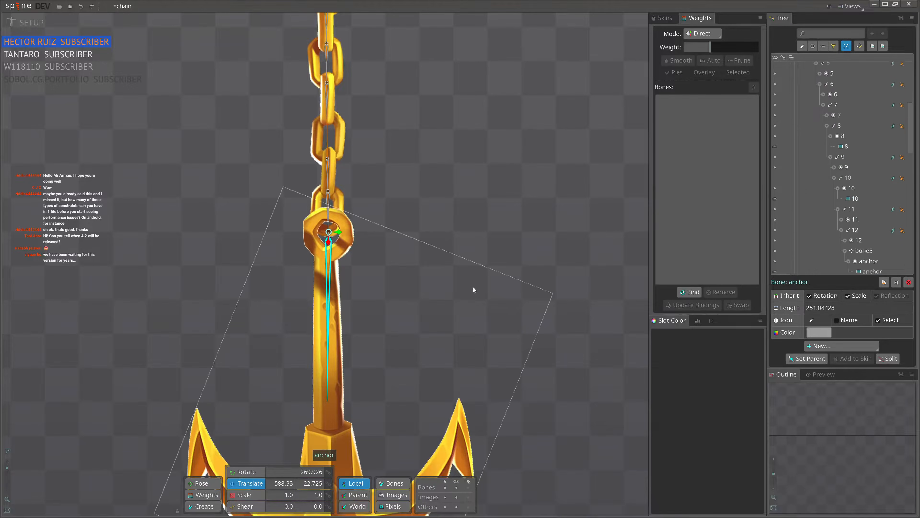
click(840, 345)
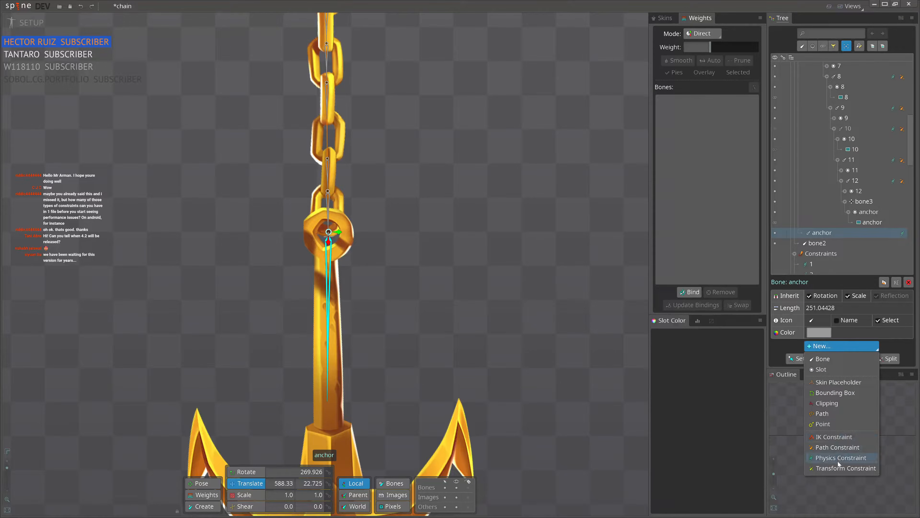
click(836, 471)
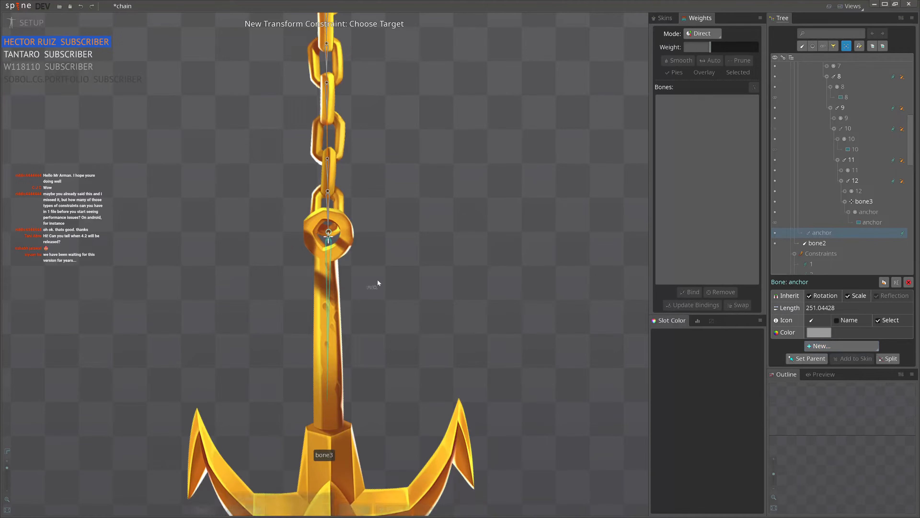
click(328, 241)
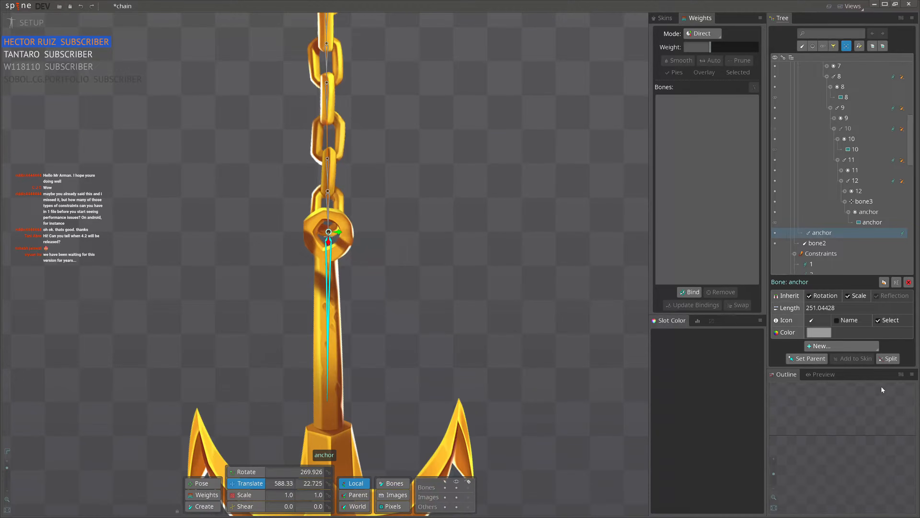
Step: Create a transform constraint named anchor on bone3 with the anchor bone as its target
scroll(348, 230, up, 4)
click(348, 228)
click(847, 346)
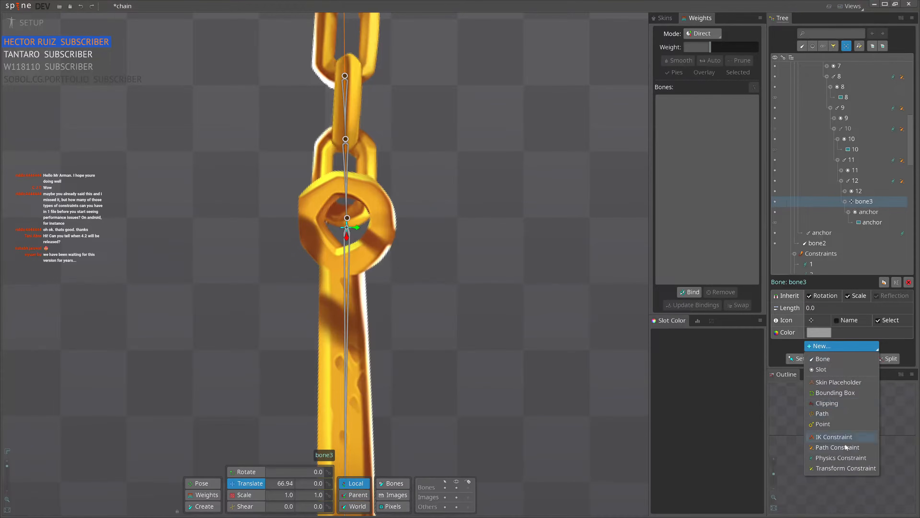
click(836, 468)
click(346, 248)
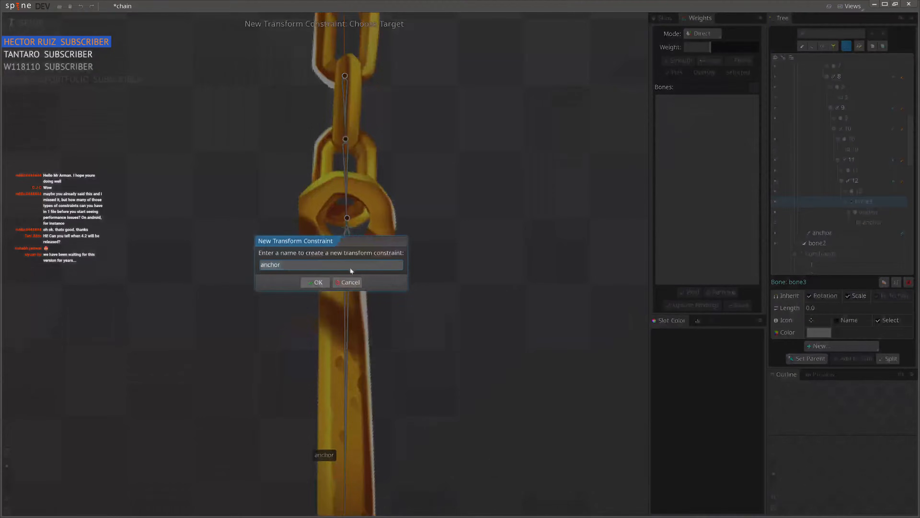
click(314, 283)
Step: Match the anchor transform constraint's offset to the current pose and set its rotate mix to 100
scroll(373, 311, down, 3)
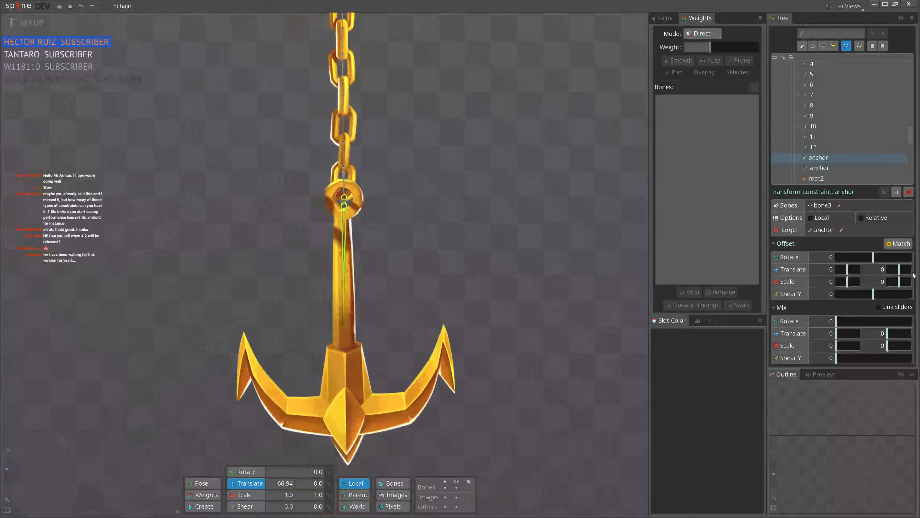
click(898, 247)
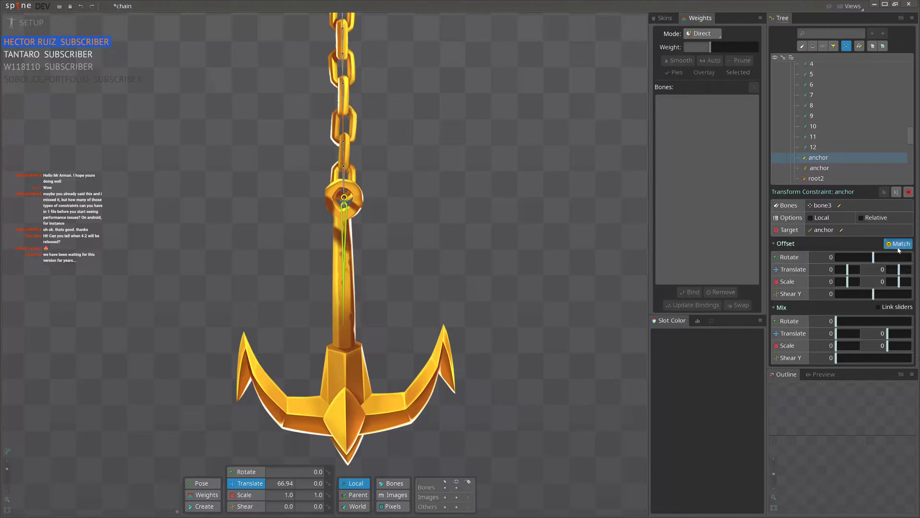
click(910, 321)
Step: Move the anchor transform constraint below root2 in the constraint order
scroll(441, 271, down, 3)
drag(433, 240, 404, 336)
key(space)
mouse_move(340, 82)
mouse_down()
mouse_move(144, 78)
mouse_move(537, 85)
mouse_move(582, 101)
mouse_move(230, 90)
mouse_move(226, 82)
mouse_move(340, 82)
mouse_up()
scroll(869, 145, down, 3)
click(896, 104)
scroll(848, 146, down, 6)
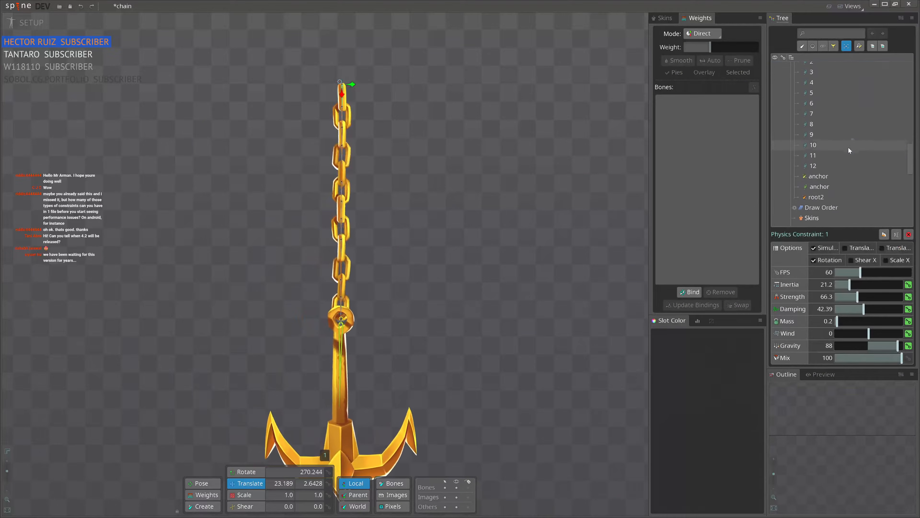
drag(827, 133, 826, 151)
Step: Test the chain's swing by moving the bone at its upper end, and inspect the anchor physics constraint's settings
drag(340, 82, 227, 111)
drag(376, 107, 511, 101)
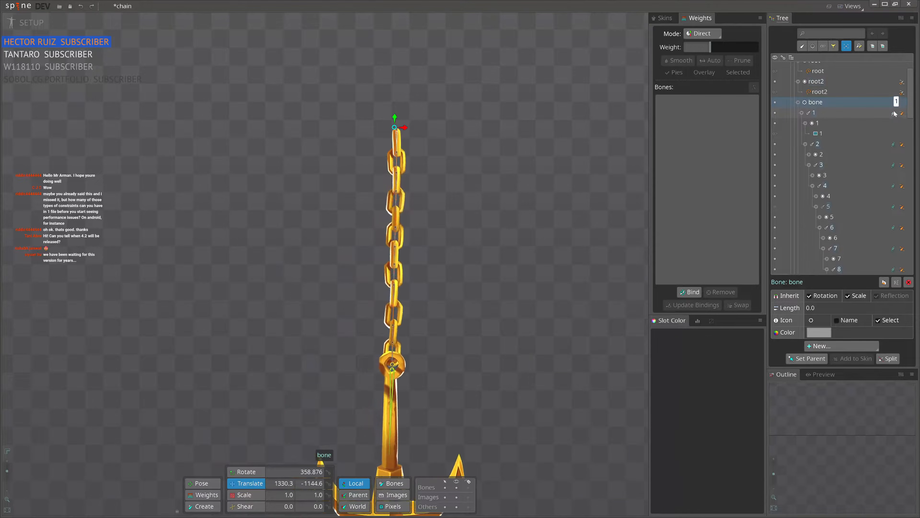
click(902, 113)
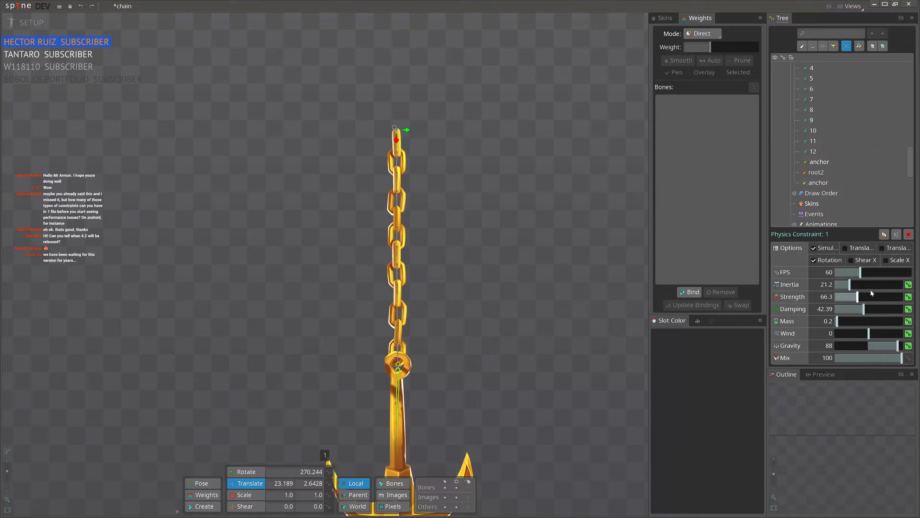
click(828, 162)
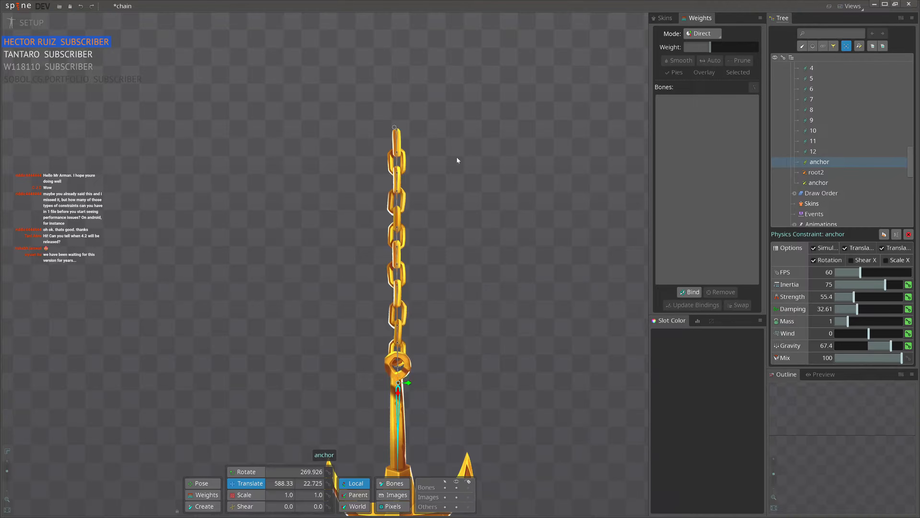
drag(396, 128, 326, 139)
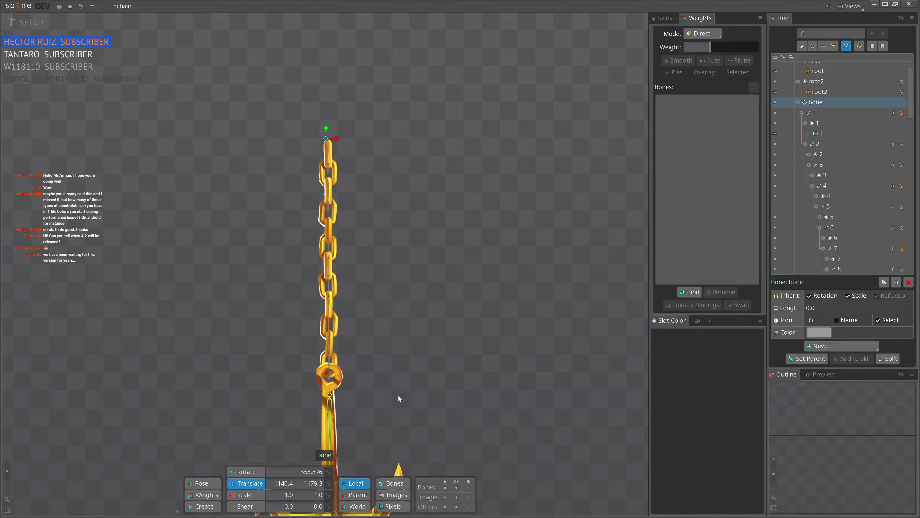
Step: Set the anchor physics constraint's damping to 17.93 and mass to 0.47, and swing the chain by its upper bone to test it
click(334, 413)
click(893, 233)
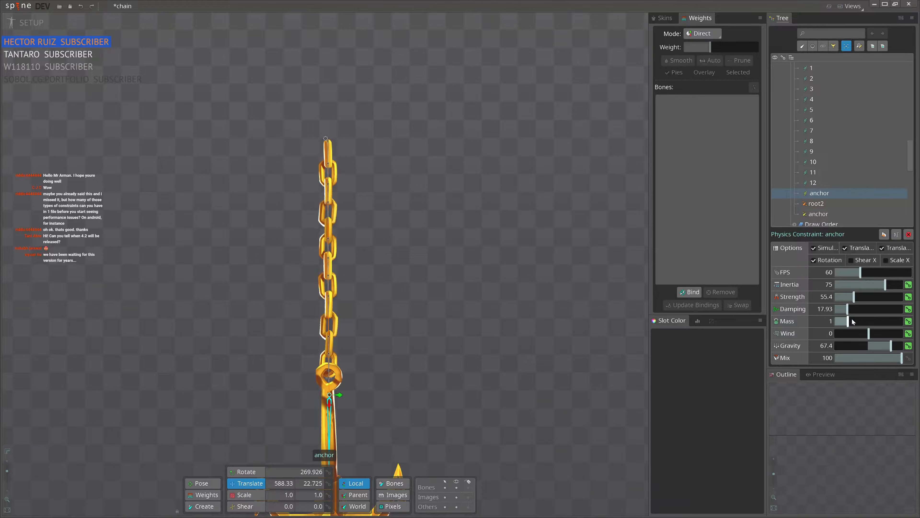
scroll(456, 268, down, 2)
drag(456, 268, 508, 226)
drag(408, 127, 438, 161)
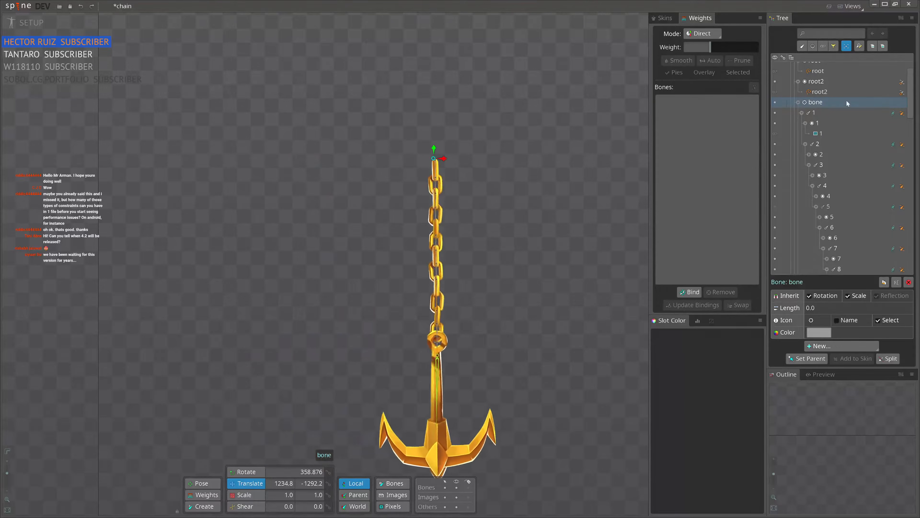
Step: Disable rotation in the anchor bone's physics constraint
click(893, 113)
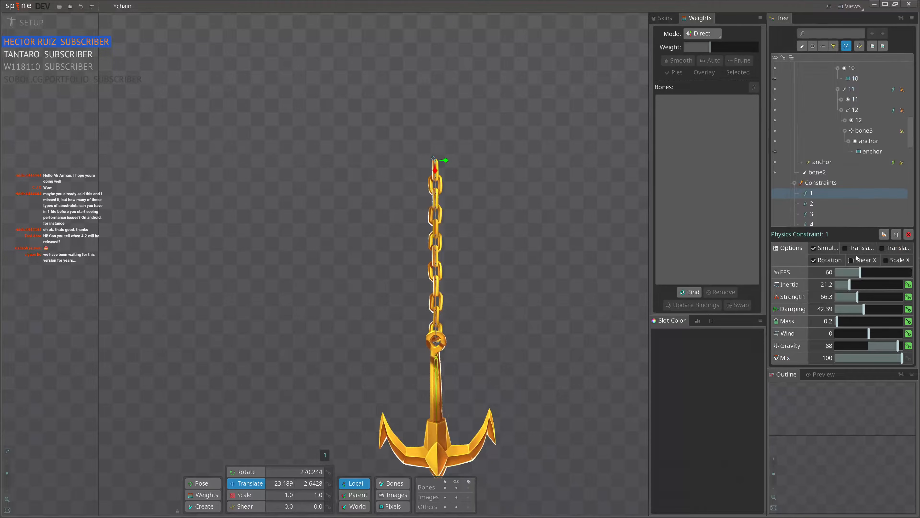
scroll(833, 199, down, 10)
click(818, 119)
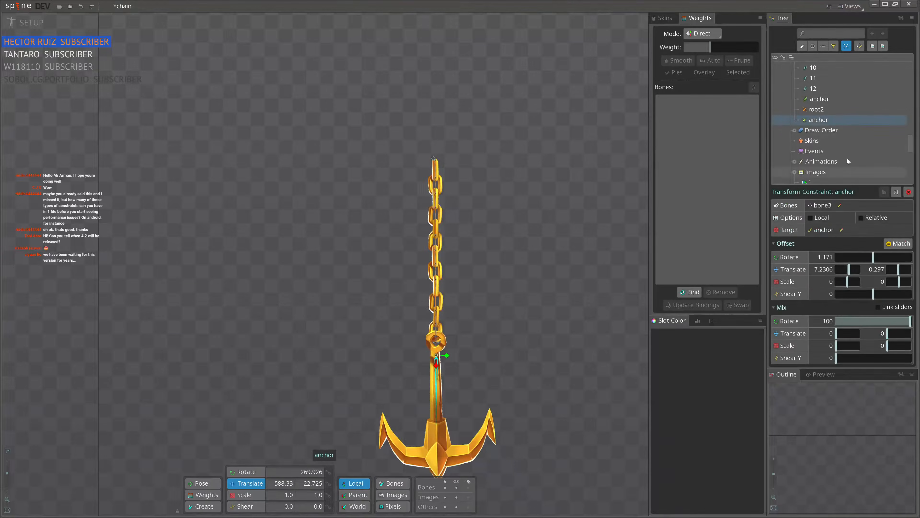
click(815, 100)
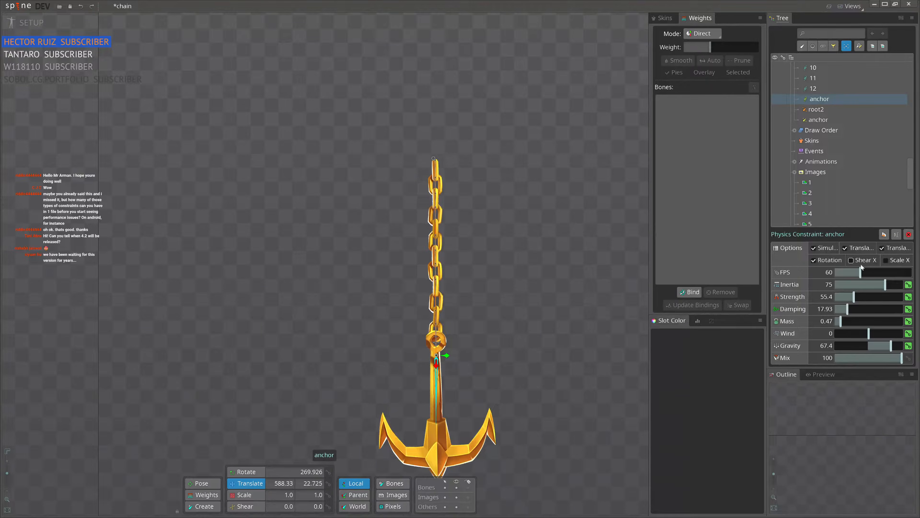
click(824, 264)
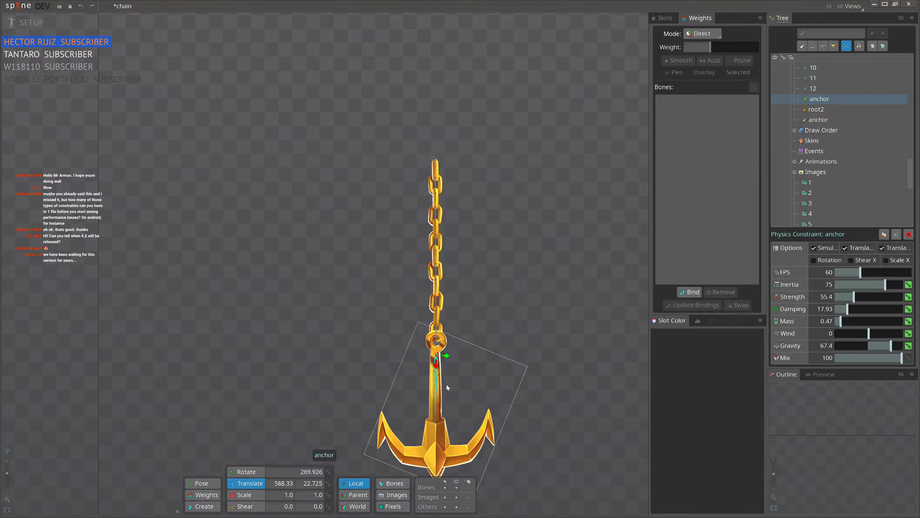
Step: Add a second physics constraint for rotation to the anchor bone with inertia 54.89, strength 64.1, damping 19.57 and gravity 82.6
key(space)
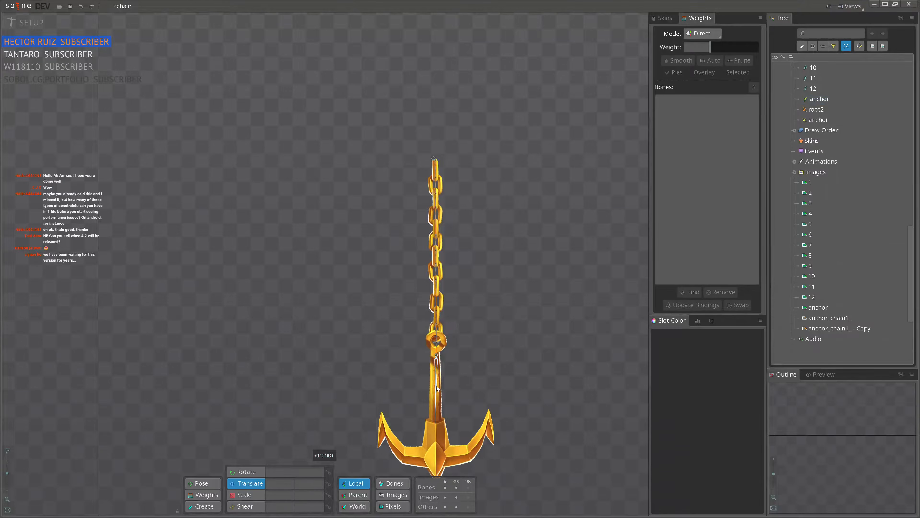
click(436, 387)
click(834, 346)
click(835, 457)
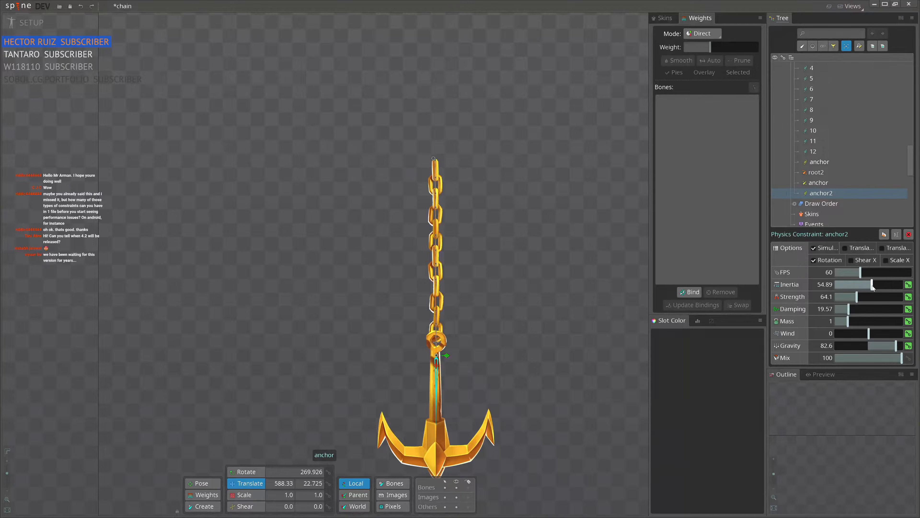
drag(434, 159, 344, 147)
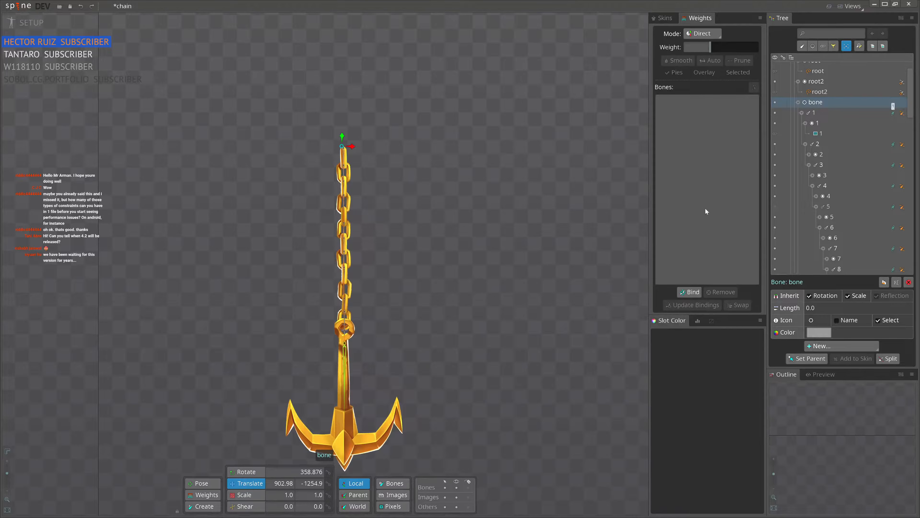
Step: Raise the anchor2 physics constraint's inertia to 82.61 and test the swing by moving the chain's upper bone
click(344, 380)
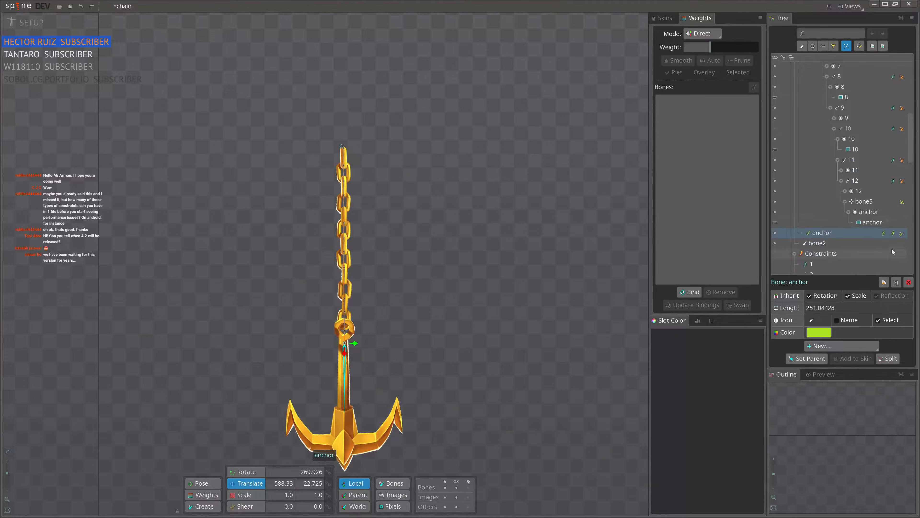
click(881, 234)
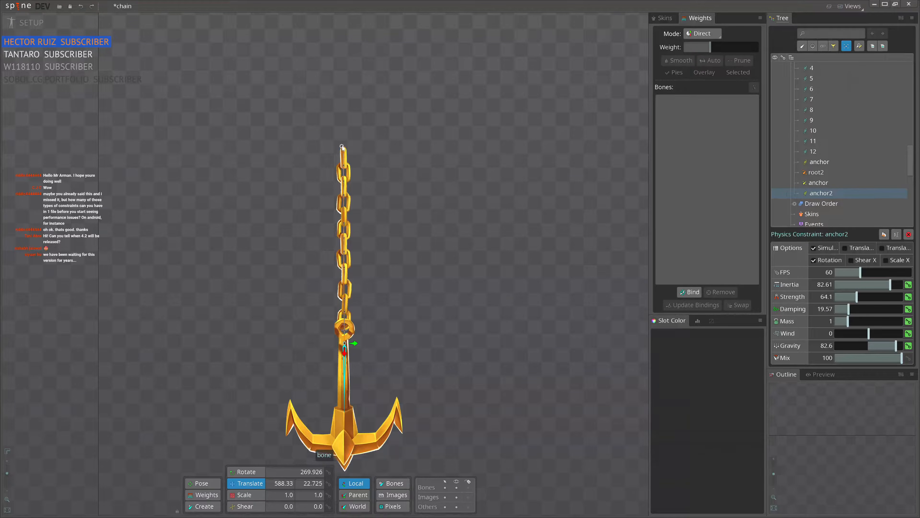
drag(342, 147, 363, 112)
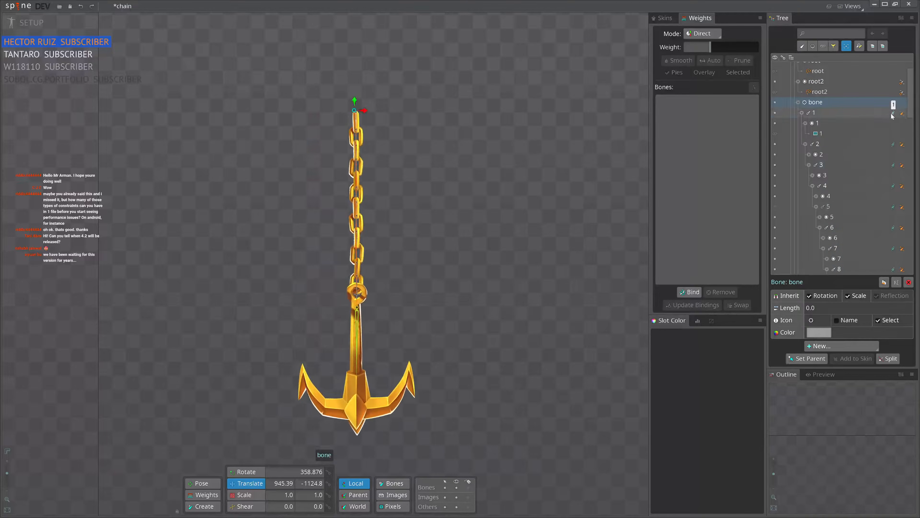
Step: Move the anchor transform constraint below anchor2 in the constraint order and test the chain's swing
click(893, 113)
scroll(829, 152, down, 4)
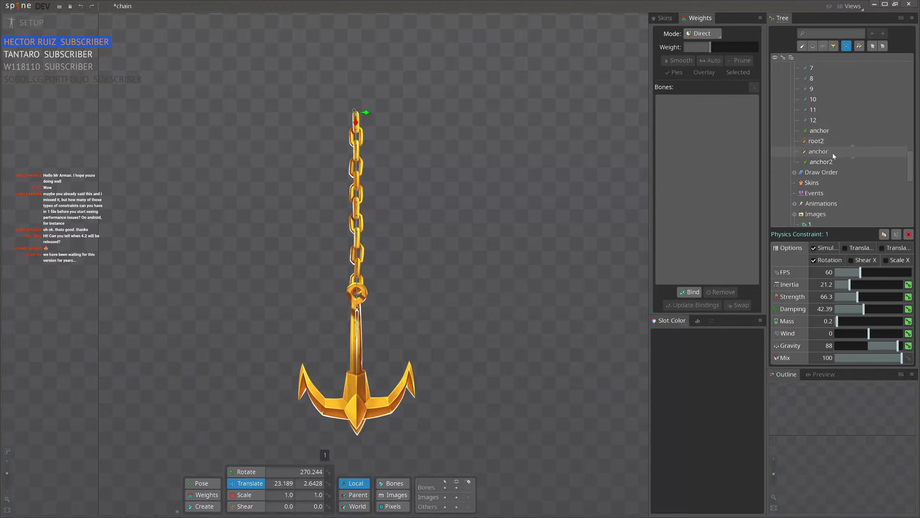
drag(821, 139, 824, 164)
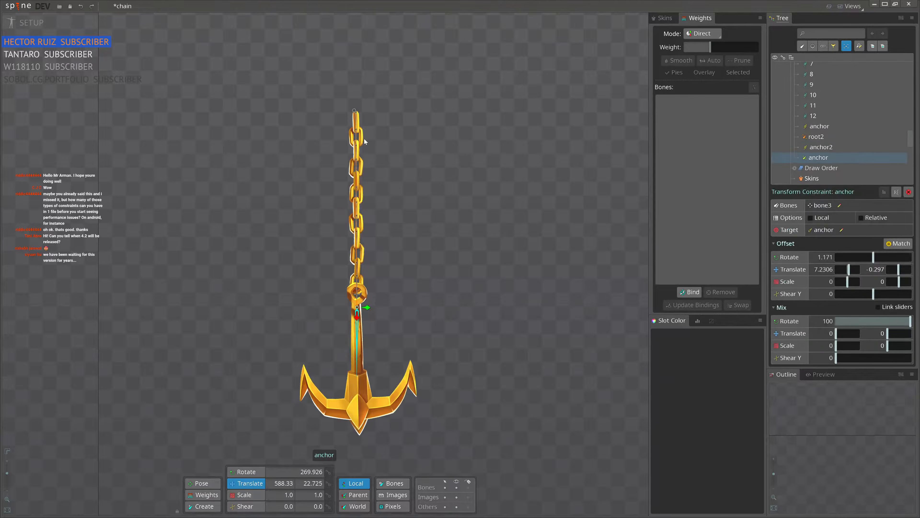
drag(355, 110, 303, 115)
drag(493, 214, 532, 167)
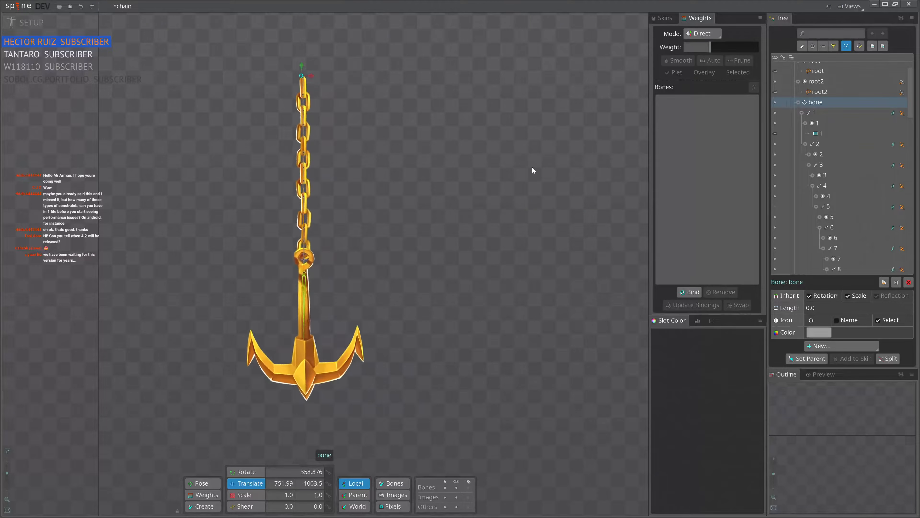
Step: Set the anchor2 physics constraint's inertia to 100, damping to 15.76 and mass to 1.75, and swing the chain to test it
click(893, 113)
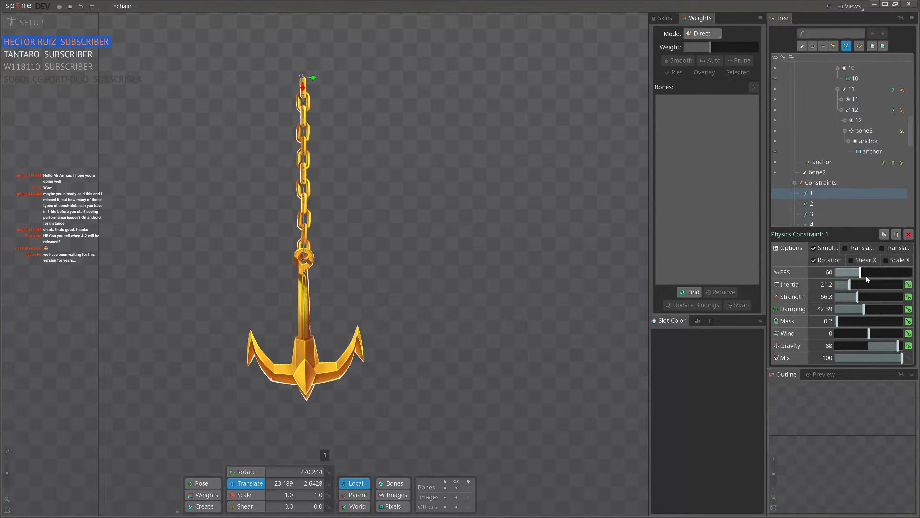
scroll(870, 187, down, 6)
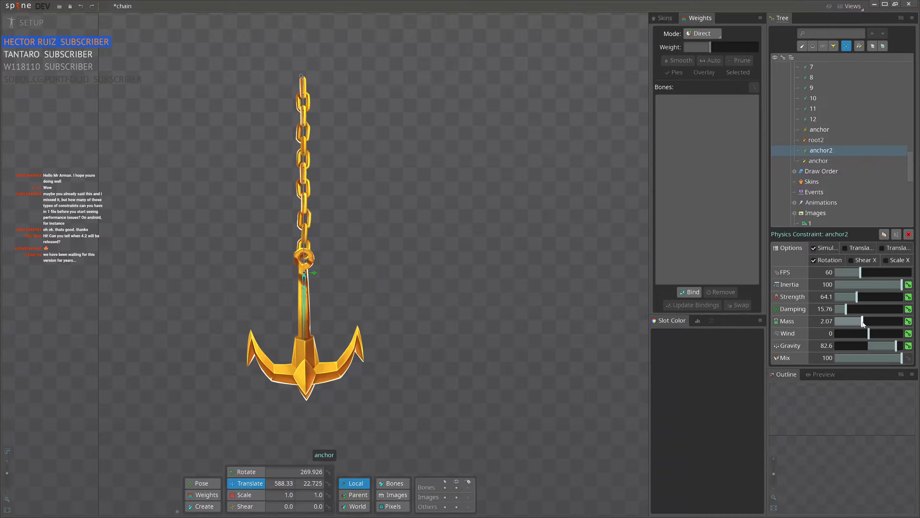
drag(303, 77, 286, 96)
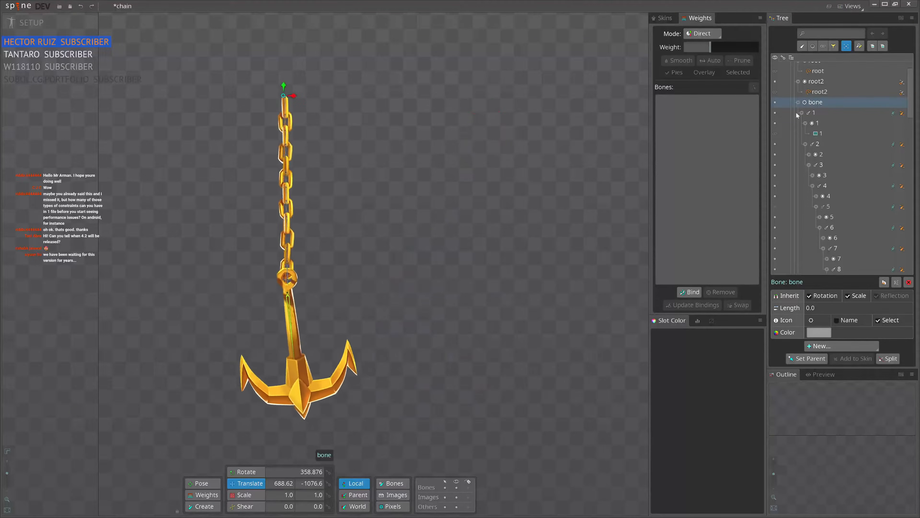
Step: Move the root2 constraint to the end of the constraint order, below the anchor transform constraint
click(892, 113)
scroll(849, 147, down, 8)
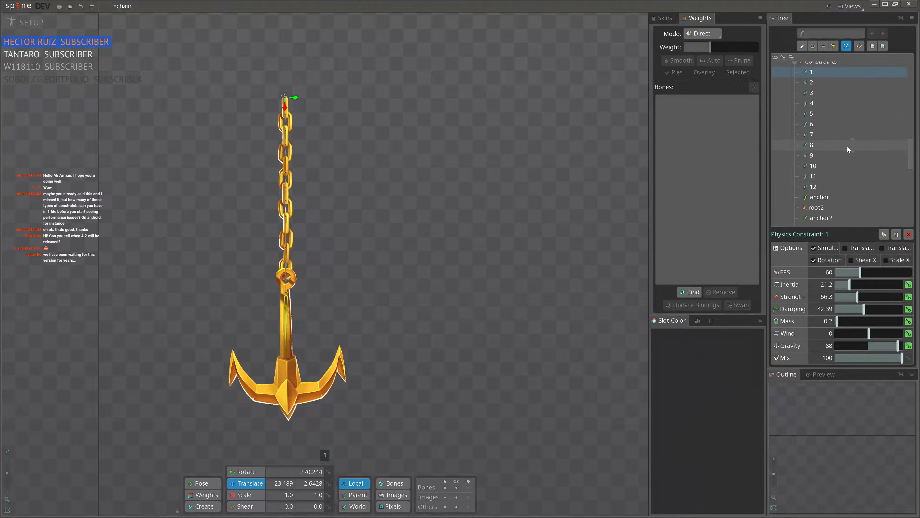
click(818, 110)
drag(803, 111, 821, 134)
Step: Move the bone at the chain's upper end and rotate it to about 271 degrees to test the chain held sideways
key(space)
drag(283, 96, 329, 142)
key(c)
drag(503, 133, 353, 272)
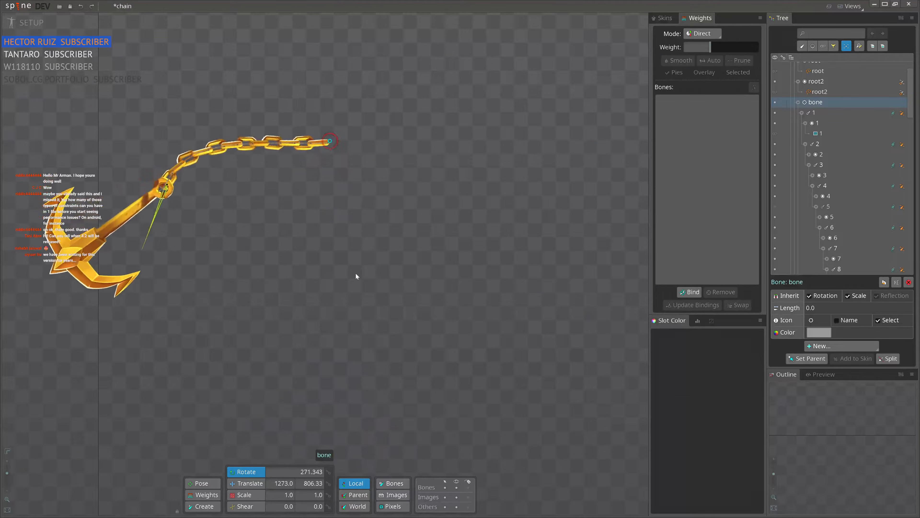
Step: Set the anchor2 physics constraint's gravity to 154.3 and its strength to 13
scroll(154, 192, up, 2)
click(176, 182)
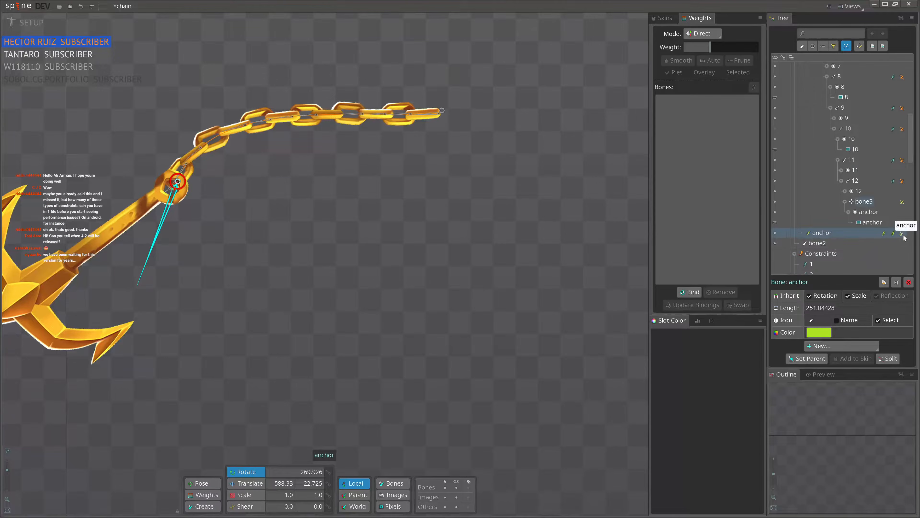
click(883, 235)
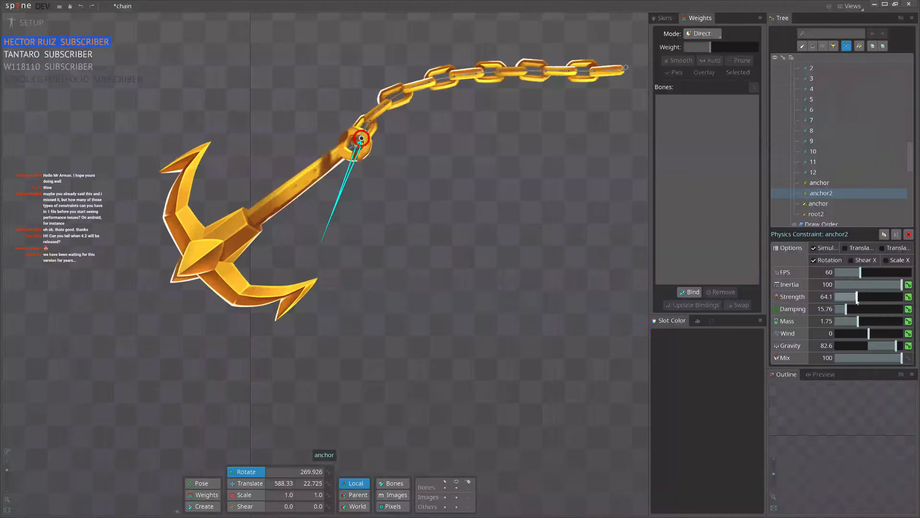
drag(856, 296, 844, 296)
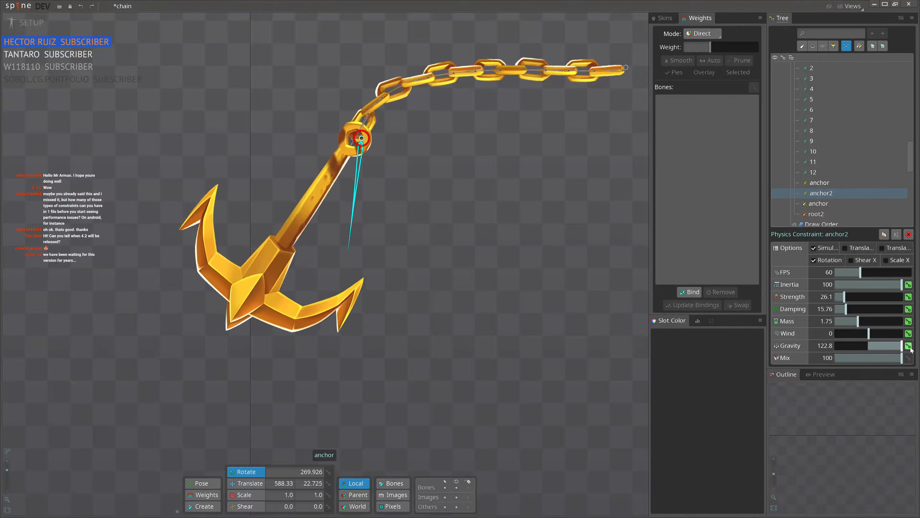
drag(894, 346, 904, 346)
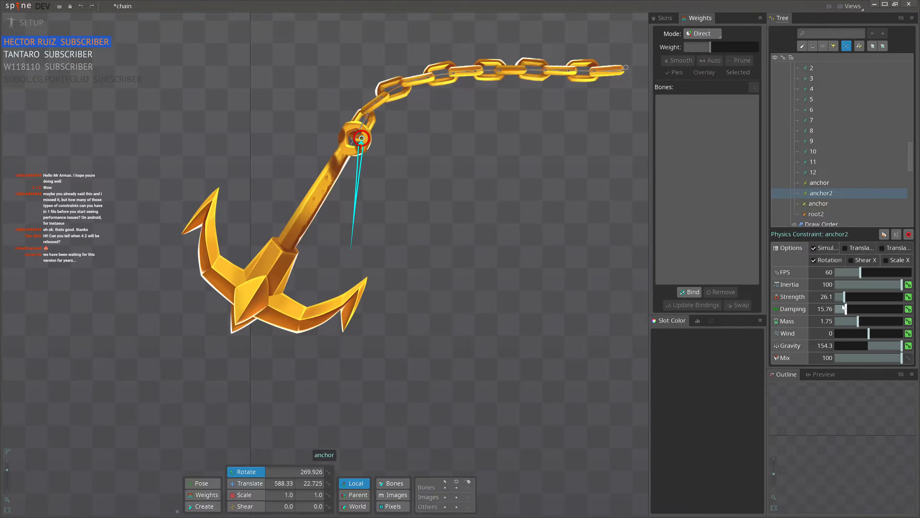
drag(844, 297, 836, 297)
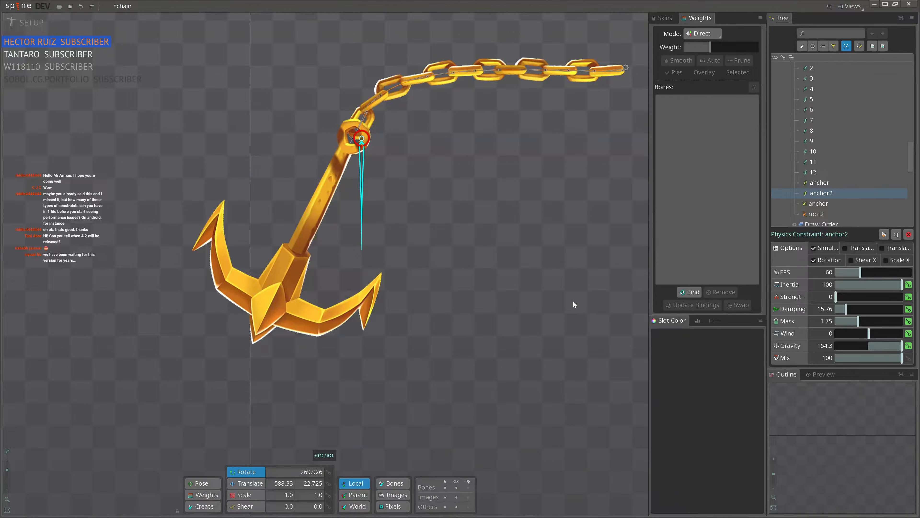
drag(837, 297, 840, 297)
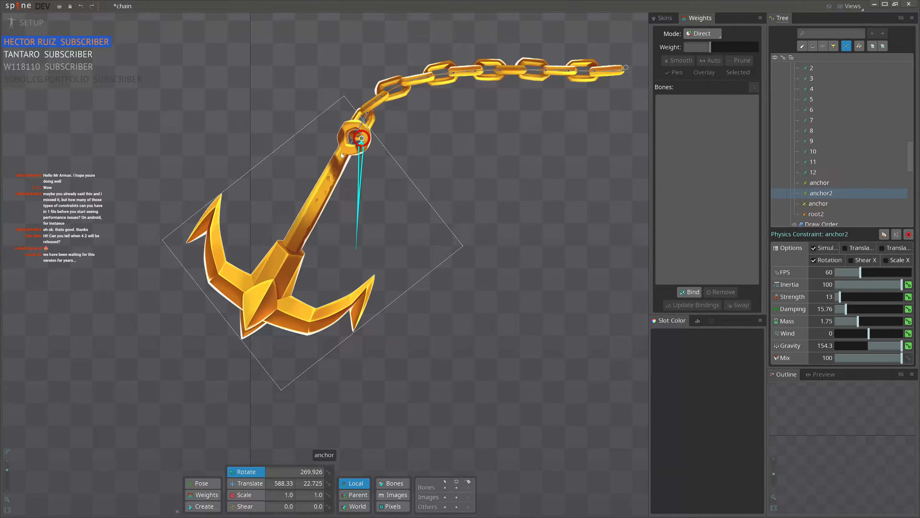
Step: Move the bone at the chain's upper end and rotate it to about 355 degrees so the chain and anchor hang straight down
click(353, 141)
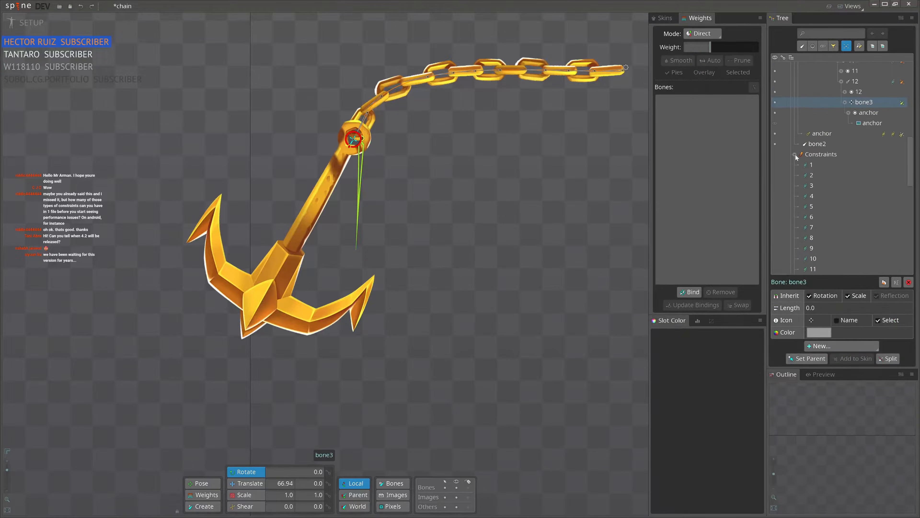
click(903, 112)
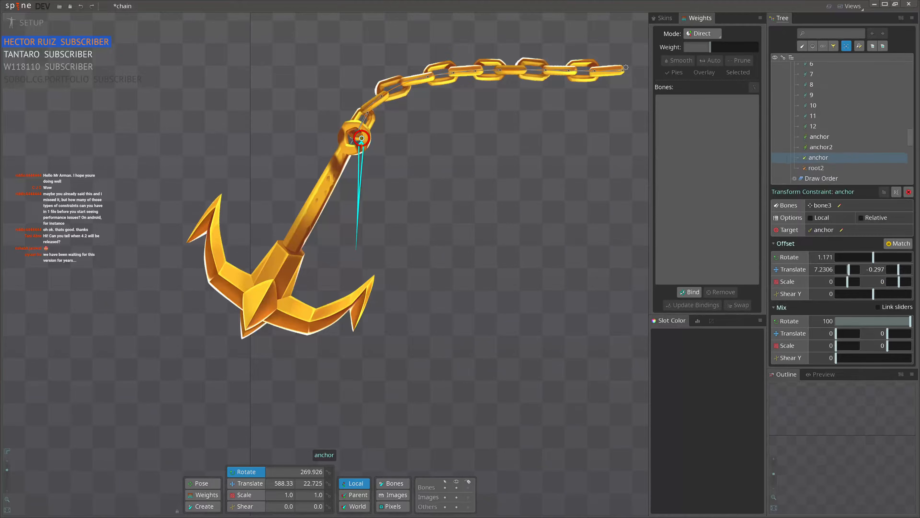
drag(429, 238, 460, 249)
click(35, 22)
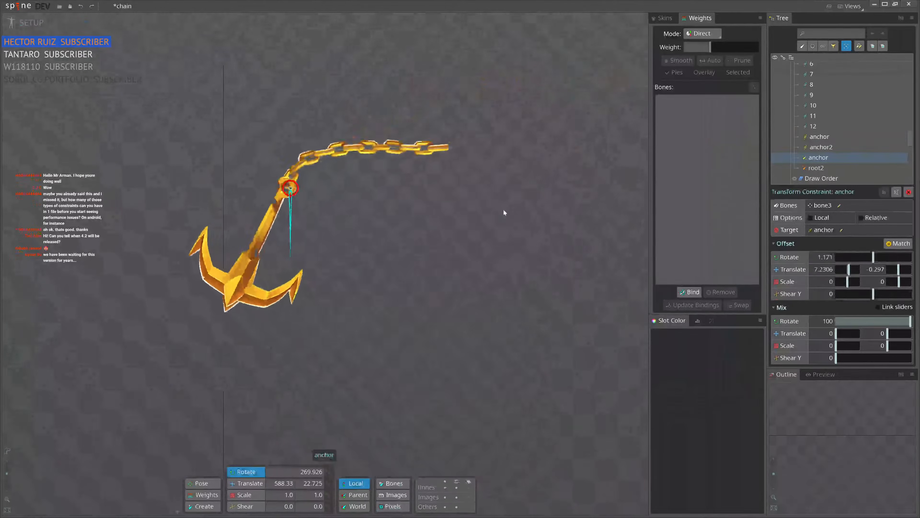
key(v)
click(398, 155)
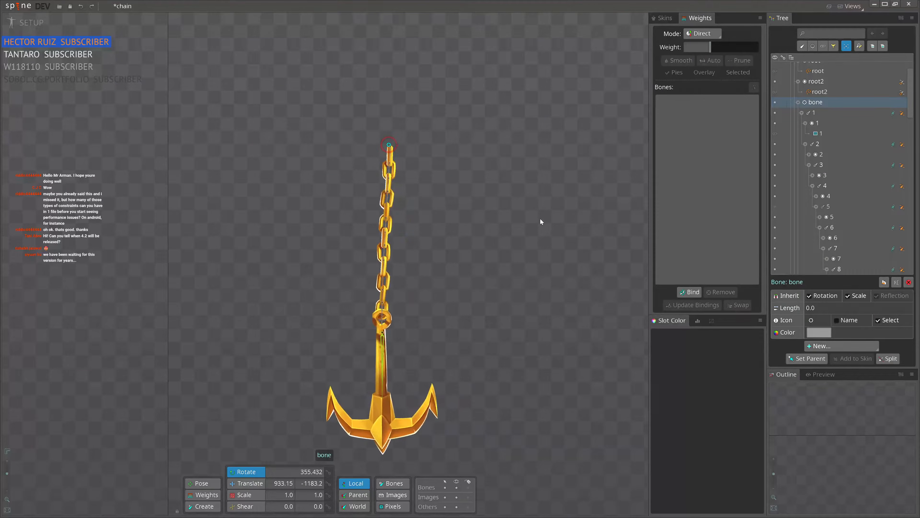
Step: Match the anchor transform constraint's offsets to the current pose and move the constraint below root2 in the constraint order
scroll(413, 351, up, 3)
click(366, 303)
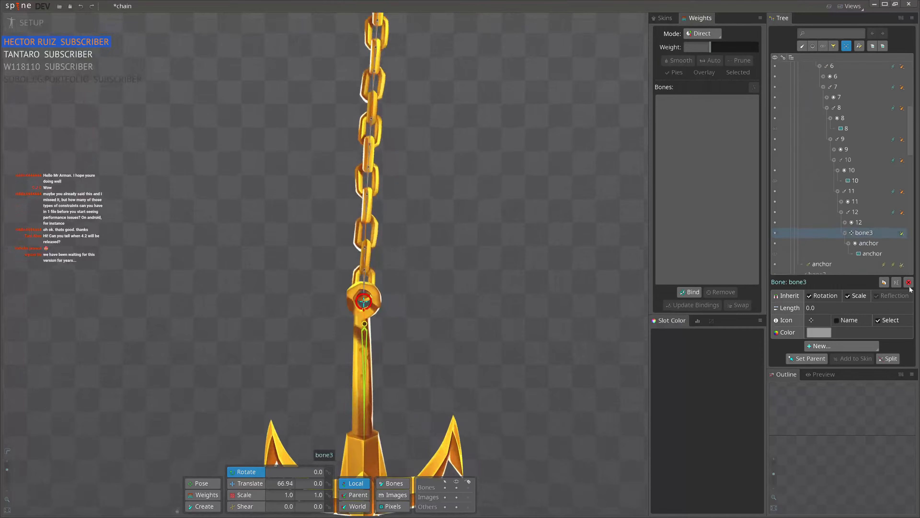
scroll(402, 362, up, 2)
drag(402, 362, 410, 281)
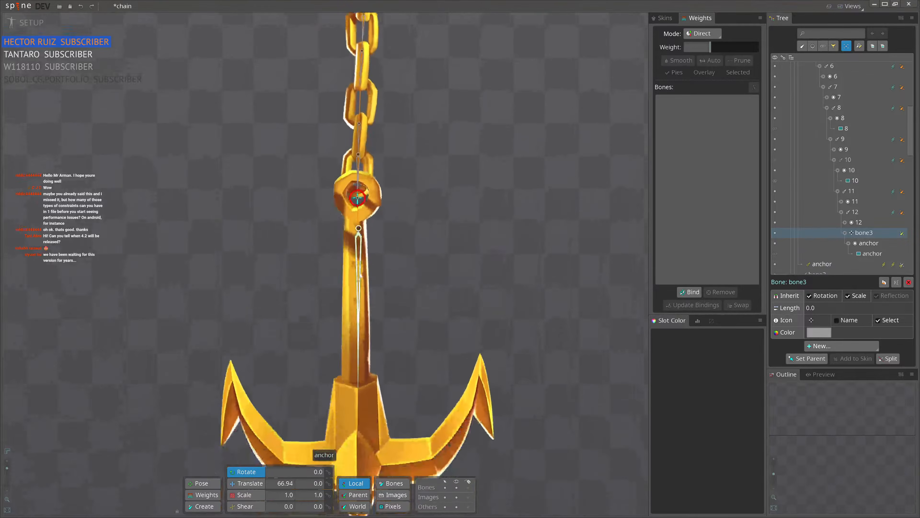
click(896, 281)
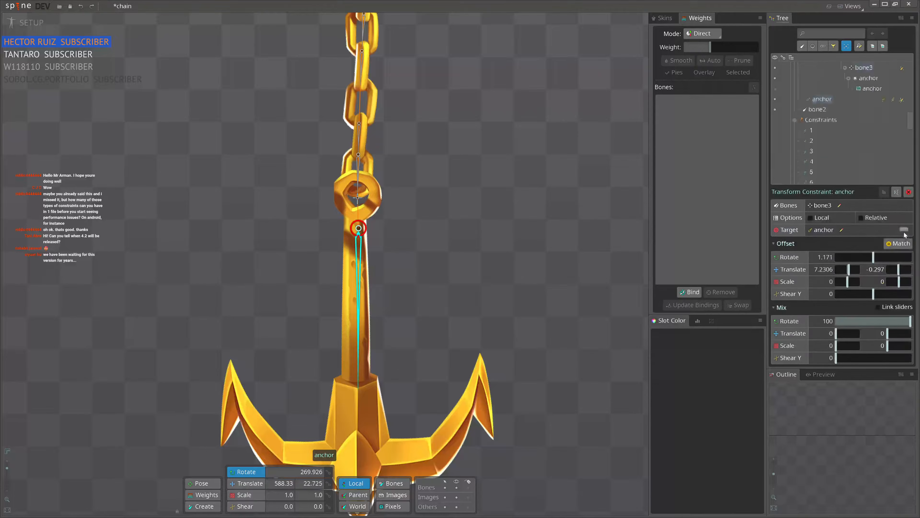
click(895, 250)
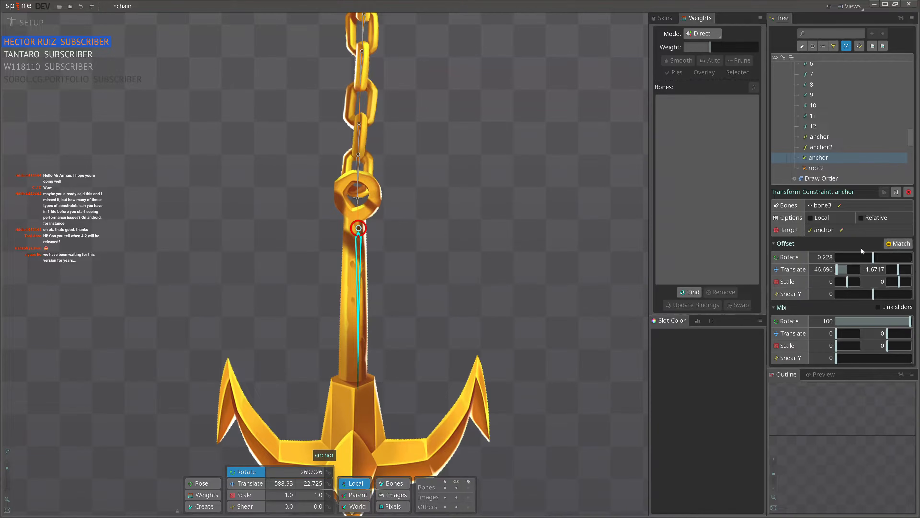
drag(821, 159, 831, 172)
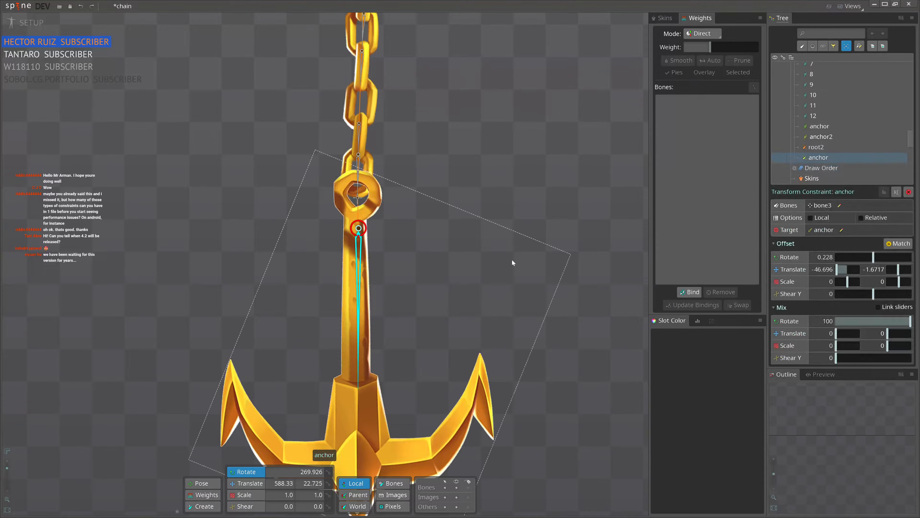
Step: Move the bone at the chain's upper end and rotate it to about 279 degrees to examine the chain and anchor held sideways
scroll(349, 177, down, 1)
key(space)
key(v)
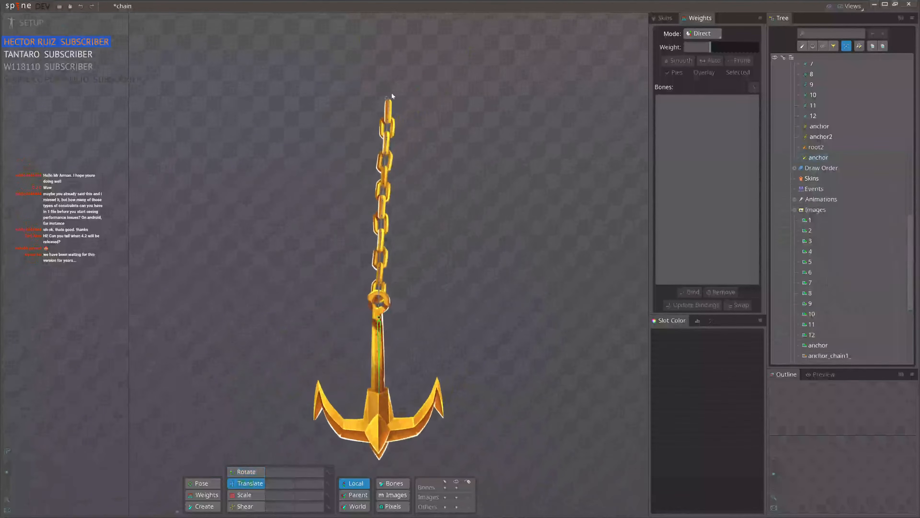
click(391, 94)
key(c)
drag(411, 101, 398, 170)
drag(268, 133, 288, 166)
scroll(337, 159, up, 2)
scroll(337, 160, up, 1)
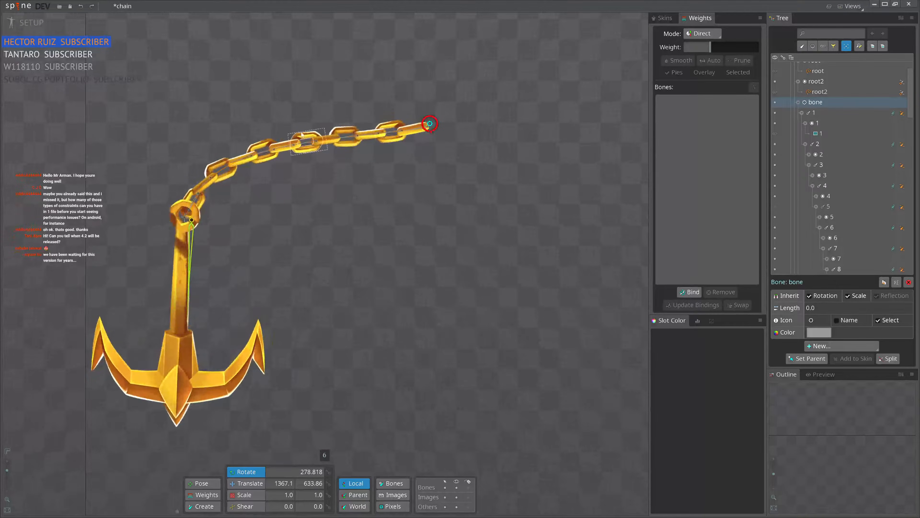
scroll(195, 215, up, 2)
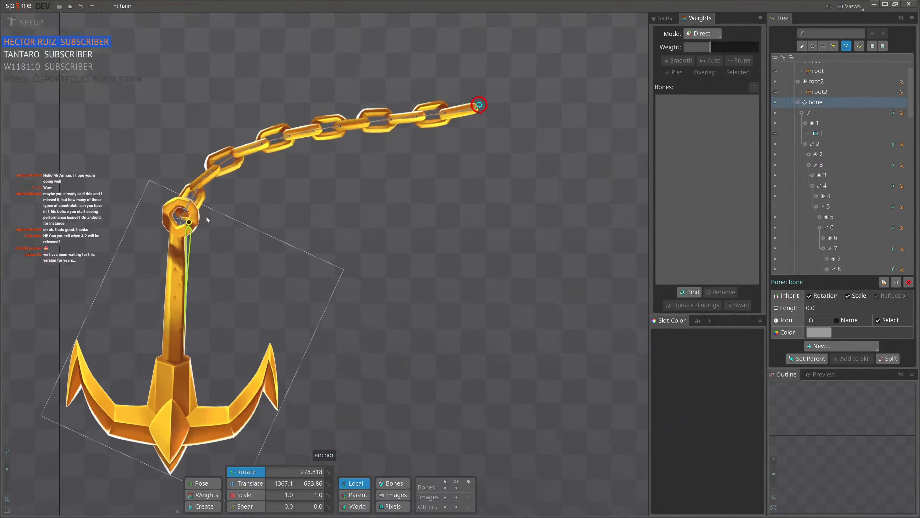
Step: Set the anchor physics constraint's strength to 25, gravity to 90.2 and mass to 1.7
click(191, 228)
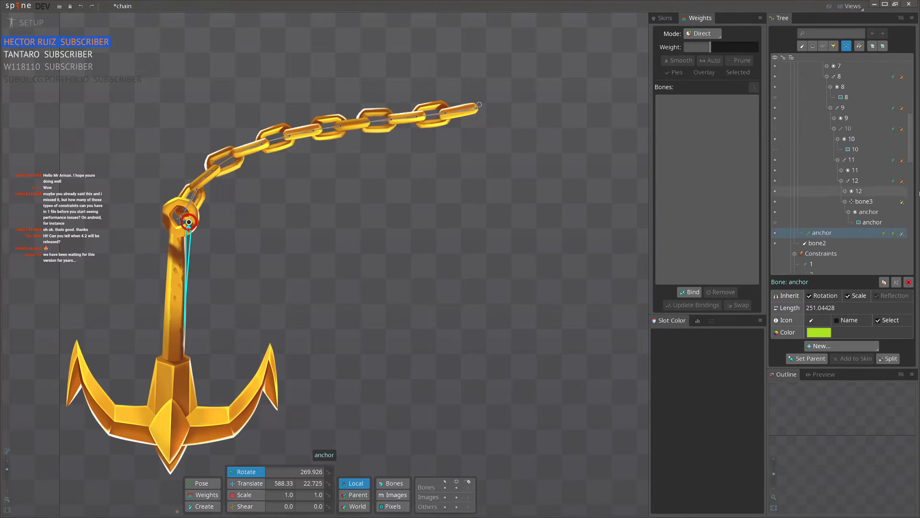
click(895, 231)
click(895, 235)
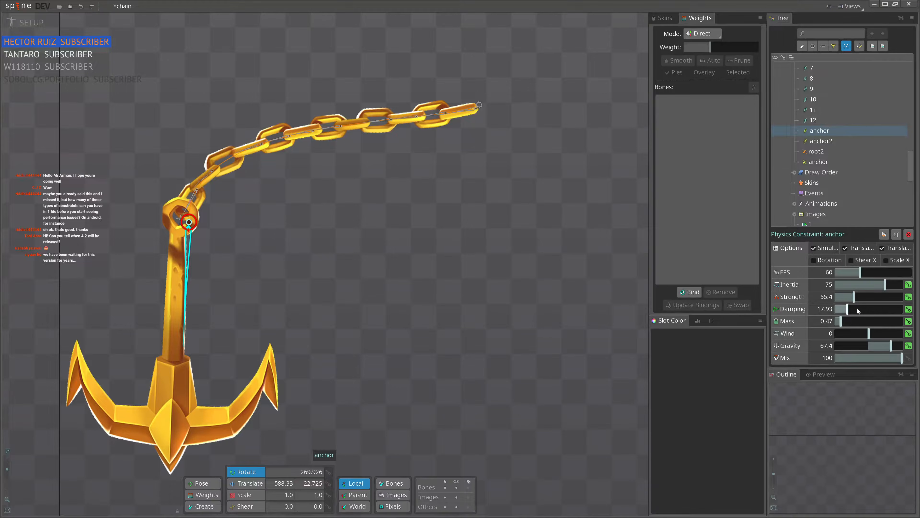
drag(854, 297, 843, 298)
drag(883, 346, 899, 345)
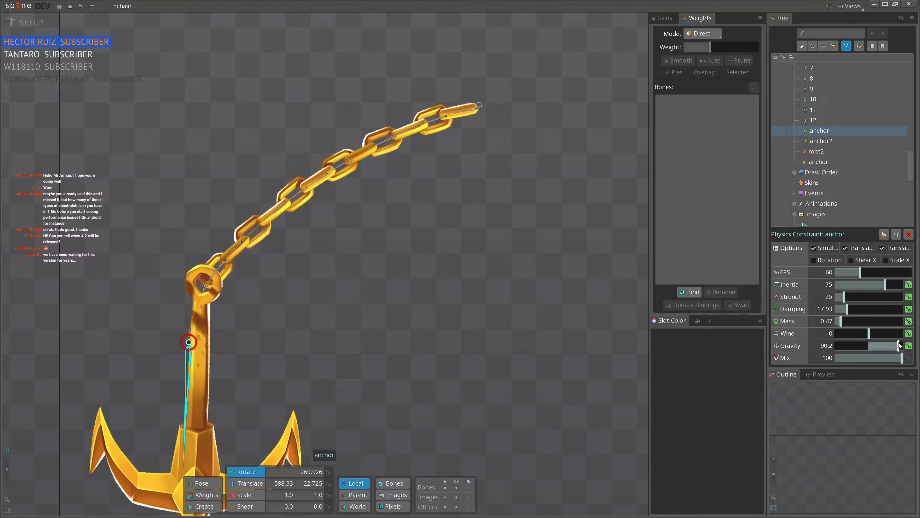
scroll(322, 295, down, 2)
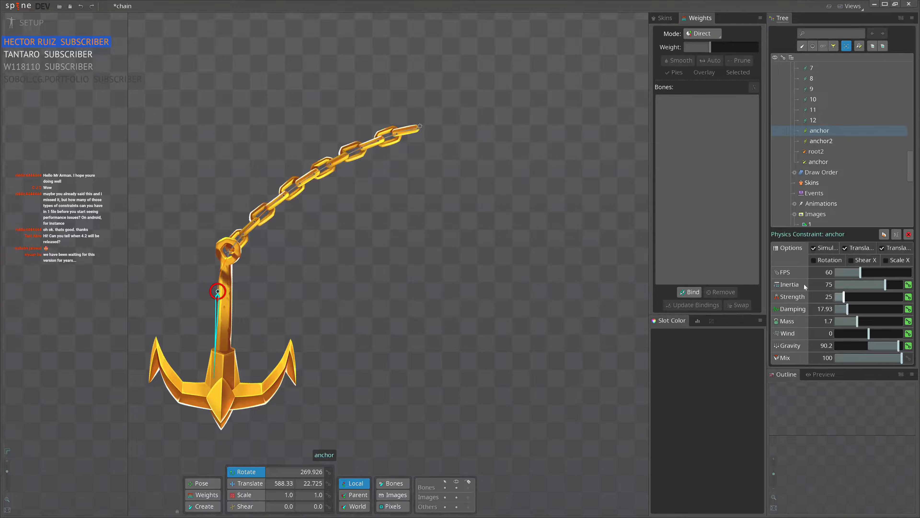
Step: Swing the chain by moving its upper bone to test the anchor constraint's new strength, gravity and mass
scroll(338, 286, down, 2)
key(space)
click(395, 175)
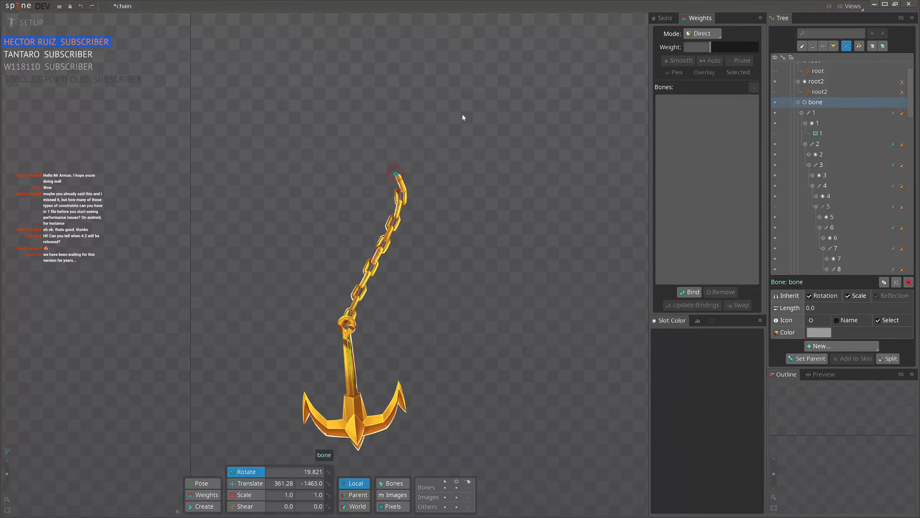
Step: Turn off Simulate for physics constraints 1 to 12 and rotate the chain's upper bone to about 297 degrees to test the chain
key(1)
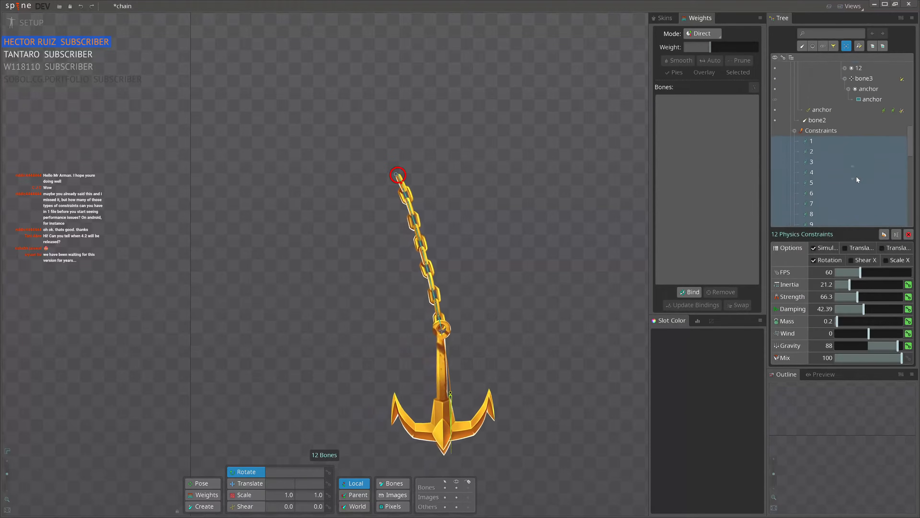
scroll(855, 164, down, 3)
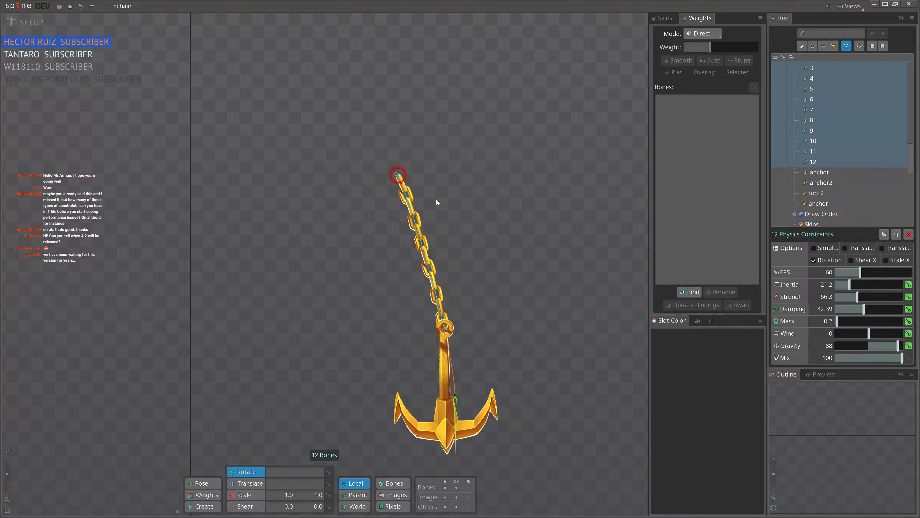
drag(392, 178, 381, 251)
scroll(275, 311, up, 2)
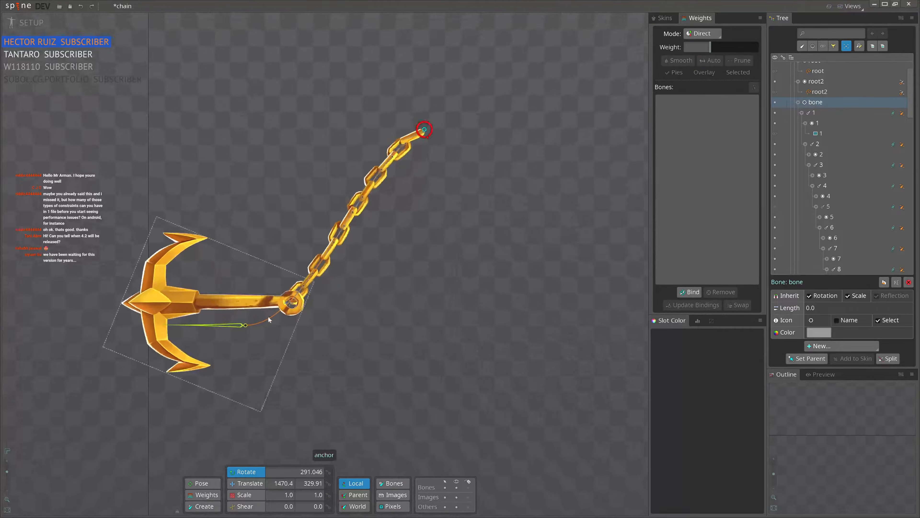
drag(474, 259, 440, 170)
scroll(416, 156, up, 2)
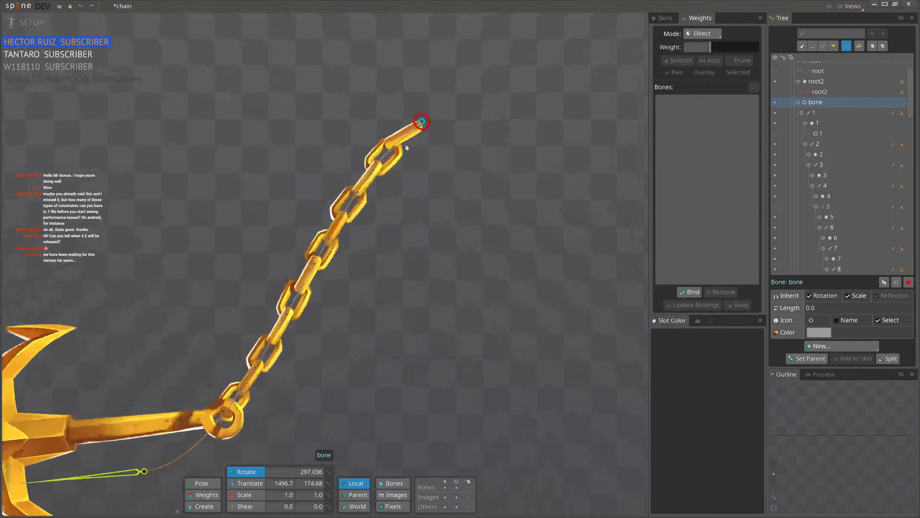
Step: Set the root2 path constraint's rotate mode to Chain
click(406, 144)
scroll(405, 144, up, 2)
click(902, 92)
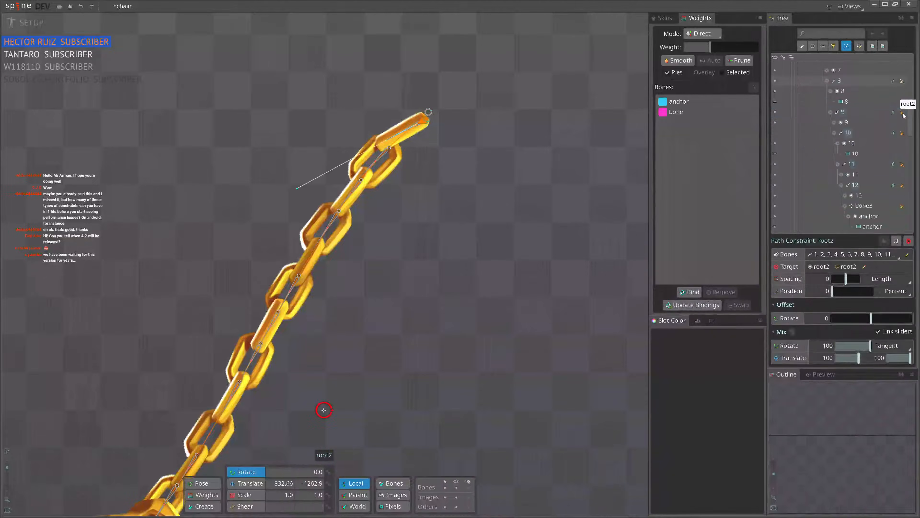
click(911, 345)
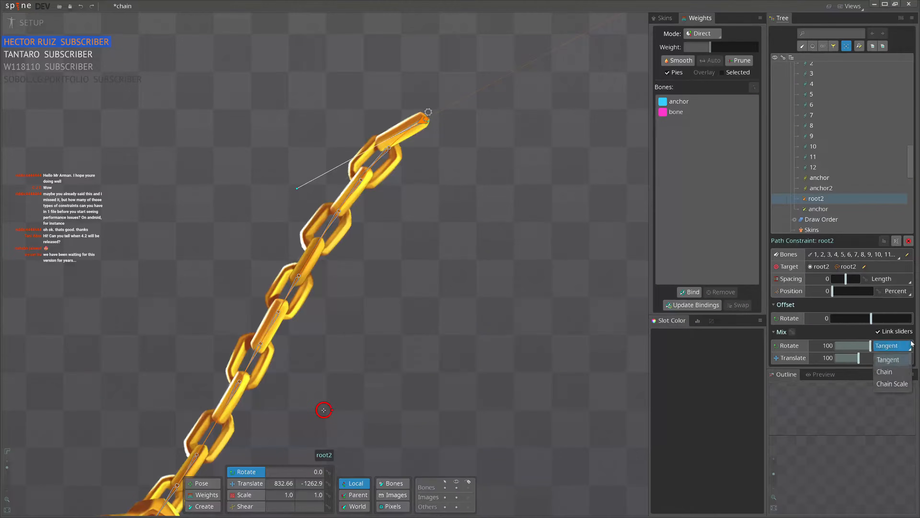
click(892, 369)
Step: Swing the chain's upper bone to the opposite side and rotate it to about 80 degrees to test the path constraint
scroll(336, 291, down, 3)
drag(336, 291, 404, 279)
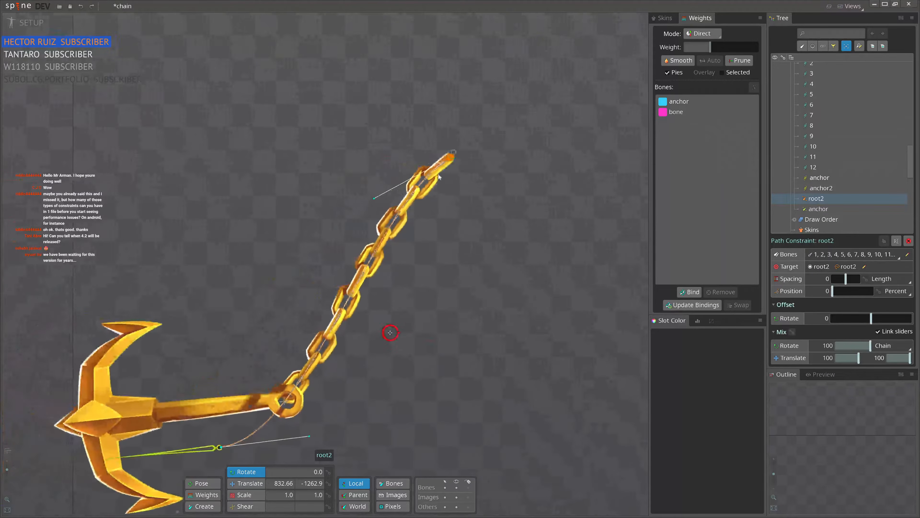
key(space)
click(453, 152)
drag(472, 273, 422, 279)
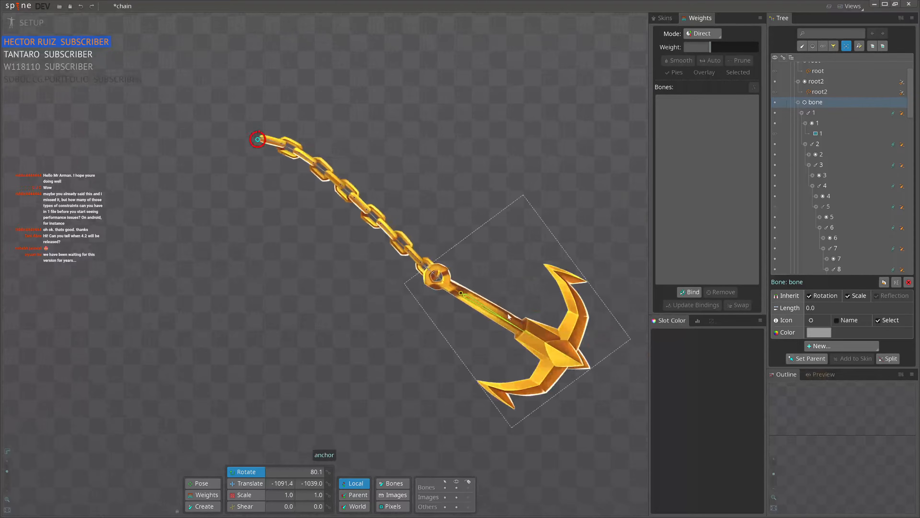
Step: Set the anchor2 physics constraint's strength to 0 and gravity to 128.3, and check the pose in Animate mode
click(492, 314)
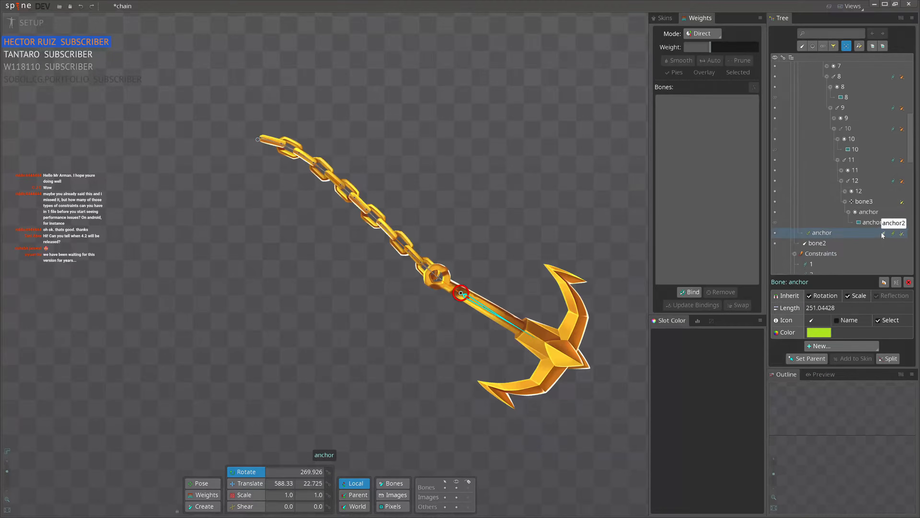
click(883, 233)
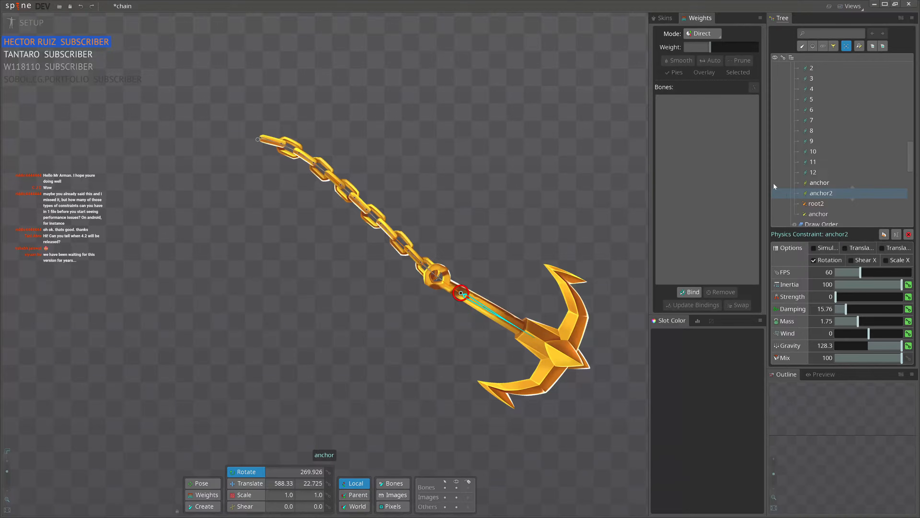
click(70, 32)
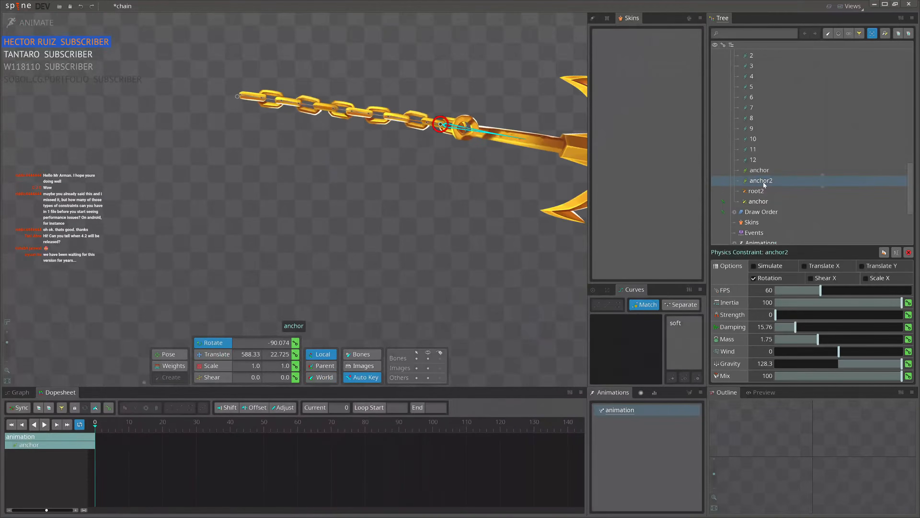
click(34, 20)
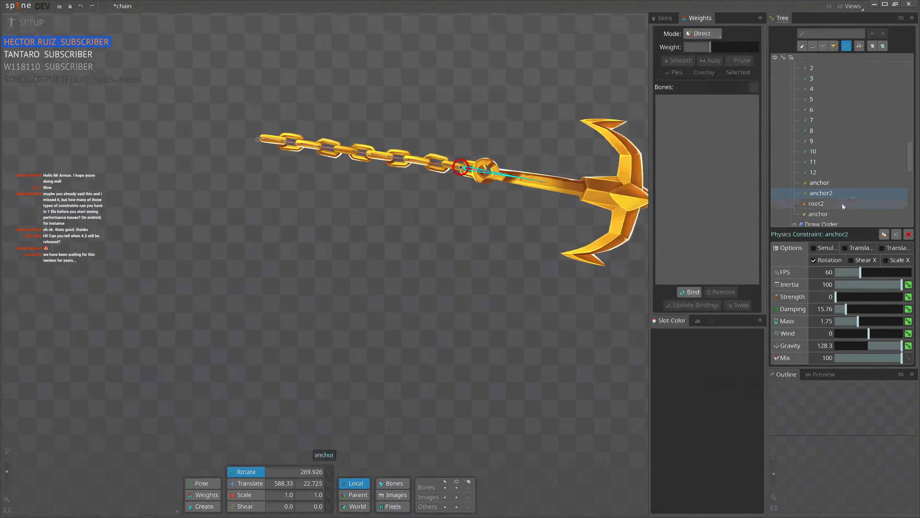
Step: Move the anchor2 physics constraint to the end of the constraint order, below the anchor transform constraint
drag(821, 193, 824, 219)
mouse_move(825, 178)
mouse_down()
mouse_move(826, 193)
mouse_move(821, 178)
mouse_up()
click(825, 190)
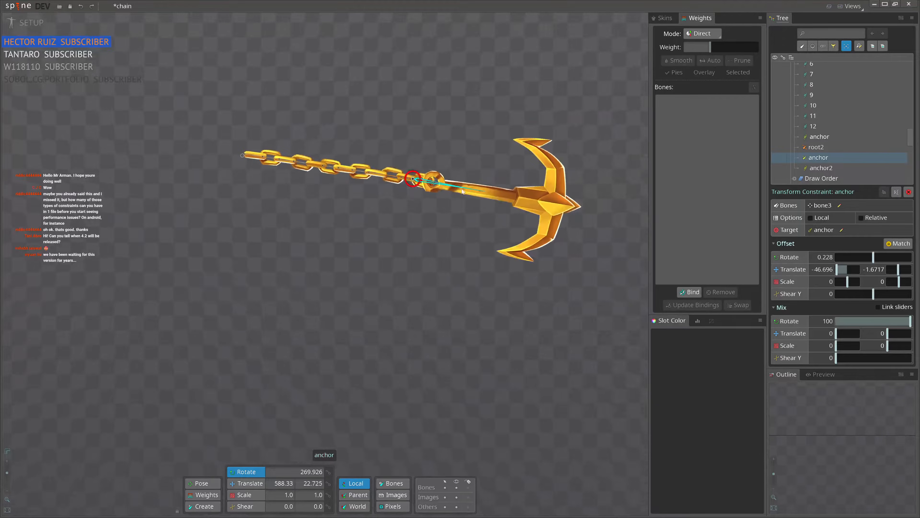
Step: Reset the constraint order and move the bone at the chain's upper end to test the result
click(242, 157)
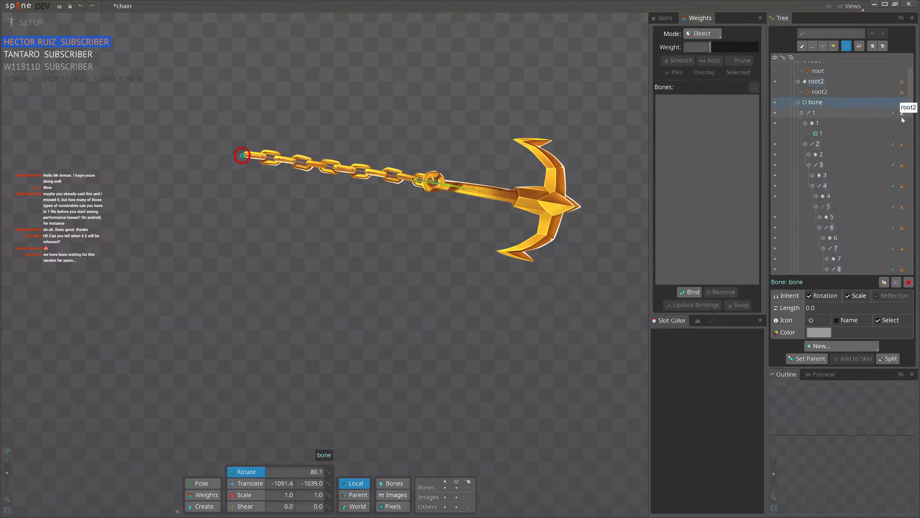
click(893, 113)
click(827, 183)
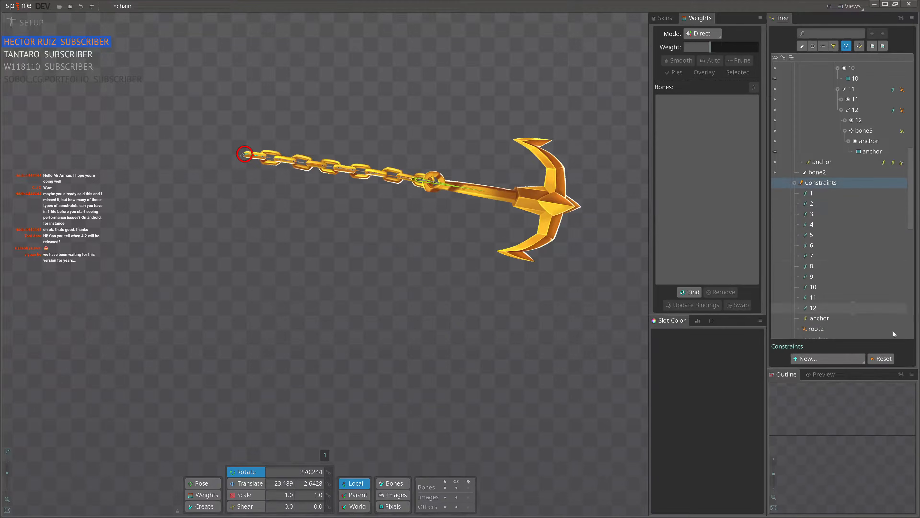
drag(586, 258, 515, 258)
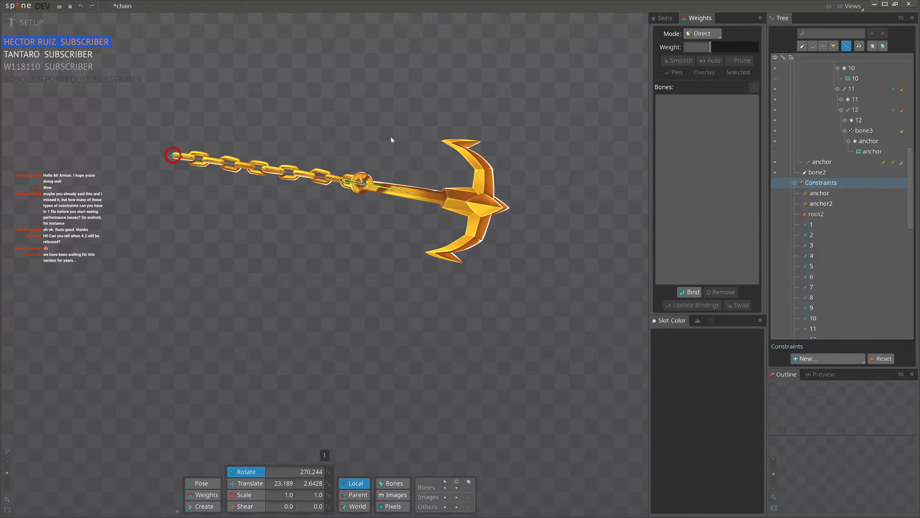
drag(187, 162, 576, 94)
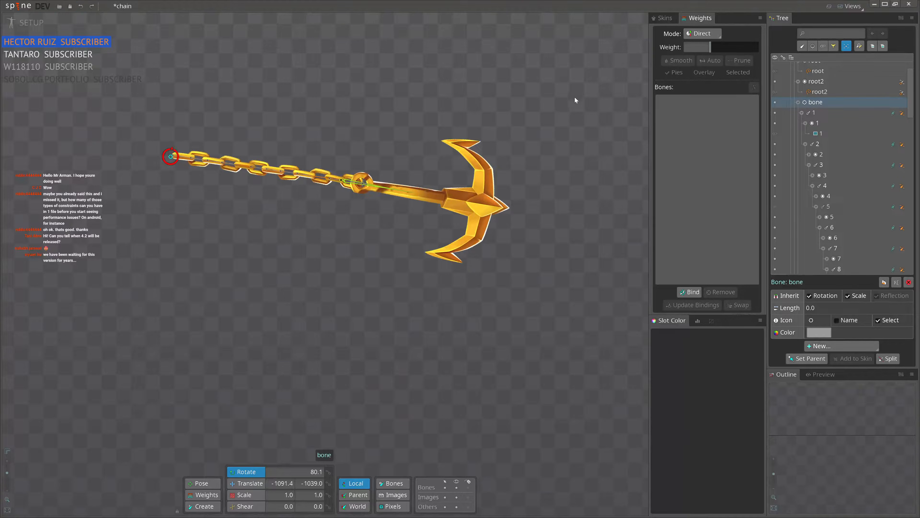
drag(575, 123, 553, 86)
Step: Undo the constraint order reset and the other most recent changes to the rig
key(ctrl+z)
key(ctrl+z)
key(ctrl+z)
key(ctrl+z)
key(ctrl+z)
key(ctrl+z)
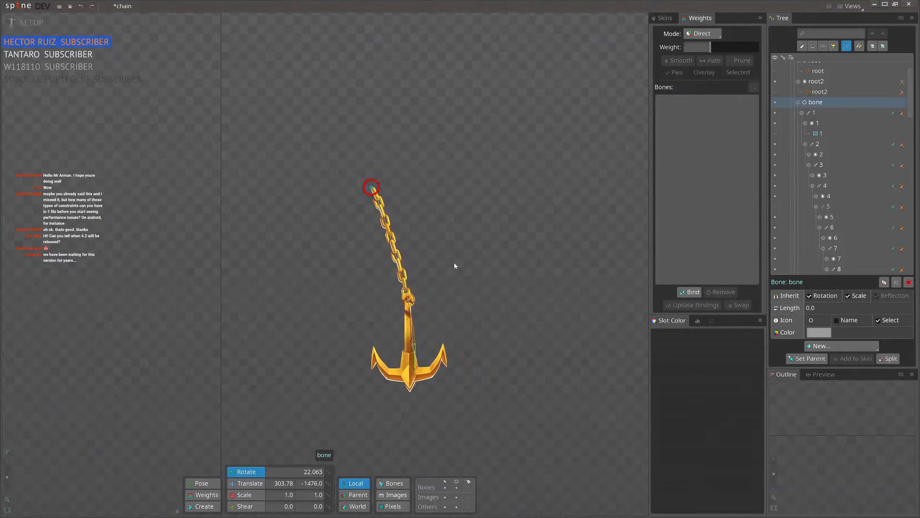
Step: Rotate the bone at the chain's upper end to test the swing, and switch off simulation with the 12 chain physics constraints selected
drag(450, 286, 575, 82)
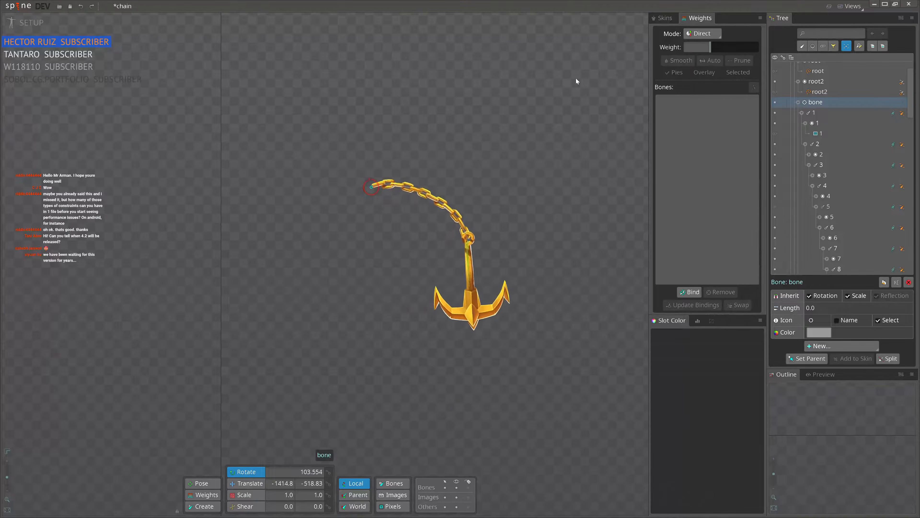
scroll(501, 185, up, 3)
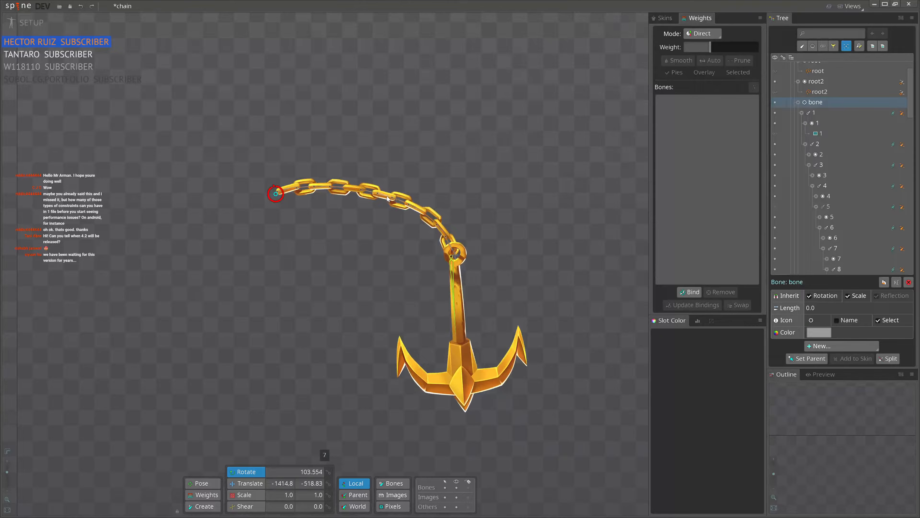
key(1)
scroll(843, 174, down, 3)
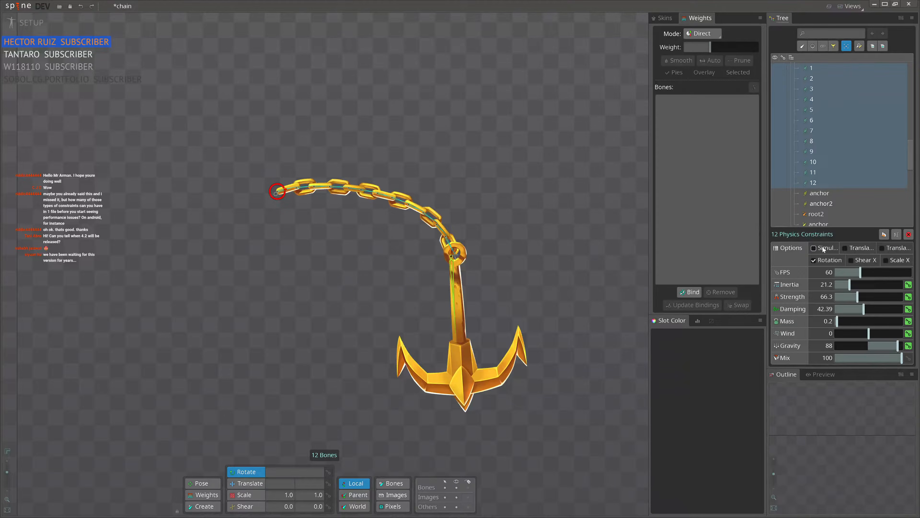
scroll(821, 178, down, 2)
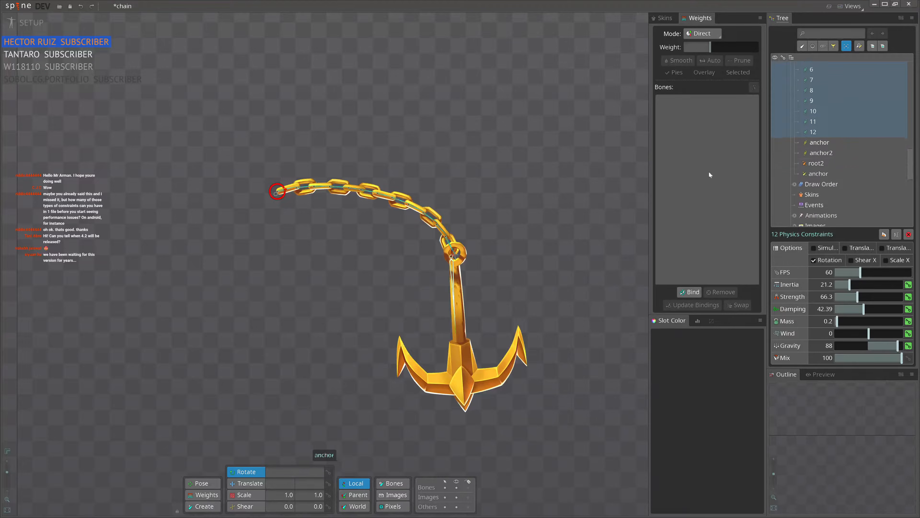
Step: With simulation off, rotate the chain's upper bone and turn the anchor bone so the anchor hangs straight down
click(287, 193)
drag(301, 326, 422, 234)
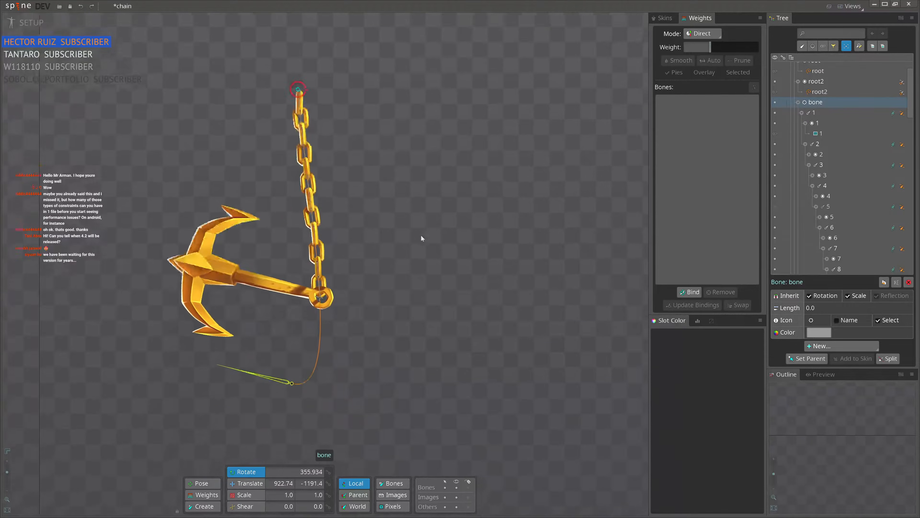
click(262, 366)
click(262, 364)
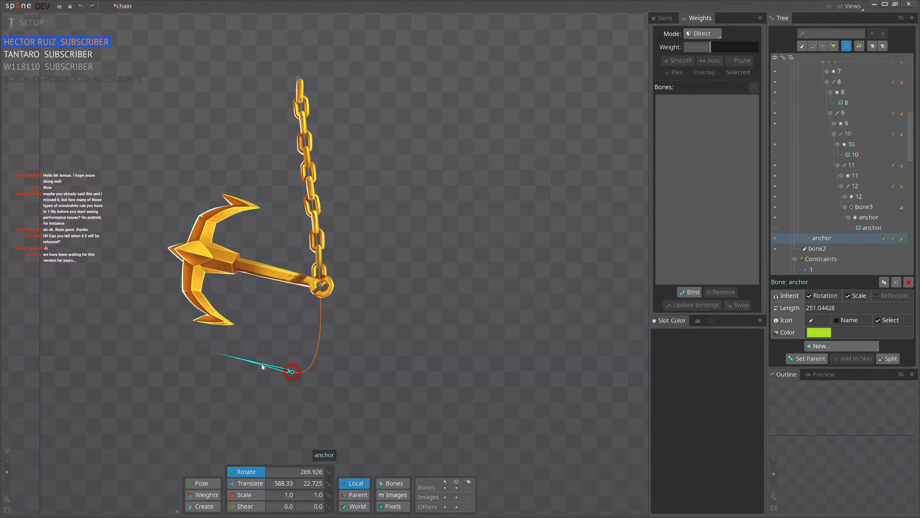
drag(226, 374, 310, 430)
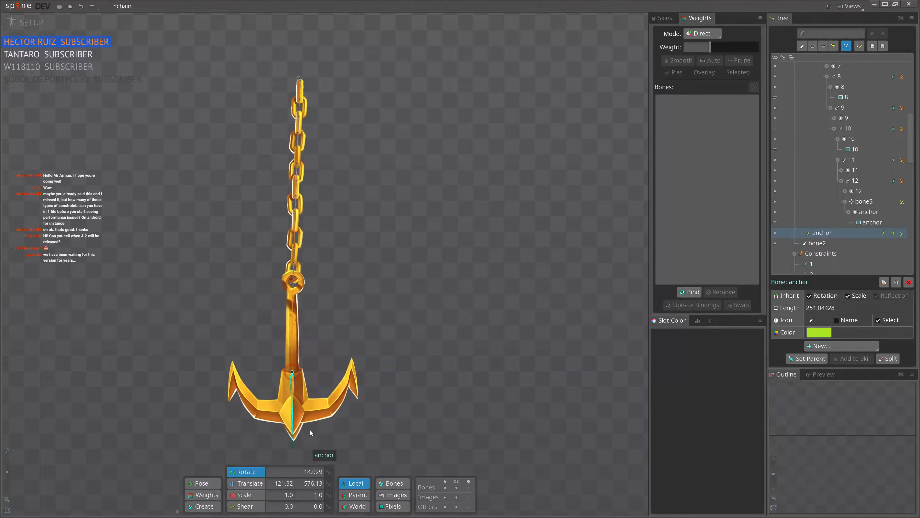
Step: Move the anchor bone closer to the chain's upper end and rotate the rig so the chain bends, checking link bone 11
key(v)
drag(398, 356, 481, 266)
key(c)
drag(352, 86, 277, 147)
click(242, 207)
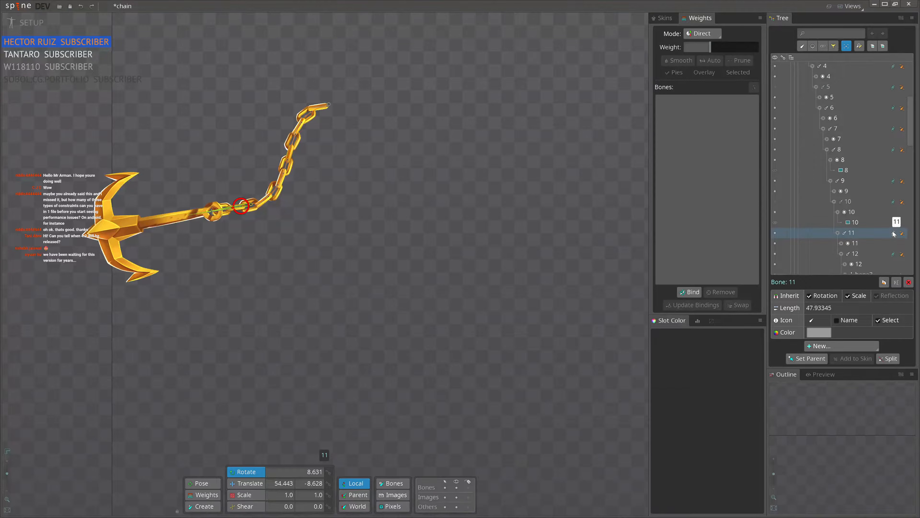
Step: Enable simulation from the anchor bone's anchor2 physics constraint and rotate the chain's upper bone to test the swing
click(198, 213)
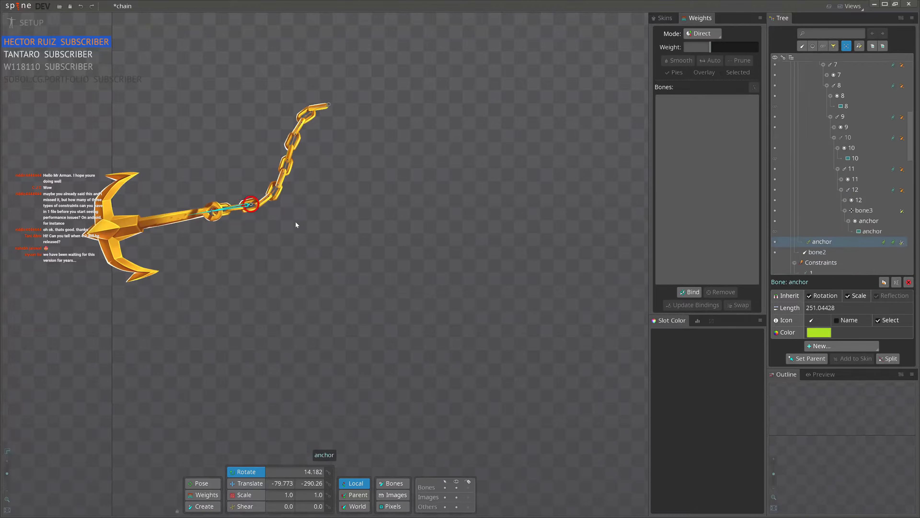
click(883, 233)
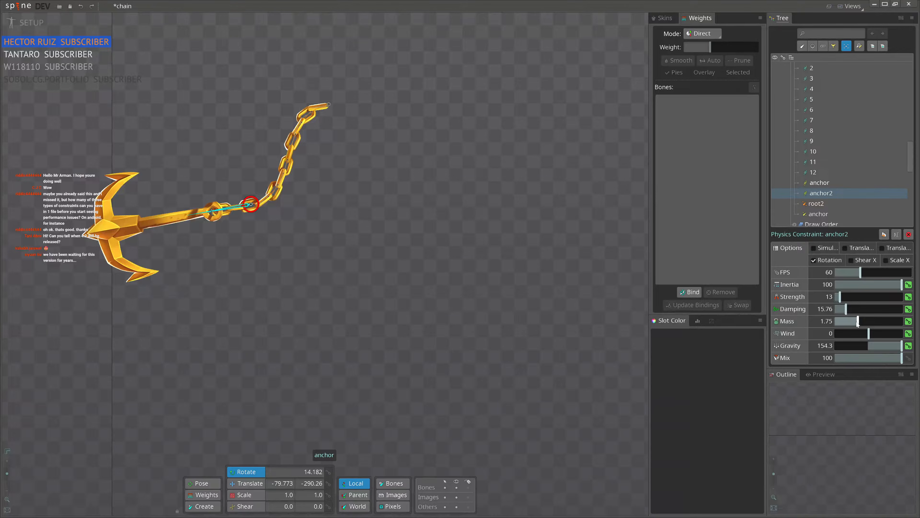
drag(301, 216, 335, 247)
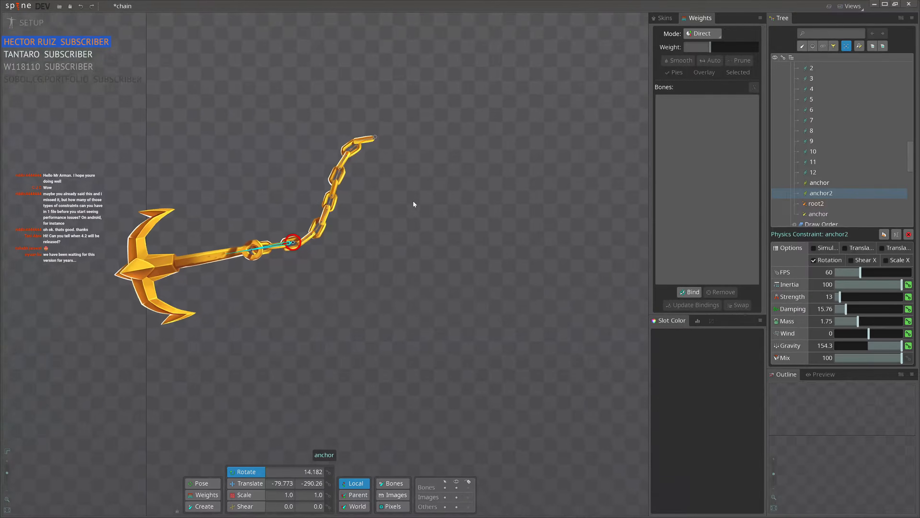
click(821, 248)
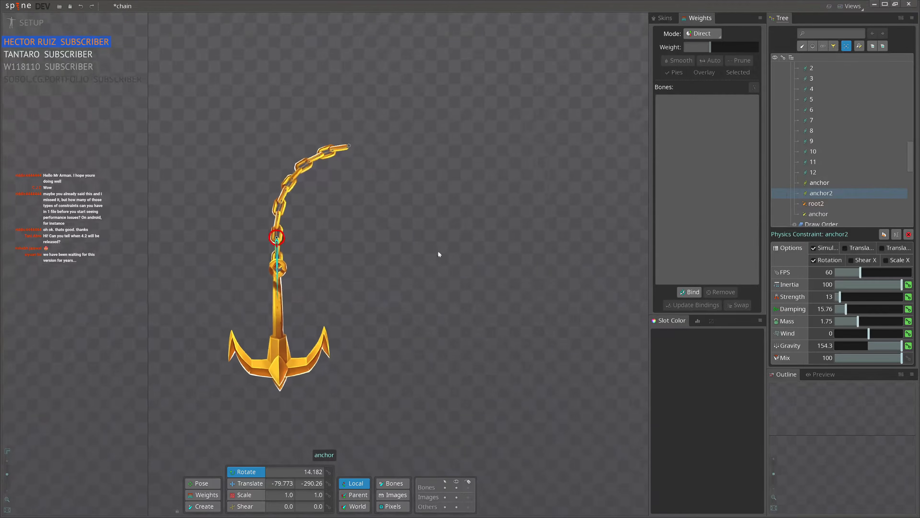
click(381, 137)
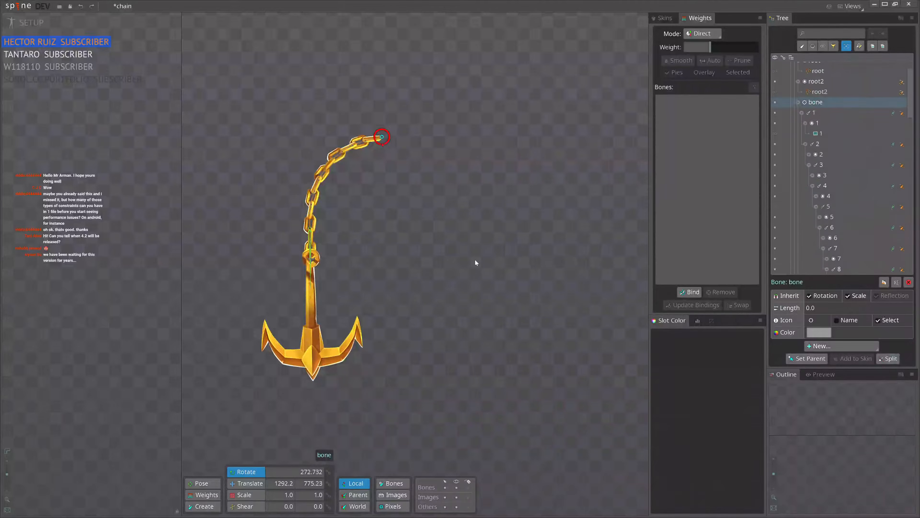
drag(457, 74, 539, 162)
Step: Inspect the settings of the 12 chain physics constraints and of the anchor and anchor2 physics constraints
key(1)
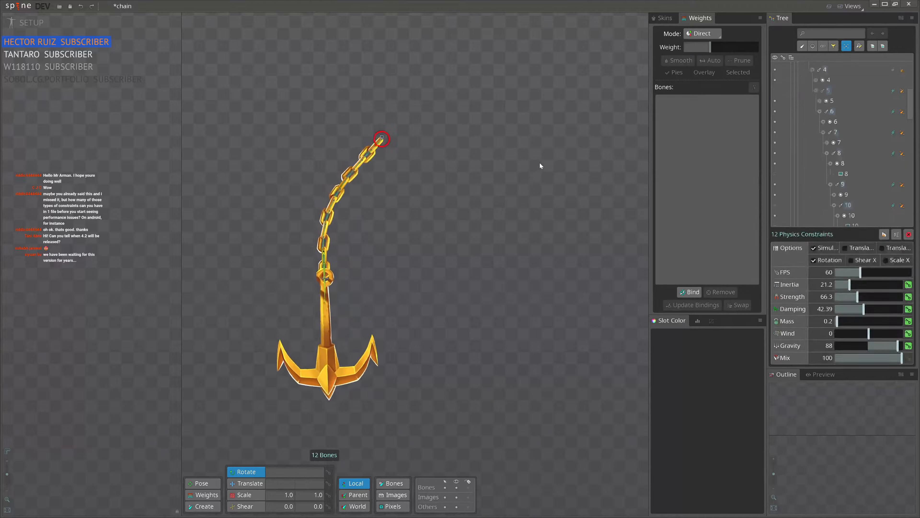
scroll(841, 151, down, 5)
scroll(841, 150, up, 2)
scroll(841, 150, down, 3)
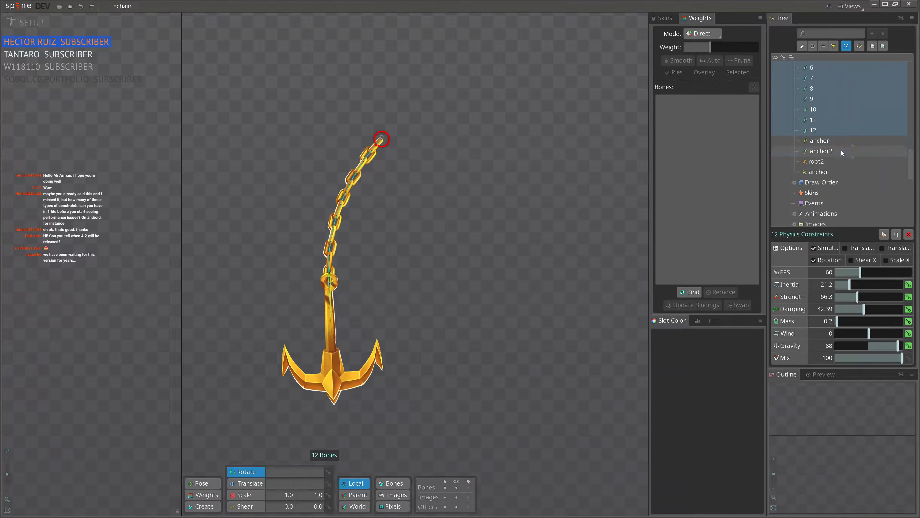
drag(514, 215, 460, 233)
click(839, 140)
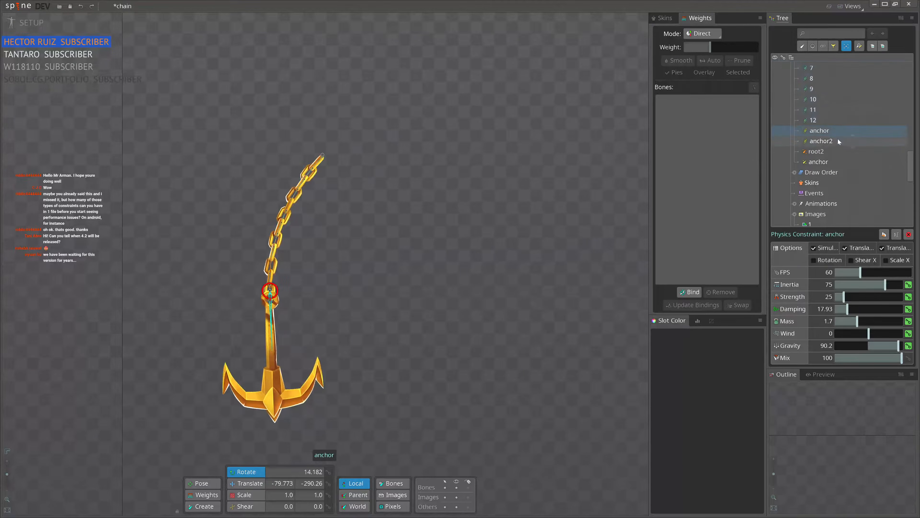
scroll(834, 135, up, 4)
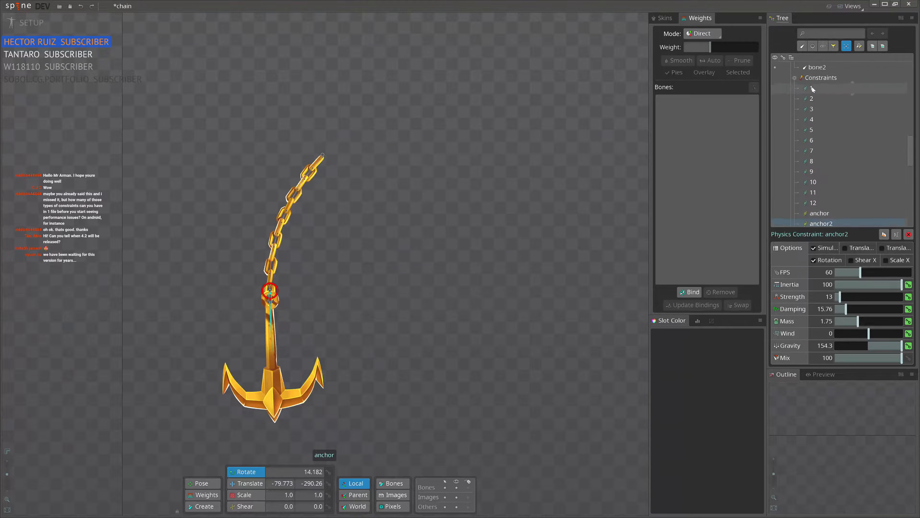
Step: Go through the constraint order from chain constraint 1 to the root2 path constraint, comparing the pose with simulation off and on
click(819, 131)
scroll(818, 130, down, 3)
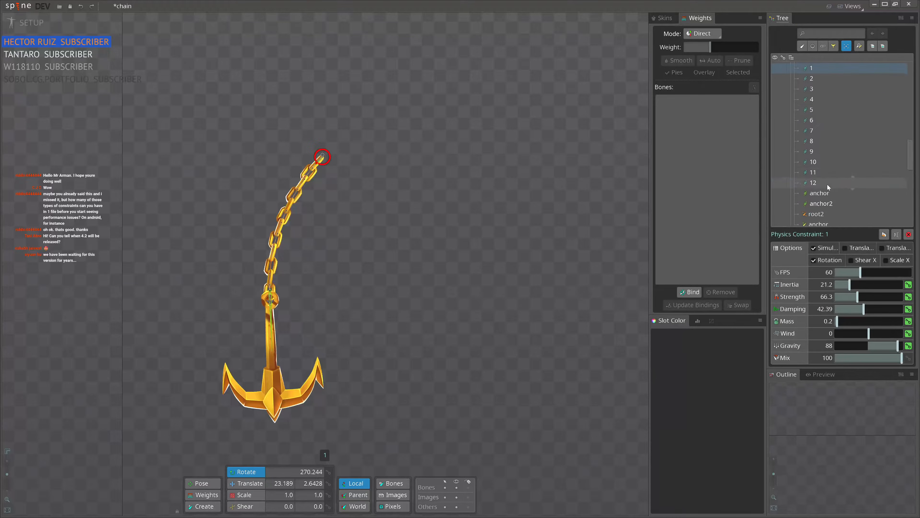
click(824, 178)
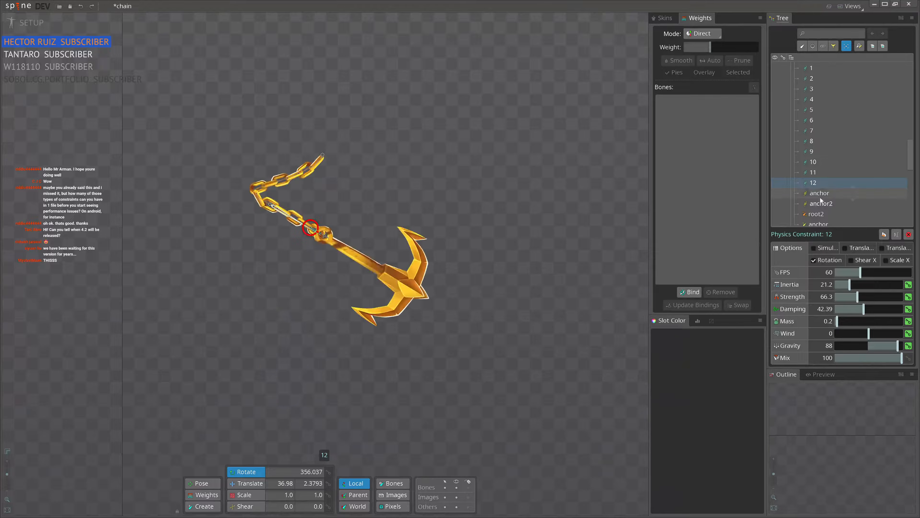
scroll(821, 194, down, 1)
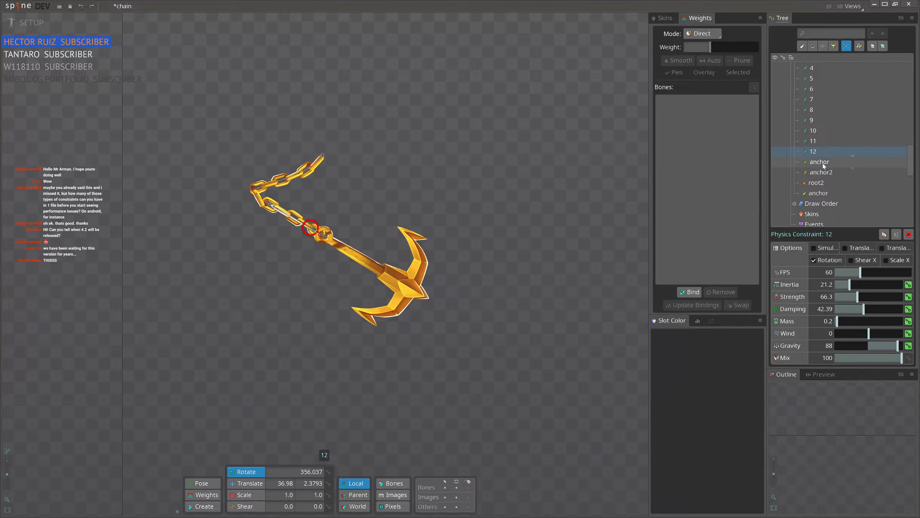
click(822, 164)
click(823, 173)
click(821, 184)
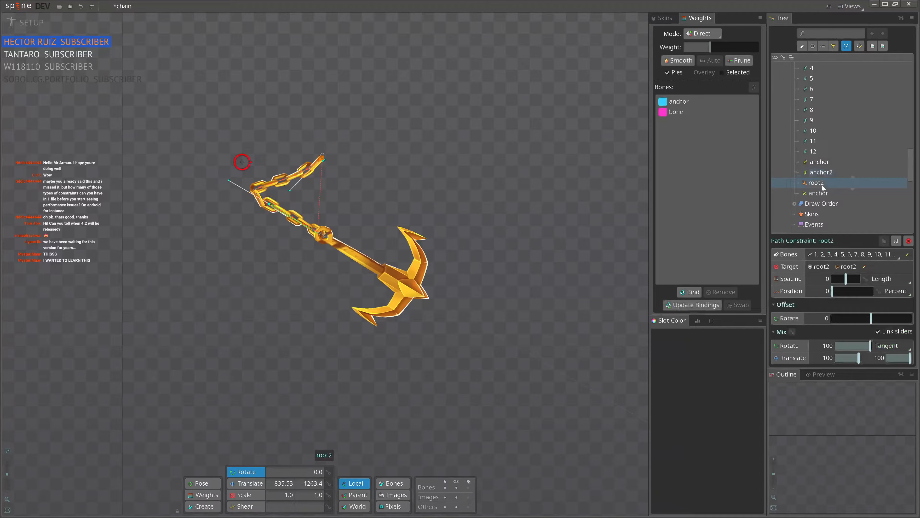
click(826, 173)
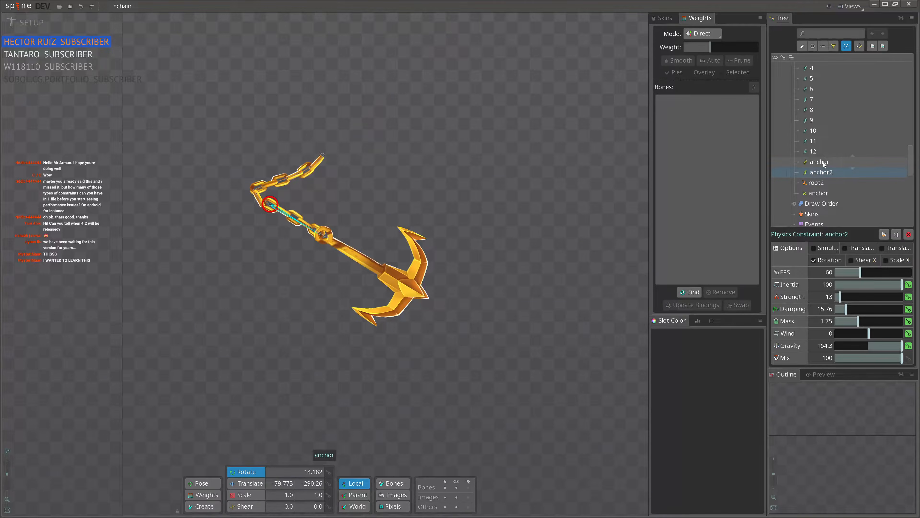
key(p)
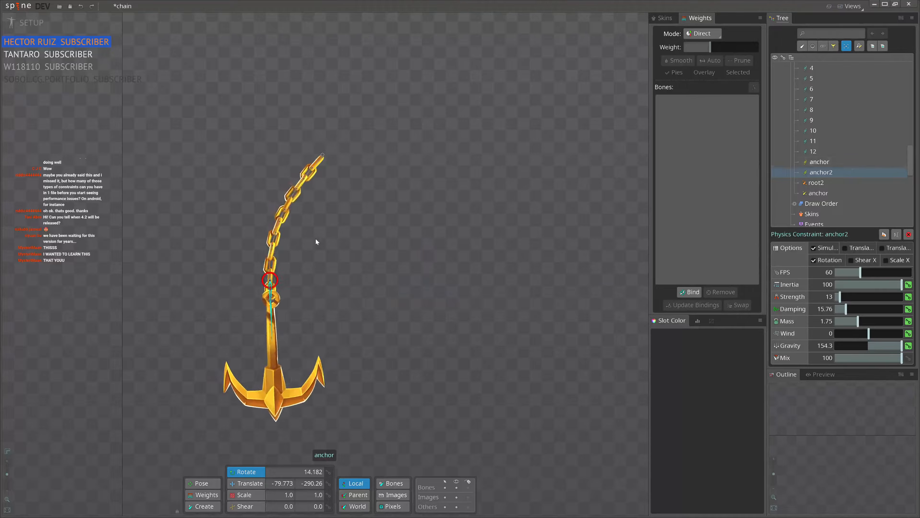
Step: Compare physics constraints 12 and anchor2 in close-up where the last chain link meets the anchor
scroll(317, 239, up, 5)
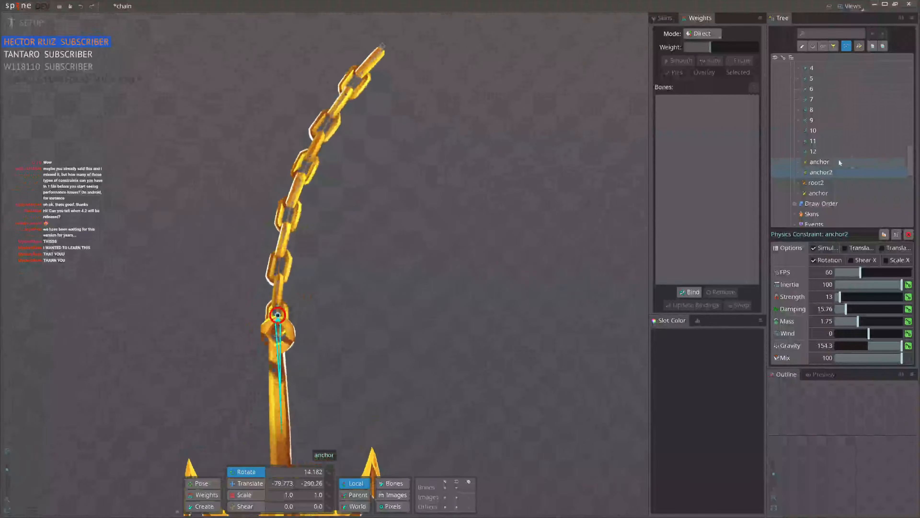
click(828, 152)
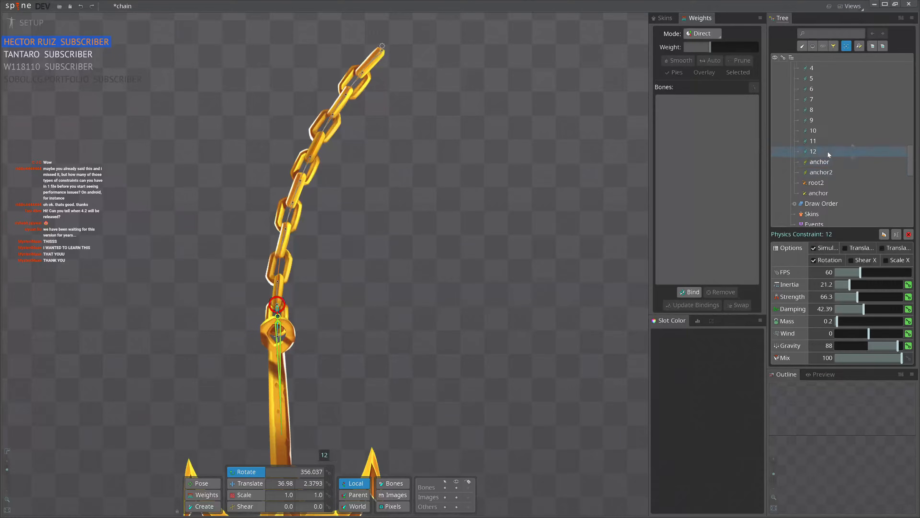
click(821, 174)
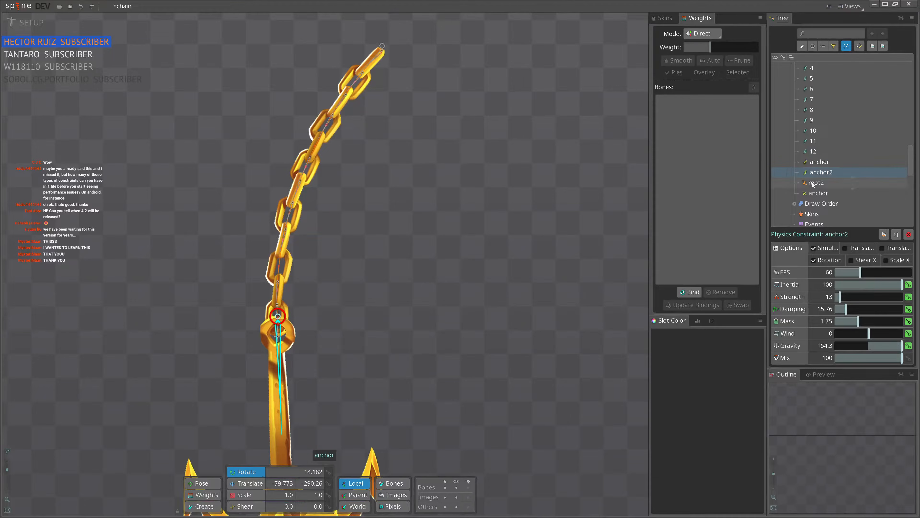
click(814, 154)
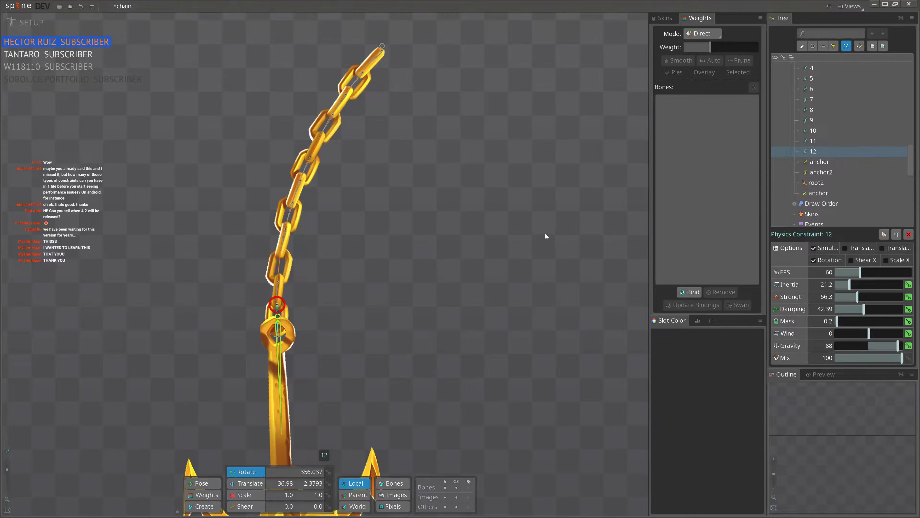
scroll(467, 237, down, 2)
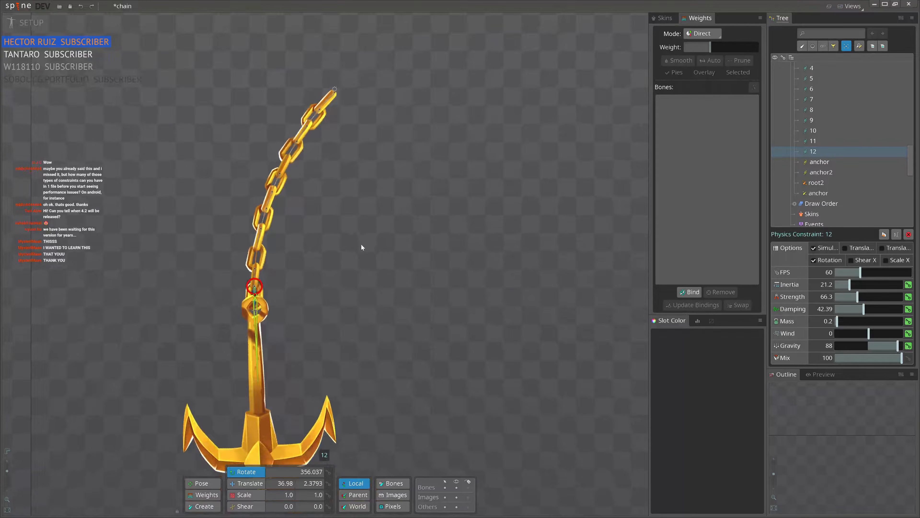
Step: Select the anchor bone and examine its anchor2 physics constraint settings
drag(376, 232, 390, 225)
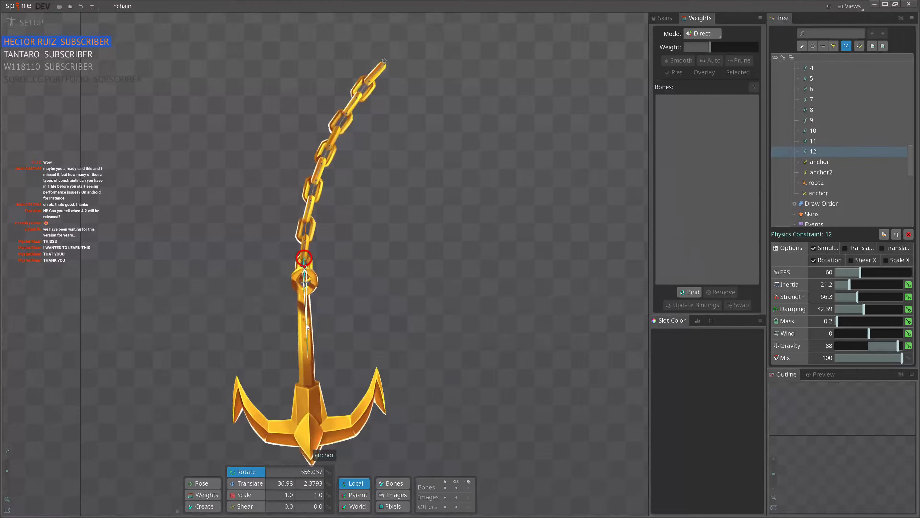
click(306, 326)
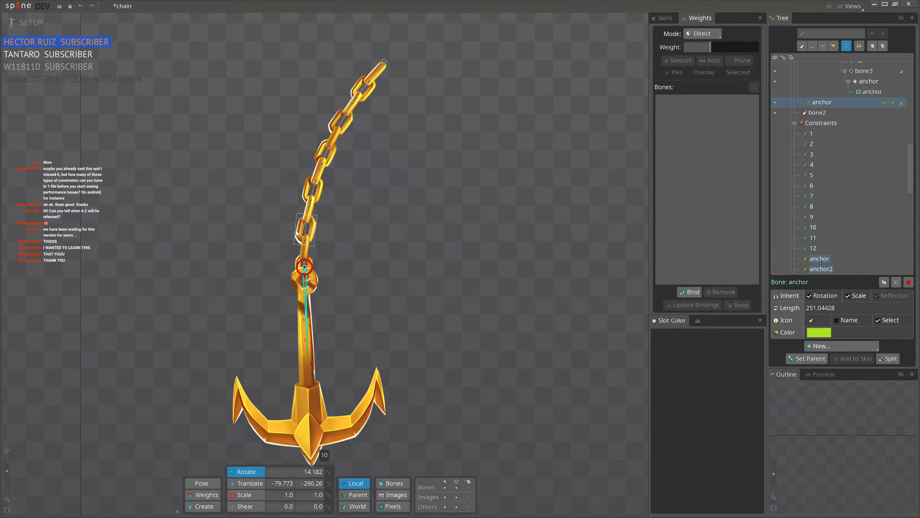
click(881, 102)
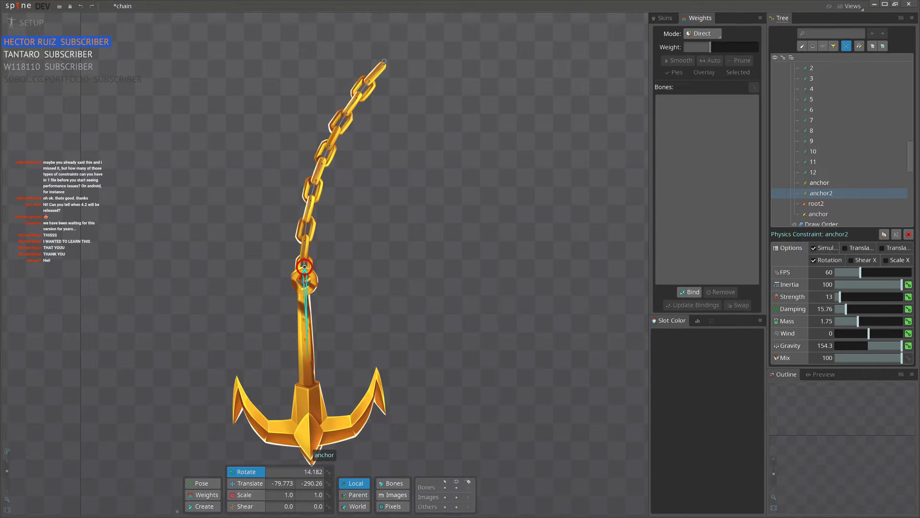
scroll(453, 343, down, 3)
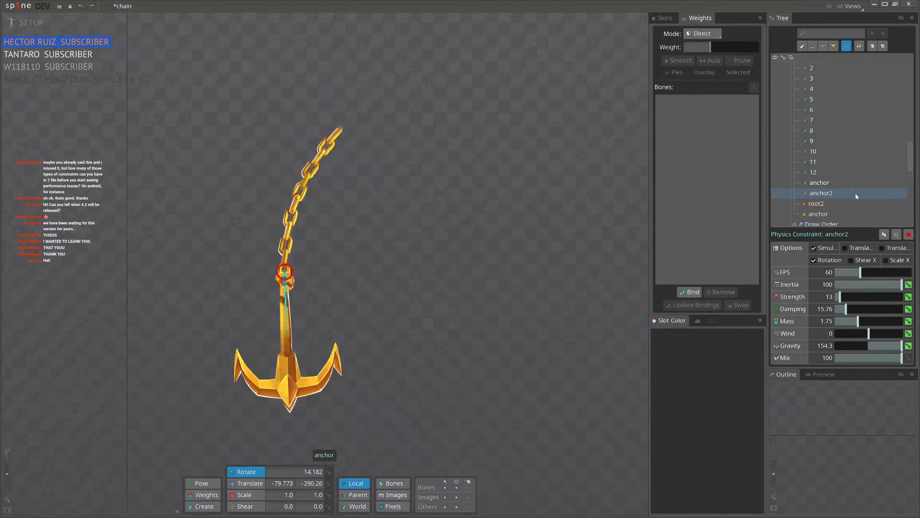
Step: Select chain physics constraints 1 to 12, switch simulation off, and select the anchor2 physics constraint to check it
scroll(828, 155, up, 3)
click(834, 152)
scroll(836, 151, down, 4)
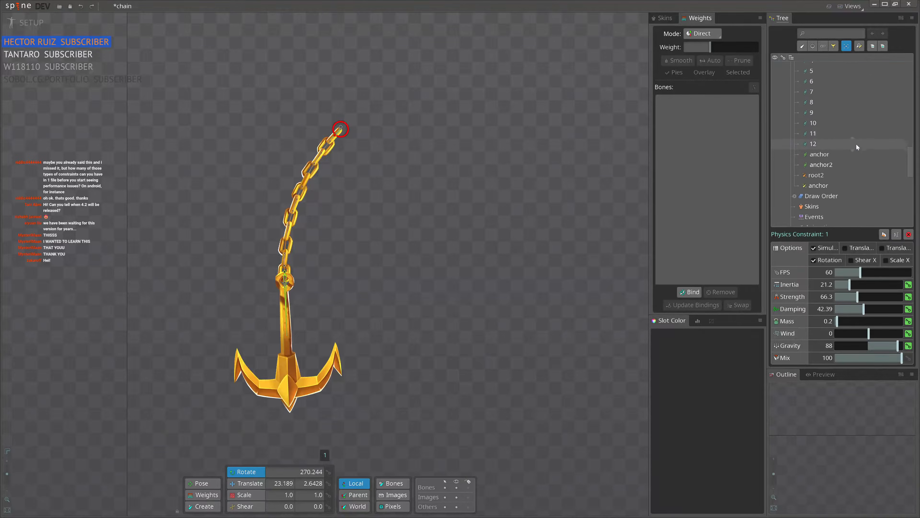
shift+click(834, 139)
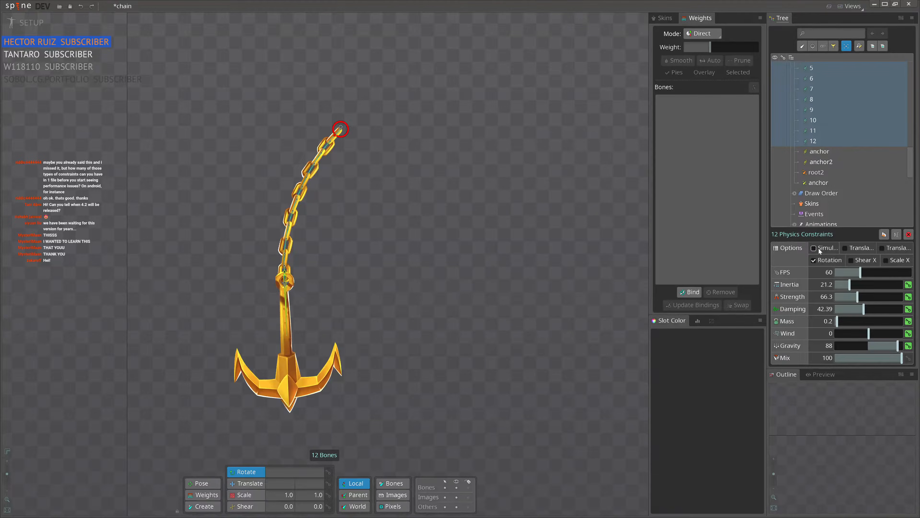
click(834, 162)
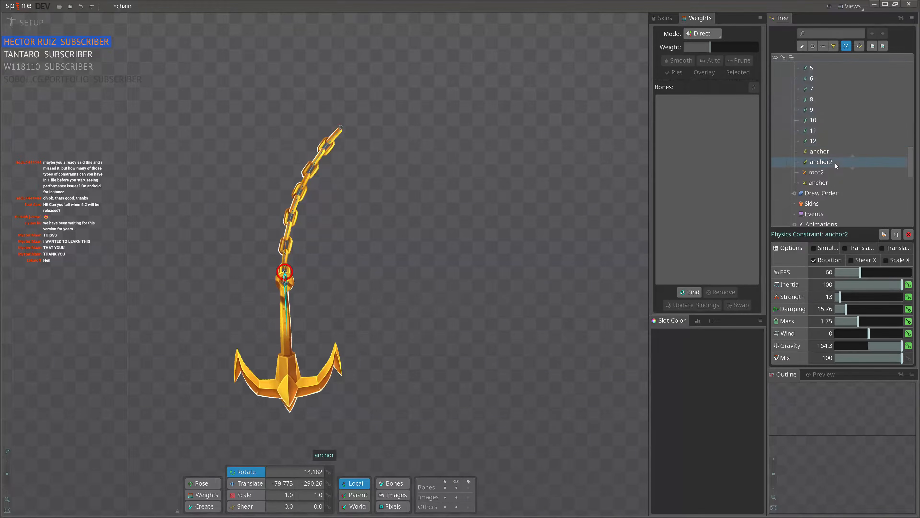
Step: Switch on simulation for the anchor2 physics constraint, and select chain physics constraints 1 to 12
click(826, 246)
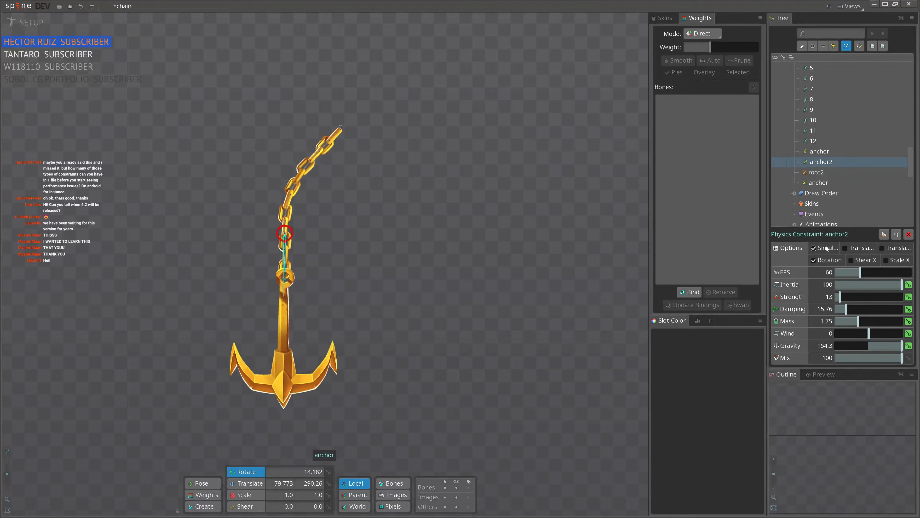
click(821, 141)
scroll(820, 142, up, 3)
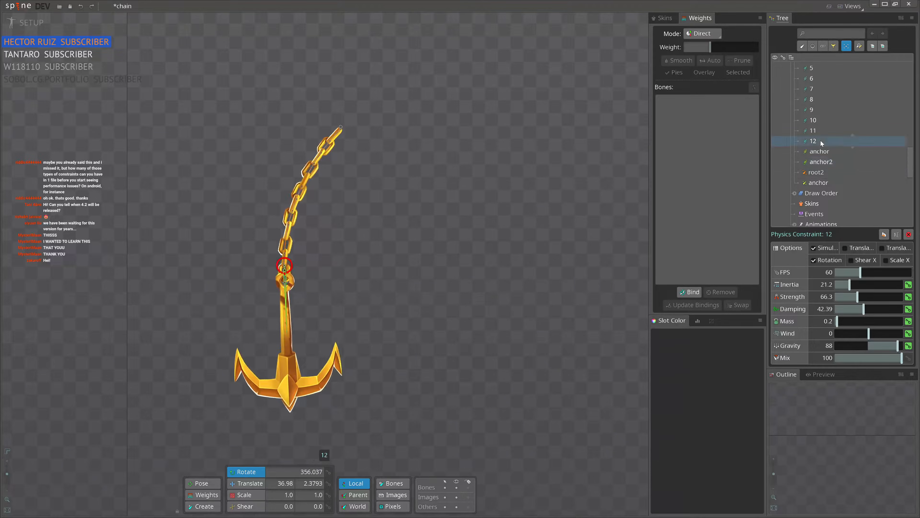
shift+click(816, 123)
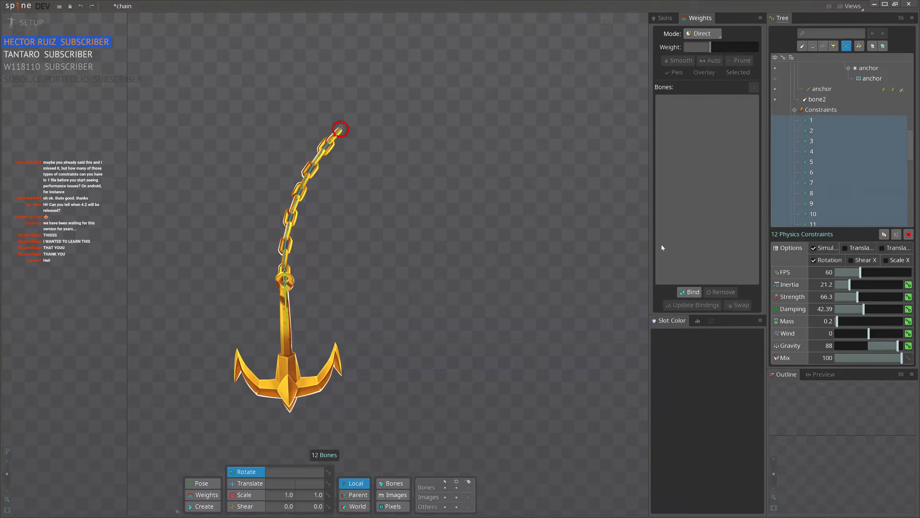
Step: Test the swing of the chain and anchor by moving the bone at the chain's upper end
click(340, 129)
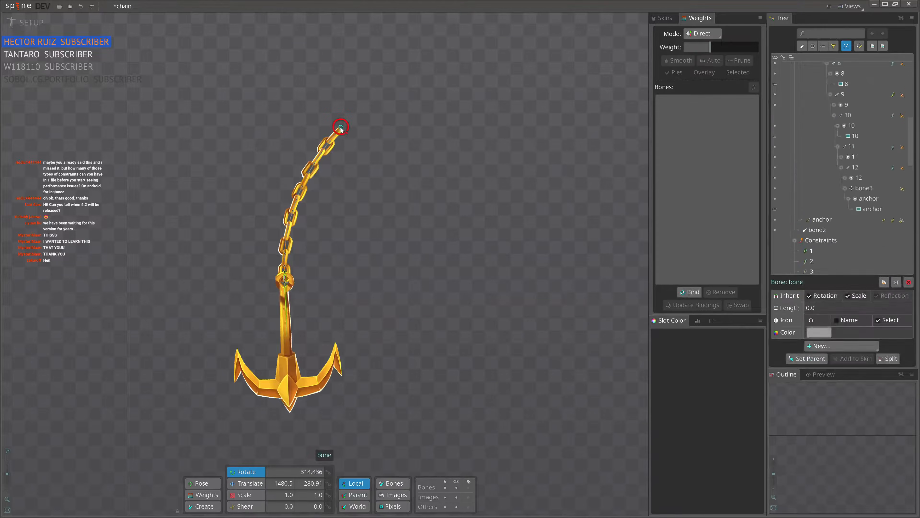
drag(386, 307, 392, 17)
key(ctrl+z)
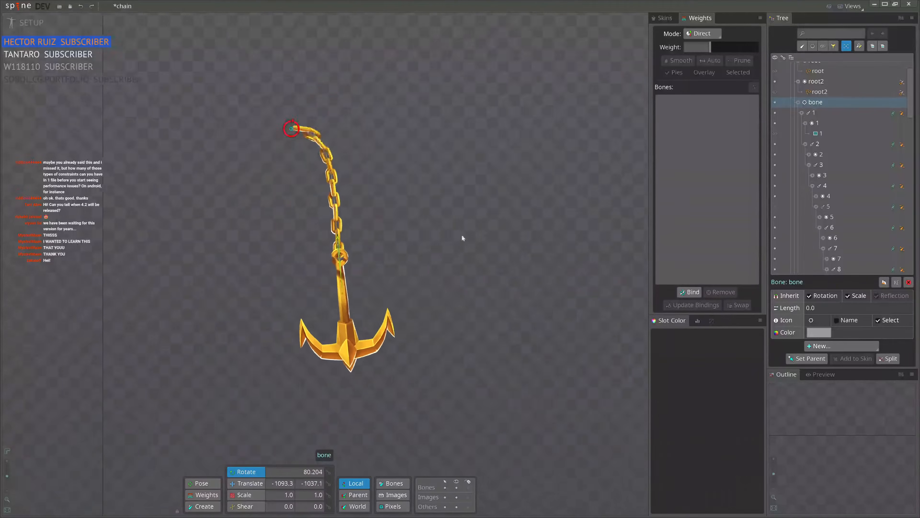
drag(394, 308, 325, 131)
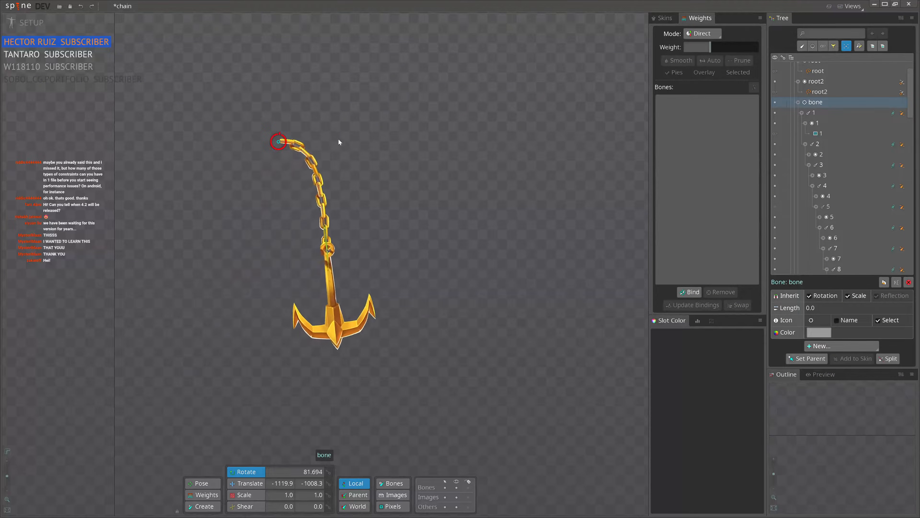
Step: Go through the constraint order from the chain physics constraints to anchor2, the root2 path constraint and the anchor transform constraint
key(Page_Up)
scroll(843, 177, down, 3)
scroll(844, 176, down, 1)
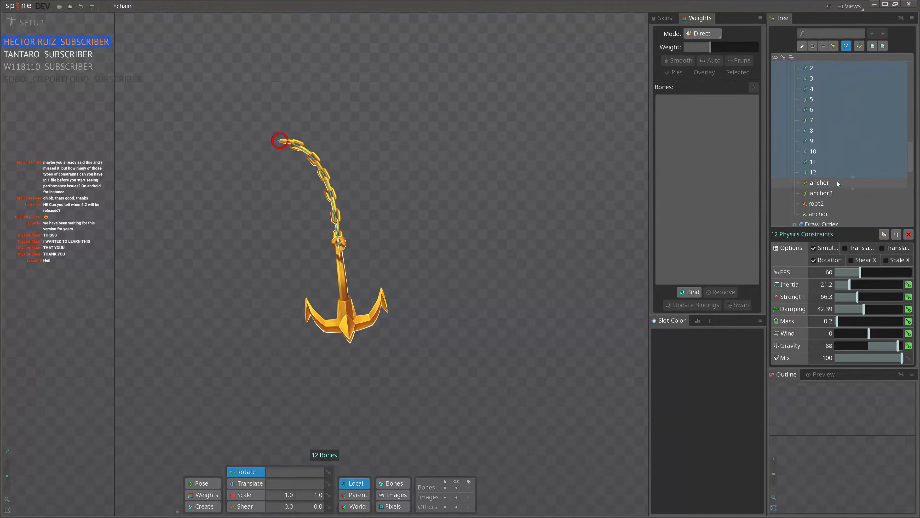
click(830, 194)
click(829, 204)
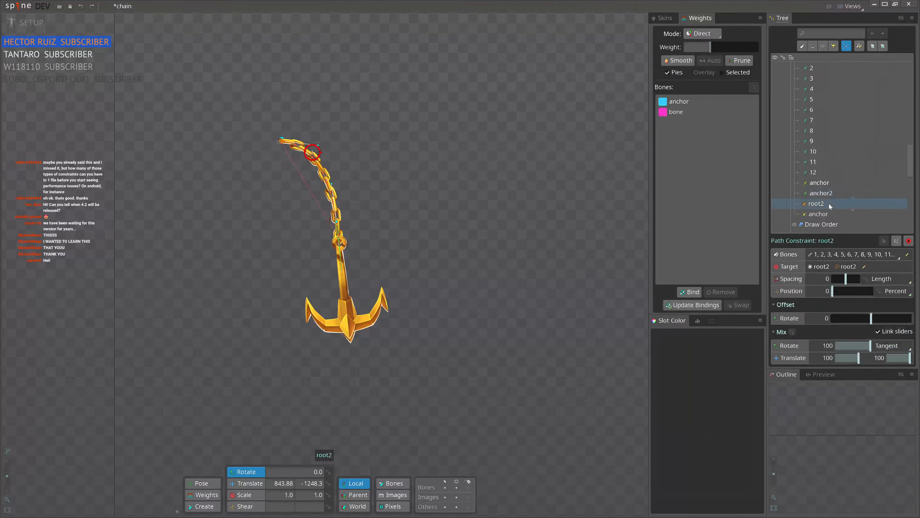
click(826, 210)
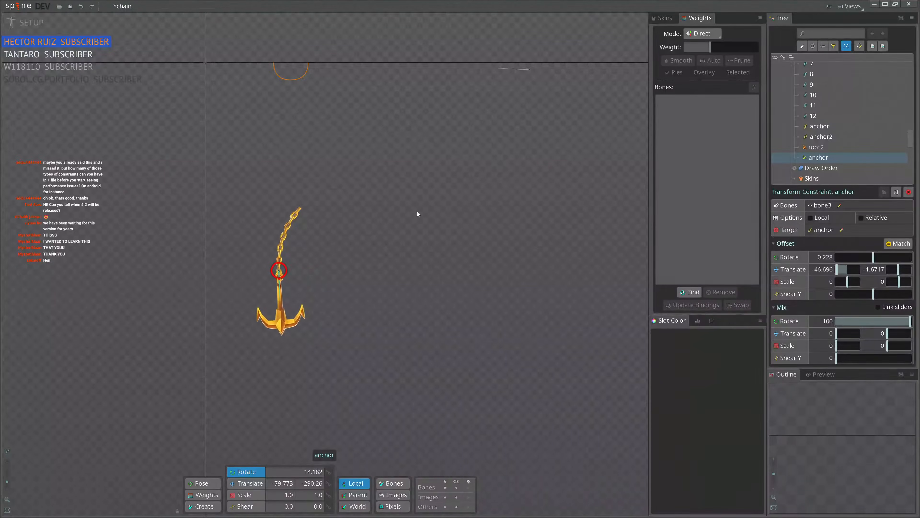
Step: Delete the anchor bone together with the constraints that depend on it
drag(424, 170, 344, 323)
scroll(174, 212, up, 5)
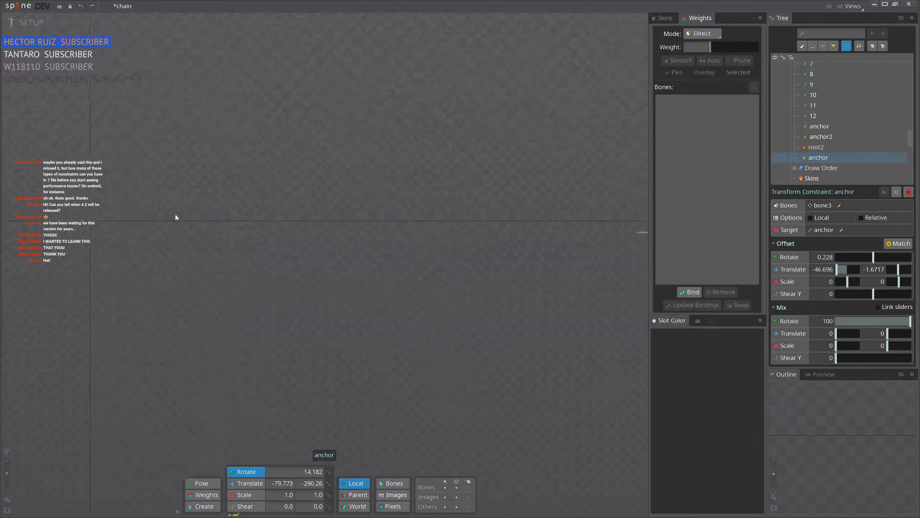
scroll(237, 311, down, 2)
drag(283, 395, 304, 141)
drag(366, 313, 387, 260)
click(343, 241)
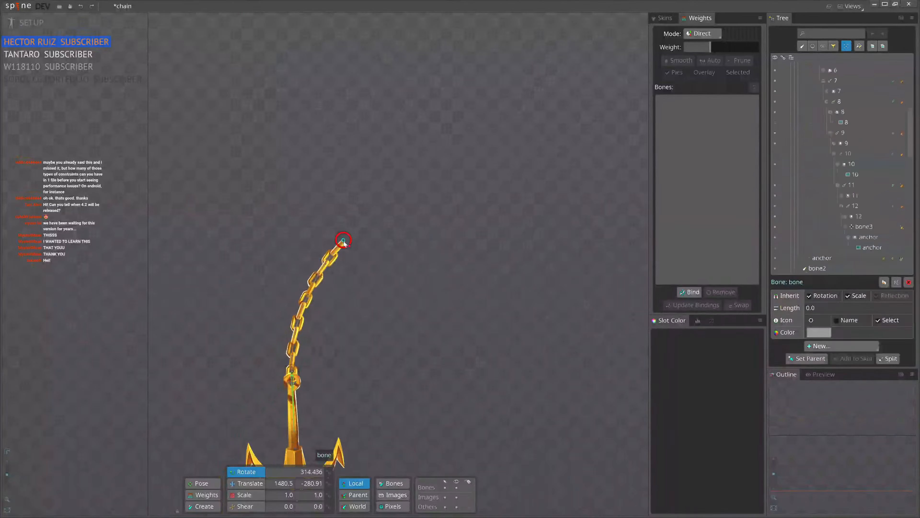
scroll(840, 242, down, 1)
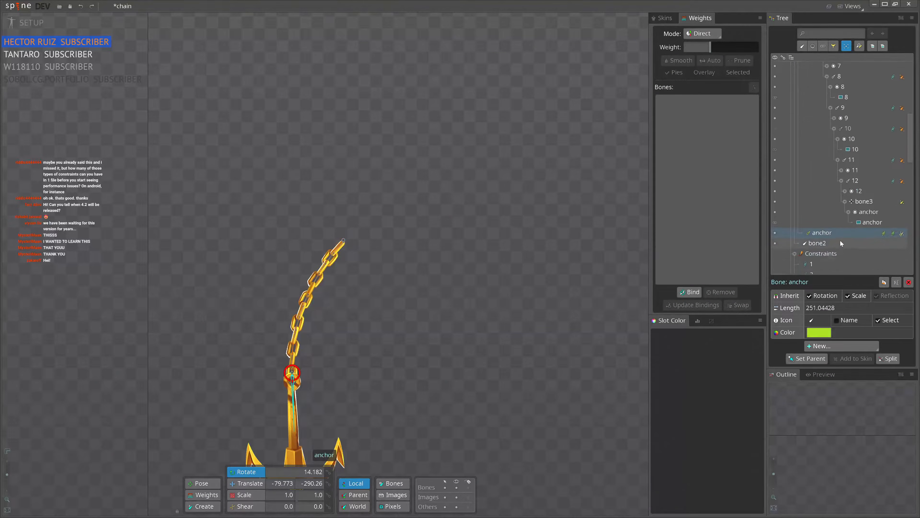
drag(351, 371, 379, 267)
key(Delete)
key(Return)
Step: Delete the anchor slot with its image, and remove bone3 from the end of the chain
click(256, 260)
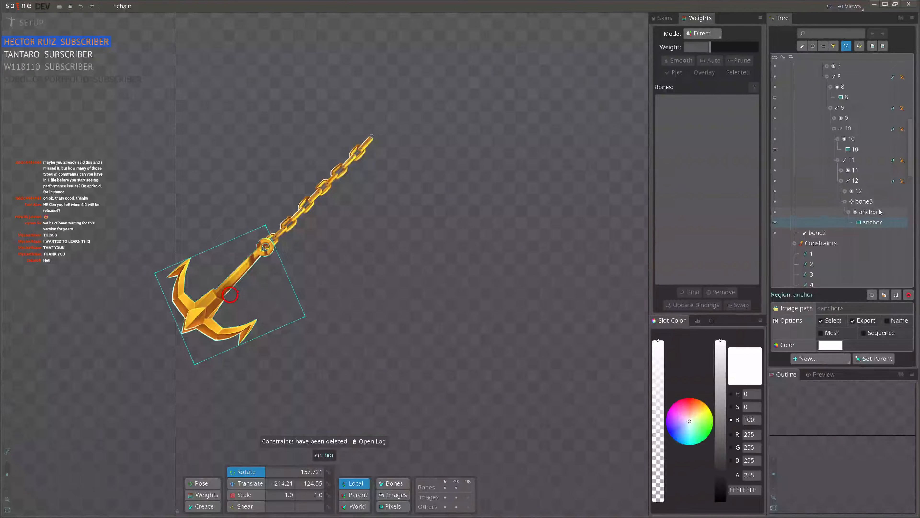
click(879, 211)
key(Delete)
key(Return)
click(265, 248)
key(Delete)
click(320, 275)
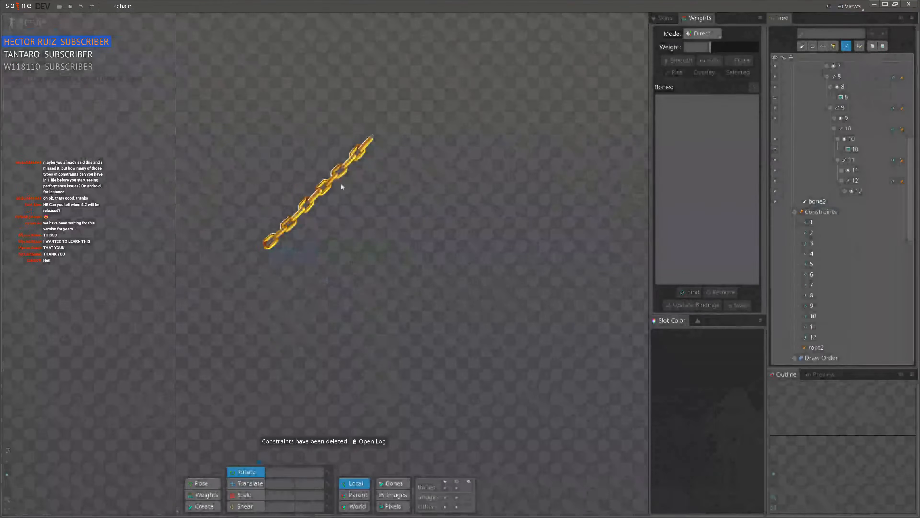
Step: Delete chain physics constraints 1 to 12 and the root2 path constraint
click(369, 145)
drag(262, 159, 398, 257)
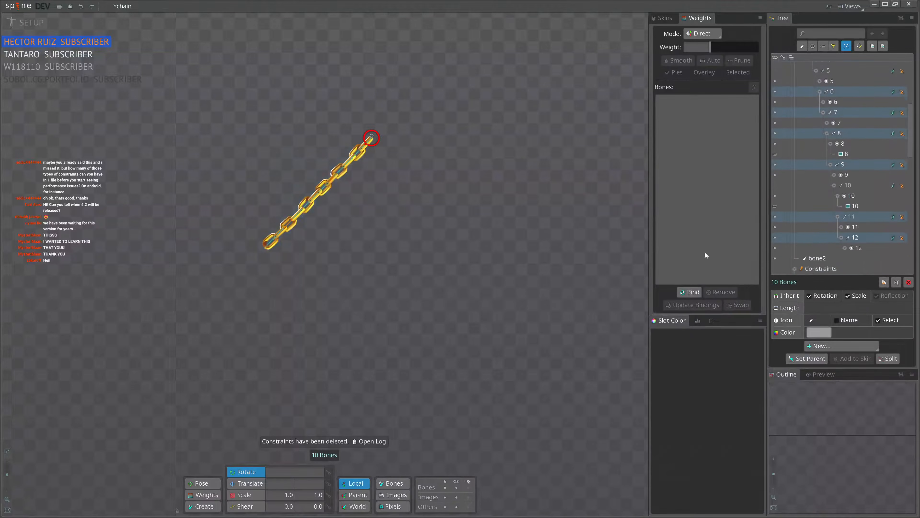
click(901, 212)
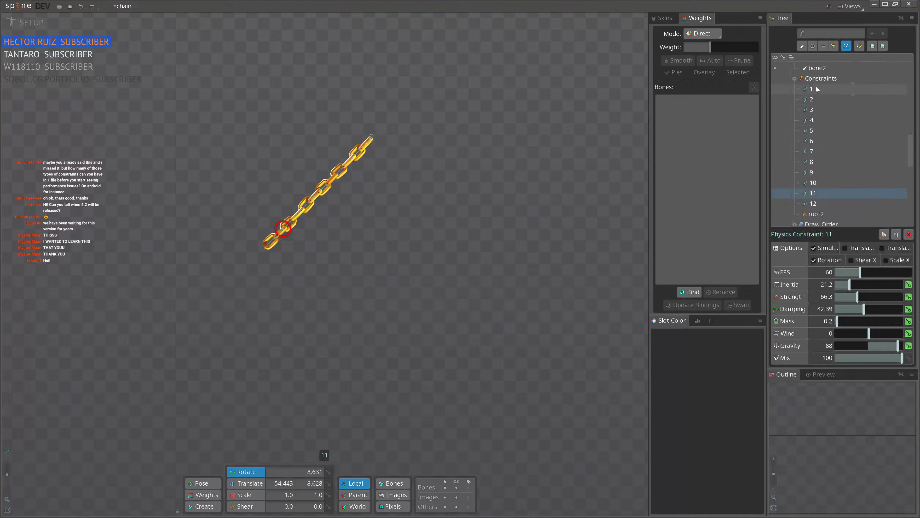
scroll(845, 119, down, 1)
shift+click(830, 117)
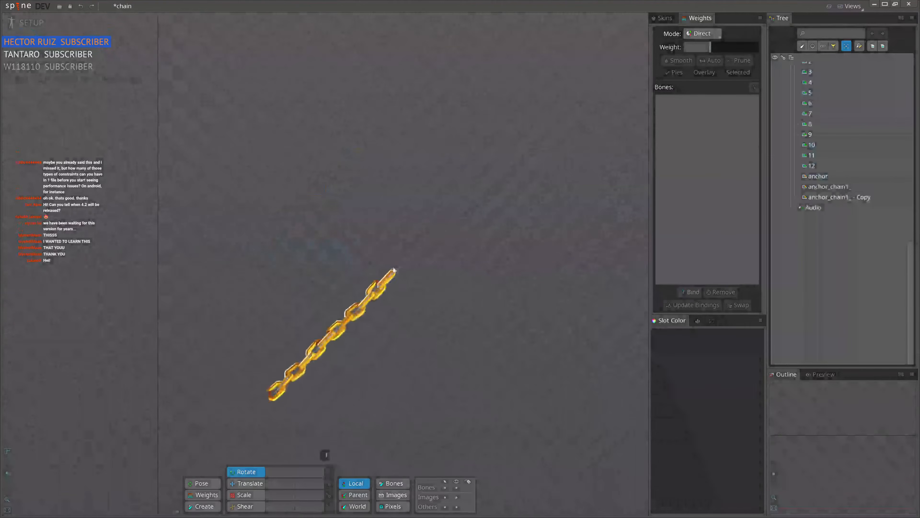
Step: Move the chain by its upper bone and rotate it so the links hang nearly straight down
click(398, 268)
scroll(360, 369, down, 3)
key(v)
drag(420, 324, 319, 74)
key(c)
drag(290, 218, 493, 250)
scroll(286, 181, up, 3)
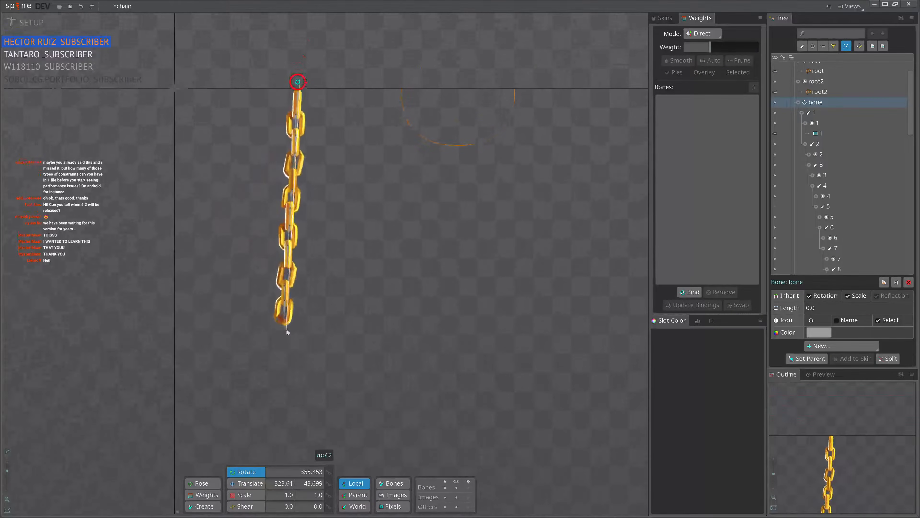
Step: Delete the root2 path and rotate the chain's upper bone to about 358 degrees
click(287, 330)
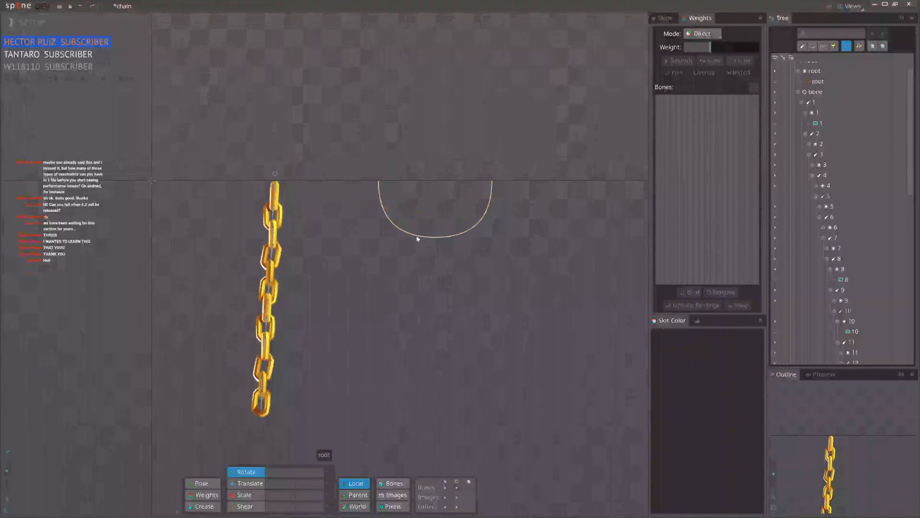
click(416, 236)
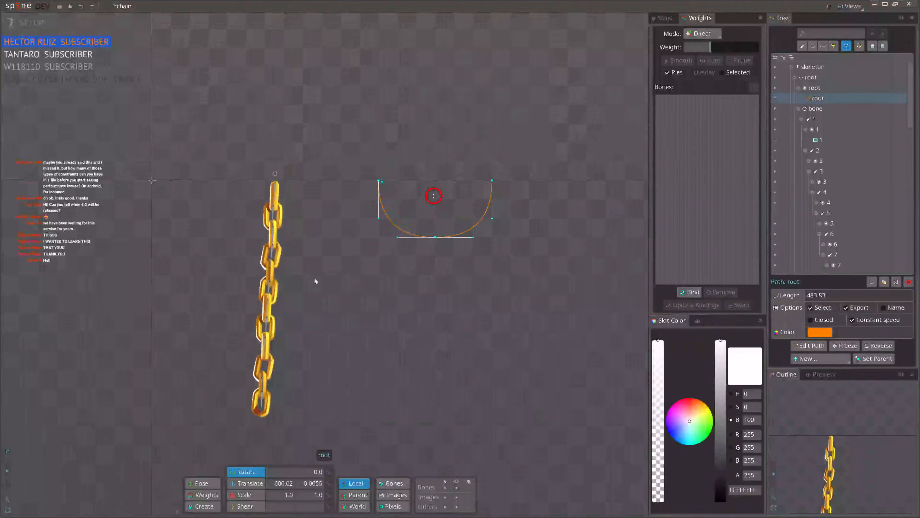
click(276, 173)
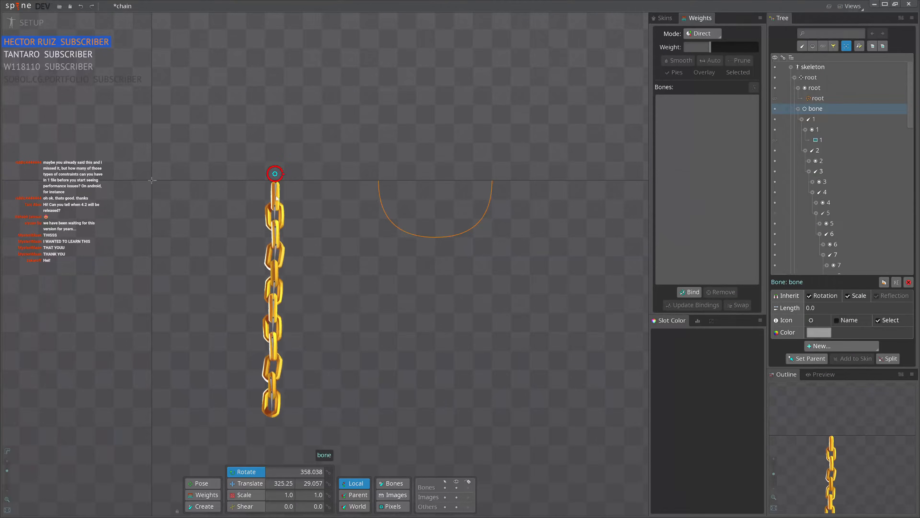
Step: Try to attach chain bones 1, 2, 3, 4, 6, 7, 8, 9, 11 and 12 to the U-shaped root path with a path constraint
drag(275, 198, 349, 428)
click(836, 346)
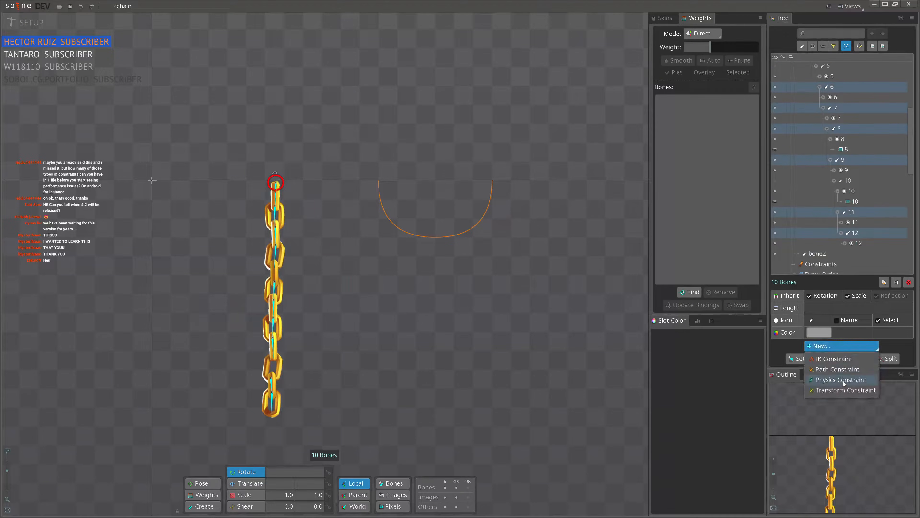
click(826, 372)
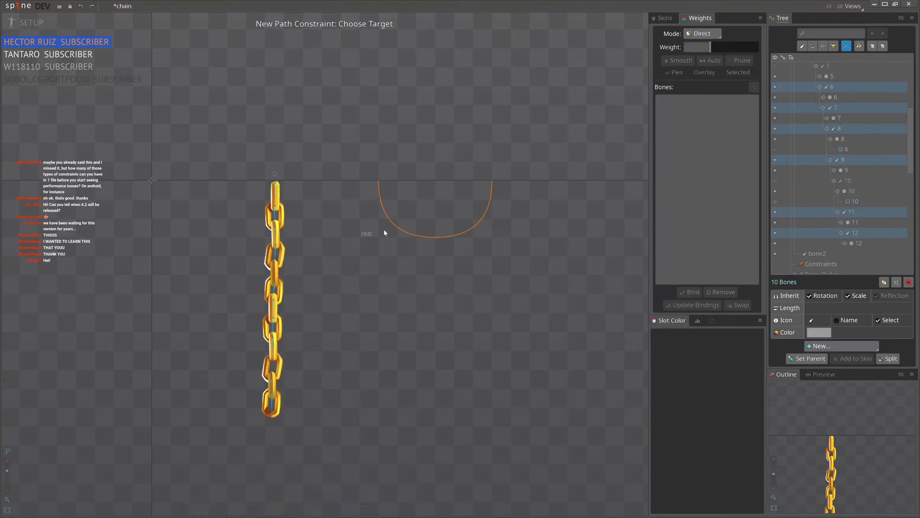
click(395, 225)
click(325, 280)
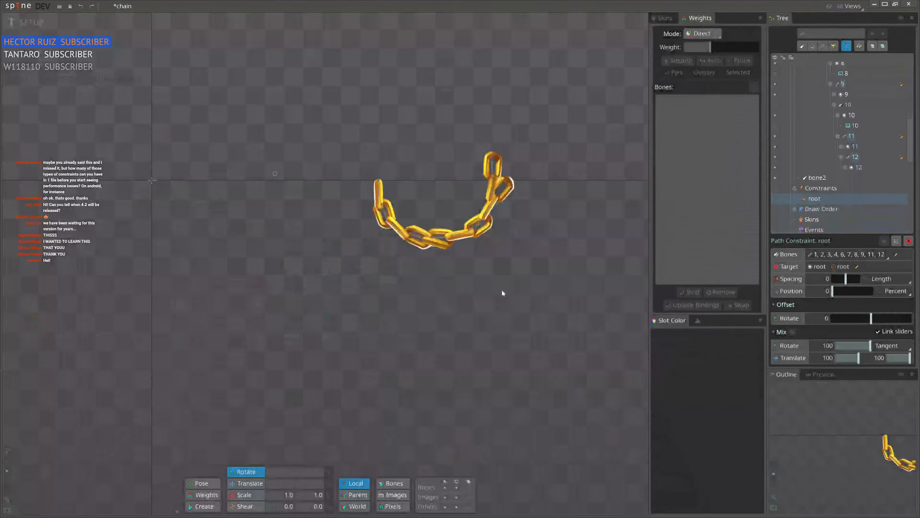
Step: Examine how the links sit along the curved path, checking the images and bones of links 9 to 11 in close-up
scroll(482, 216, up, 3)
scroll(483, 212, up, 4)
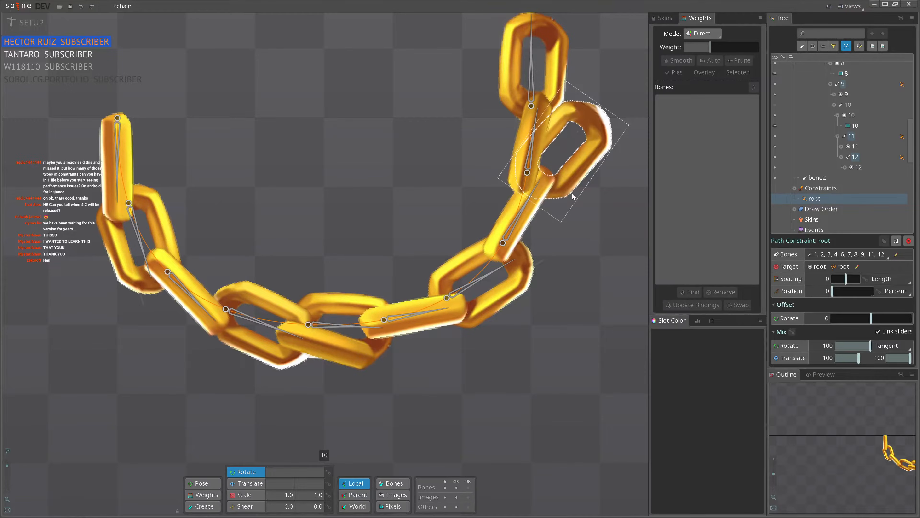
scroll(387, 240, down, 4)
key(v)
scroll(347, 156, up, 3)
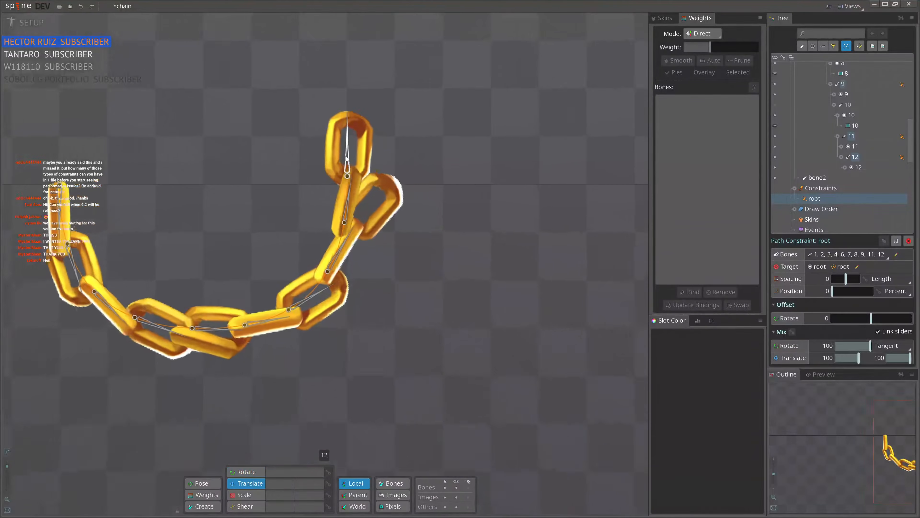
click(405, 222)
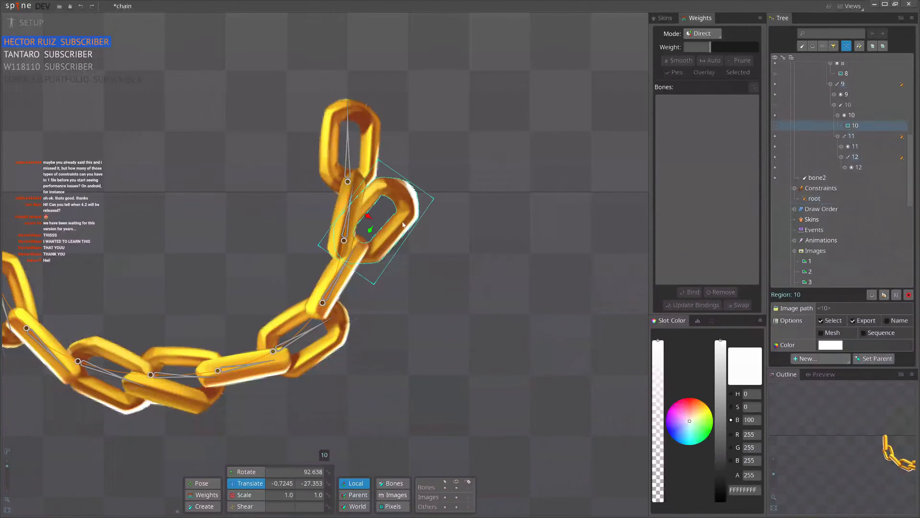
click(362, 276)
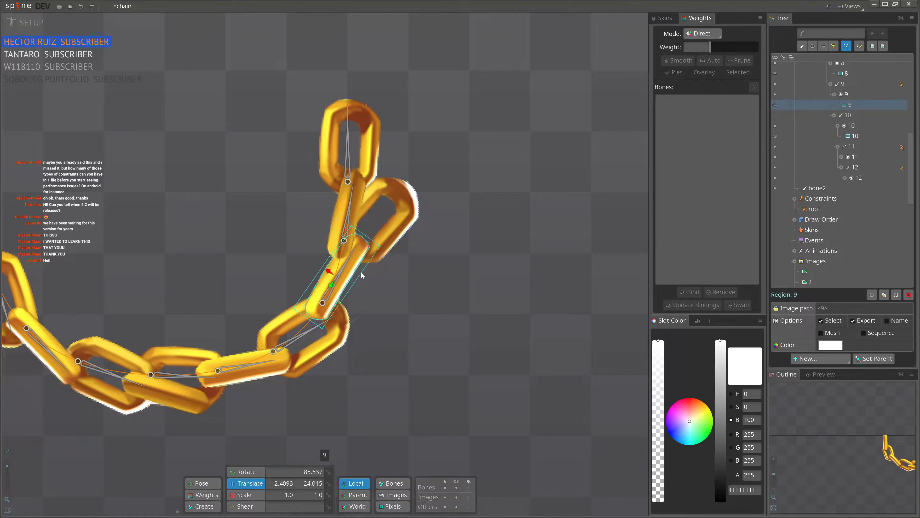
scroll(363, 205, up, 5)
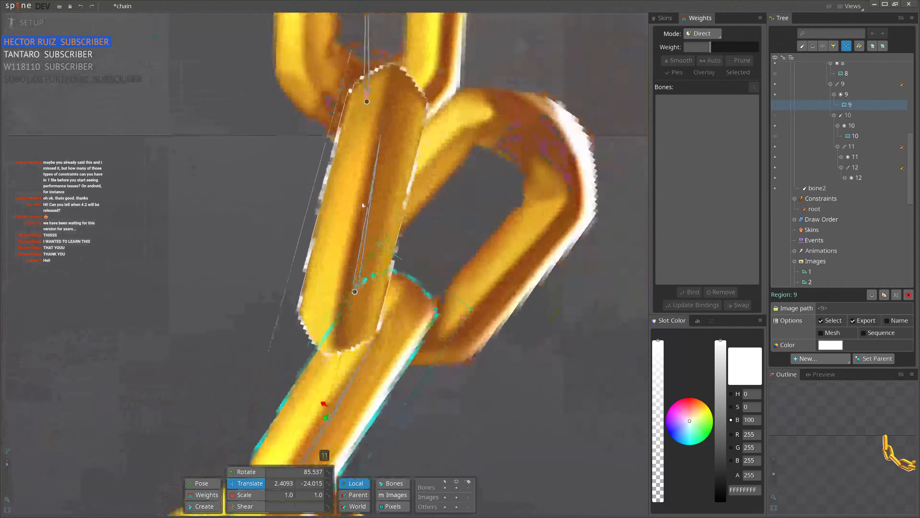
scroll(363, 205, down, 5)
scroll(517, 232, up, 2)
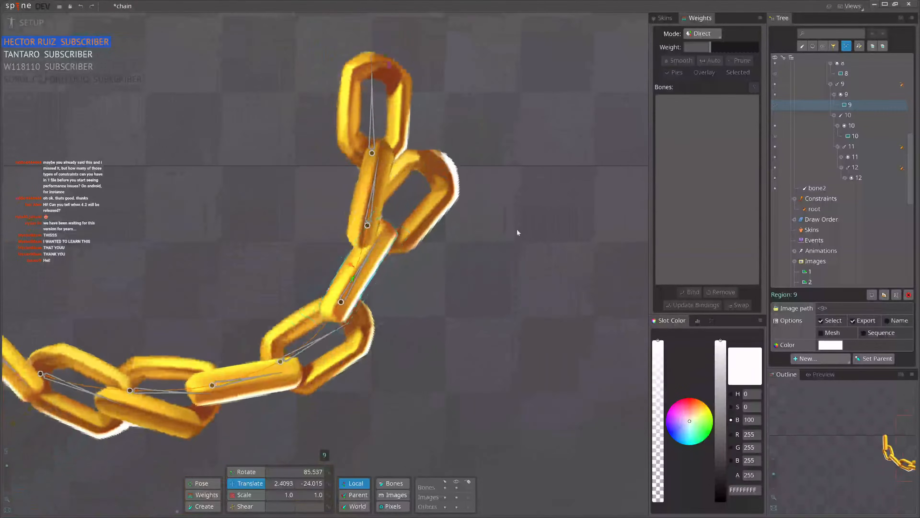
scroll(518, 233, down, 2)
drag(390, 316, 514, 327)
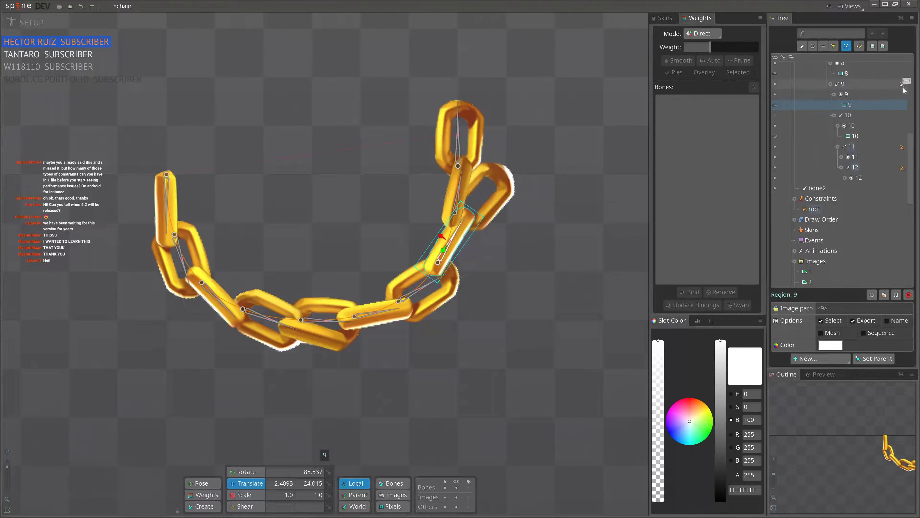
Step: Undo the path constraint on the chain bones and clear the selection
scroll(409, 421, down, 2)
drag(409, 421, 430, 371)
key(ctrl+z)
key(ctrl+z)
drag(264, 339, 346, 274)
key(space)
Step: Select the chain bones to check the gaps between them, make bone 10 visible, and clear the selection
drag(325, 143, 378, 406)
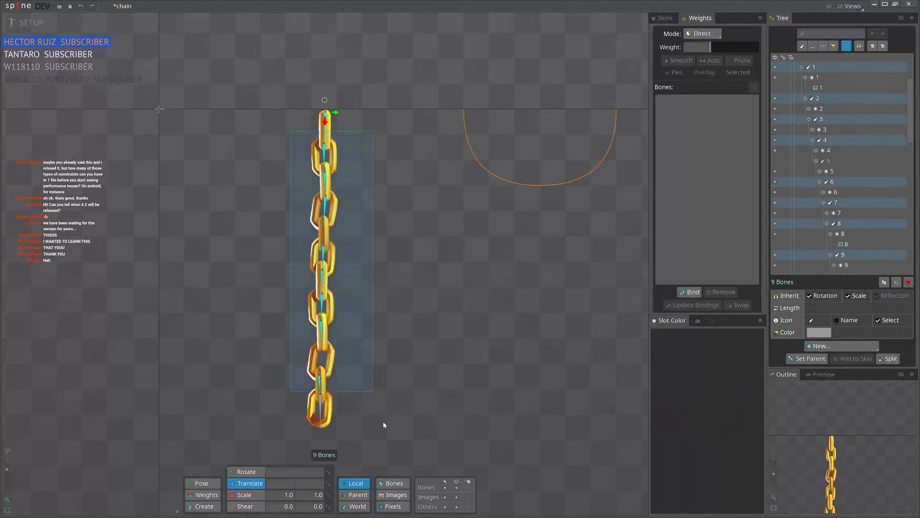
scroll(333, 363, up, 3)
scroll(334, 366, up, 3)
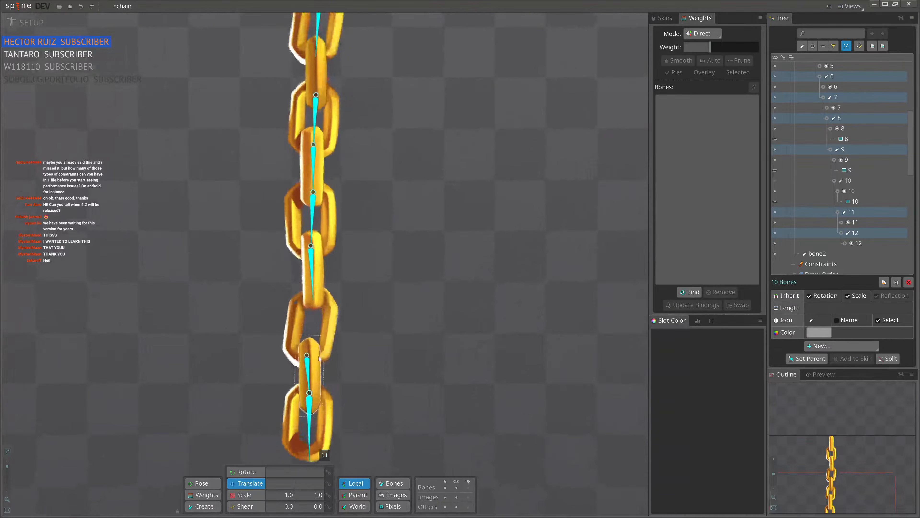
scroll(337, 290, up, 2)
drag(337, 288, 338, 355)
scroll(316, 278, down, 8)
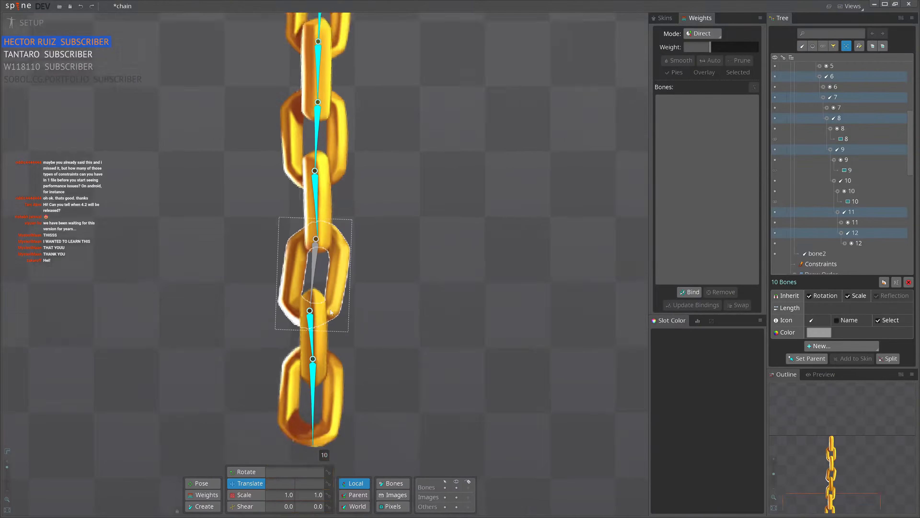
click(310, 182)
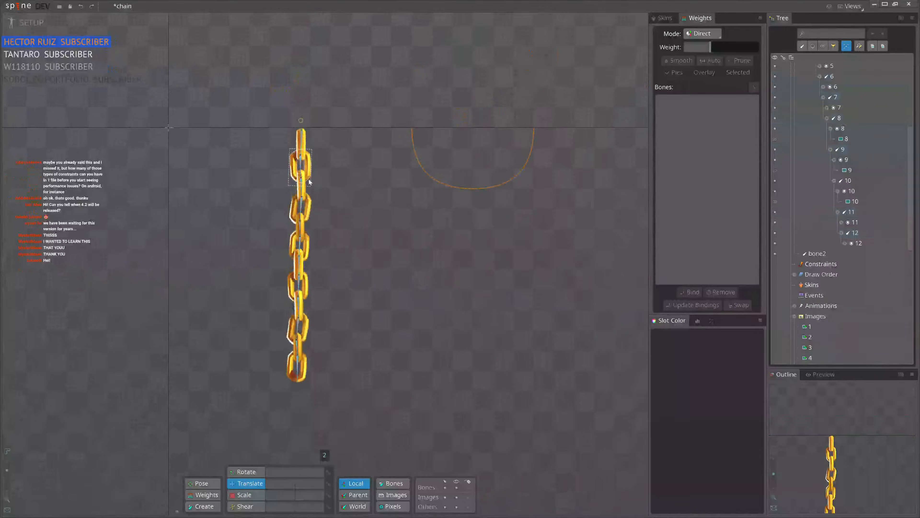
Step: Attach all 12 chain bones to the U-shaped root path with a path constraint named root
drag(261, 138, 360, 409)
click(847, 344)
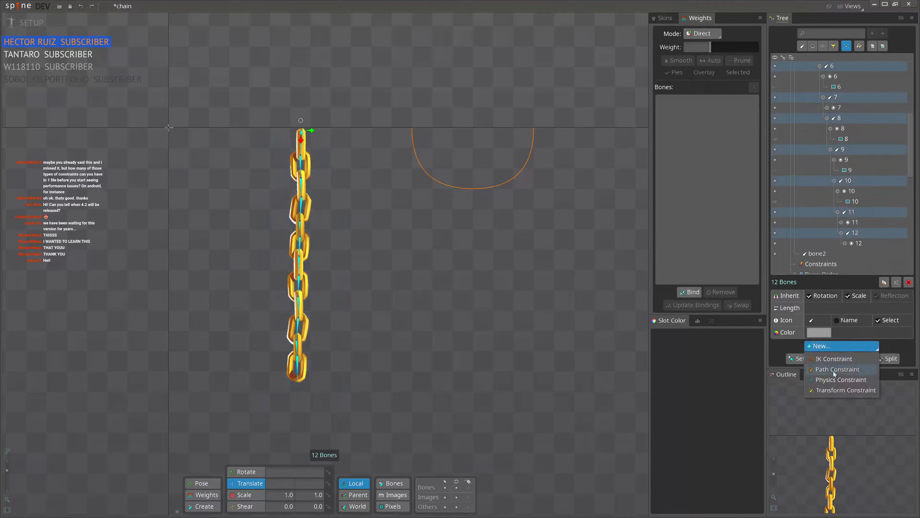
click(825, 368)
click(482, 186)
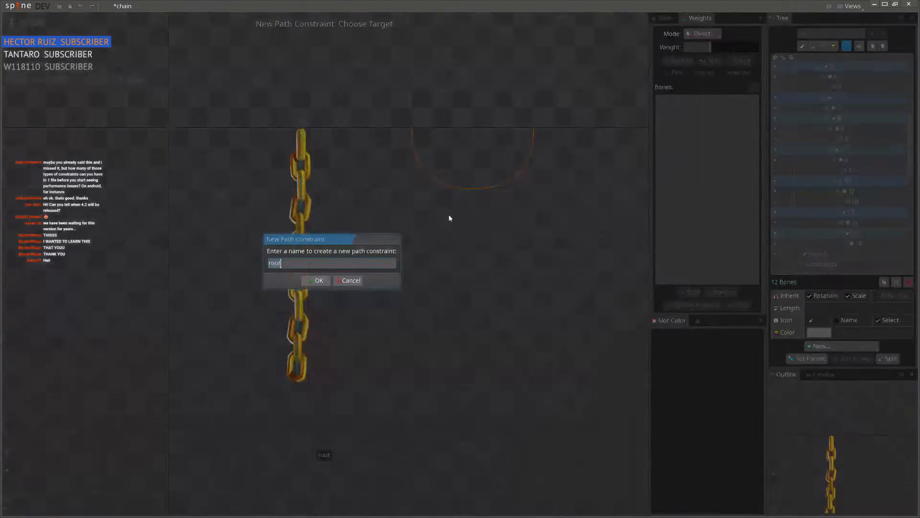
click(306, 284)
Step: Widen the U-shaped root path by moving its free end point and its bottom point further from the chain's start
drag(539, 176, 461, 280)
scroll(449, 289, up, 4)
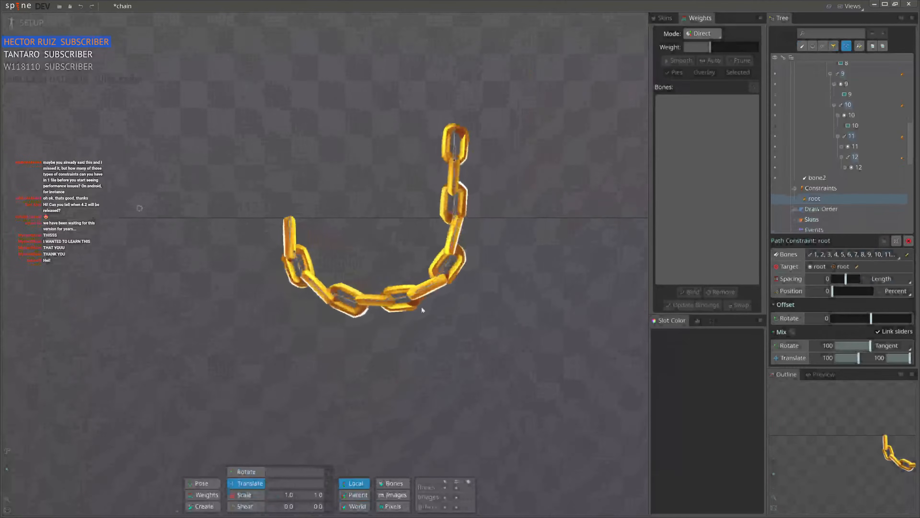
scroll(348, 308, up, 2)
drag(552, 324, 509, 383)
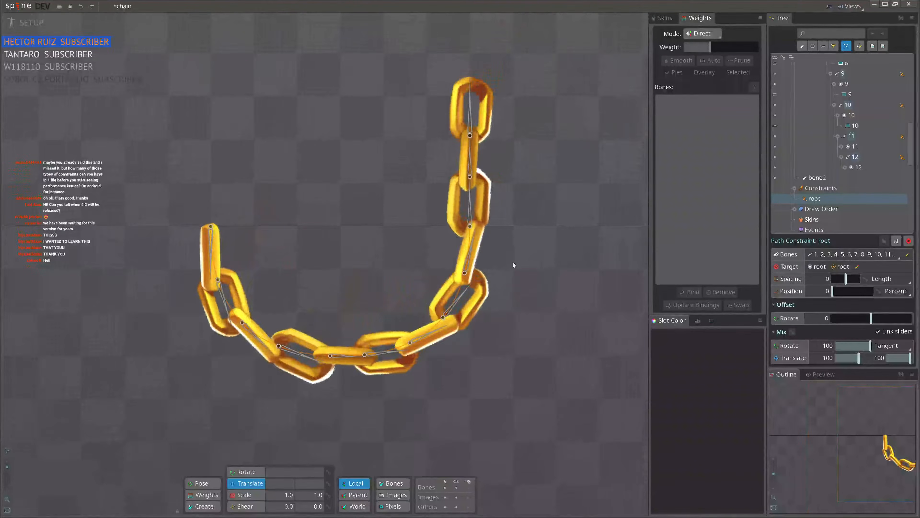
click(470, 238)
scroll(412, 280, down, 2)
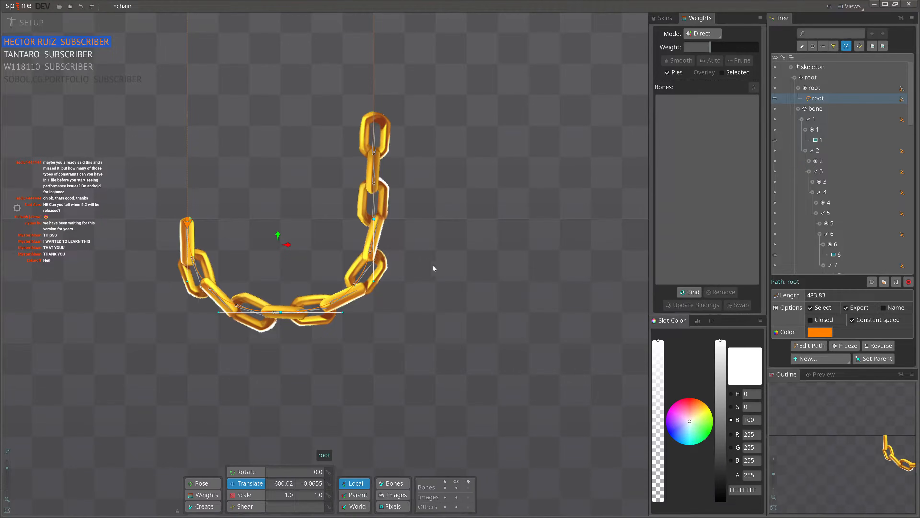
drag(259, 195, 409, 326)
drag(351, 280, 355, 319)
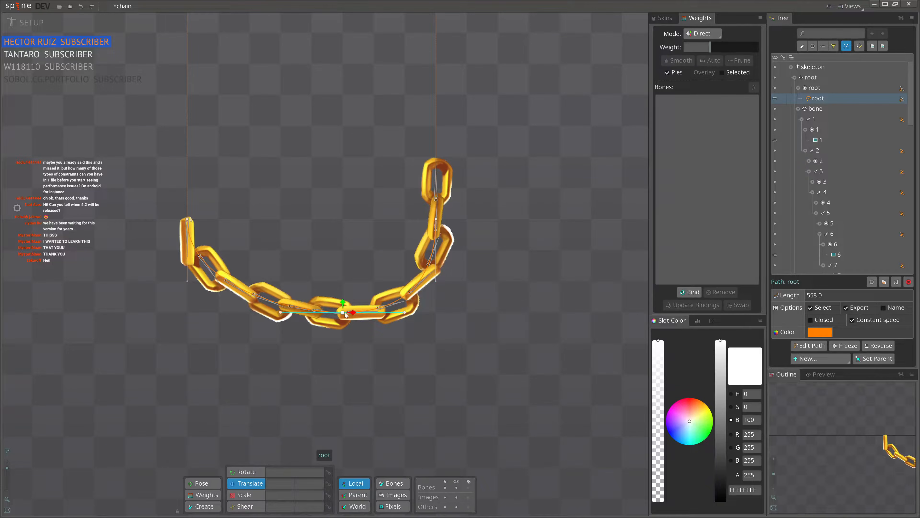
Step: Lower and center the path's bottom point, then lengthen both its handles for a path length of about 644
drag(345, 315, 314, 351)
drag(313, 351, 314, 357)
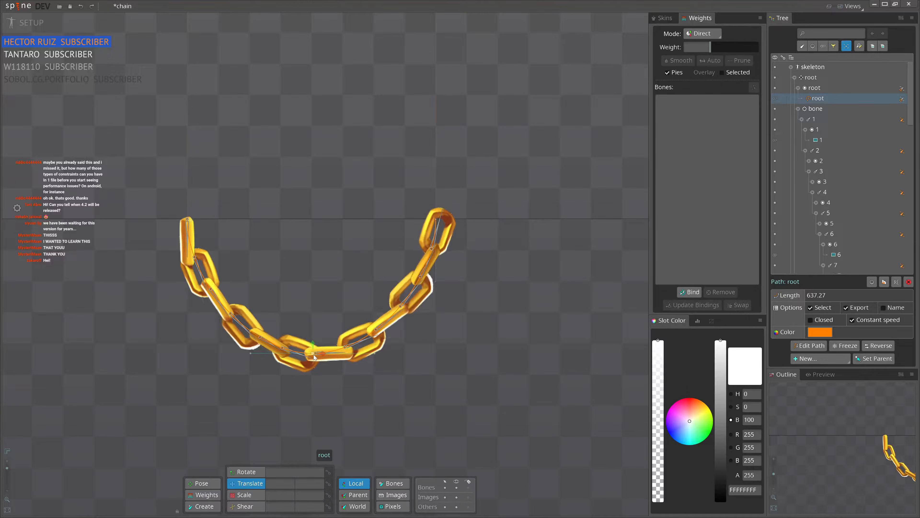
drag(375, 353, 386, 356)
drag(253, 357, 243, 358)
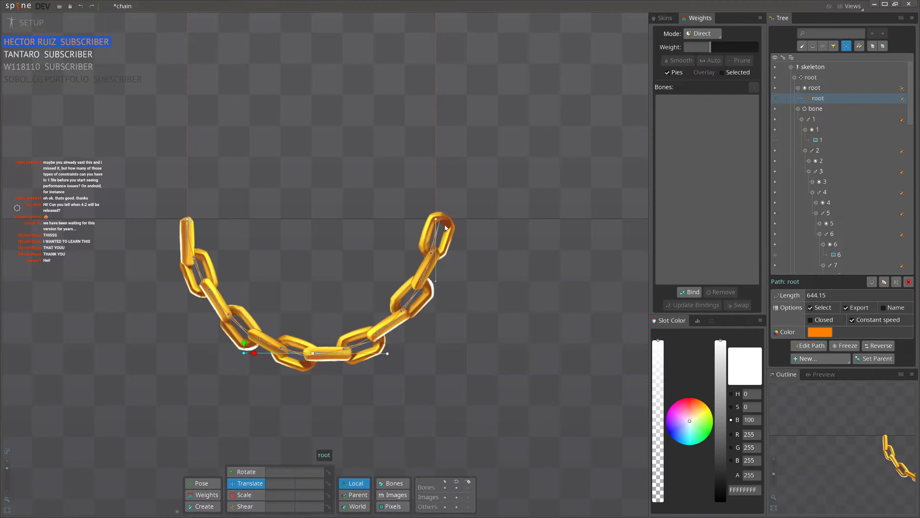
Step: Set the rotate mix mode of the root path constraint to Chain
scroll(429, 284, up, 5)
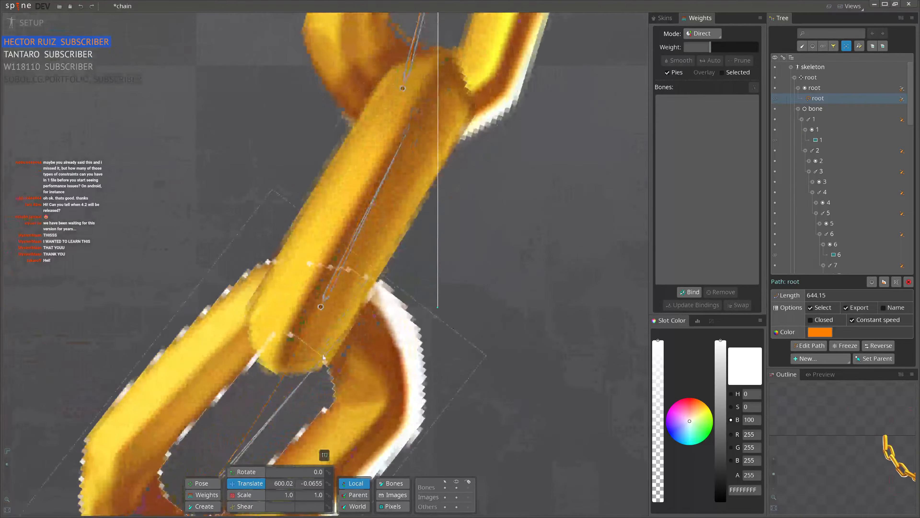
drag(67, 350, 347, 324)
scroll(301, 329, up, 3)
drag(100, 301, 270, 371)
drag(152, 303, 243, 382)
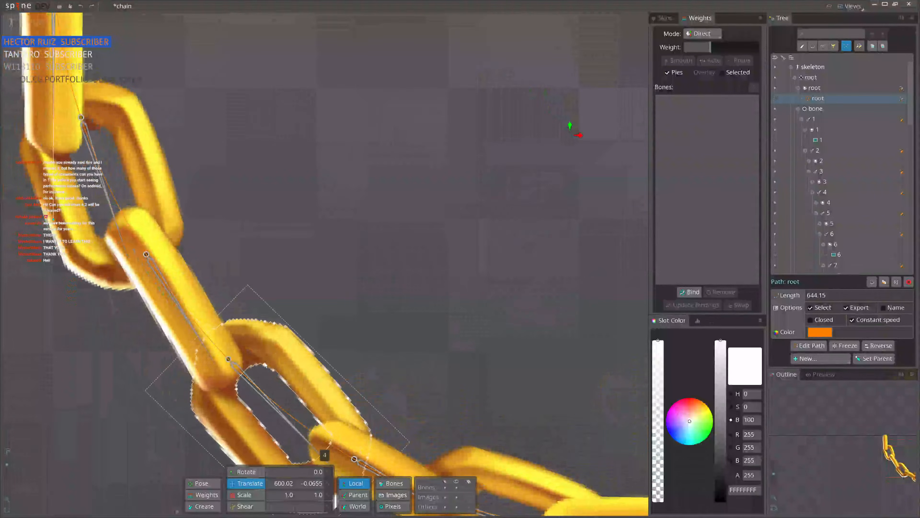
click(902, 120)
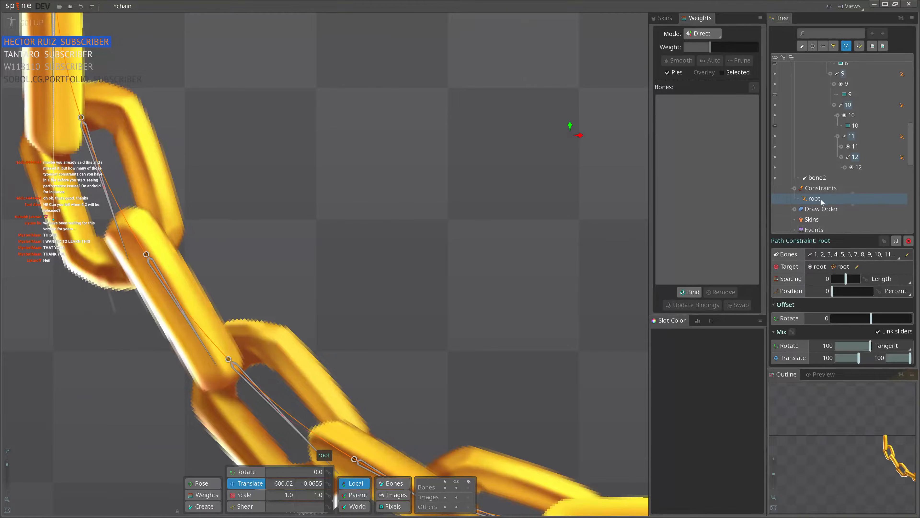
click(891, 346)
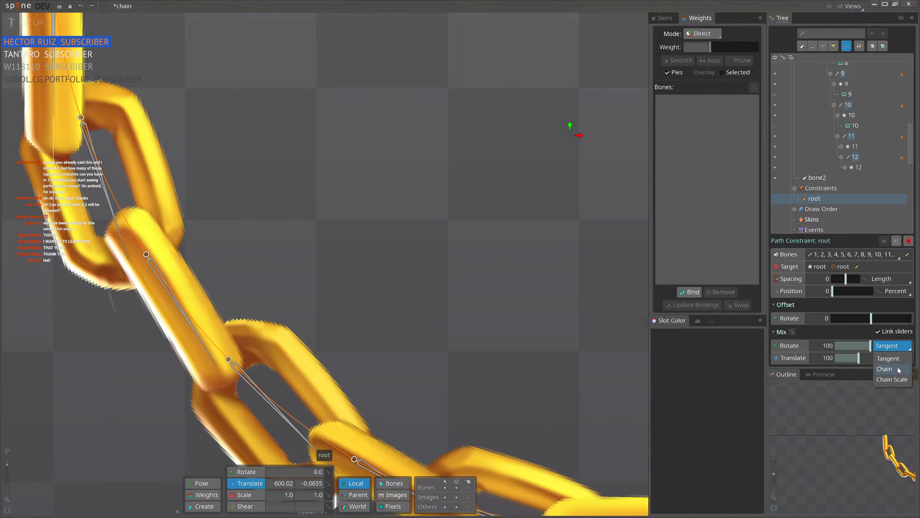
drag(286, 288, 444, 378)
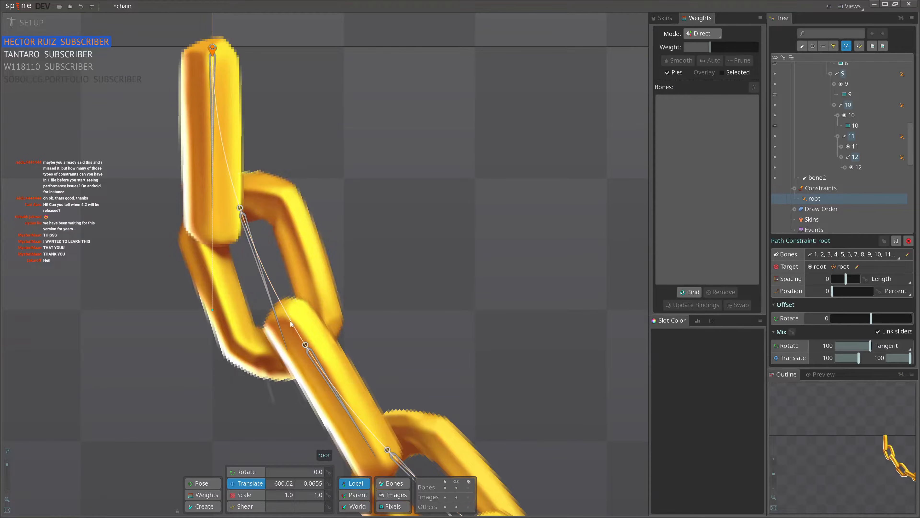
click(889, 345)
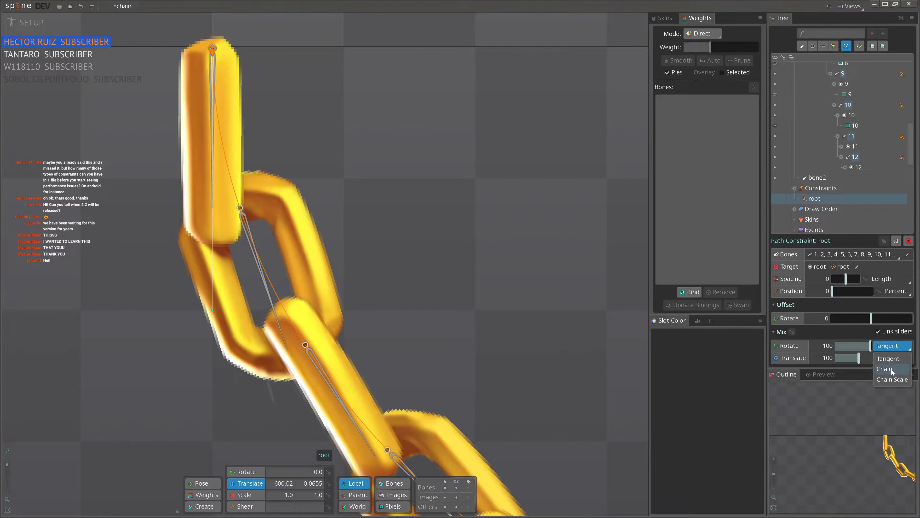
click(892, 369)
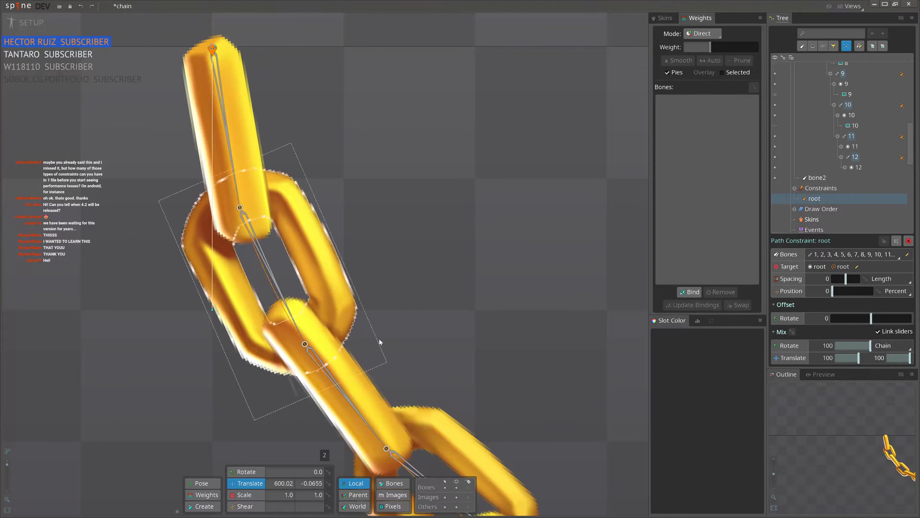
Step: Examine how the links and bones follow the whole curved path in Chain rotate mode
scroll(431, 321, down, 2)
click(892, 345)
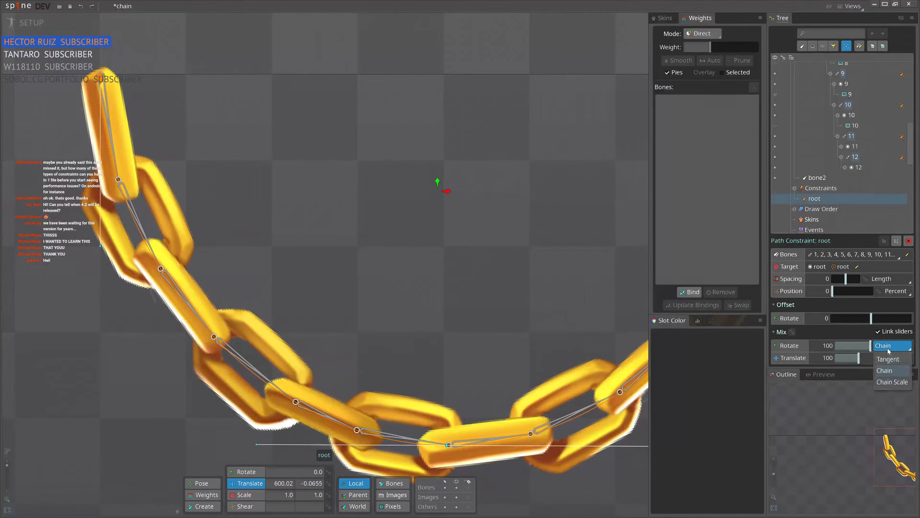
scroll(346, 323, down, 3)
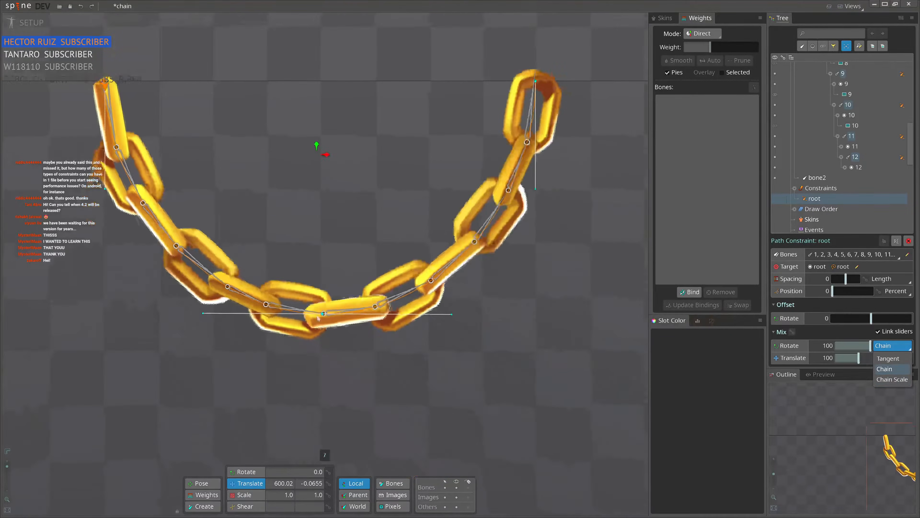
scroll(276, 314, up, 4)
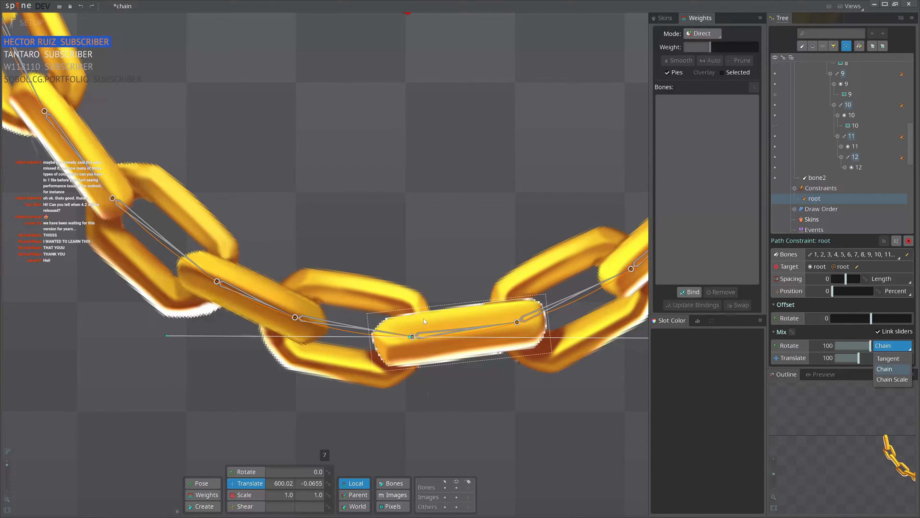
scroll(423, 321, down, 3)
drag(324, 62, 293, 160)
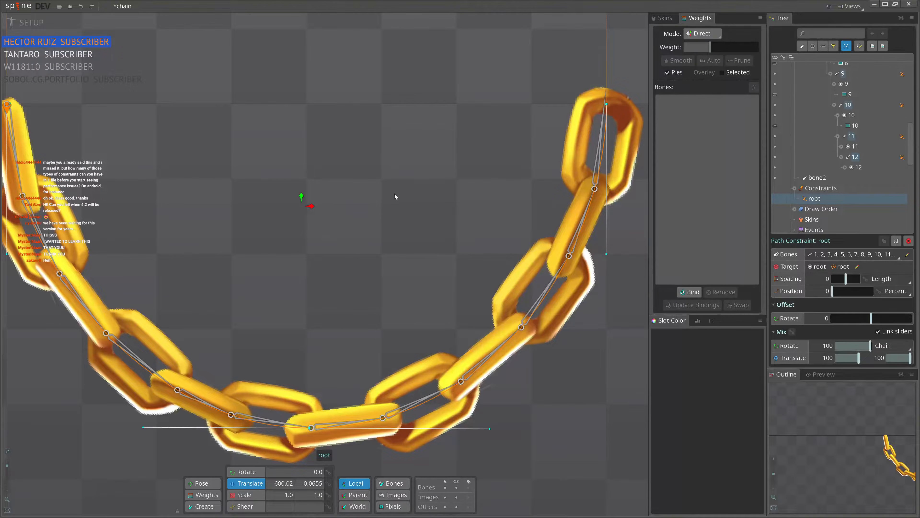
scroll(382, 325, down, 3)
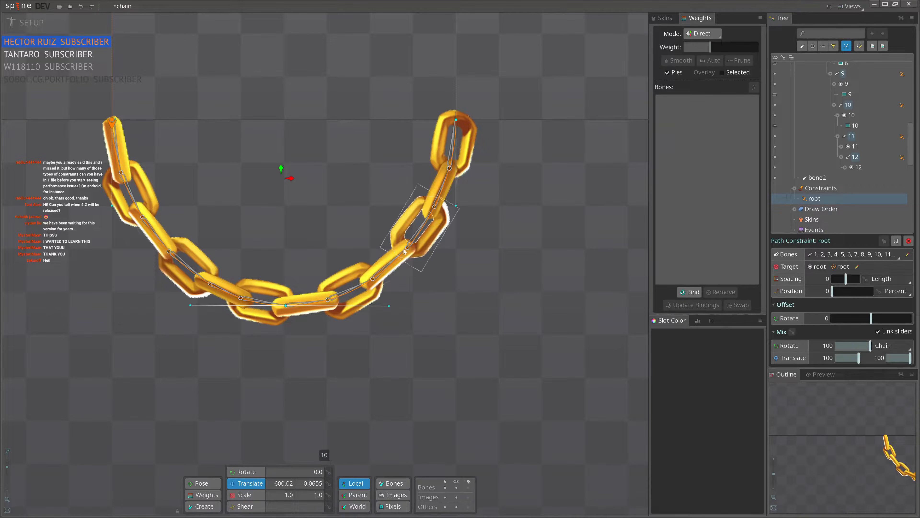
drag(434, 253, 456, 288)
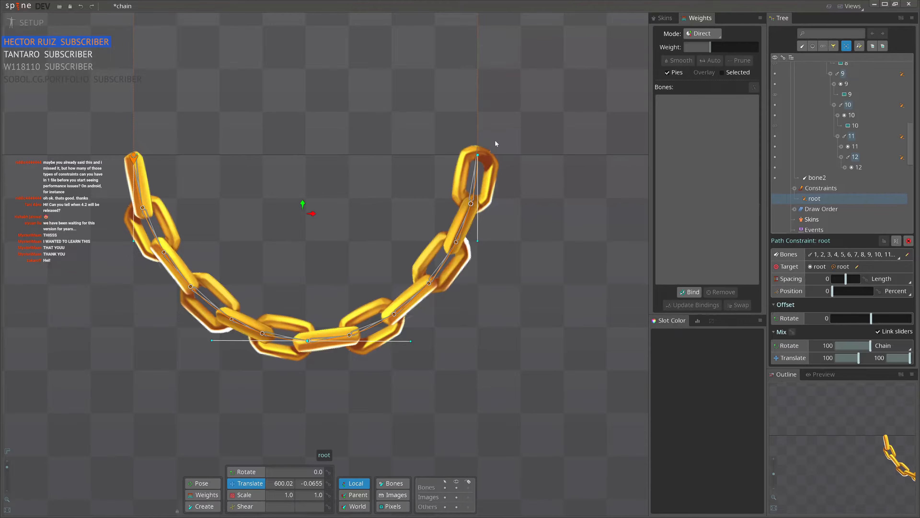
drag(479, 160, 485, 198)
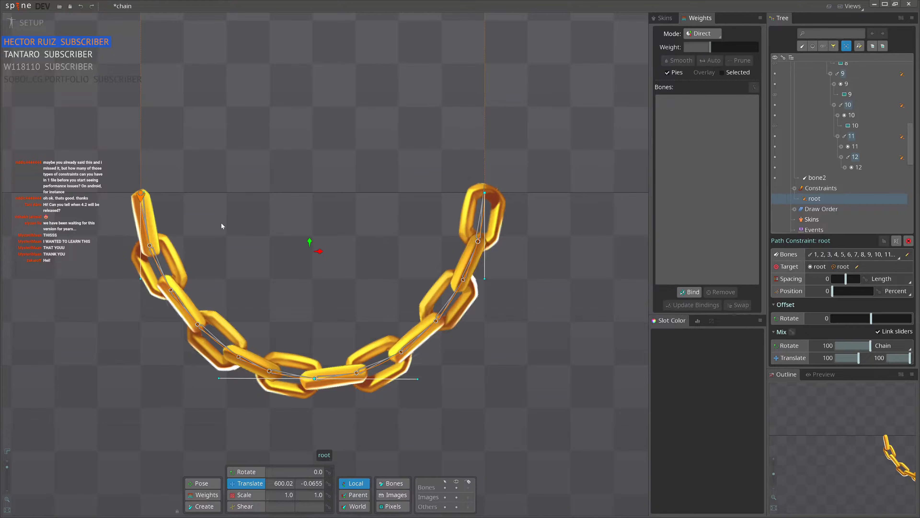
scroll(289, 221, down, 2)
click(477, 236)
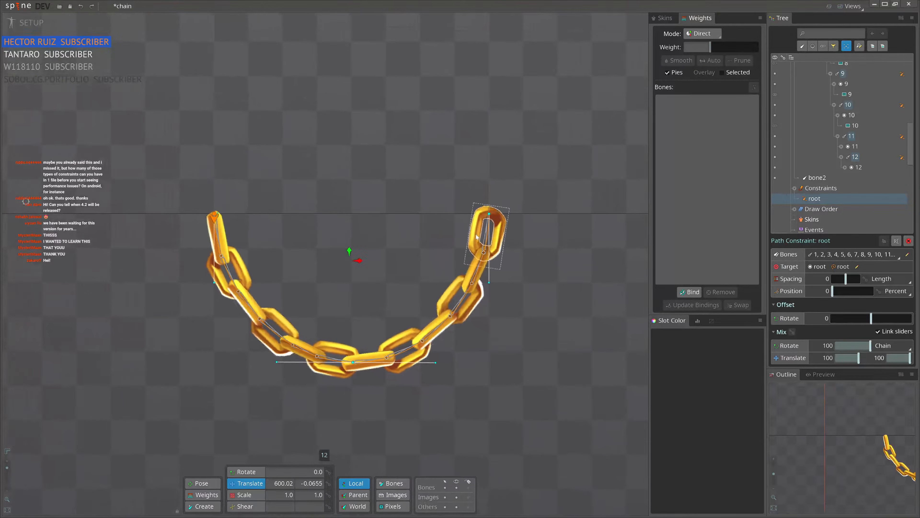
Step: Try moving the path's bottom point down and back up to see how the chain follows the changed curve
drag(353, 362, 377, 345)
scroll(363, 394, down, 2)
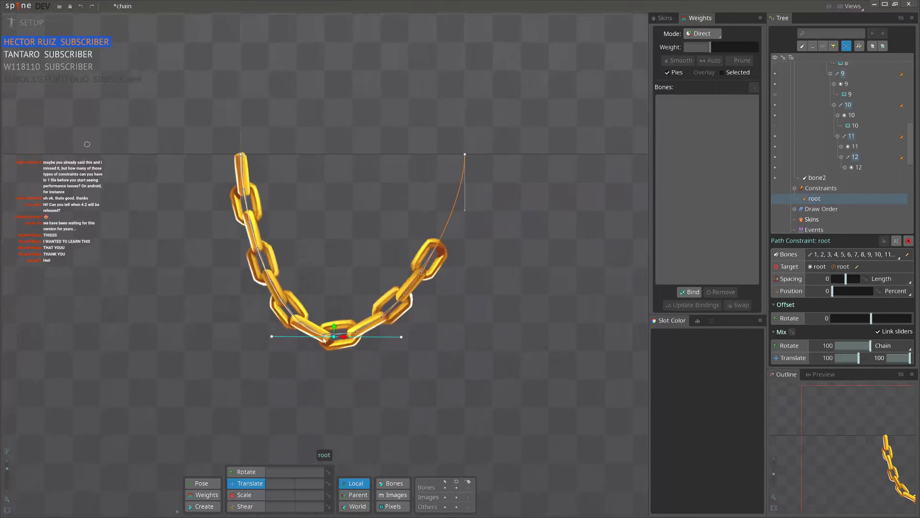
drag(355, 383, 351, 352)
scroll(467, 218, up, 4)
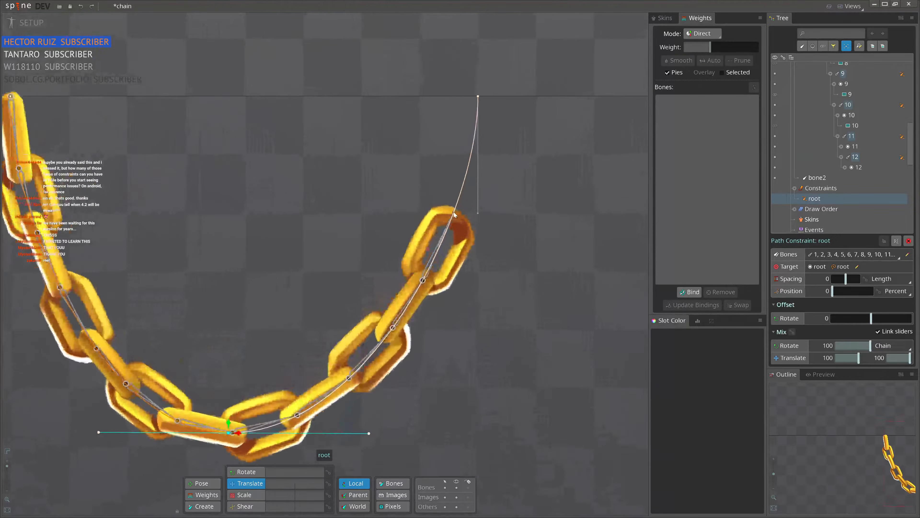
scroll(217, 261, down, 3)
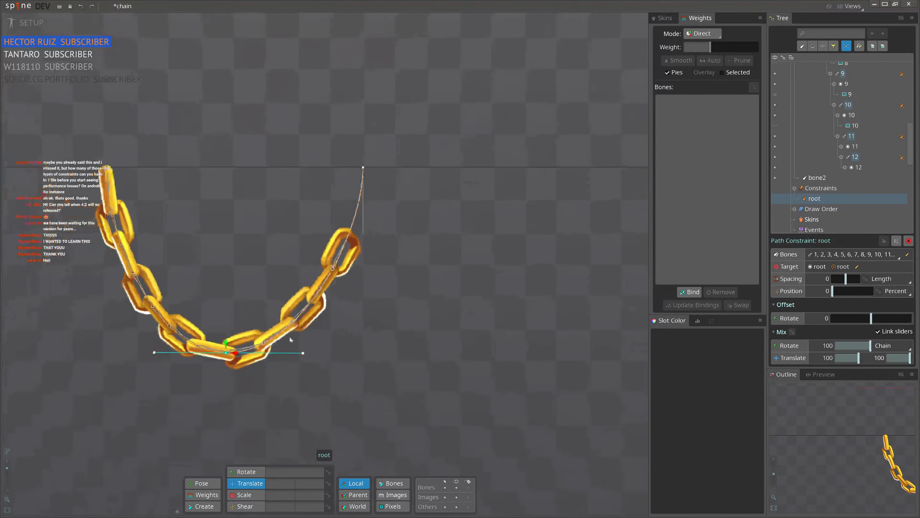
drag(225, 367, 237, 326)
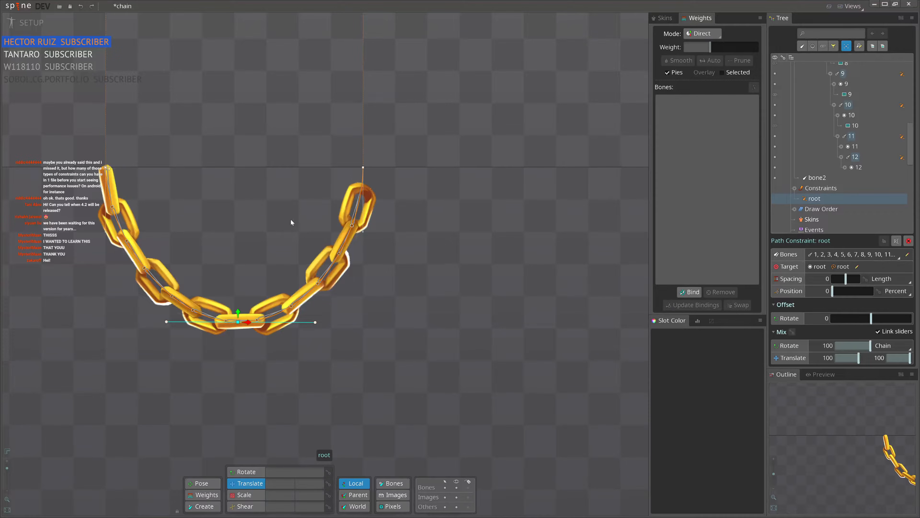
Step: Undo the trial moves of the path's bottom point
key(ctrl+z)
key(ctrl+z)
key(ctrl+z)
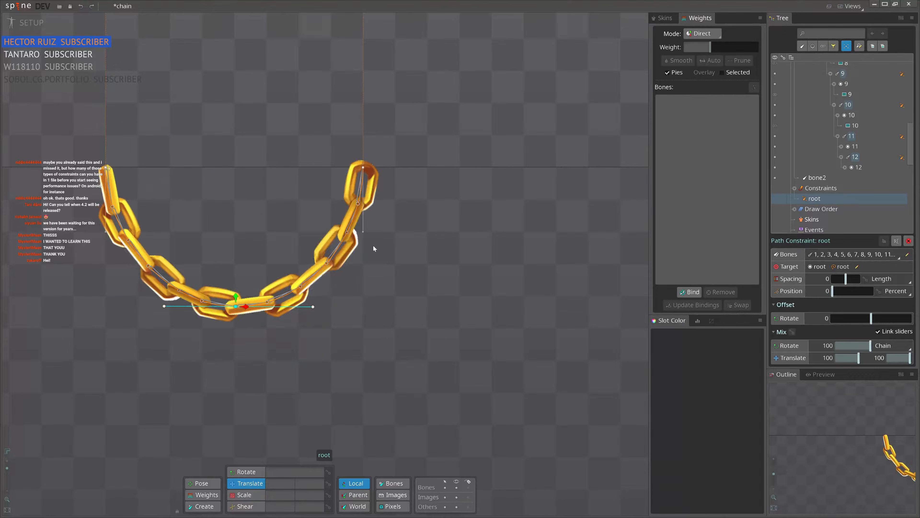
Step: Create a near-vertical bone about 221 long between the chain's ends, reaching down to the path's bottom point
drag(413, 253, 466, 301)
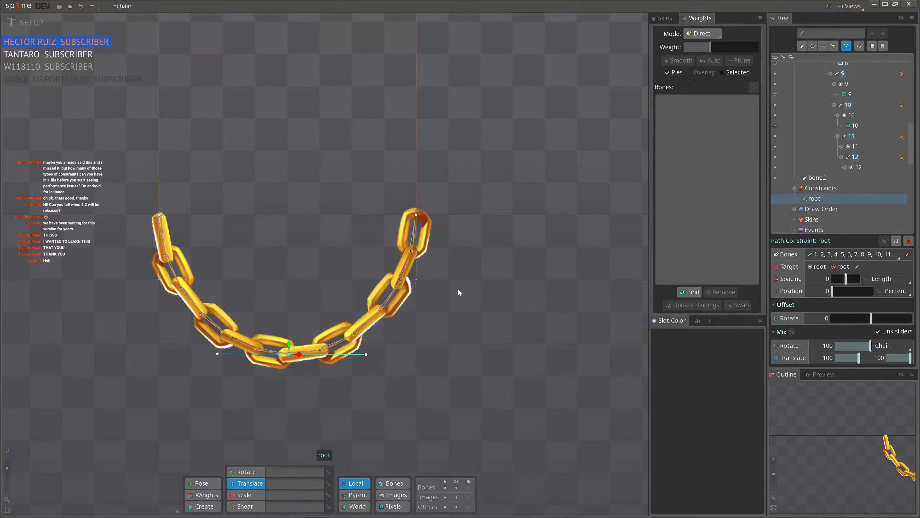
drag(290, 270, 299, 250)
key(n)
drag(306, 195, 303, 337)
Step: Add an IK constraint named target to the new bone, with its target at the bone's tip and Compress and Stretch enabled
click(835, 346)
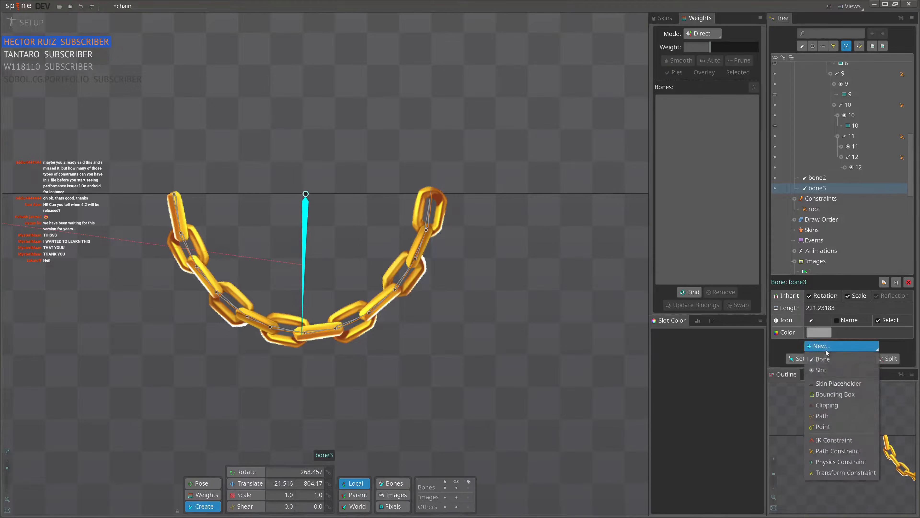
click(826, 437)
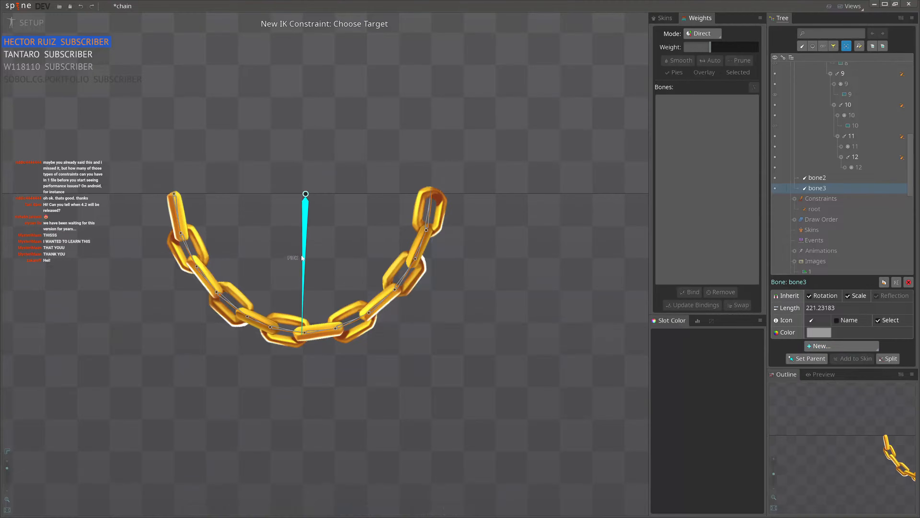
click(304, 282)
click(315, 280)
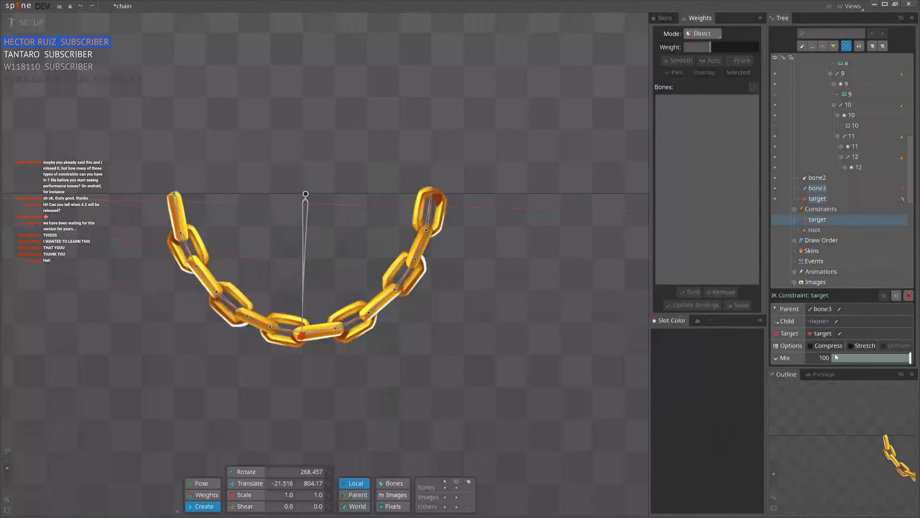
click(822, 345)
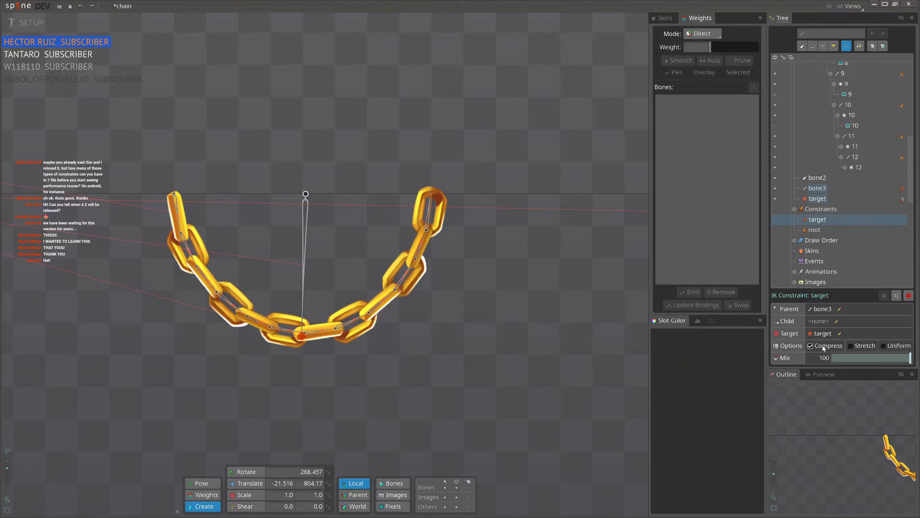
click(823, 345)
click(863, 346)
Step: Try moving the IK target bone, undo the move, and open the target IK constraint's settings
drag(338, 358, 363, 360)
click(326, 337)
key(v)
drag(409, 392, 416, 275)
key(ctrl+z)
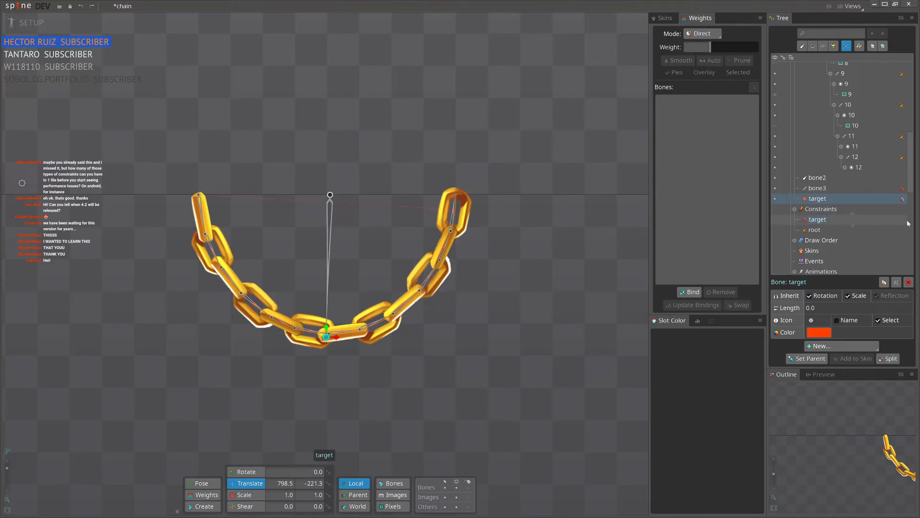
click(902, 200)
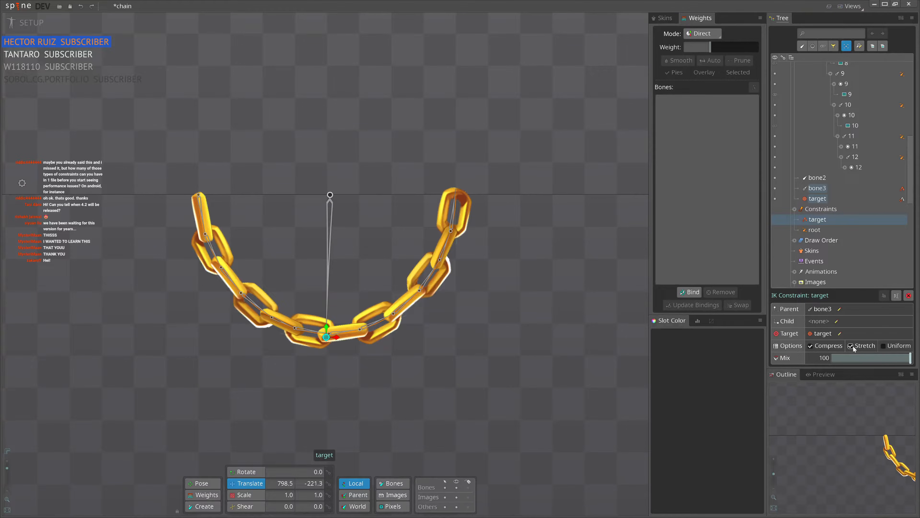
Step: Try moving the IK target bone, undo the move, and disable Stretch and Compress on the target IK constraint
drag(436, 407, 368, 430)
key(ctrl+z)
scroll(327, 330, up, 2)
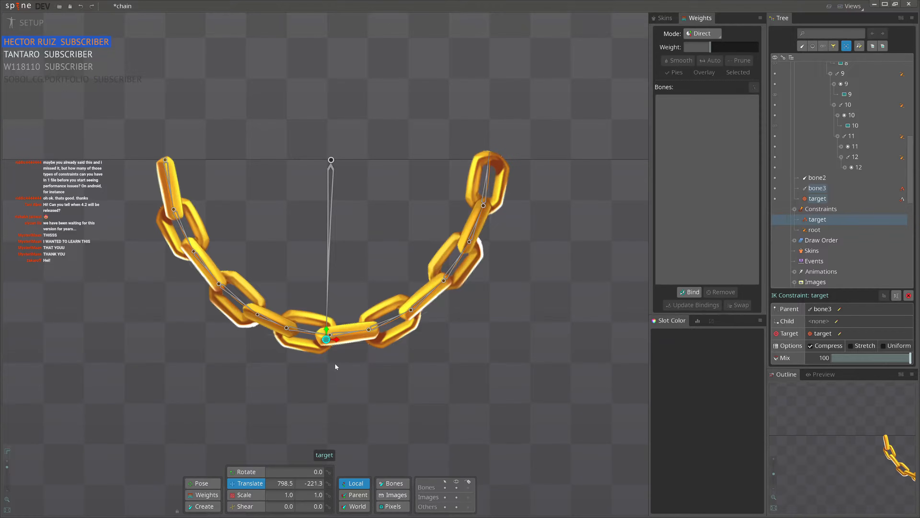
scroll(404, 393, down, 2)
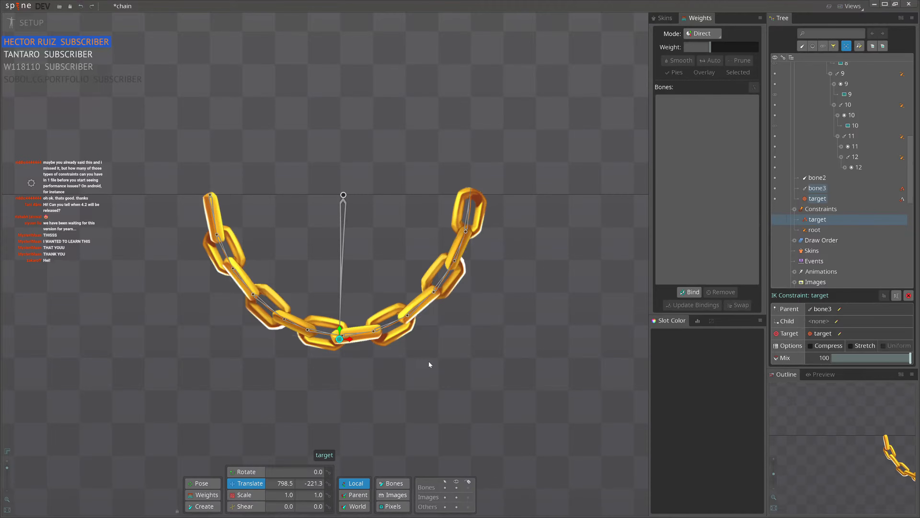
Step: Delete the target bone with its IK constraint, and rotate the vertical bone3 to about 270.6 degrees
key(Delete)
click(342, 267)
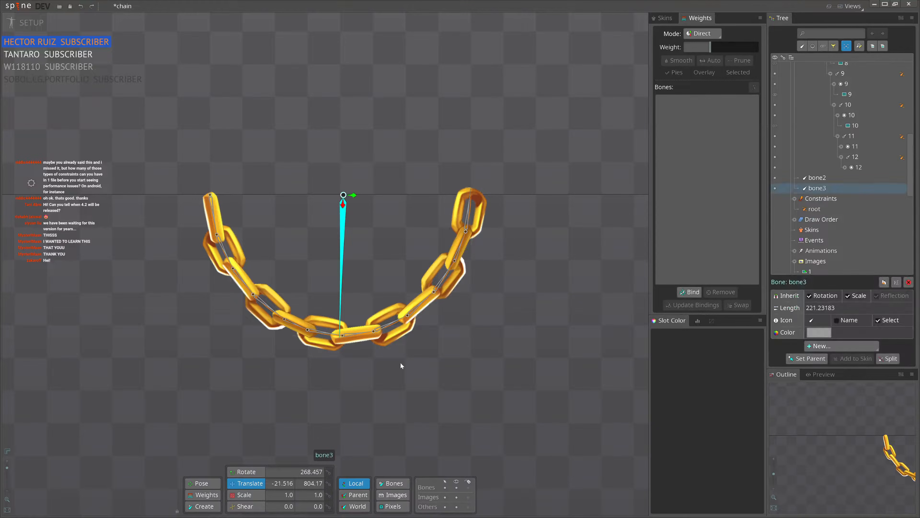
scroll(400, 365, up, 2)
key(c)
drag(401, 401, 417, 414)
drag(431, 312, 455, 396)
scroll(857, 158, up, 4)
scroll(857, 161, up, 4)
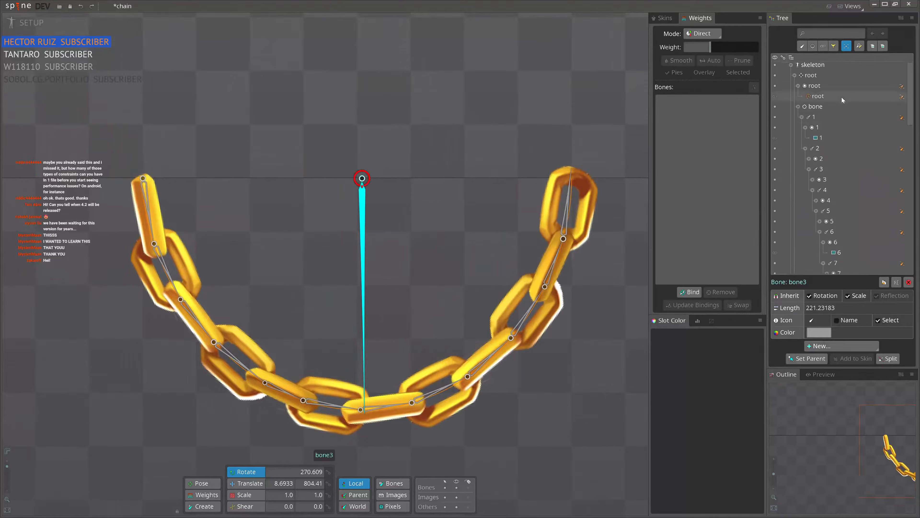
scroll(363, 246, down, 3)
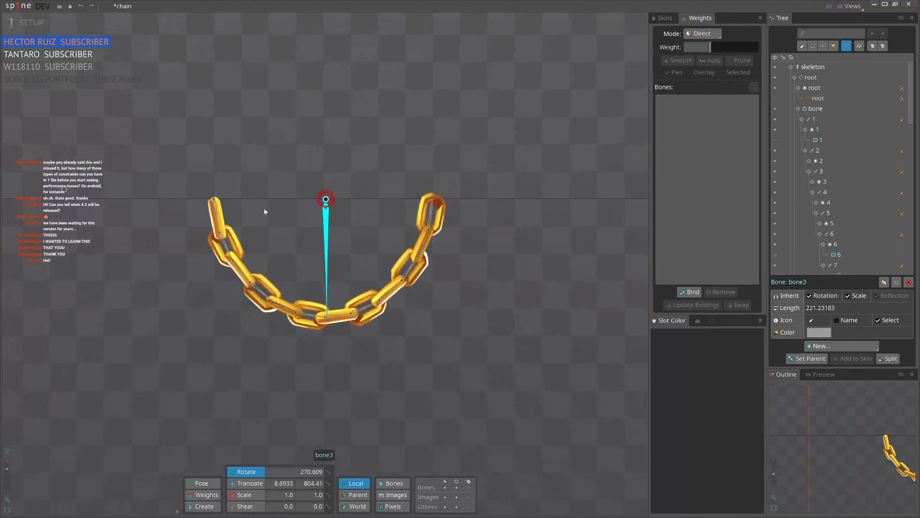
Step: Move the root path with its chain closer to the skeleton origin and place bone3 midway between the chain's ends
key(v)
drag(386, 176, 225, 203)
click(224, 204)
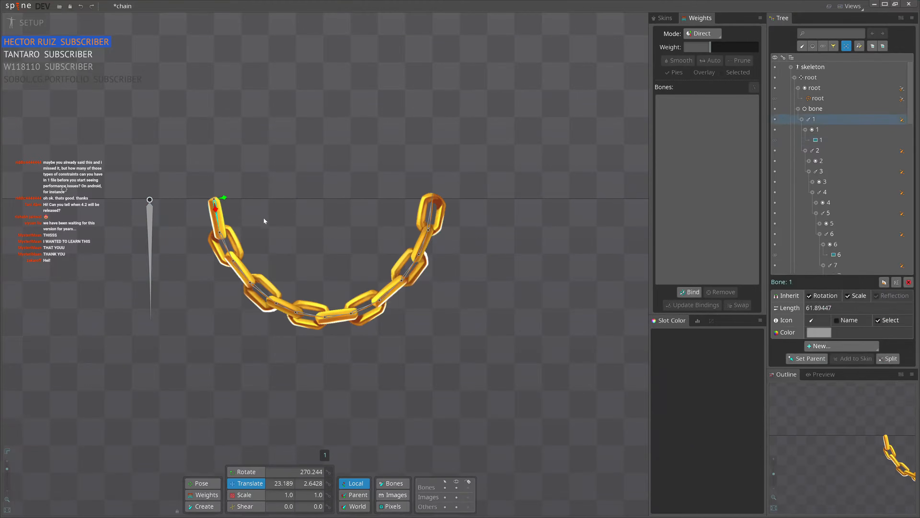
click(433, 209)
drag(548, 221, 457, 242)
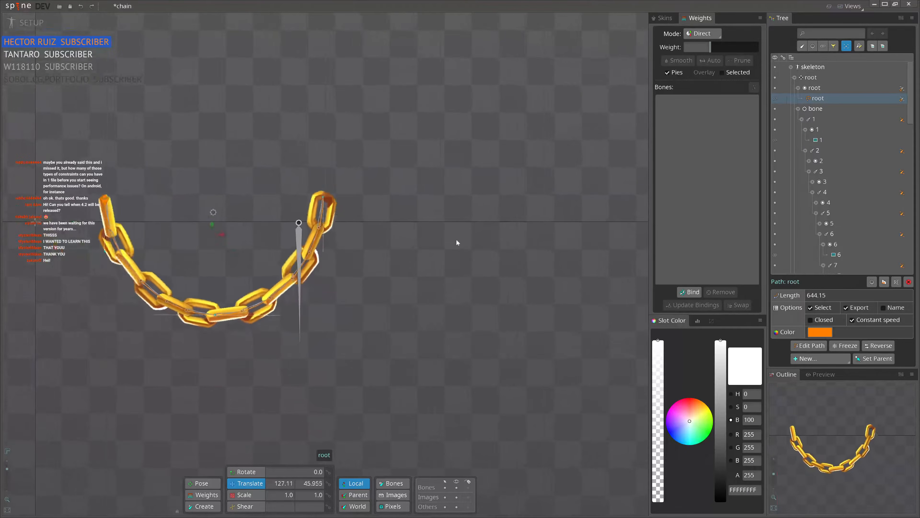
click(298, 239)
drag(276, 236, 199, 227)
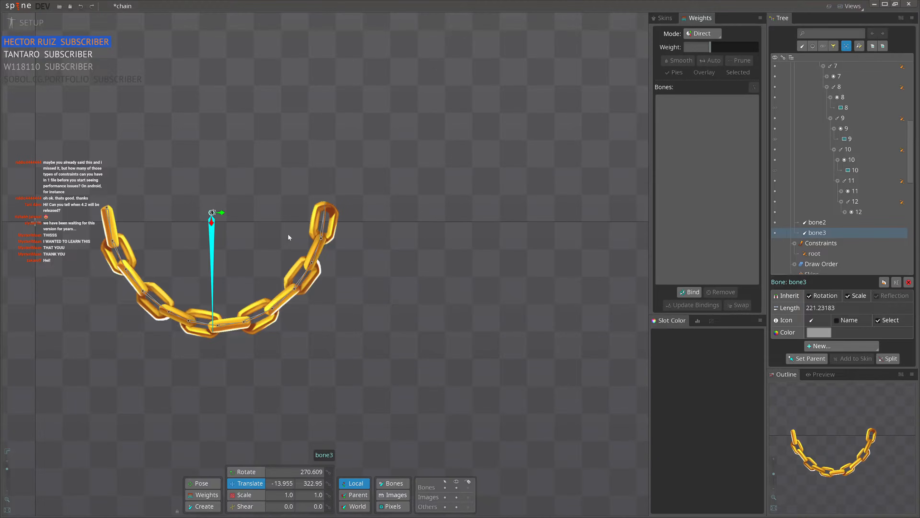
Step: Bind the root path to the bones bone and bone3
click(325, 220)
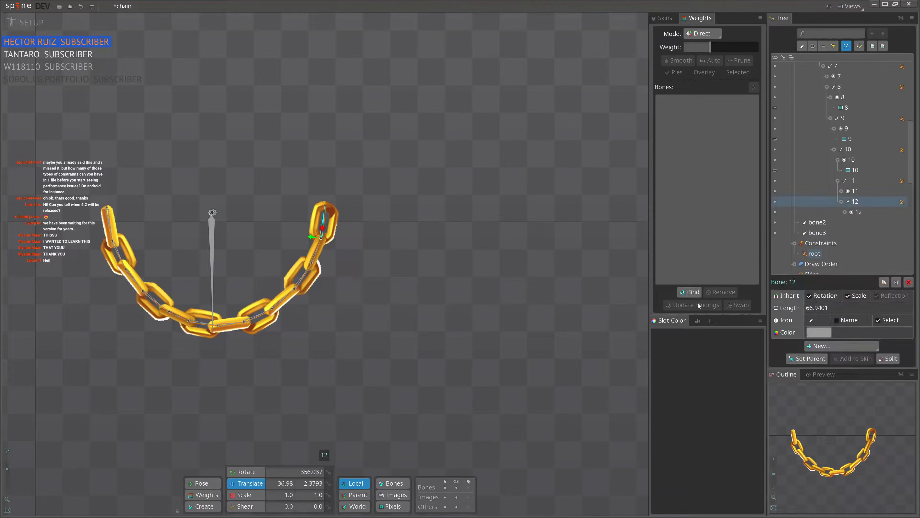
key(space)
click(326, 218)
click(688, 291)
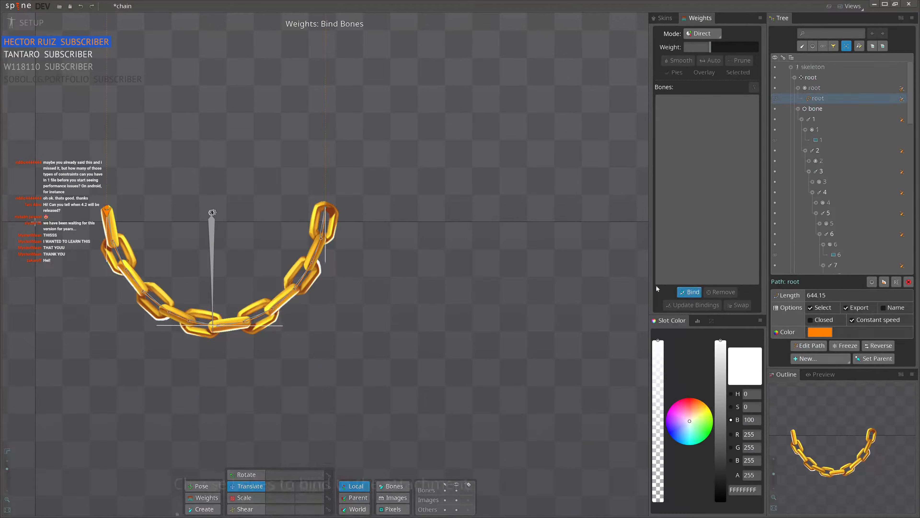
click(213, 231)
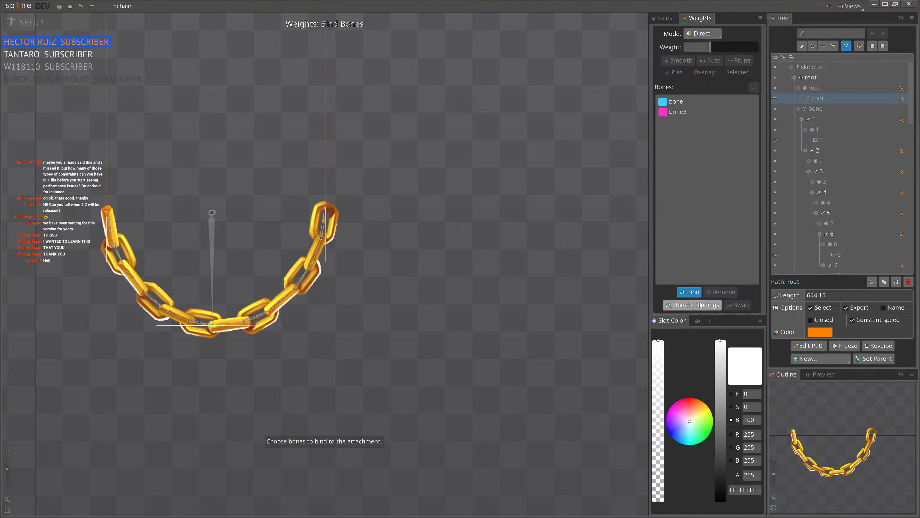
click(690, 292)
drag(272, 266, 320, 281)
Step: Weight all path points fully to bone, and reassign the bottom point and its two handles to bone3
key(g)
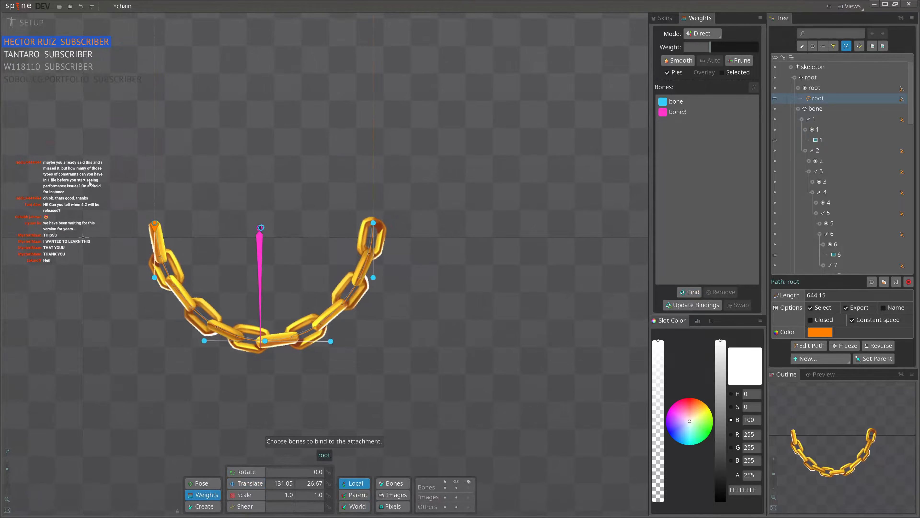
click(260, 228)
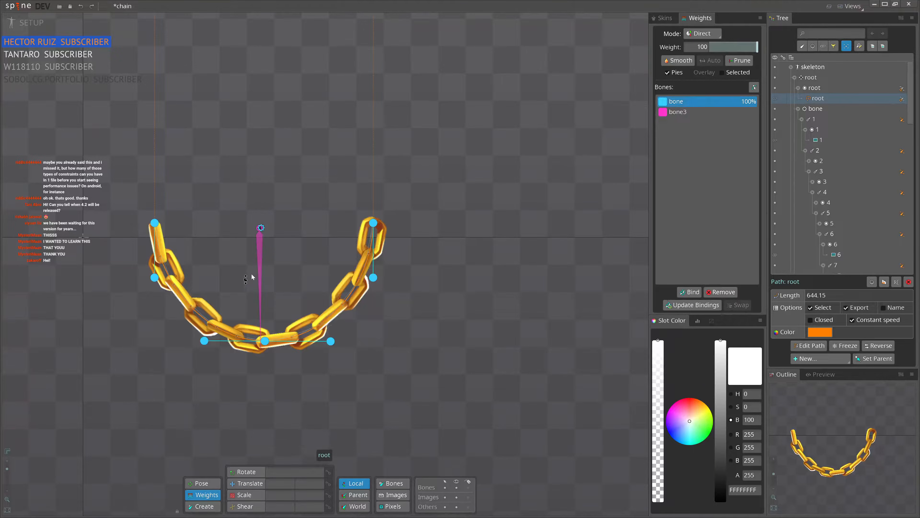
click(248, 287)
drag(173, 318, 376, 140)
key(g)
Step: Try rotating bone3 to test the path's bottom point, and undo the rotation
click(263, 269)
key(c)
drag(375, 359, 559, 253)
drag(291, 391, 284, 390)
key(ctrl+z)
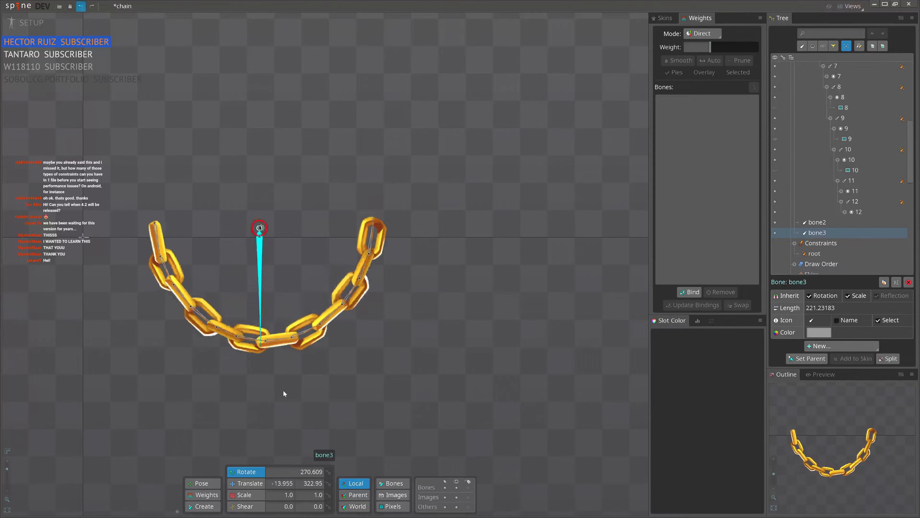
Step: Add a physics constraint to bone3 for Rotation with Inertia 75, Strength 47.8, Damping 28.8, Mass 1 and Gravity 79.3, and test it
click(822, 346)
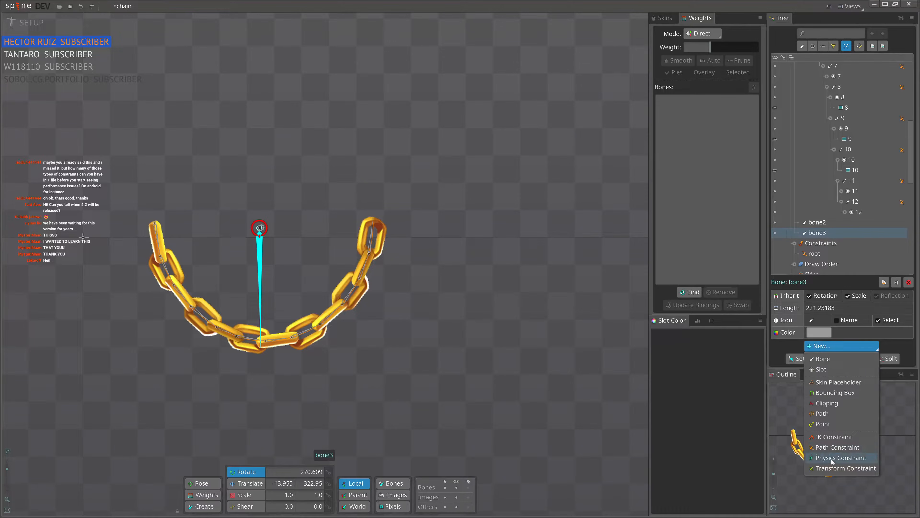
click(832, 458)
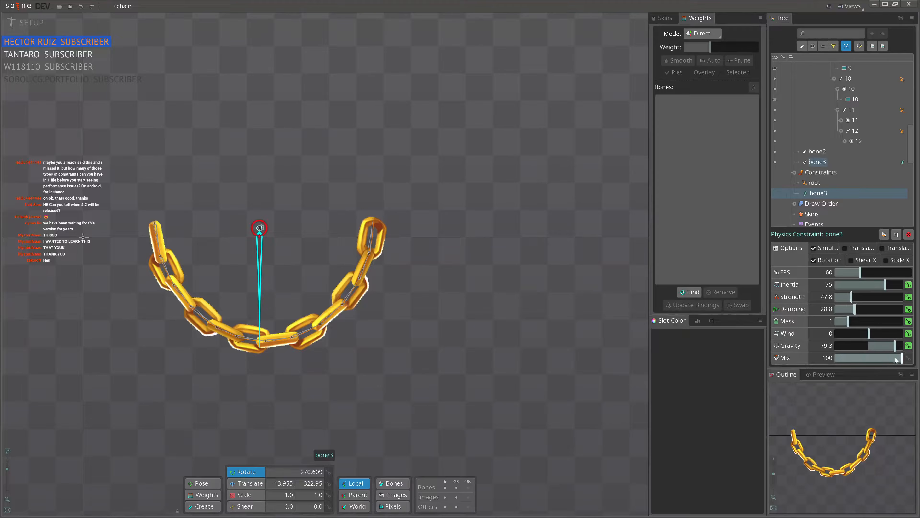
drag(423, 353, 481, 359)
Step: Try moving bone, and set bone as the parent of bone3
scroll(481, 359, down, 1)
key(v)
key(space)
drag(319, 225, 316, 225)
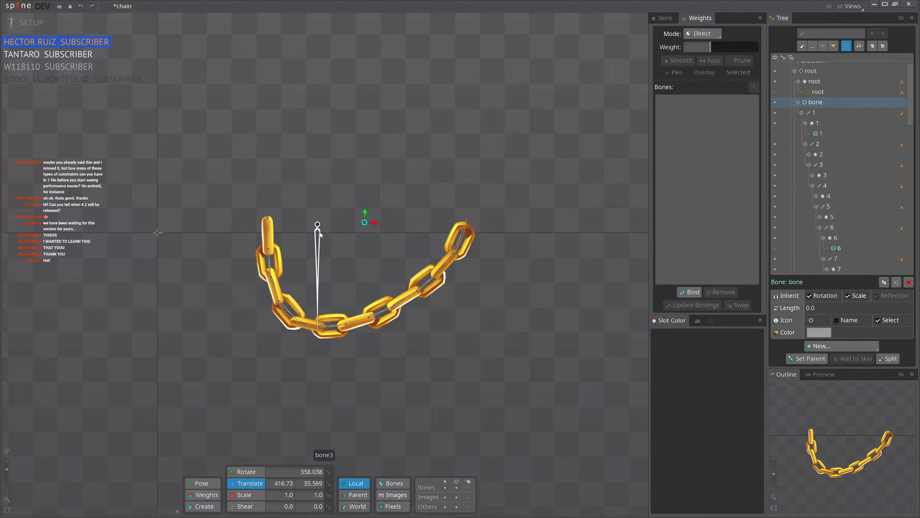
click(318, 235)
key(p)
click(318, 224)
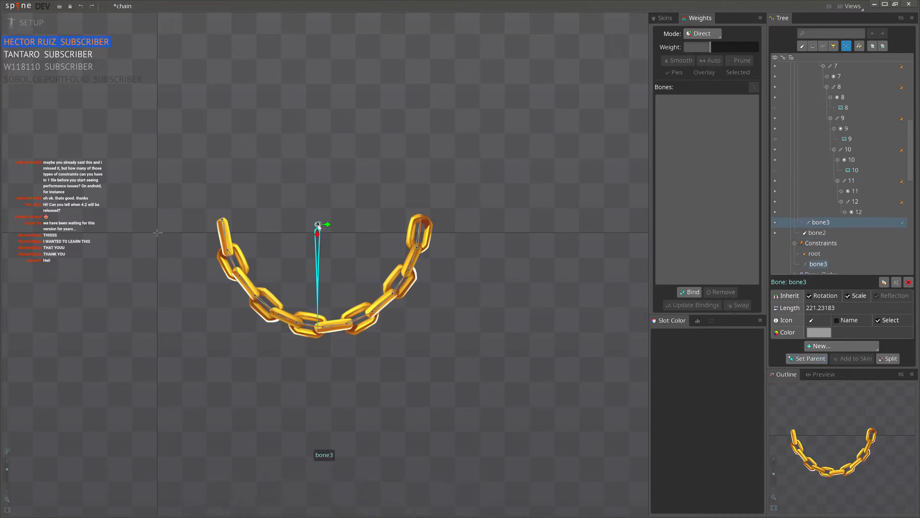
Step: Try moving bone with bone3 attached, and undo the move
click(319, 226)
drag(421, 372, 395, 370)
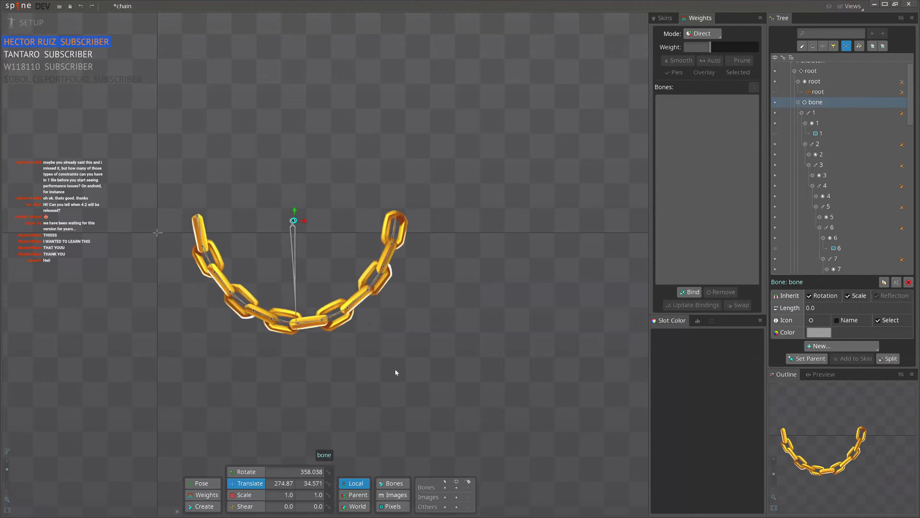
key(ctrl+z)
Step: Reorder the constraints so the bone3 physics constraint comes before the root path constraint
click(904, 113)
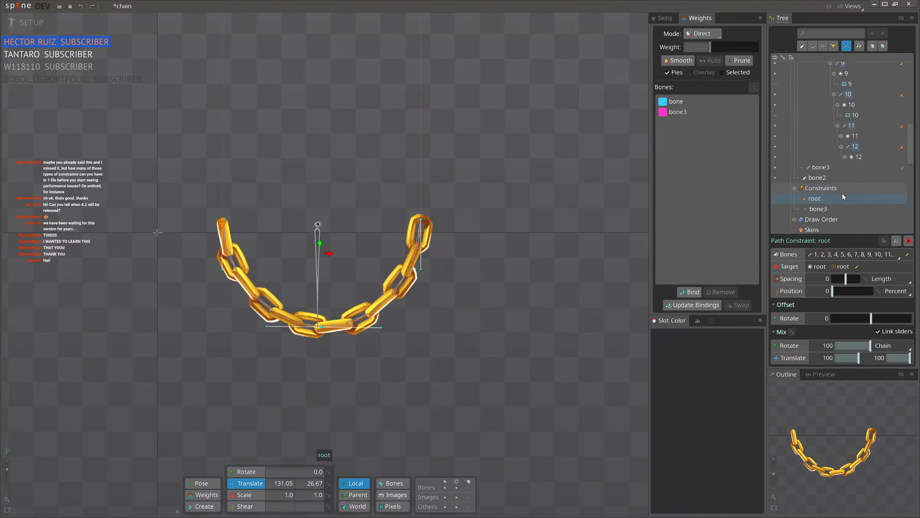
drag(827, 201, 832, 214)
key(space)
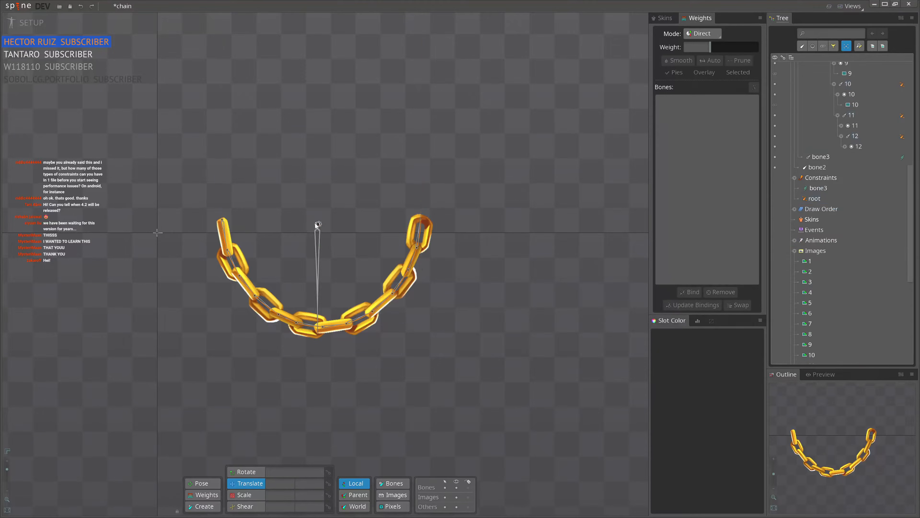
Step: Move bone around the canvas to test how the chain swings with the physics constraint
drag(319, 225, 256, 262)
scroll(291, 363, up, 1)
scroll(292, 363, up, 1)
drag(496, 405, 447, 417)
scroll(417, 405, down, 2)
drag(479, 376, 532, 293)
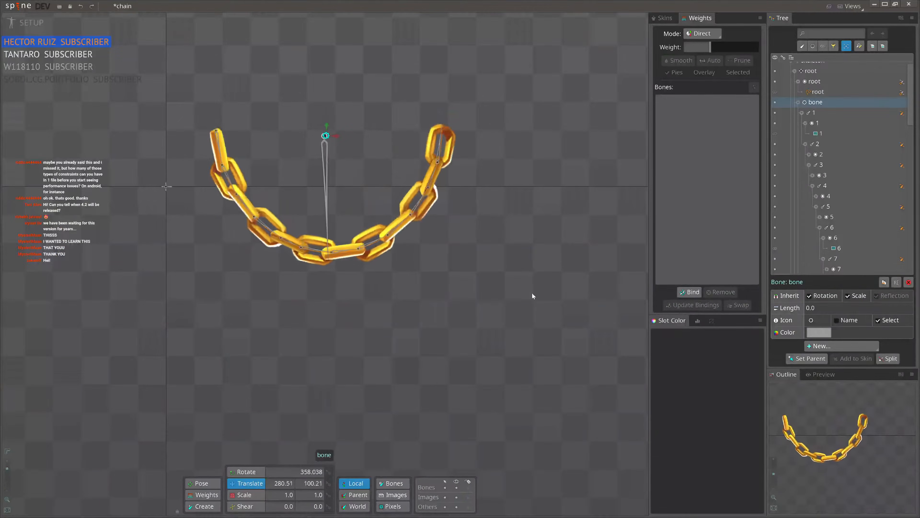
Step: Set the bone3 physics constraint to Inertia 90.22, Damping 13.59 and Gravity 80.4, and test it by moving bone
click(902, 114)
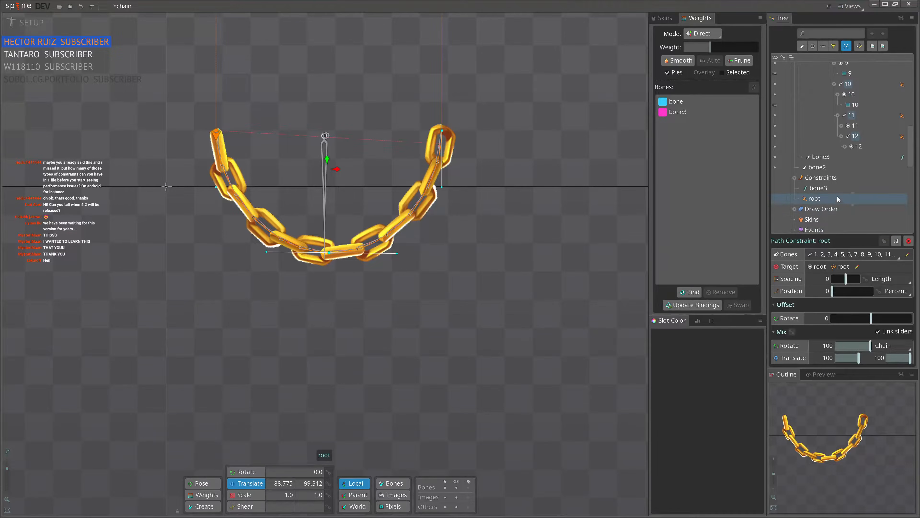
click(833, 189)
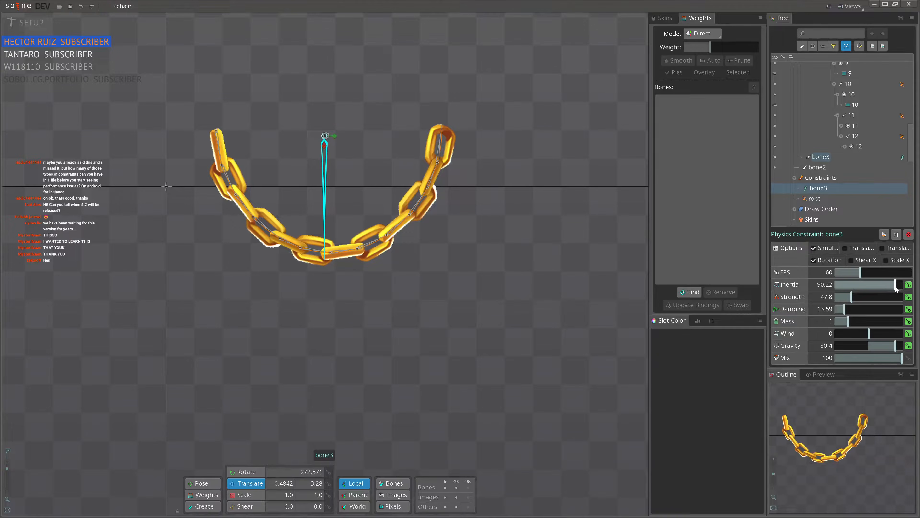
drag(324, 136, 476, 185)
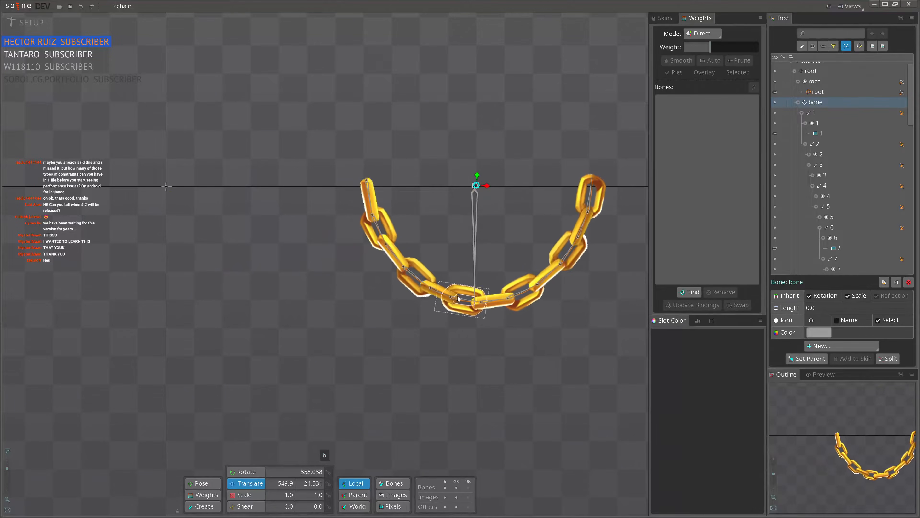
Step: Inspect how the root path's points are weighted to bone and bone3, and move bone to check the swing again
click(592, 197)
drag(556, 235, 474, 235)
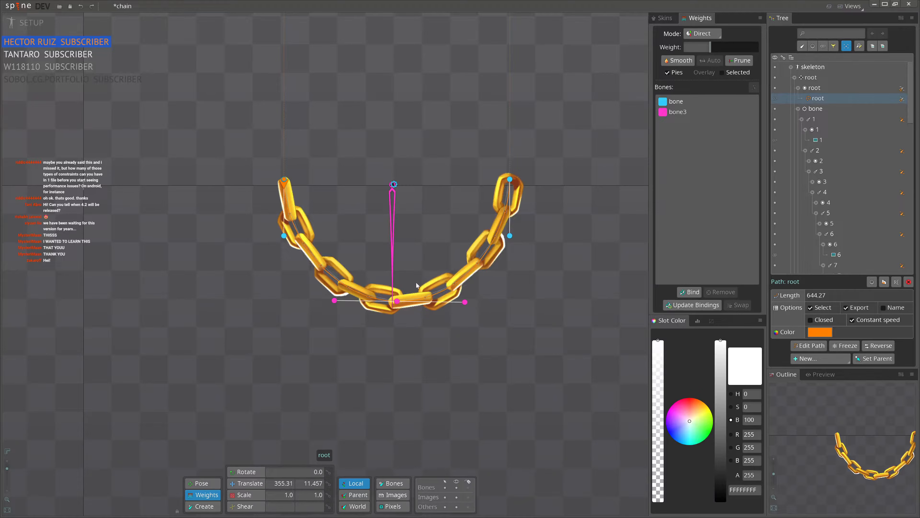
scroll(411, 293, down, 2)
drag(412, 293, 375, 314)
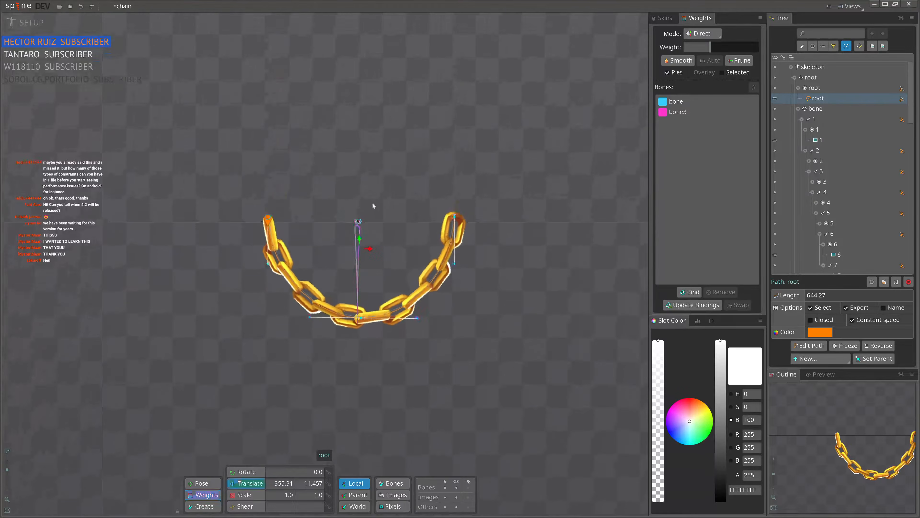
click(358, 222)
drag(358, 222, 318, 234)
Step: Create a zero-length child bone of bone3 at its tip, on the path's bottom point
click(317, 258)
key(c)
drag(523, 362, 313, 295)
scroll(313, 296, up, 3)
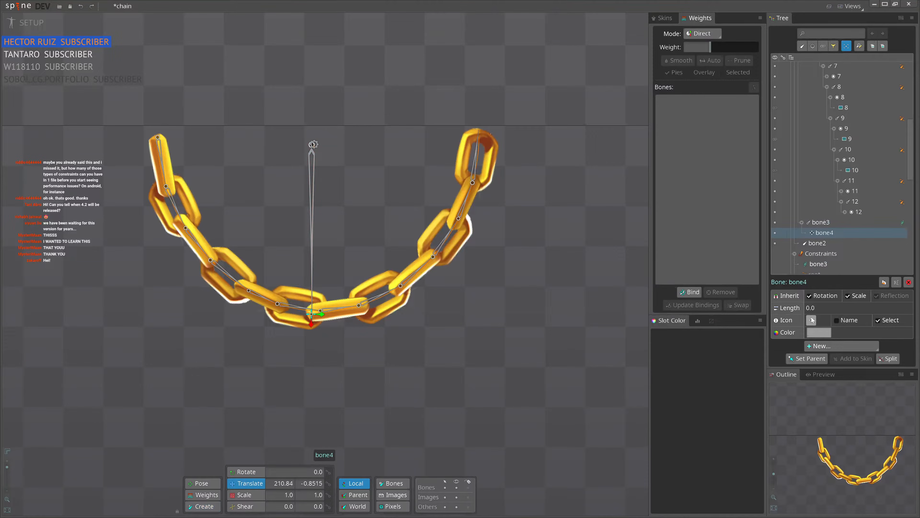
scroll(289, 231, down, 3)
key(p)
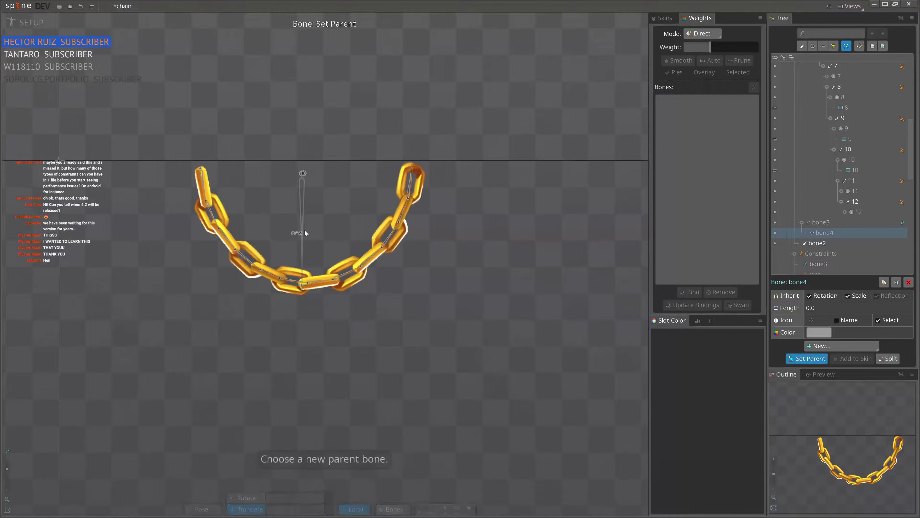
click(301, 228)
scroll(307, 258, up, 2)
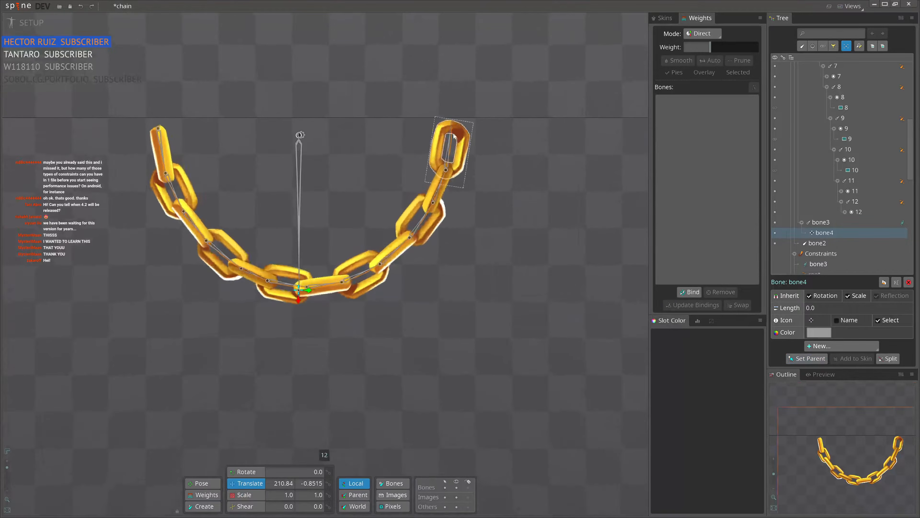
Step: Bind the root path to the new bone at bone3's tip
click(453, 138)
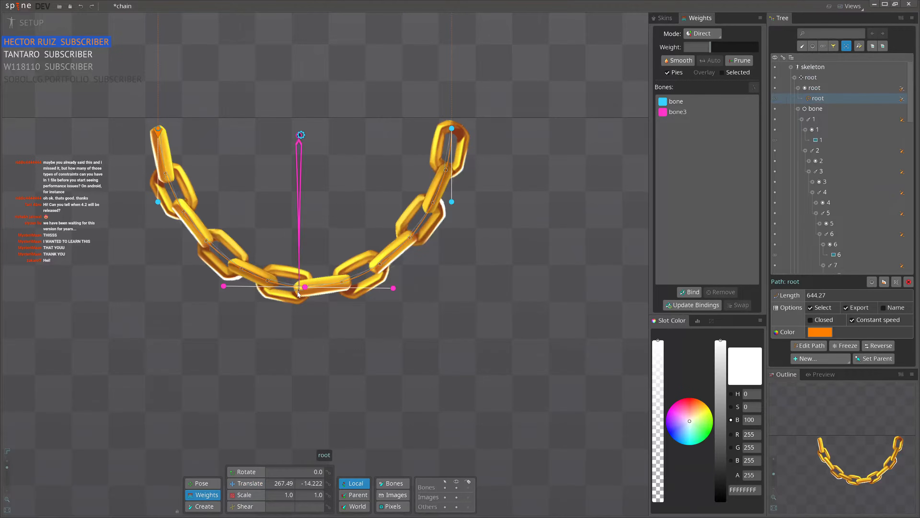
scroll(298, 294, up, 5)
scroll(405, 222, down, 5)
scroll(341, 303, down, 3)
click(537, 217)
drag(596, 174, 606, 316)
click(583, 122)
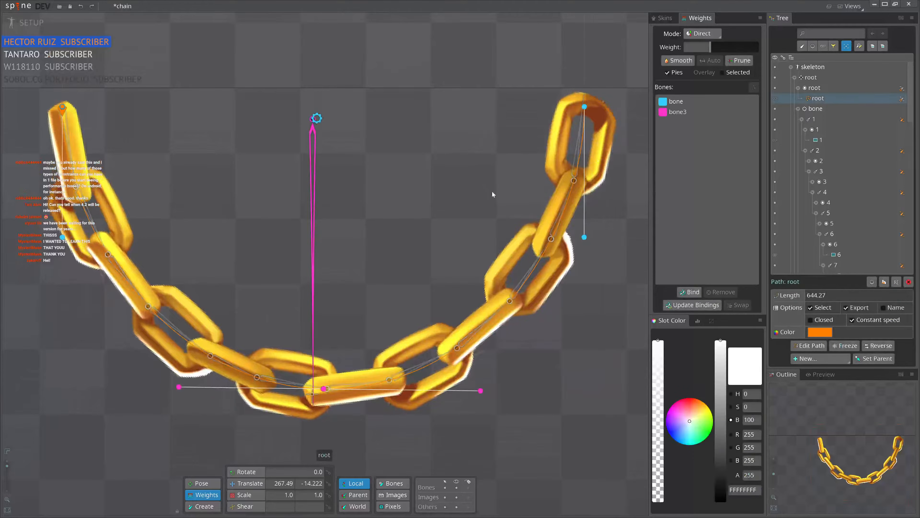
click(690, 292)
scroll(527, 310, up, 10)
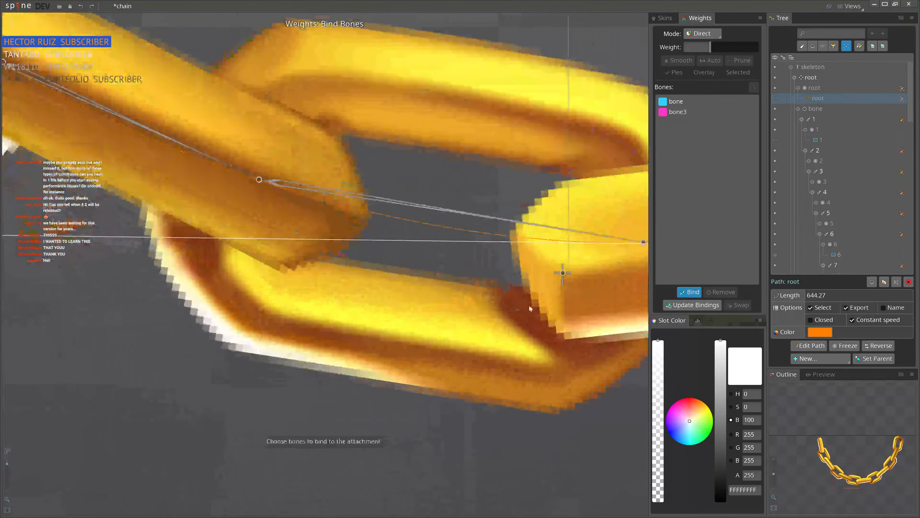
click(562, 272)
scroll(563, 272, down, 10)
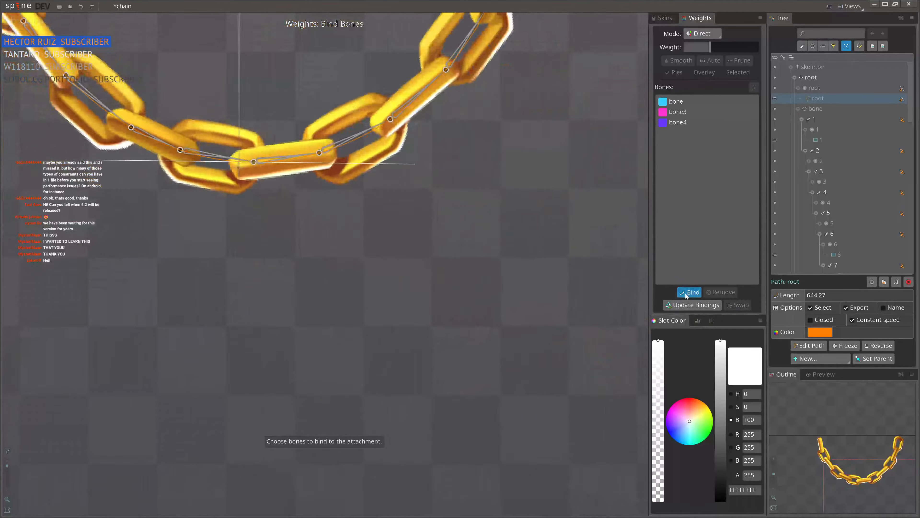
click(689, 292)
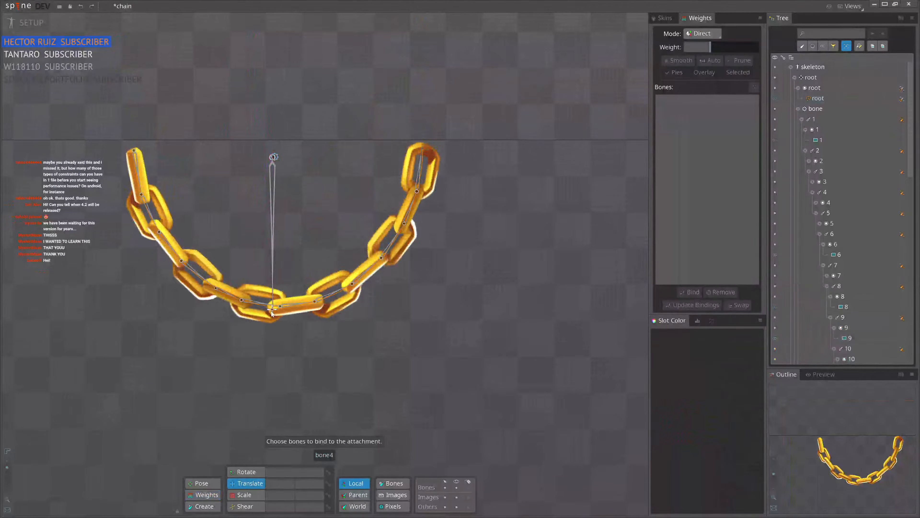
Step: Choose bone4 as the bone to bind and check the root path's bone weights
click(272, 311)
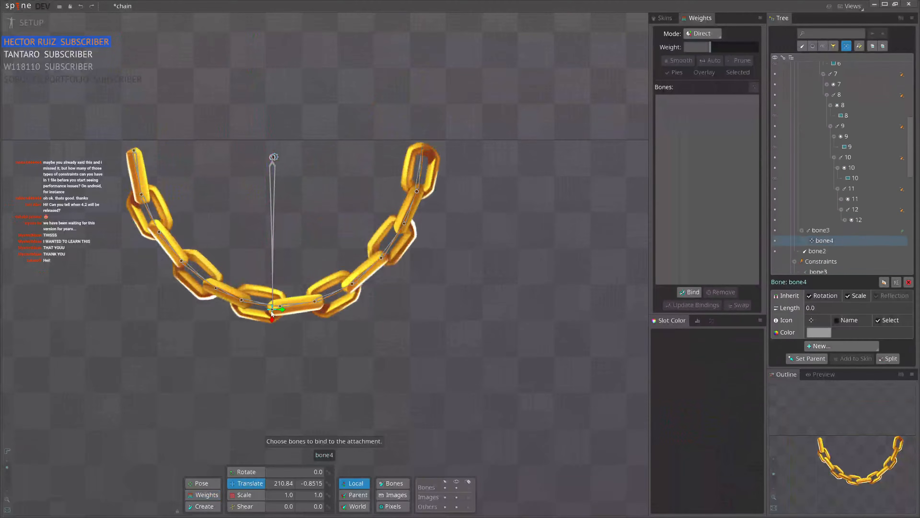
click(421, 173)
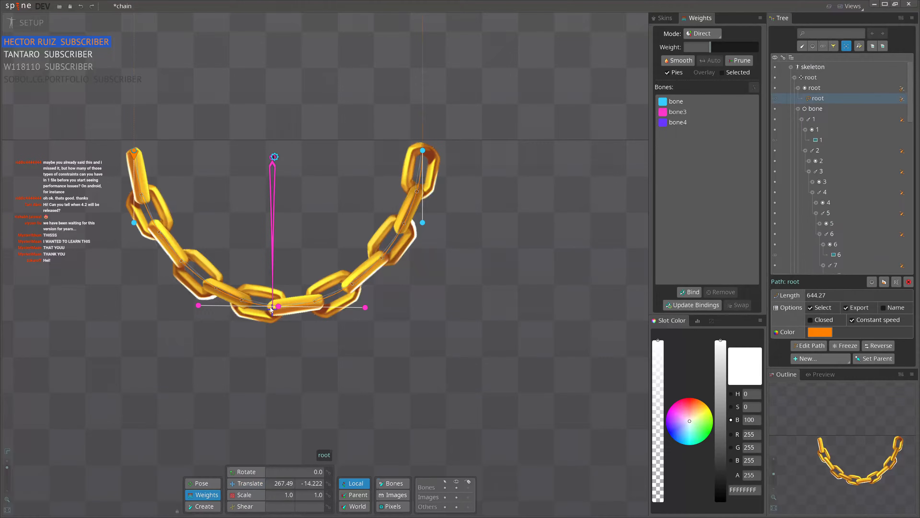
key(v)
Step: Move bone around to test how the chain follows with bone4 bound to the path
mouse_move(347, 198)
mouse_down()
mouse_move(316, 158)
mouse_move(451, 172)
mouse_move(182, 190)
mouse_move(404, 204)
mouse_move(301, 205)
mouse_move(353, 211)
mouse_up()
click(348, 358)
click(332, 183)
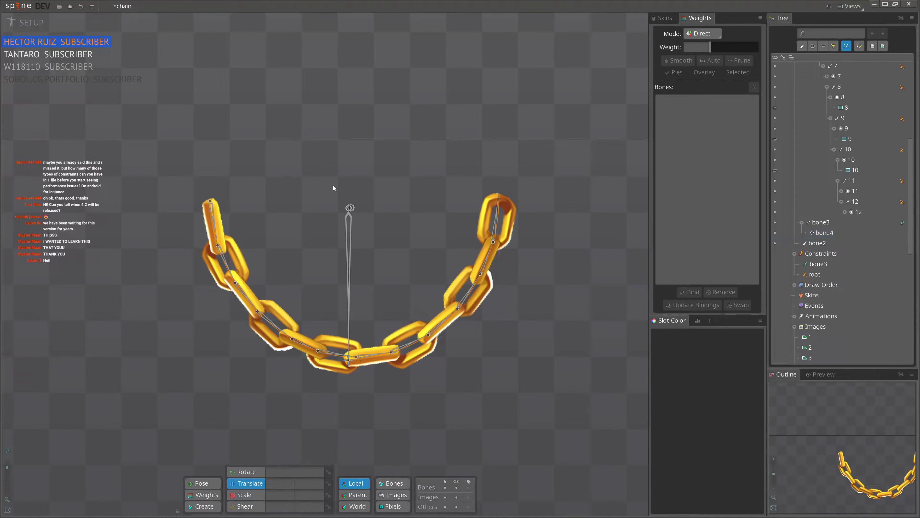
mouse_move(354, 213)
mouse_down()
mouse_move(235, 217)
mouse_move(497, 224)
mouse_move(311, 232)
mouse_move(247, 232)
mouse_move(319, 228)
mouse_move(208, 224)
mouse_move(371, 213)
mouse_up()
scroll(368, 215, down, 4)
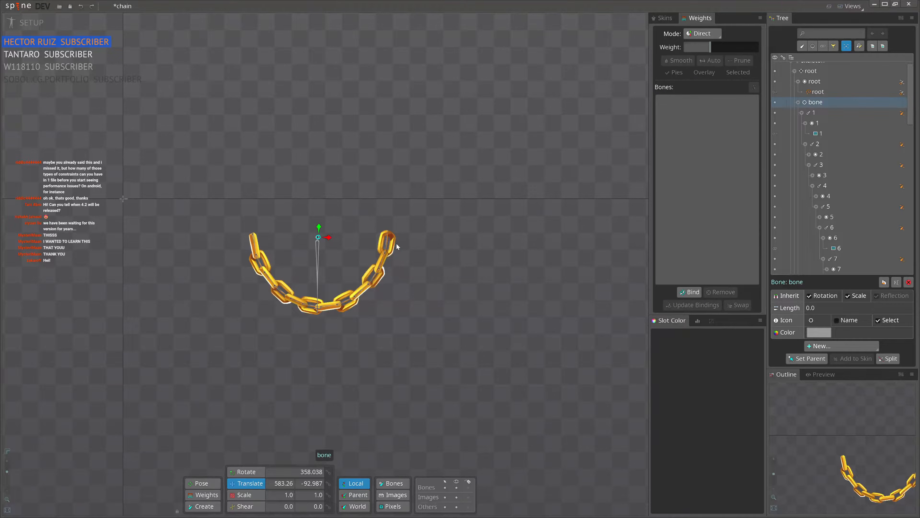
drag(397, 195, 340, 235)
Step: Turn off Rotation inheritance for bone4 and move bone to test the chain's swing
click(294, 300)
drag(329, 357, 405, 247)
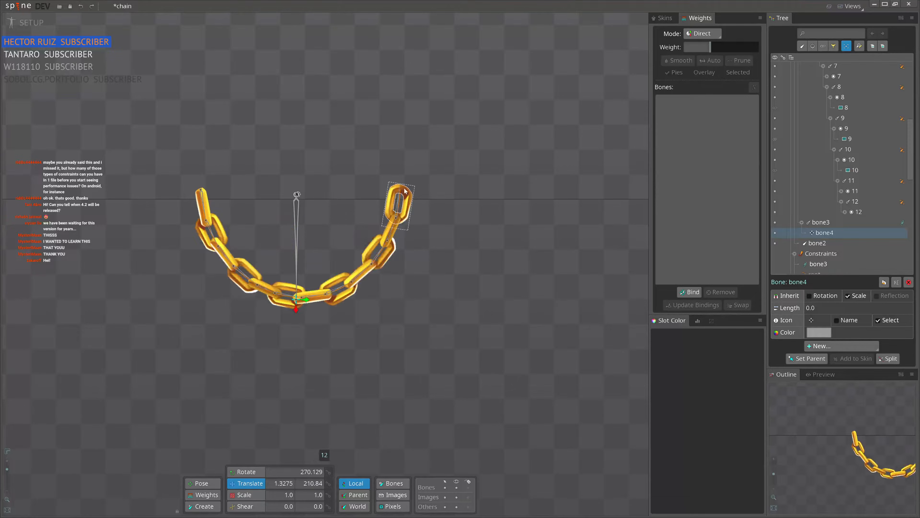
drag(429, 335, 411, 327)
key(ctrl+z)
drag(297, 194, 232, 226)
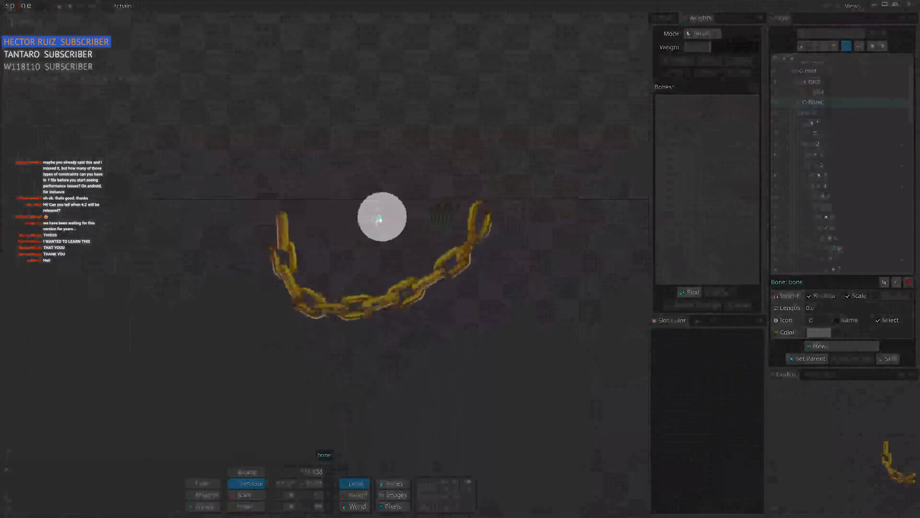
drag(379, 218, 337, 185)
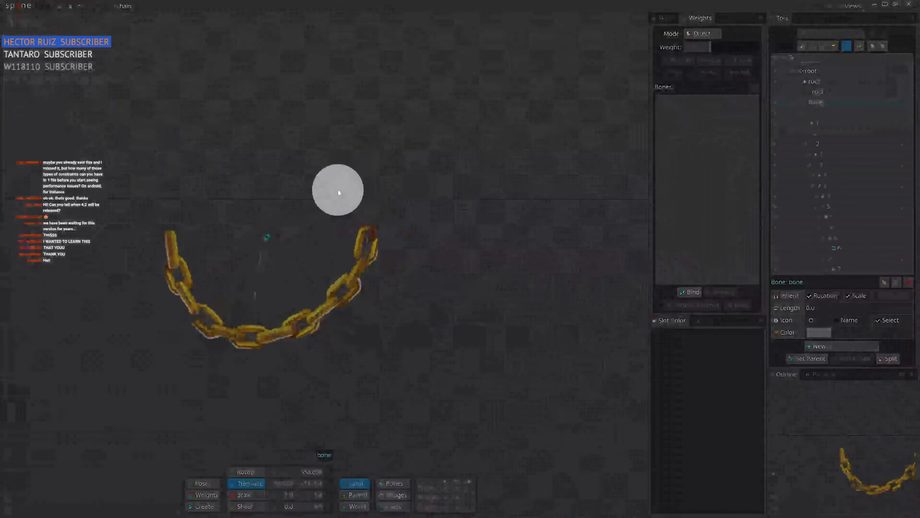
drag(338, 190, 353, 207)
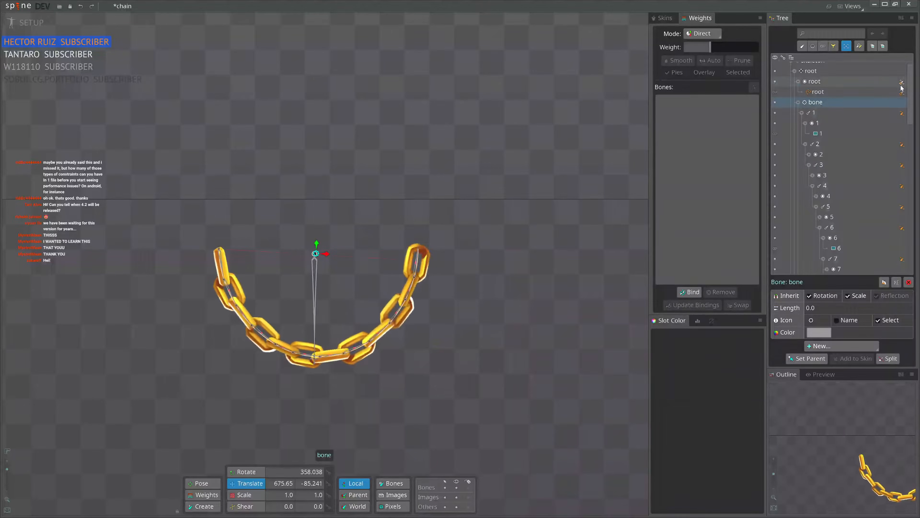
Step: Set the Gravity of the bone3 physics constraint to 116.3
click(903, 93)
scroll(877, 129, down, 3)
click(832, 128)
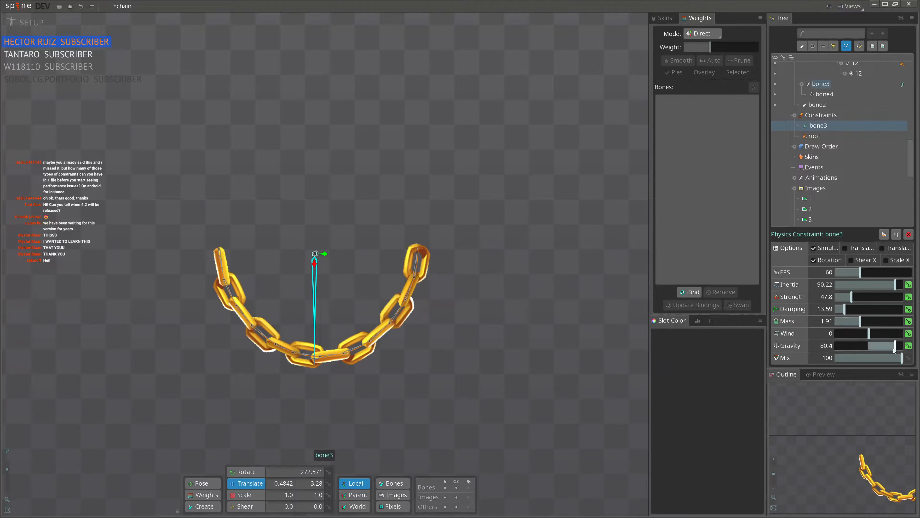
key(space)
Step: Rotate bone to test how the chain hangs at an angle, and undo the rotation
click(319, 254)
key(c)
drag(427, 222, 415, 77)
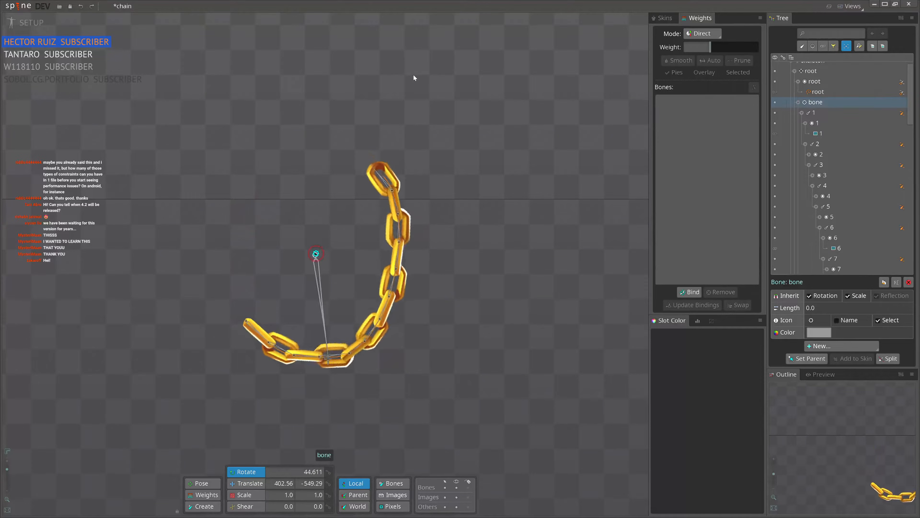
drag(446, 253, 400, 295)
key(ctrl+z)
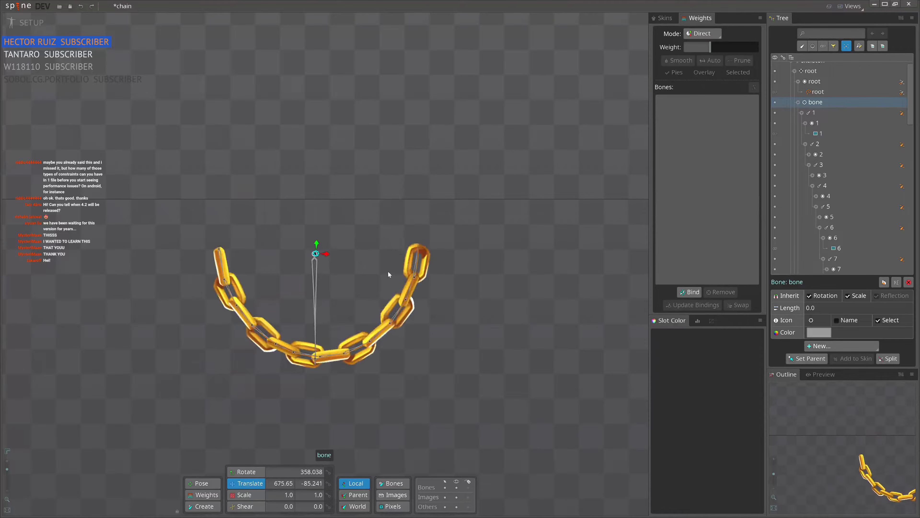
Step: Add a second physics constraint to bone3 for Scale X only, with Strength 58.7 and Gravity 58.7
click(314, 282)
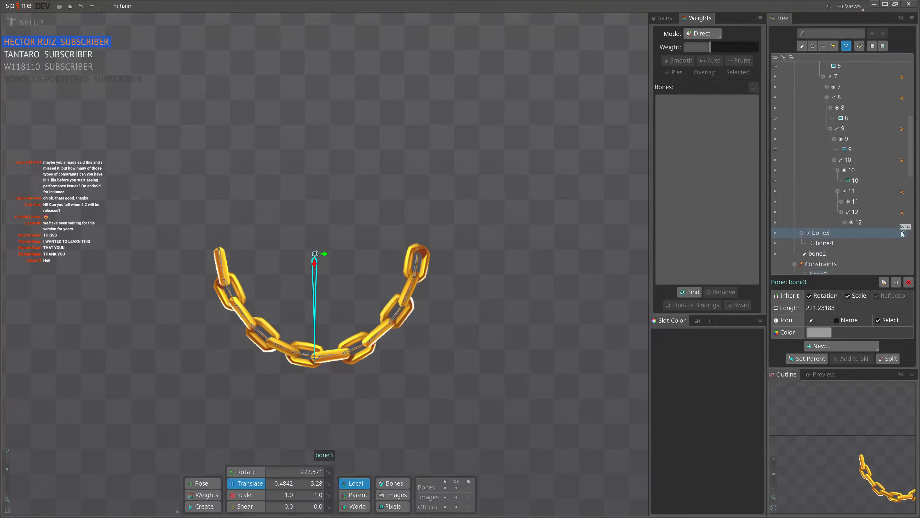
click(902, 231)
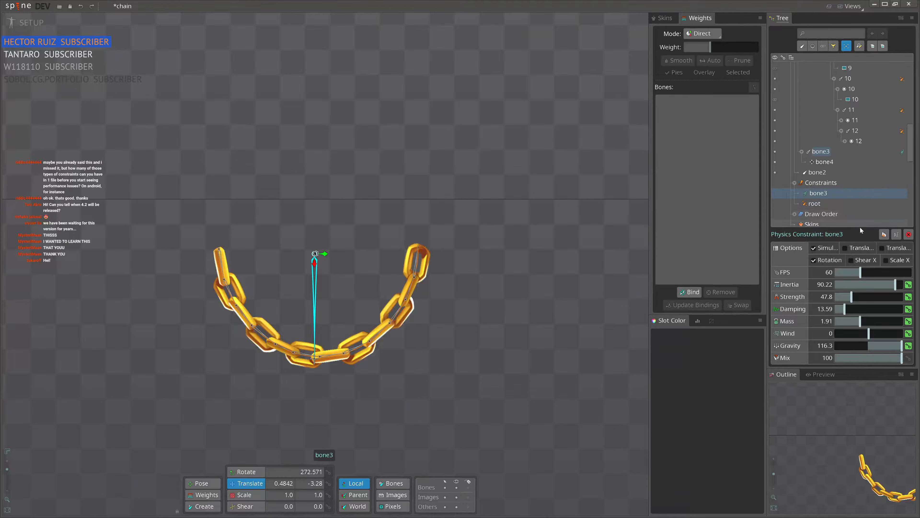
click(314, 298)
click(314, 297)
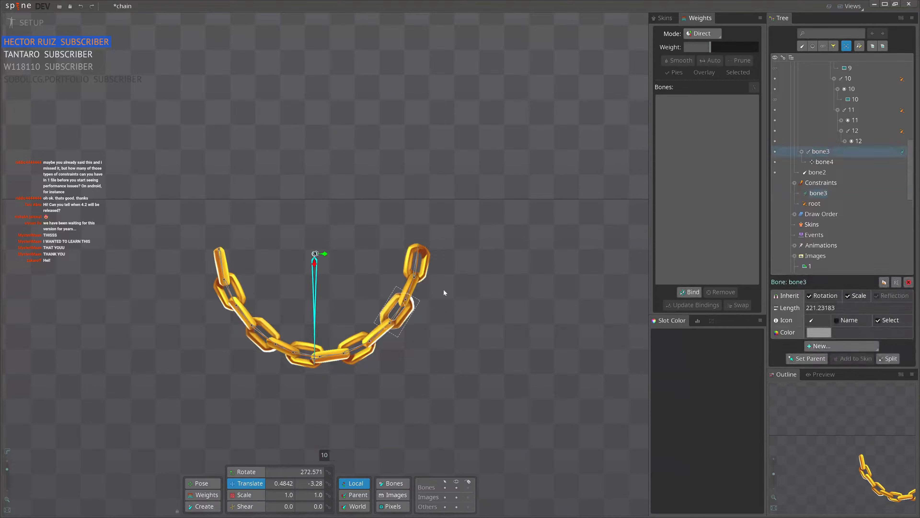
click(863, 346)
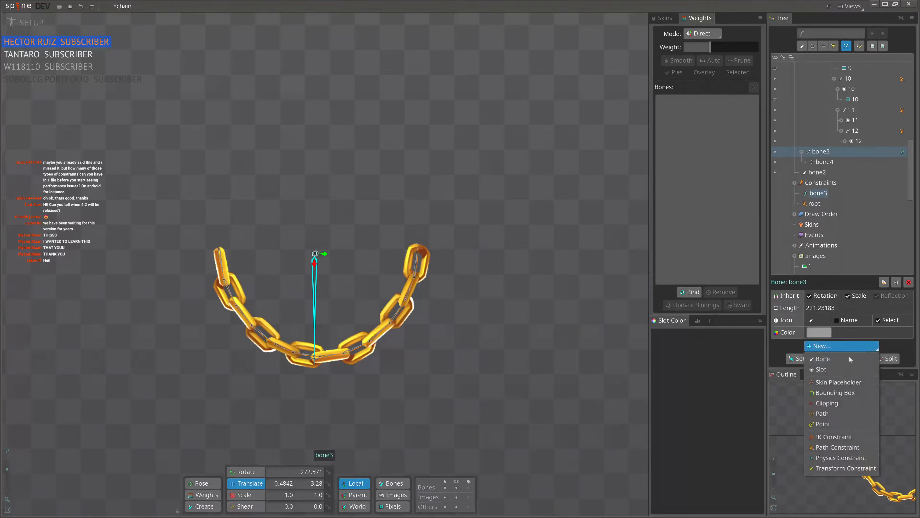
click(844, 458)
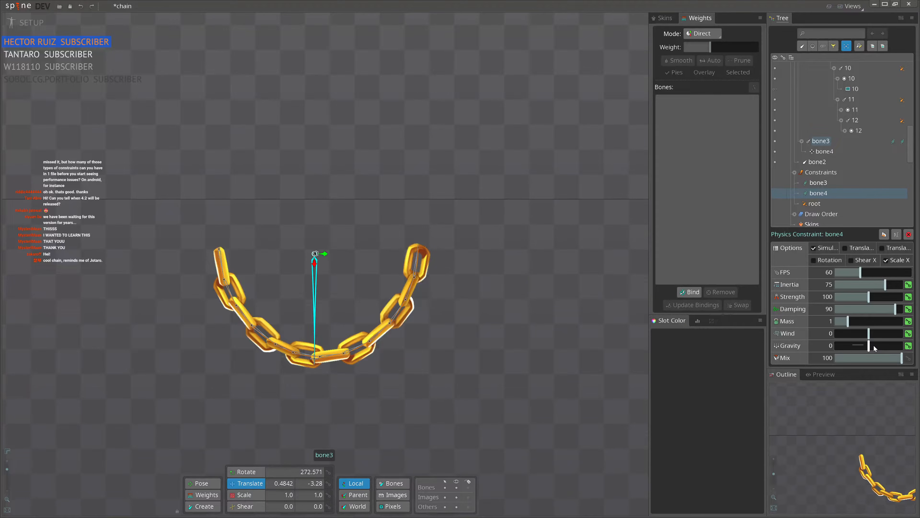
drag(869, 346, 889, 348)
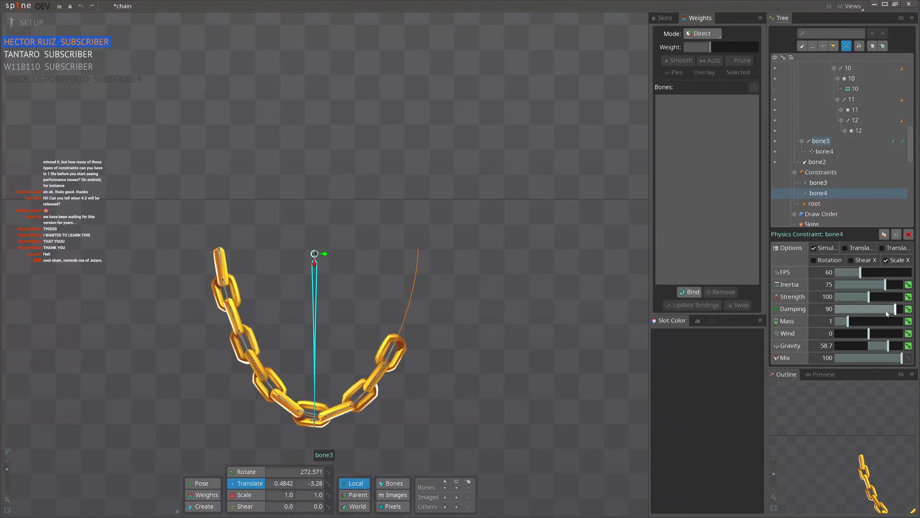
drag(868, 298, 855, 298)
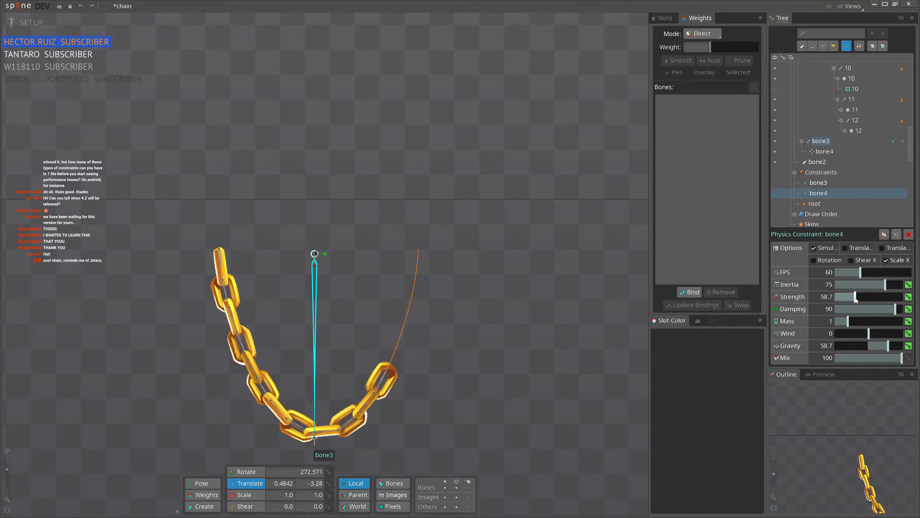
Step: Scale bone3 to 0.5047 in X to pull the bottom of the chain back up
drag(472, 376, 486, 328)
key(b)
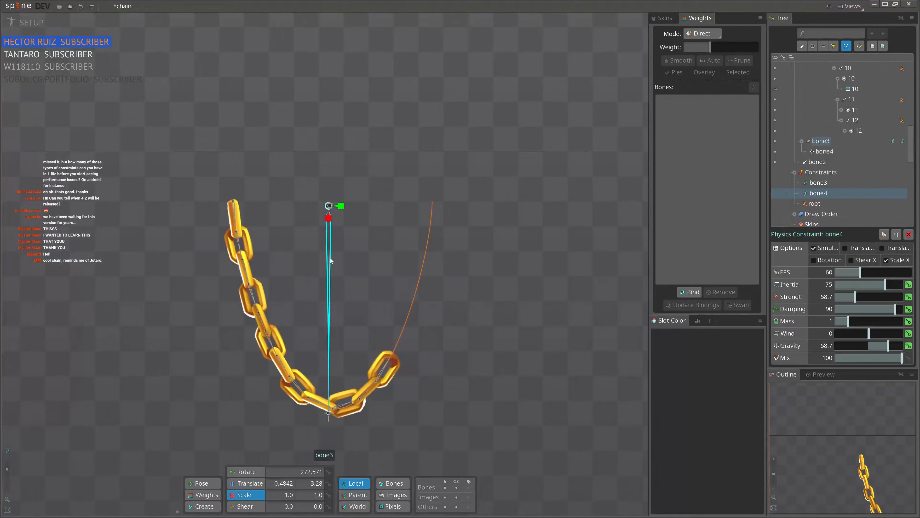
drag(330, 222, 335, 195)
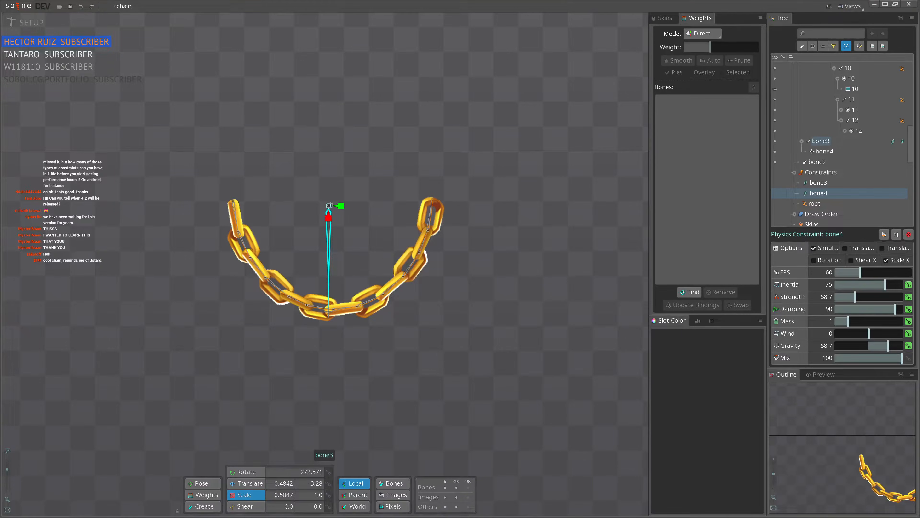
drag(336, 229, 336, 247)
scroll(335, 247, up, 2)
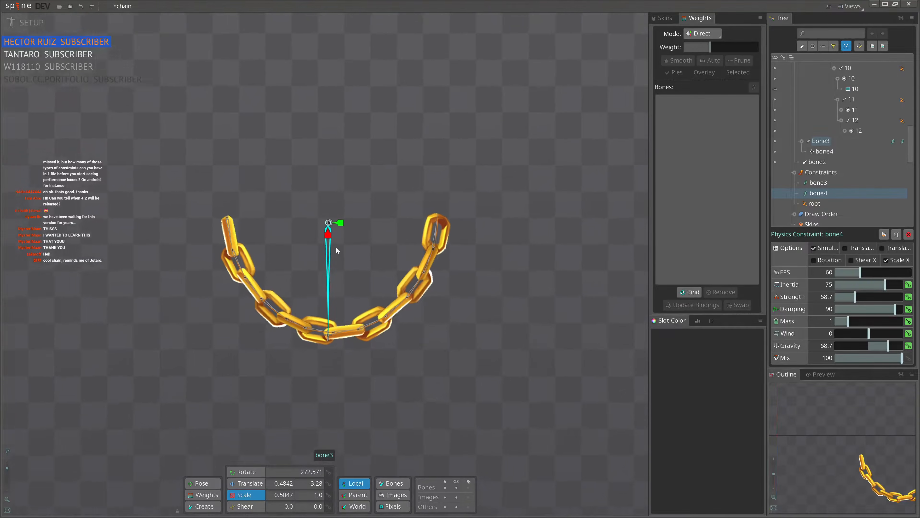
Step: Set the bone4 physics constraint to Damping 22.83 and Mass 1.64, testing the stretch by moving bone
key(v)
drag(439, 225, 331, 232)
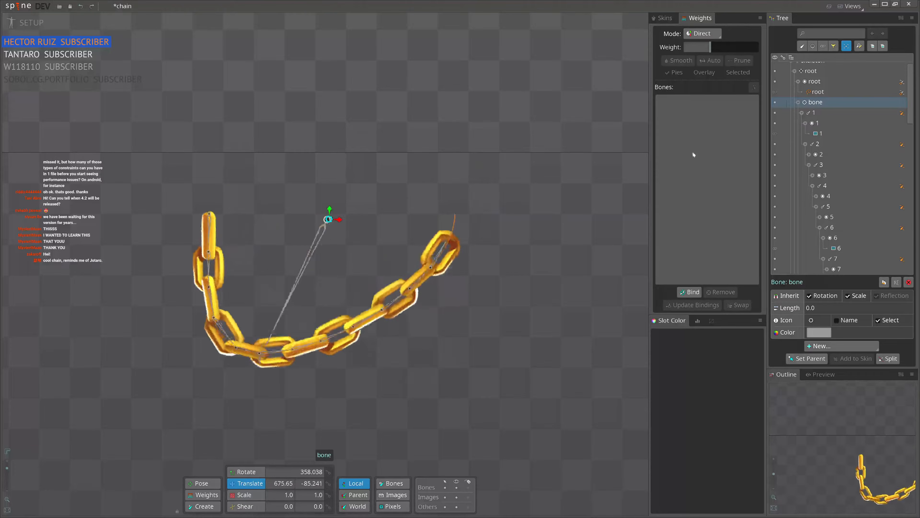
click(901, 113)
scroll(852, 152, down, 2)
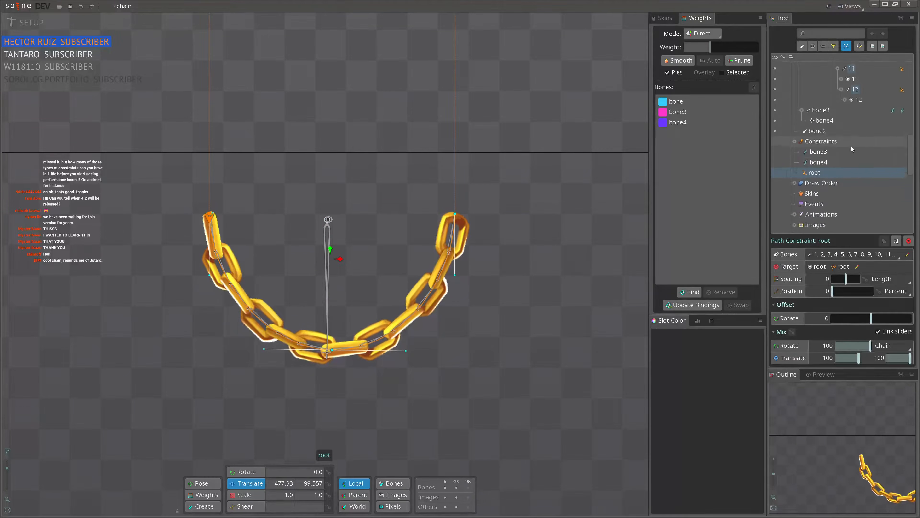
click(819, 158)
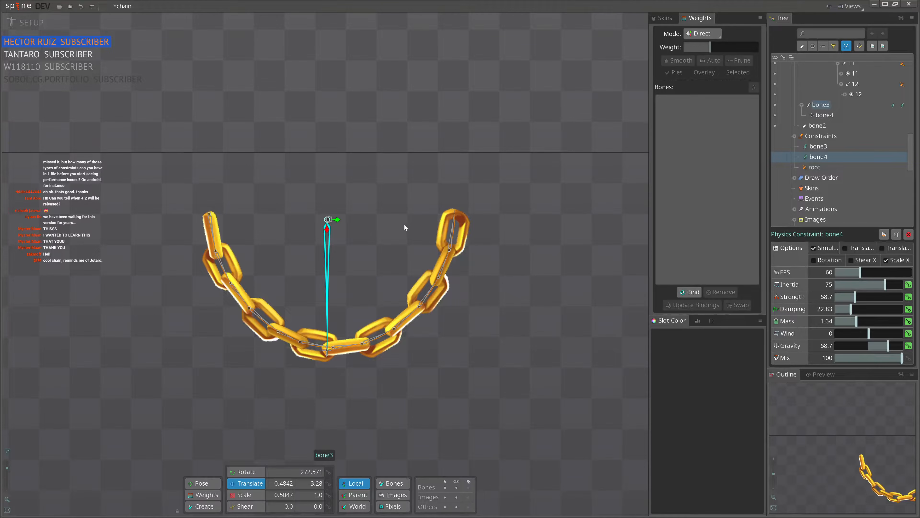
drag(327, 219, 363, 173)
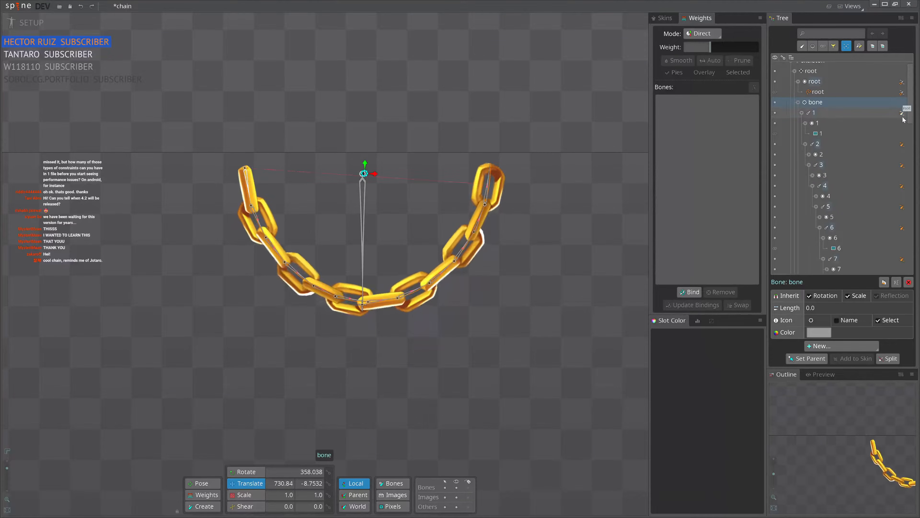
Step: Set the bone4 physics constraint to Inertia 43.48, Strength 73.9 and Gravity 109.8
key(space)
click(362, 245)
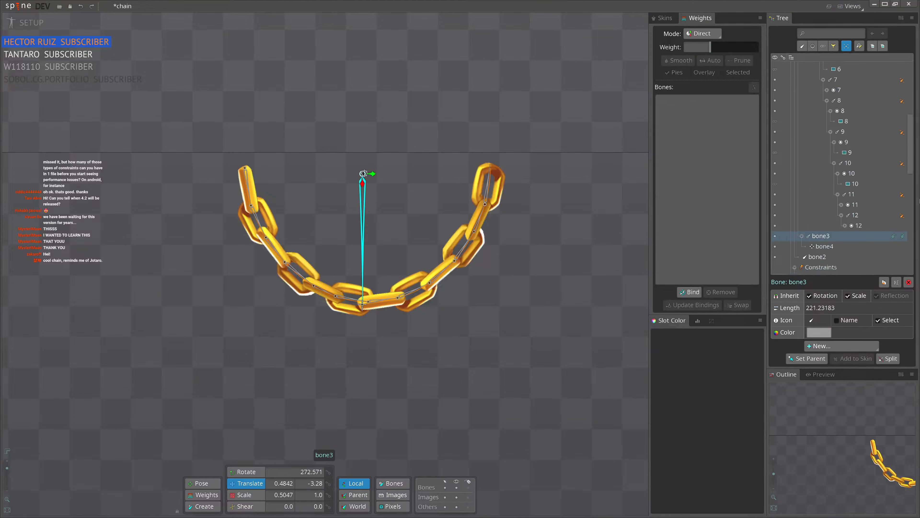
click(895, 235)
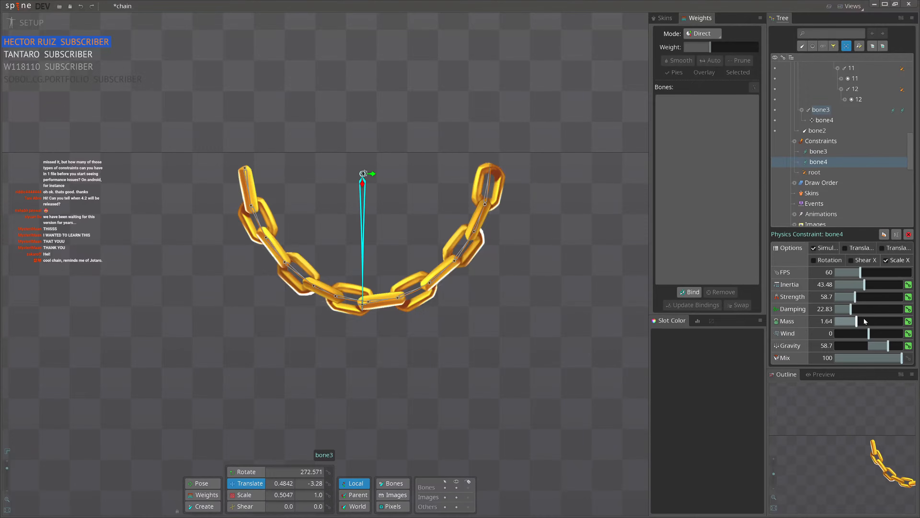
drag(887, 346, 902, 345)
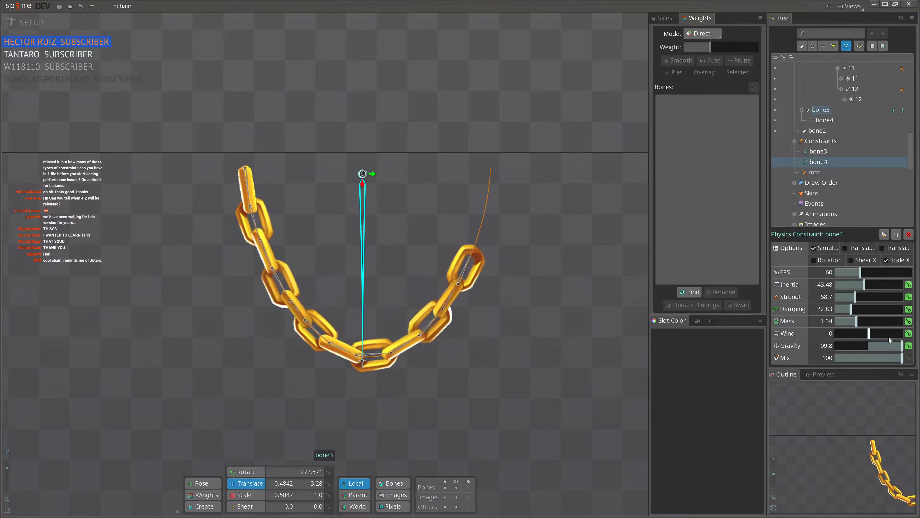
drag(855, 297, 860, 297)
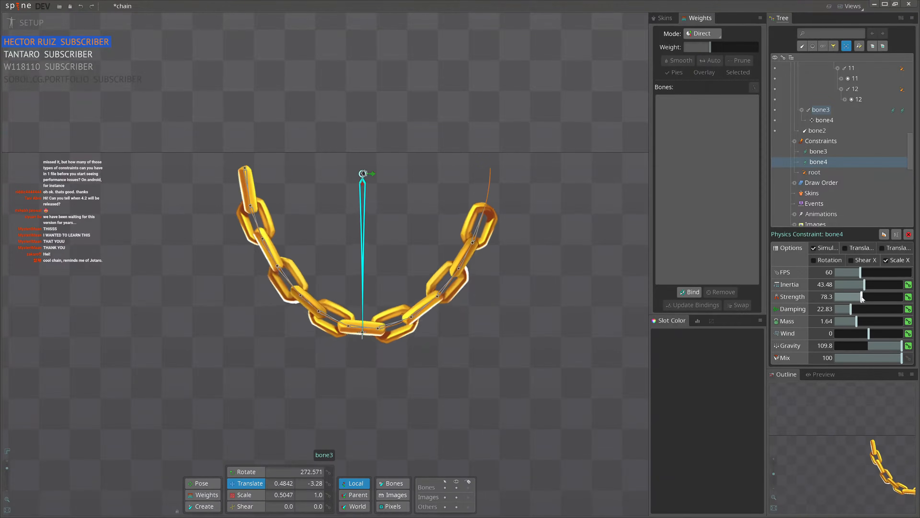
Step: Scale bone3 to 0.4161 in X to shorten the stretched chain and move bone to test it
drag(363, 188, 380, 301)
key(v)
key(space)
Step: Set the bone4 physics constraint's Damping to 12.5 and move bone to test the bounce
click(903, 114)
scroll(842, 188, down, 3)
click(826, 156)
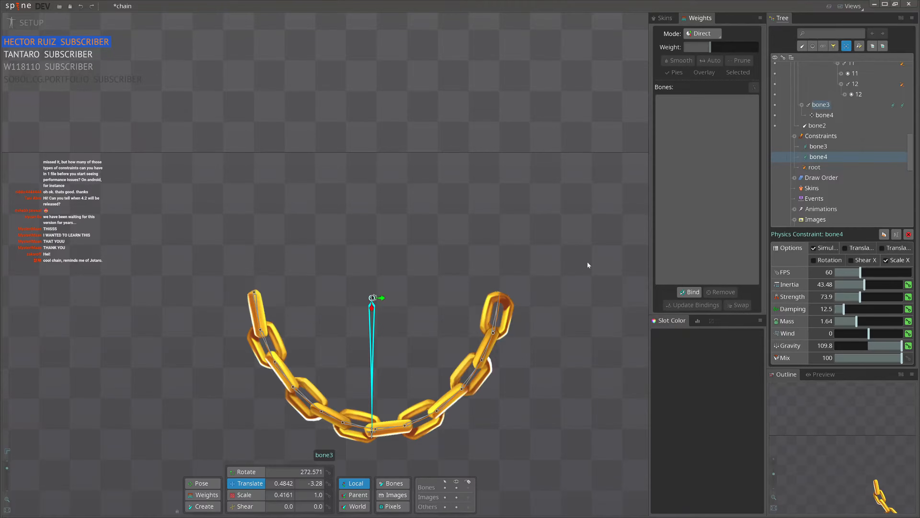
drag(337, 288, 325, 162)
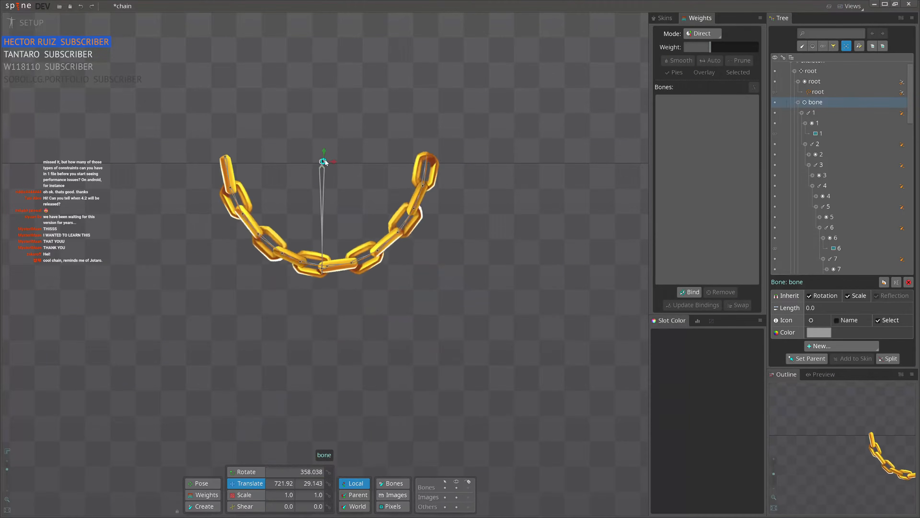
Step: Set the bone4 physics constraint's Mass to 1 and move bone to test the motion
click(902, 112)
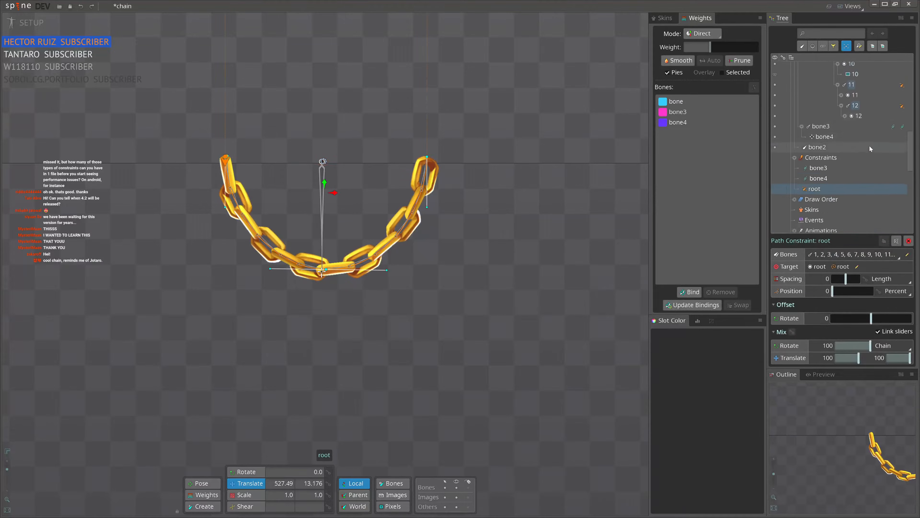
click(824, 159)
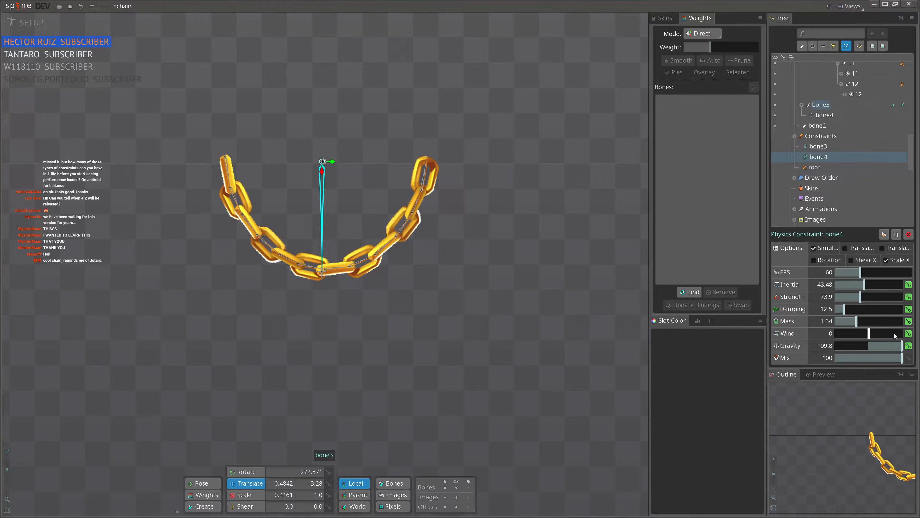
drag(856, 321, 850, 319)
drag(325, 158, 342, 181)
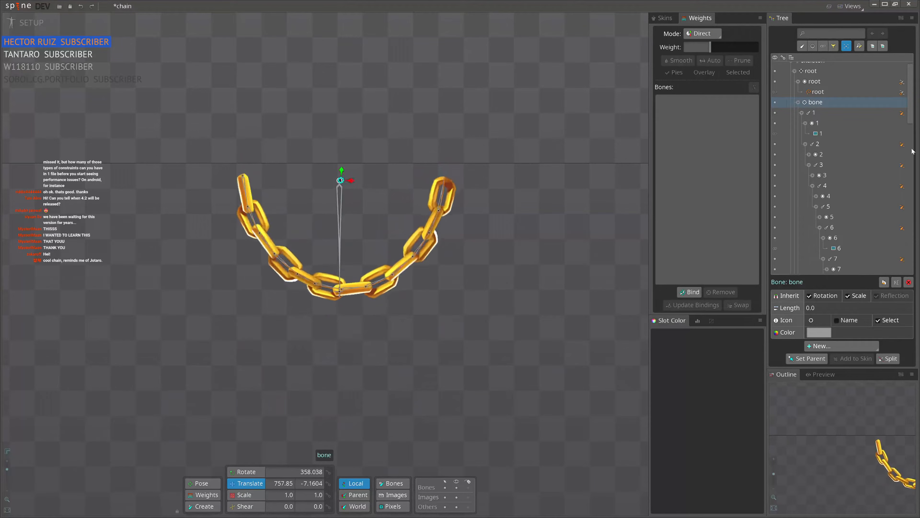
Step: Set the bone4 physics constraint's Strength to 32.6 and scale bone3 to 0.2323 in X to shorten the chain
click(902, 114)
scroll(831, 152, down, 2)
click(828, 157)
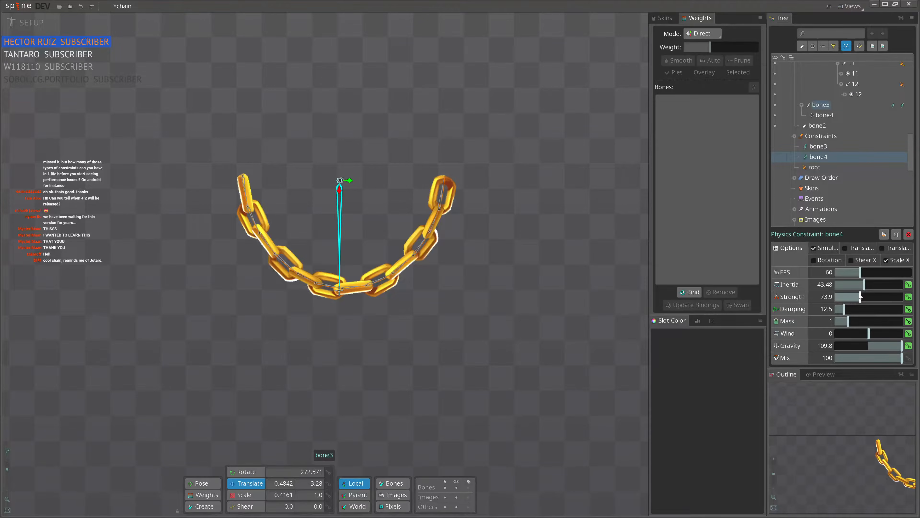
drag(860, 296, 847, 297)
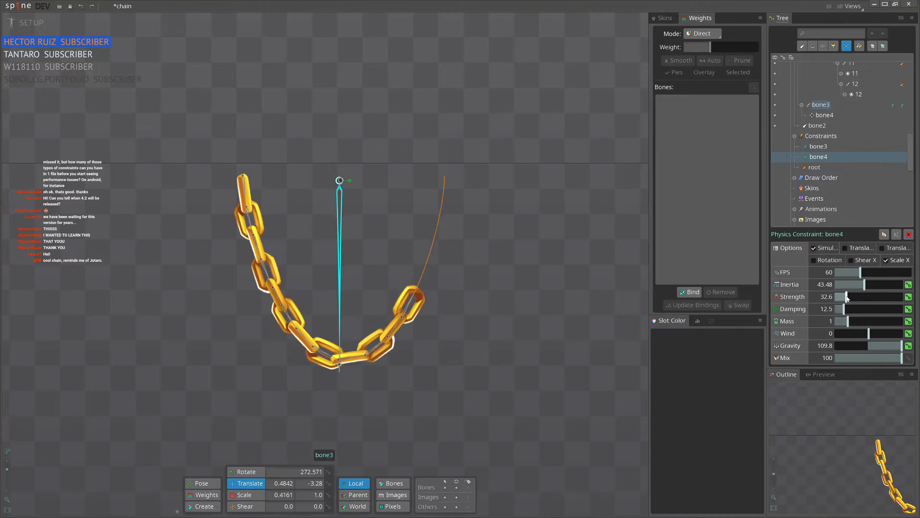
drag(345, 192, 340, 176)
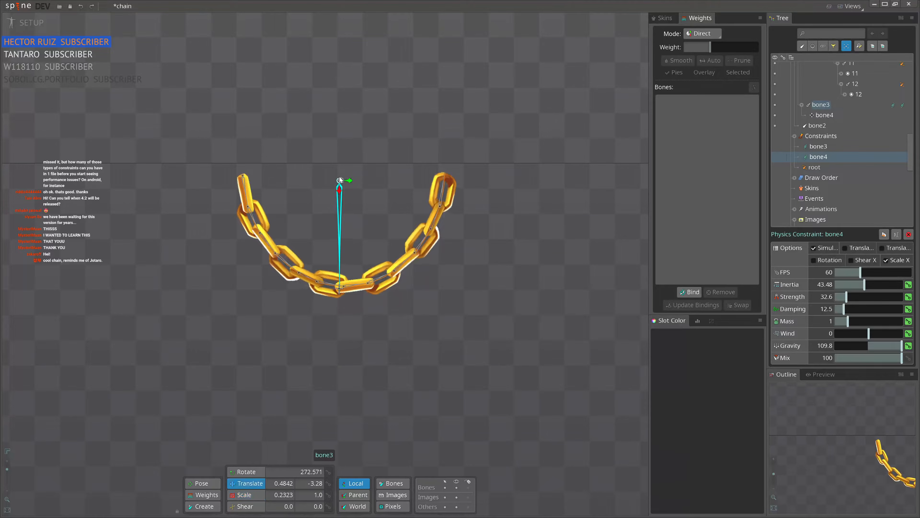
Step: Move bone up and down to test the chain's stretch and undo the move
click(340, 179)
drag(485, 307, 473, 232)
key(ctrl+z)
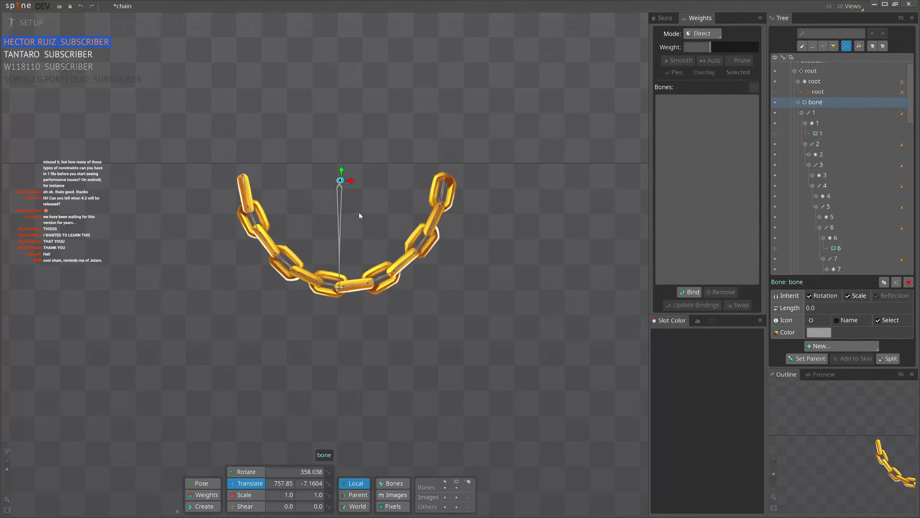
Step: Set the bone4 physics constraint's Mass to 0.55, Inertia to 56.52 and Strength to 39.1
click(340, 276)
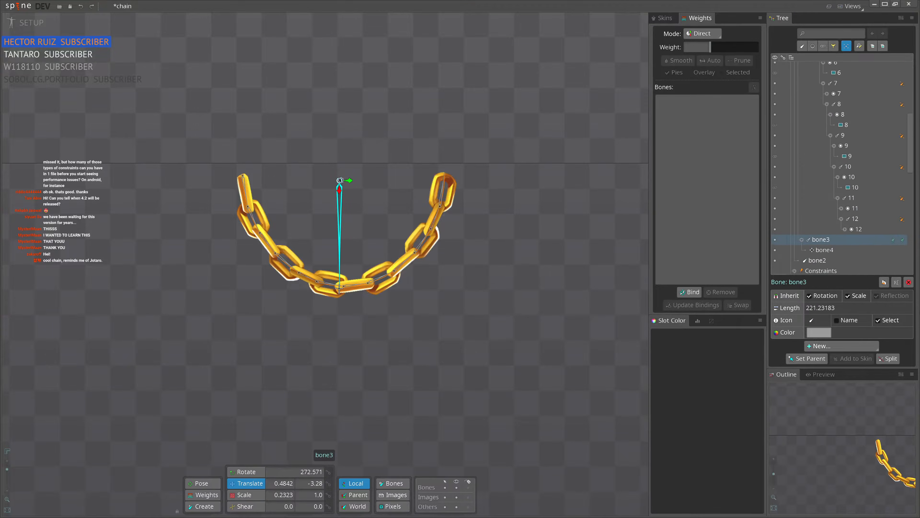
click(893, 233)
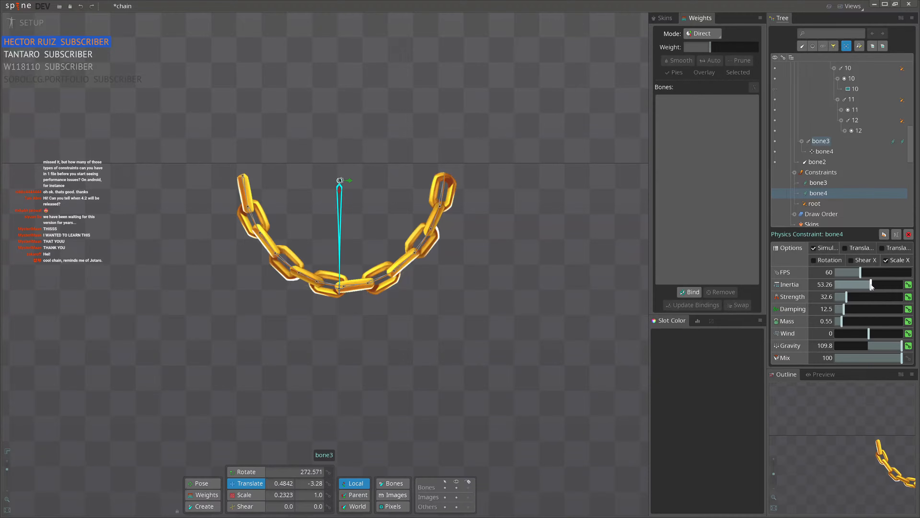
drag(842, 297, 849, 297)
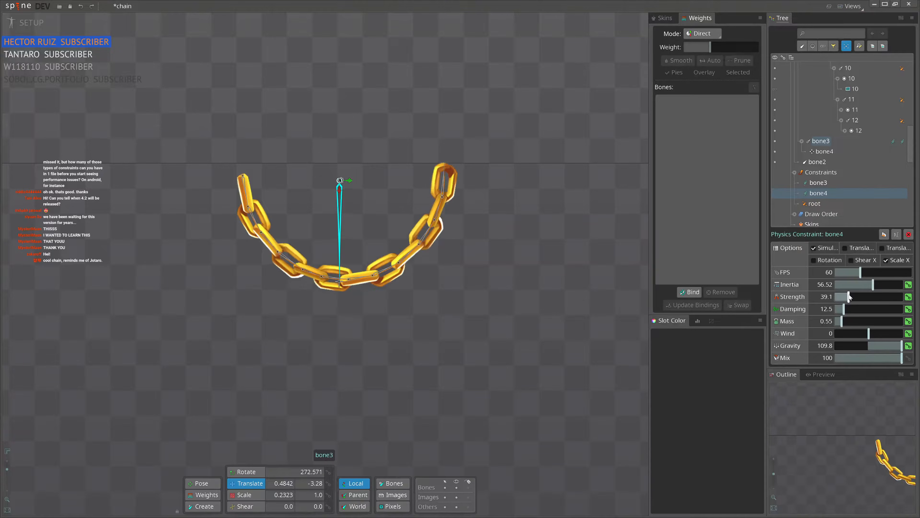
Step: Scale bone3 to 0.3228 in X and move bone to about 832, -28 to test the motion
key(s)
drag(341, 193, 382, 193)
key(v)
key(space)
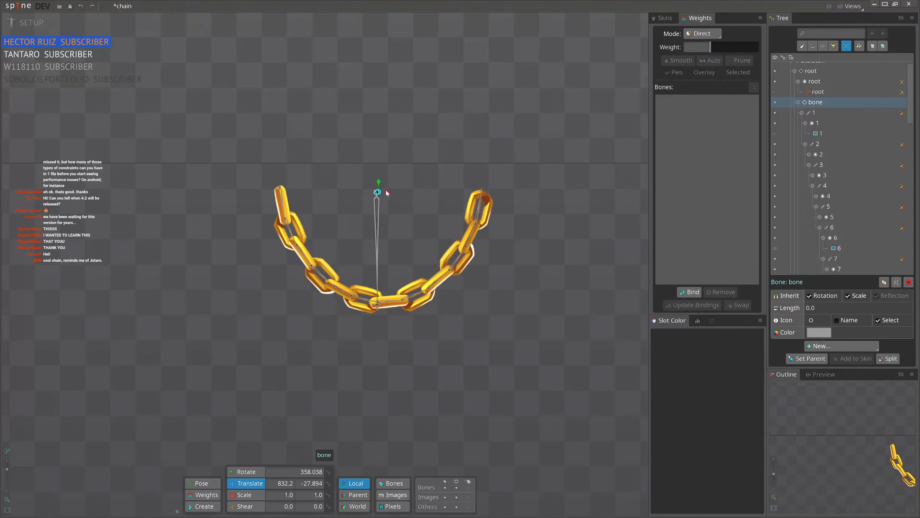
Step: Set the bone4 physics constraint's Inertia to 84.24 and Strength to 48.9, and move bone downward to test the bounce
click(902, 93)
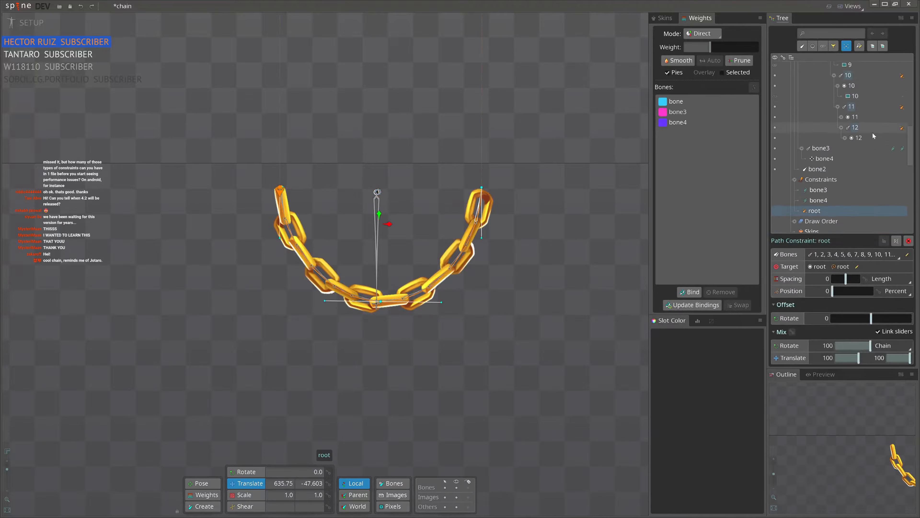
click(821, 188)
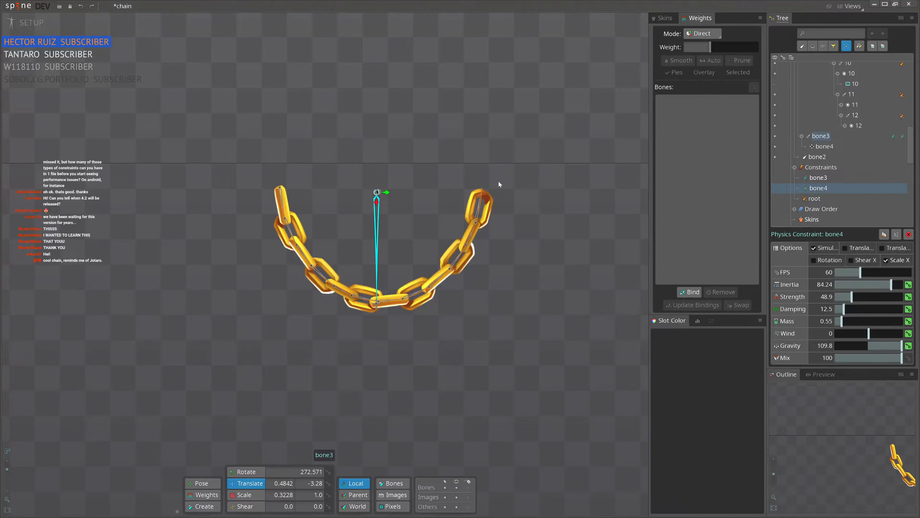
click(528, 222)
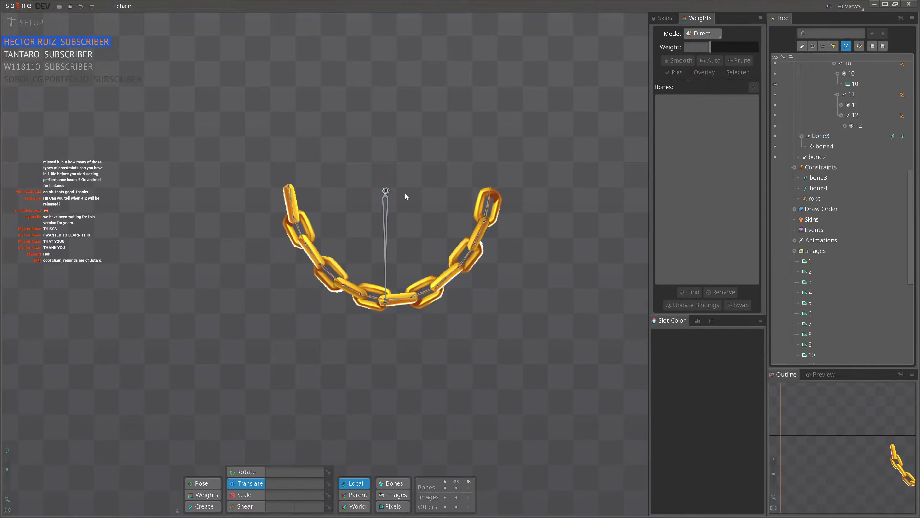
drag(386, 192, 378, 270)
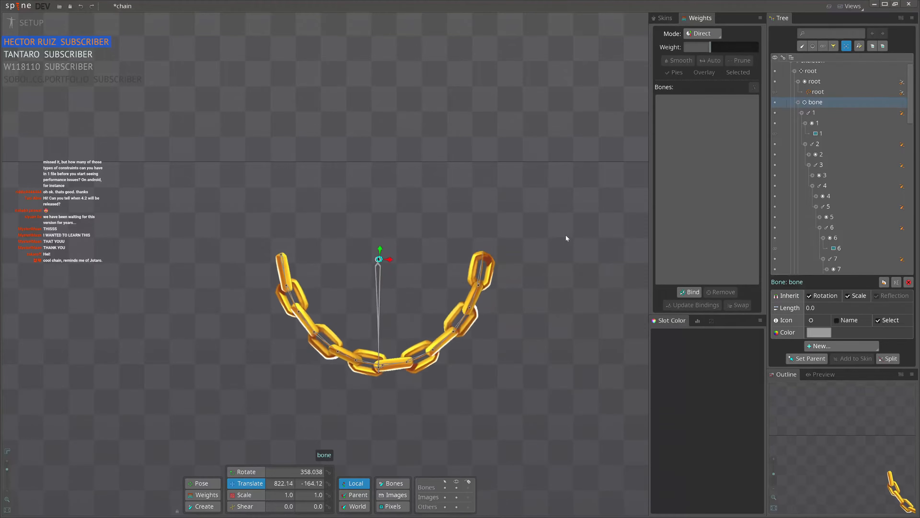
scroll(488, 260, up, 4)
scroll(460, 254, down, 3)
drag(460, 254, 379, 284)
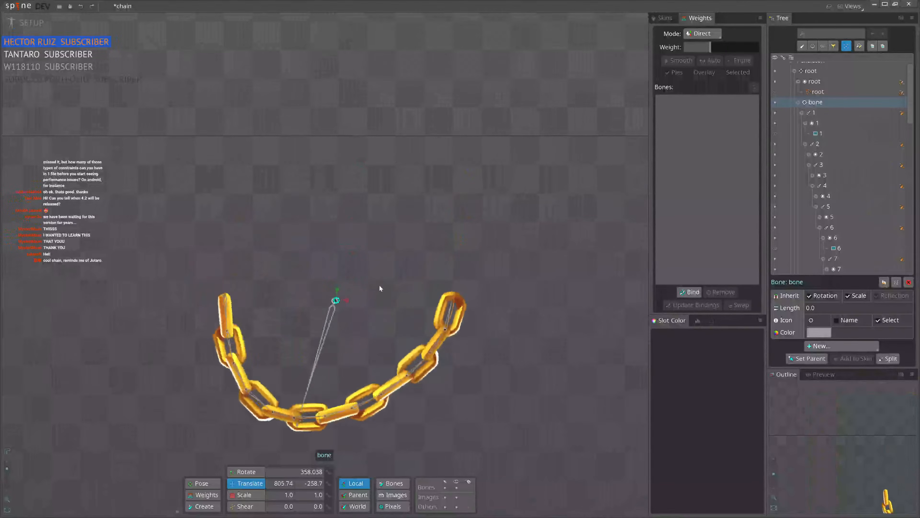
Step: Try the Chain Scale rotate mode on the root path constraint and move bone upward to test it
click(454, 300)
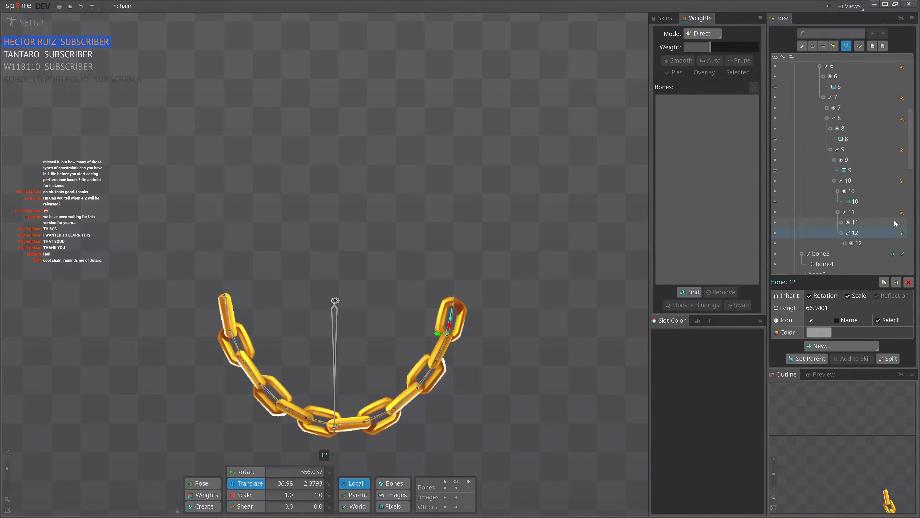
click(901, 234)
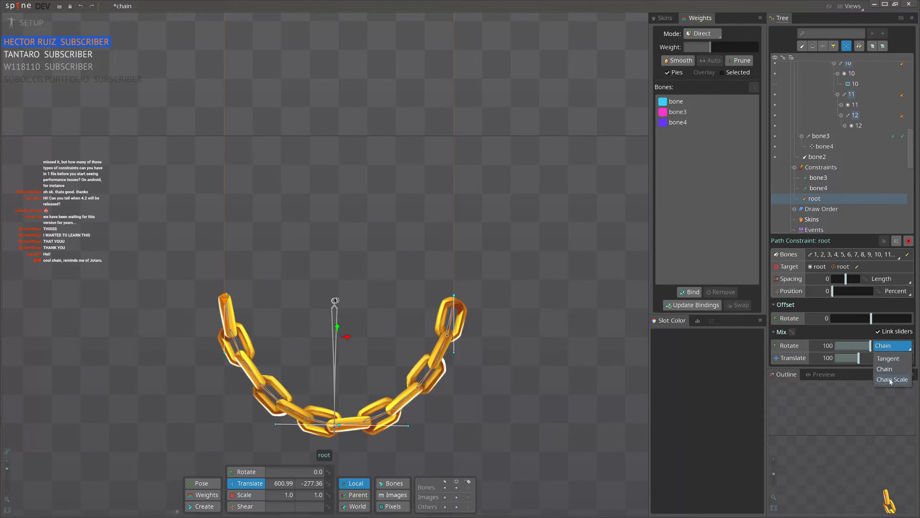
click(890, 381)
key(space)
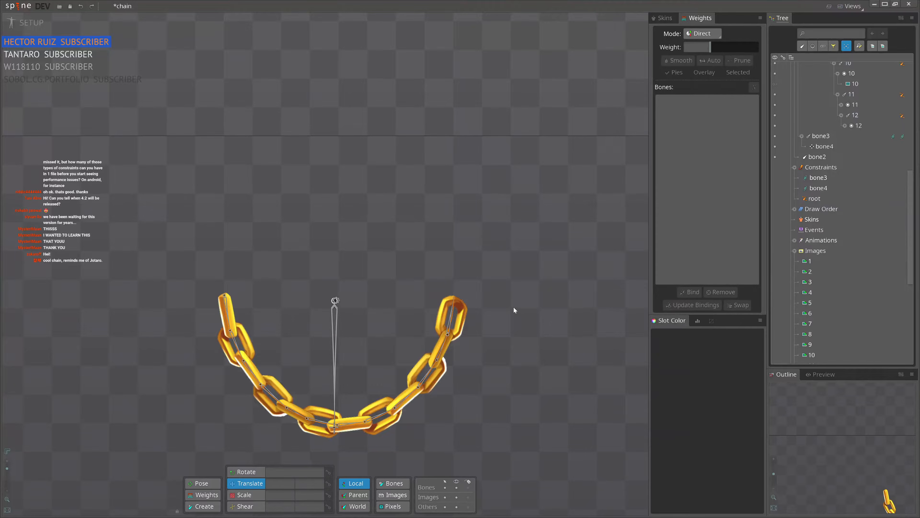
drag(340, 303, 350, 190)
Step: Try Proportional spacing on the root path constraint with a Spacing of 100
click(896, 186)
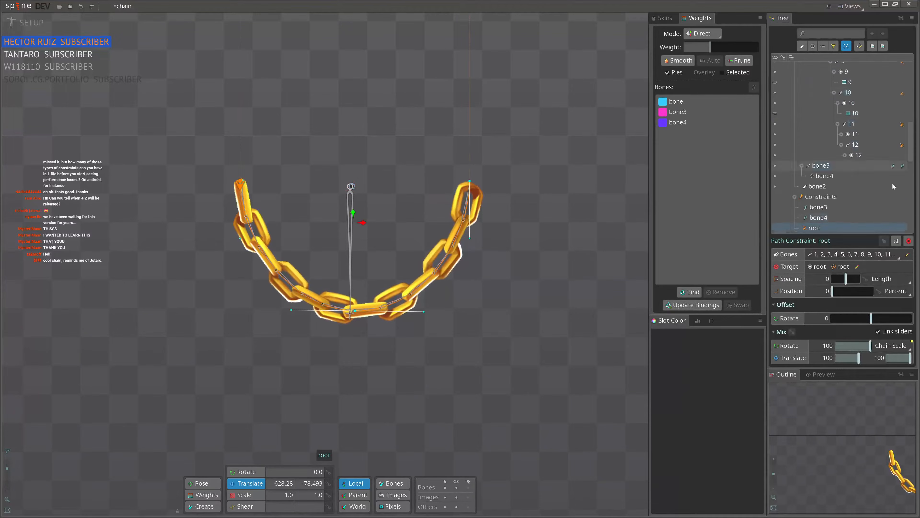
click(893, 279)
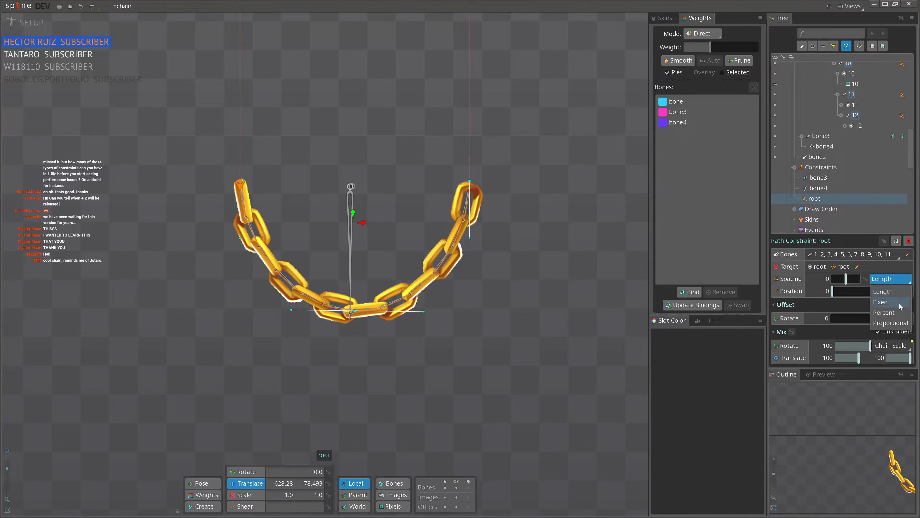
click(898, 324)
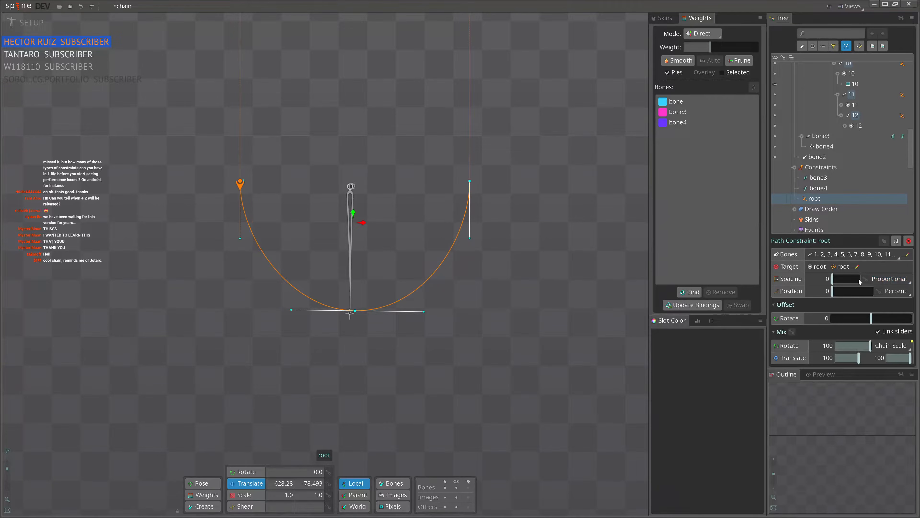
drag(836, 281, 861, 286)
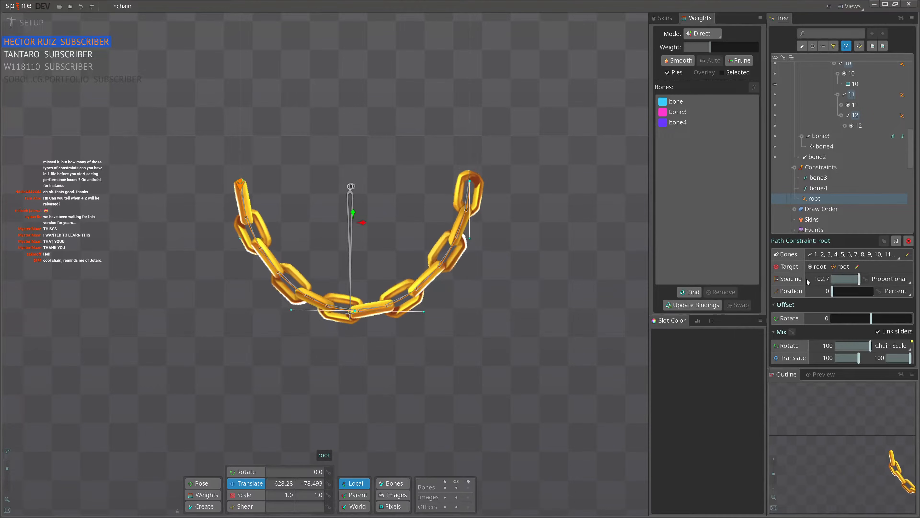
text(100)
key(Return)
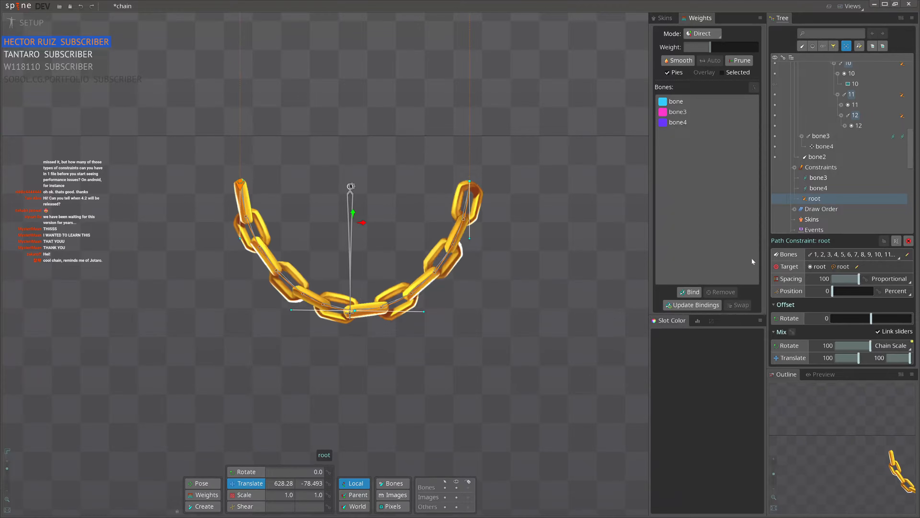
Step: Move bone upward to about 923, 411 to test how the links stretch along the path
drag(351, 187, 363, 131)
scroll(372, 308, down, 3)
drag(459, 146, 489, 31)
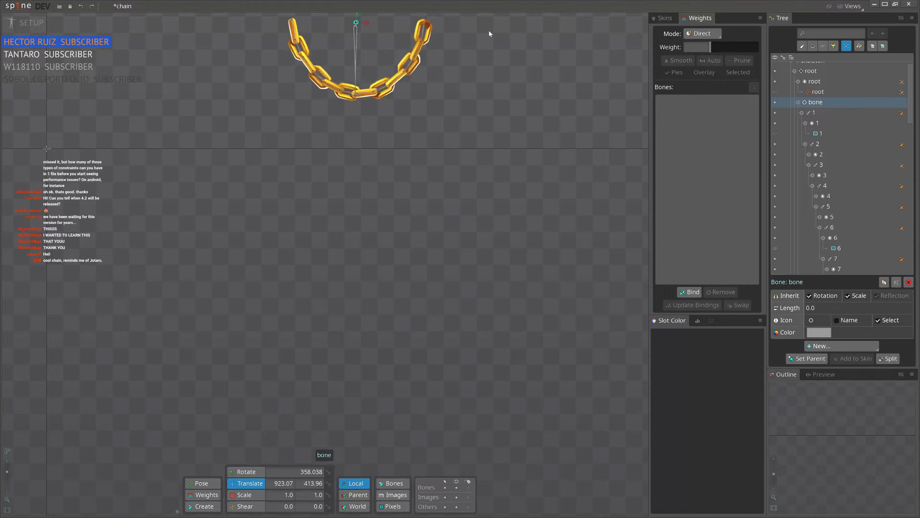
drag(470, 176, 479, 289)
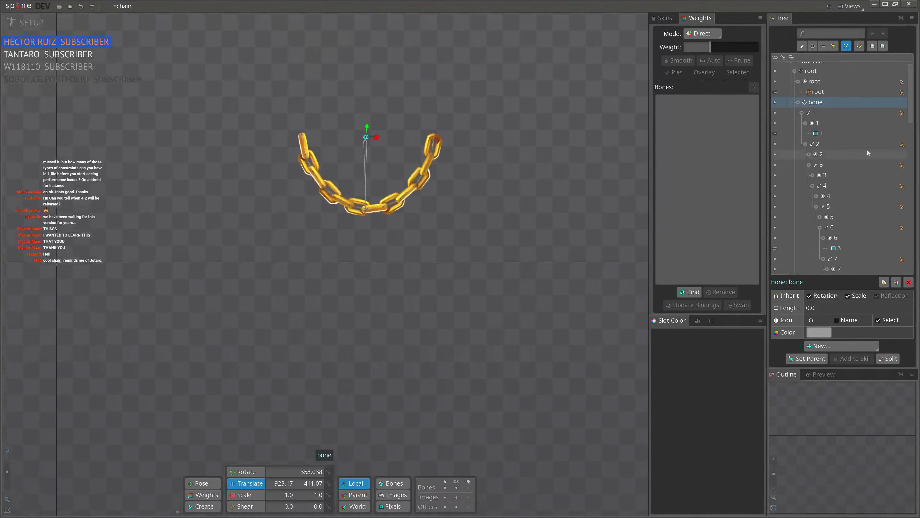
Step: Set the bone4 physics constraint's Inertia to 60.87
click(902, 115)
scroll(870, 155, down, 3)
click(821, 159)
drag(469, 141, 506, 205)
scroll(478, 172, up, 2)
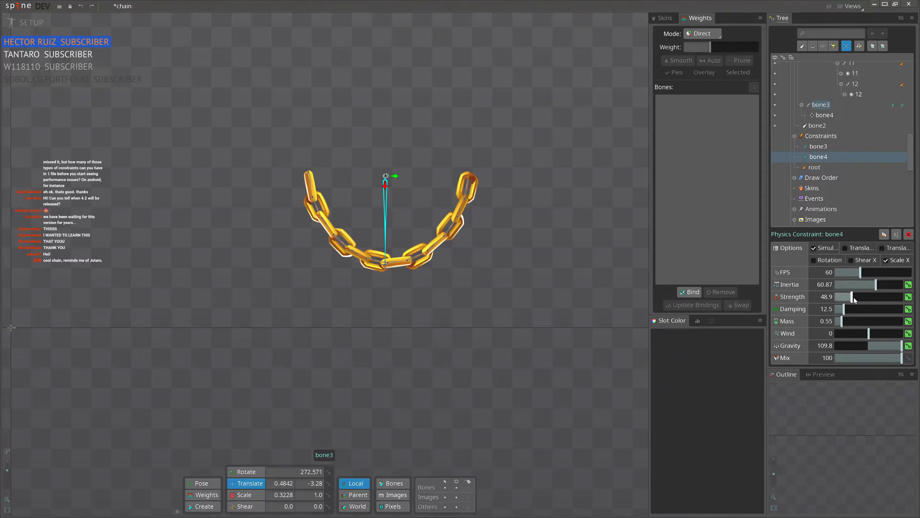
Step: Reorder the bone3 physics constraint below bone4 and move bone downward to test the chain
click(821, 147)
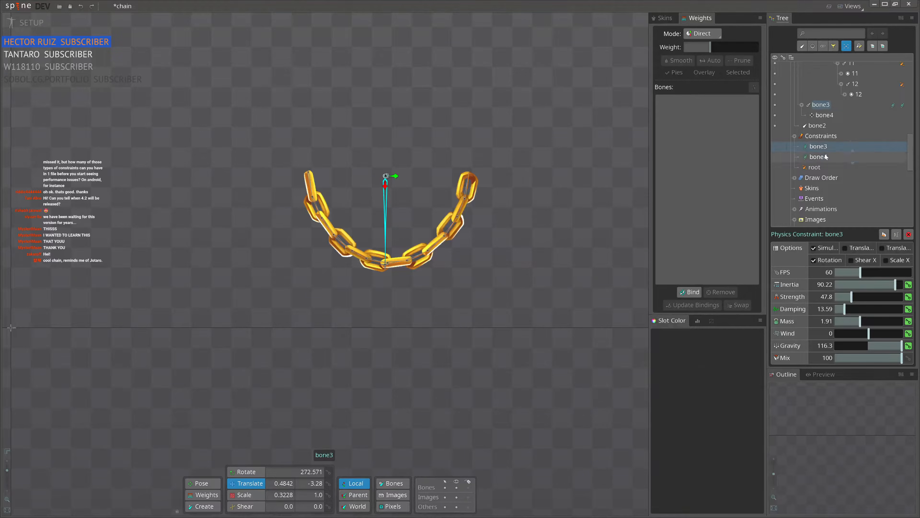
drag(823, 148, 832, 161)
drag(386, 178, 360, 282)
scroll(355, 311, up, 3)
Step: Create an IK constraint on bone3 named target, with its target placed at the bone's tip
click(358, 311)
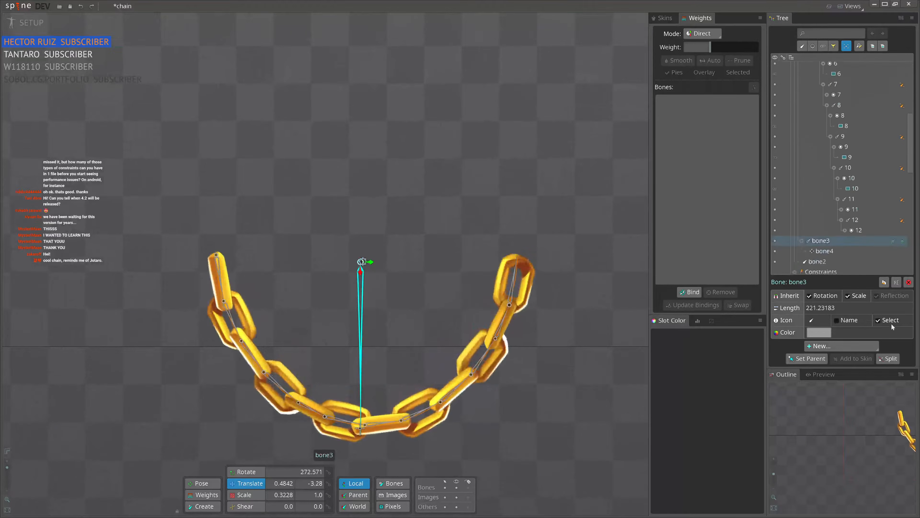
click(842, 345)
click(855, 437)
click(360, 435)
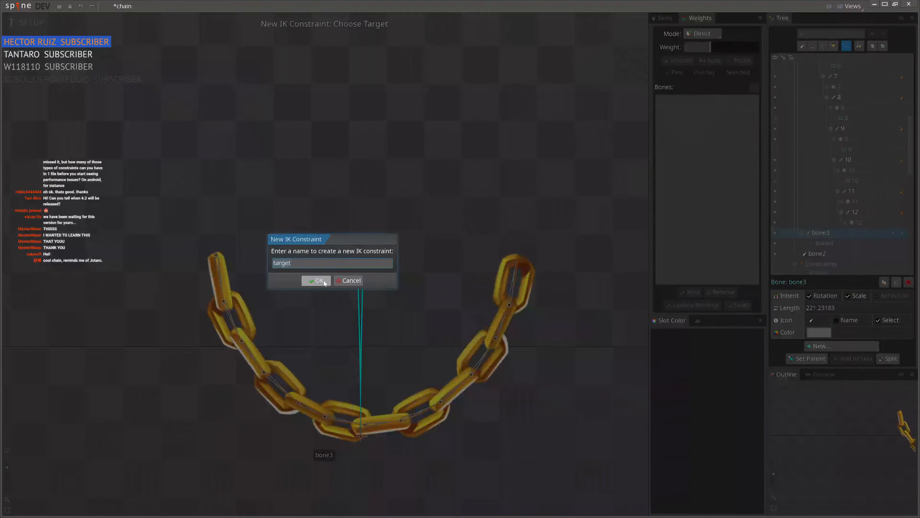
click(312, 281)
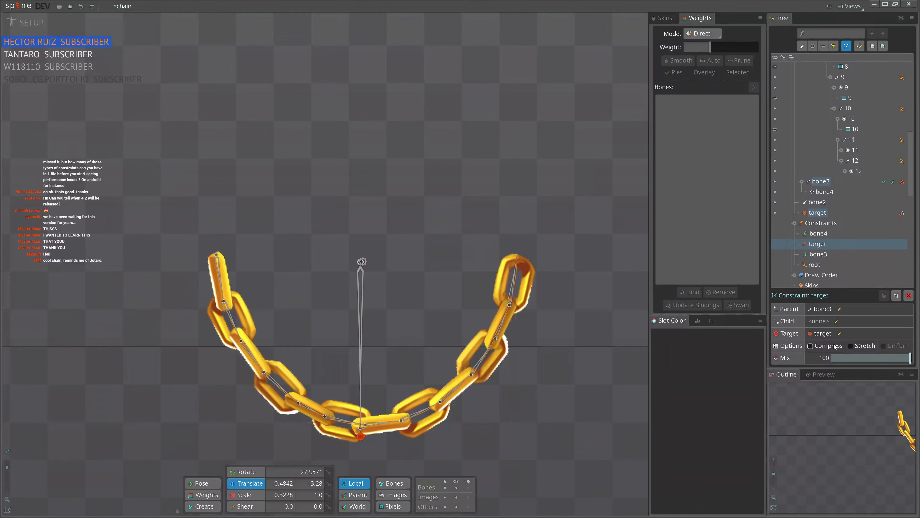
Step: Enable Compress on the target IK constraint and select bone for testing
click(872, 347)
scroll(413, 348, down, 1)
drag(413, 348, 391, 286)
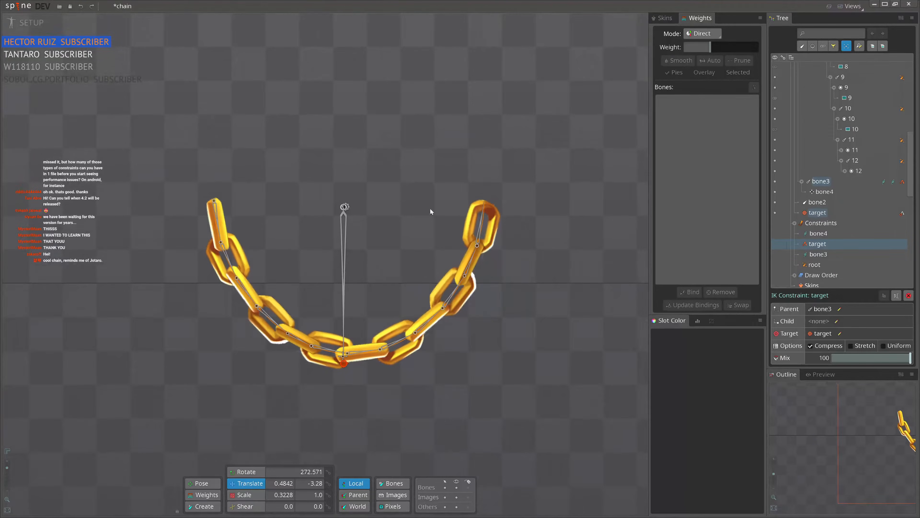
click(345, 207)
Step: Set the root path constraint back to Length spacing of 0 with the Chain rotate mode
scroll(908, 97, up, 1)
scroll(907, 96, down, 3)
click(889, 278)
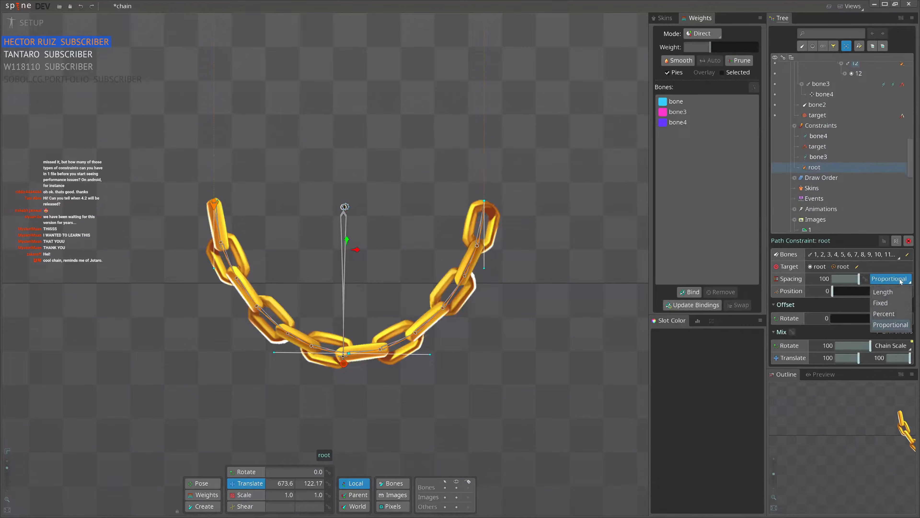
click(896, 292)
drag(858, 279, 846, 281)
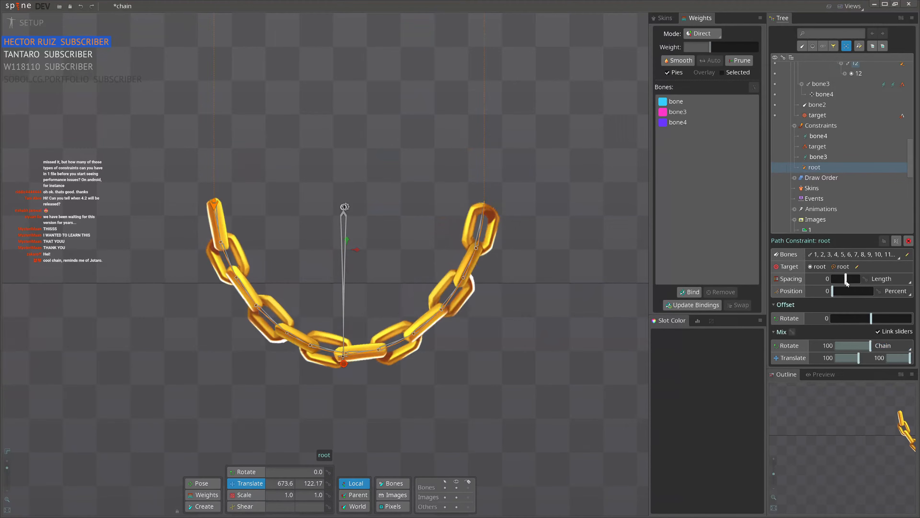
Step: Test the IK compression by moving bone vertically, undo the move, and select the target bone
click(346, 206)
scroll(431, 332, down, 2)
drag(420, 386, 429, 201)
key(ctrl+z)
scroll(319, 335, up, 2)
mouse_move(306, 329)
mouse_down()
mouse_move(304, 226)
mouse_move(306, 369)
mouse_move(307, 329)
mouse_up()
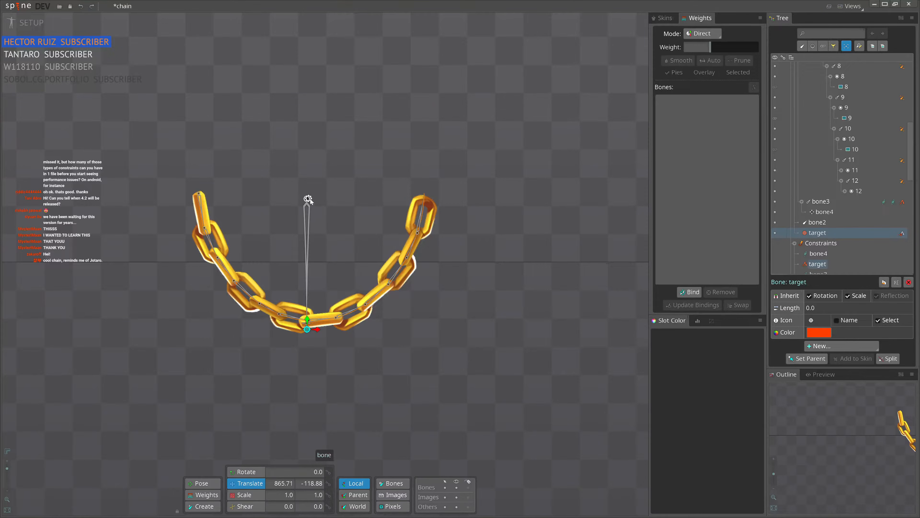
Step: Move bone down toward the IK target to test the chain's flattening, undo the moves, and reselect the target bone
scroll(311, 203, up, 2)
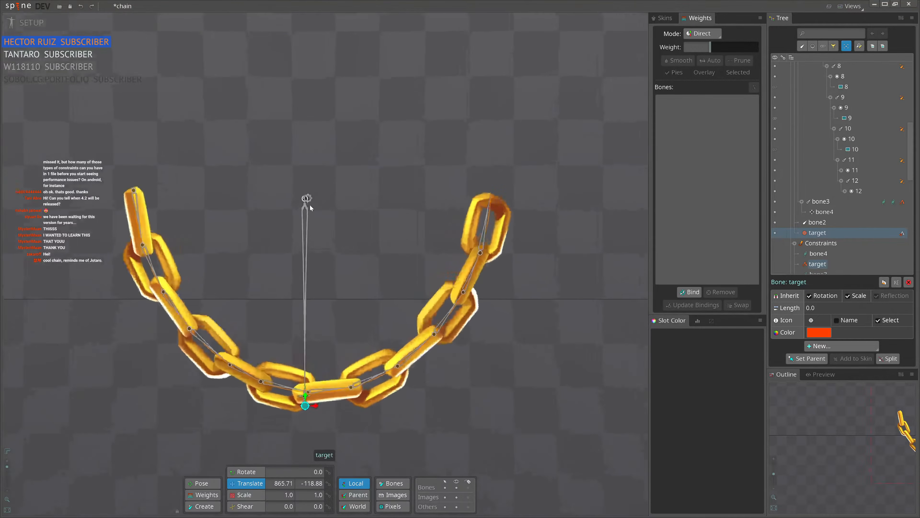
drag(307, 198, 313, 249)
key(ctrl+z)
scroll(355, 277, down, 3)
key(ctrl+z)
key(ctrl+z)
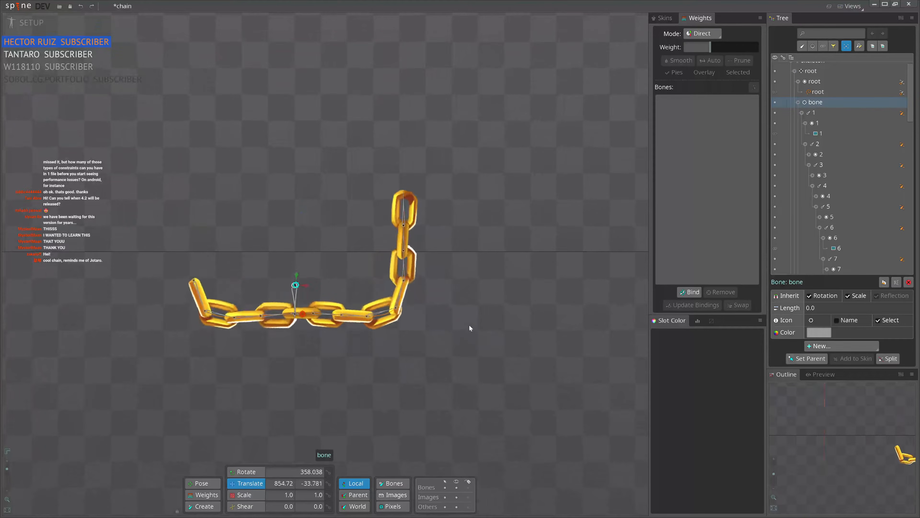
key(ctrl+z)
click(303, 315)
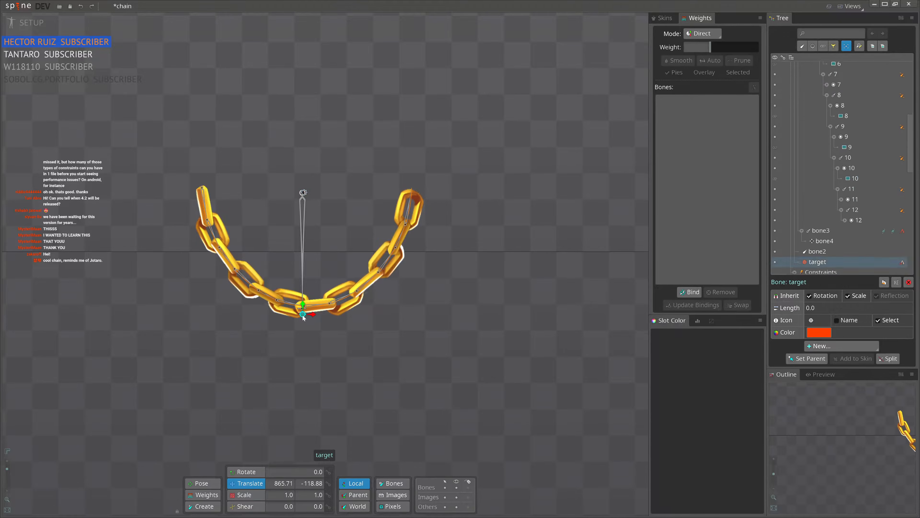
Step: Parent the target bone to bone3 and move bone vertically and diagonally to test the chain's physics
key(p)
click(303, 212)
drag(303, 193, 312, 111)
drag(488, 107, 482, 251)
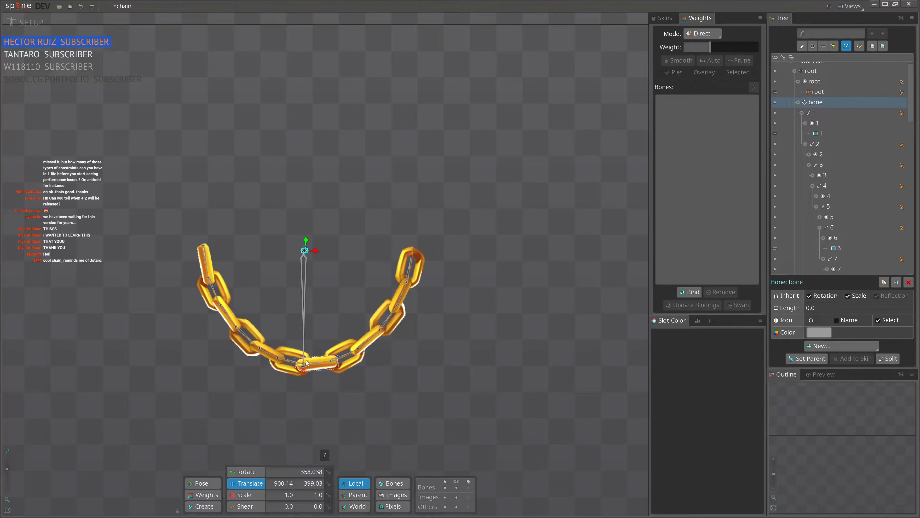
drag(357, 256, 366, 272)
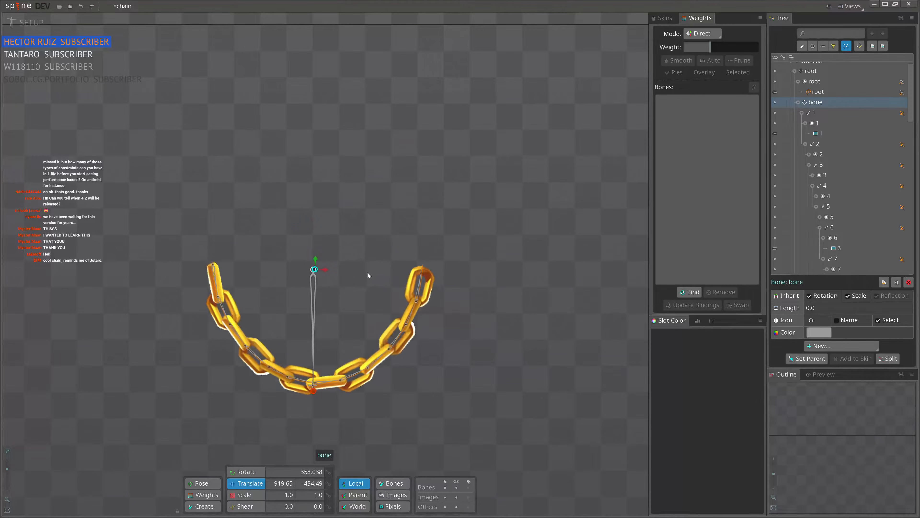
Step: Inspect the root path constraint and bone3 physics constraint settings, and move bone around to observe the chain's swing
click(901, 83)
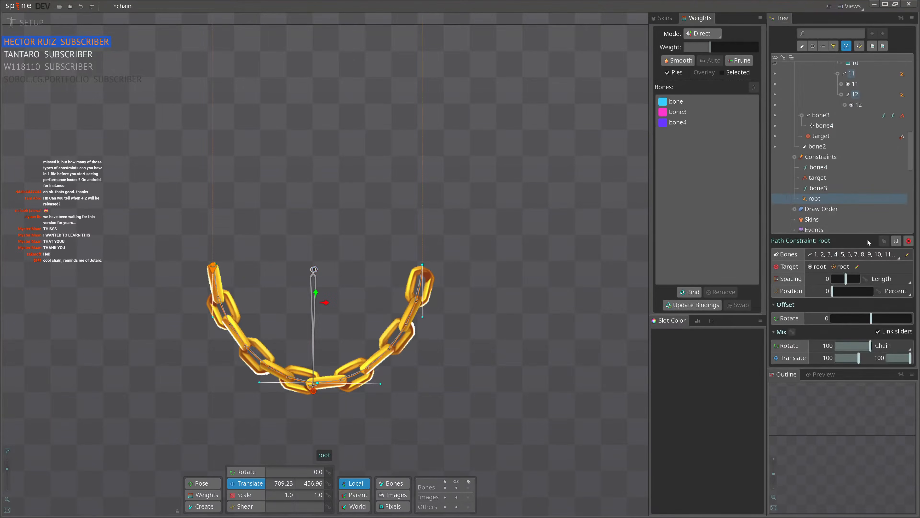
click(827, 188)
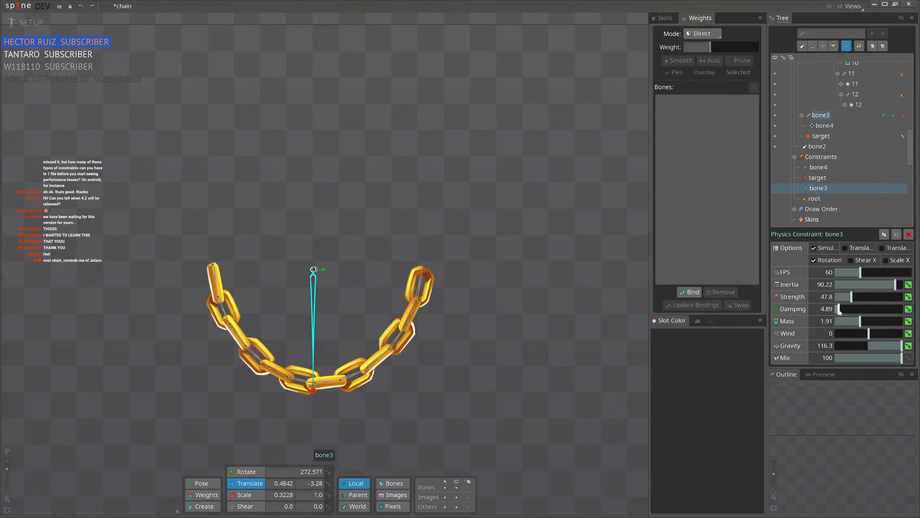
click(314, 269)
drag(314, 269, 358, 216)
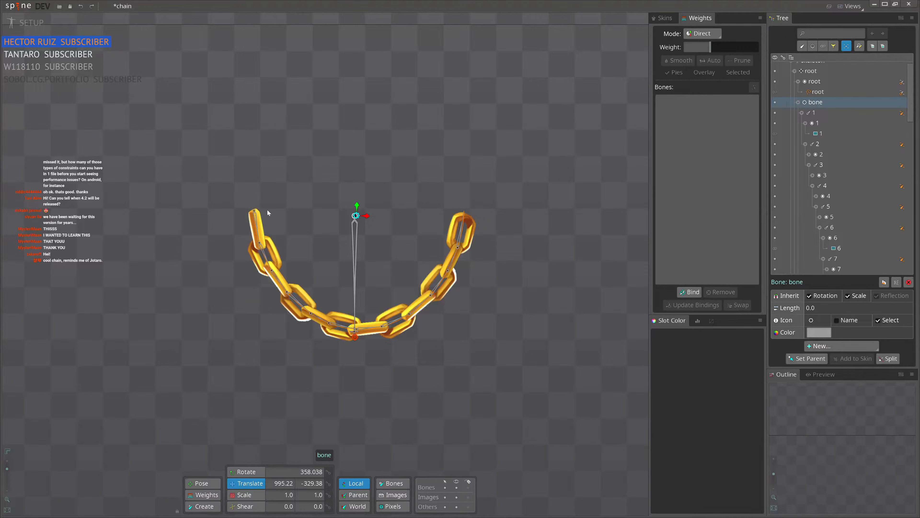
scroll(367, 246, down, 3)
drag(367, 246, 327, 279)
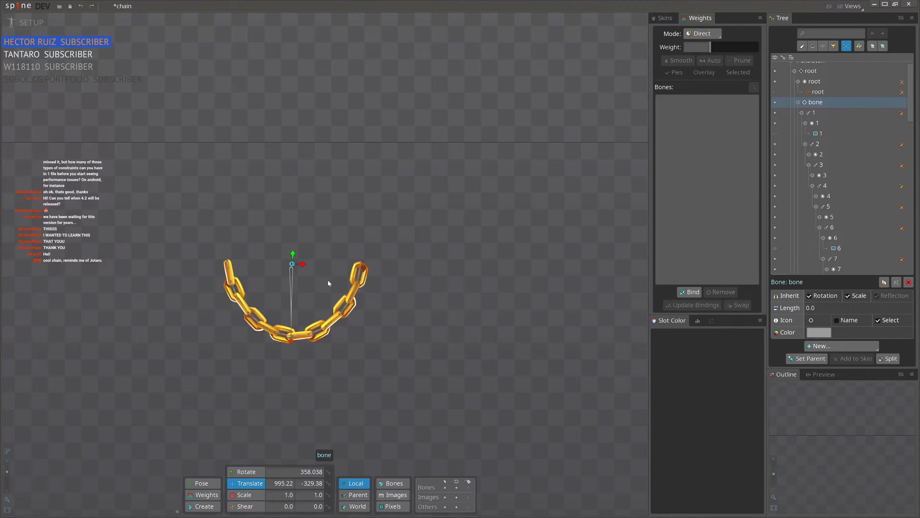
drag(328, 281, 437, 152)
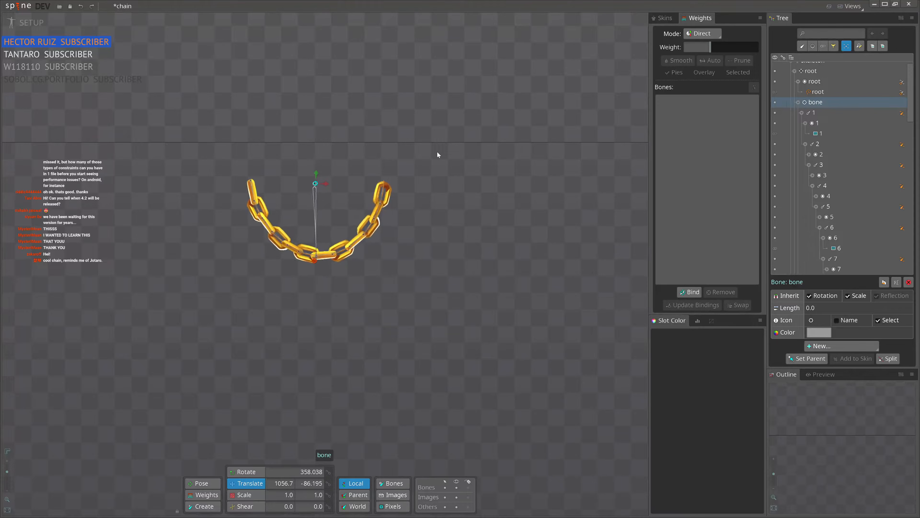
scroll(345, 184, up, 1)
drag(345, 185, 186, 277)
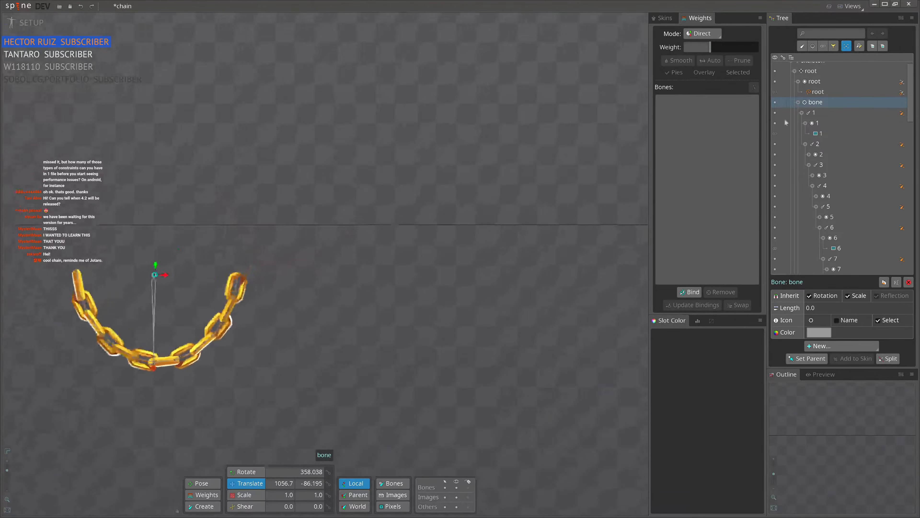
Step: Create a vertical bone about 375 long under root in the empty area, with a child bone about 52 long beside it
scroll(834, 114, up, 1)
click(814, 79)
drag(529, 180, 384, 208)
key(n)
mouse_move(439, 130)
mouse_down()
mouse_move(427, 248)
mouse_move(442, 282)
mouse_up()
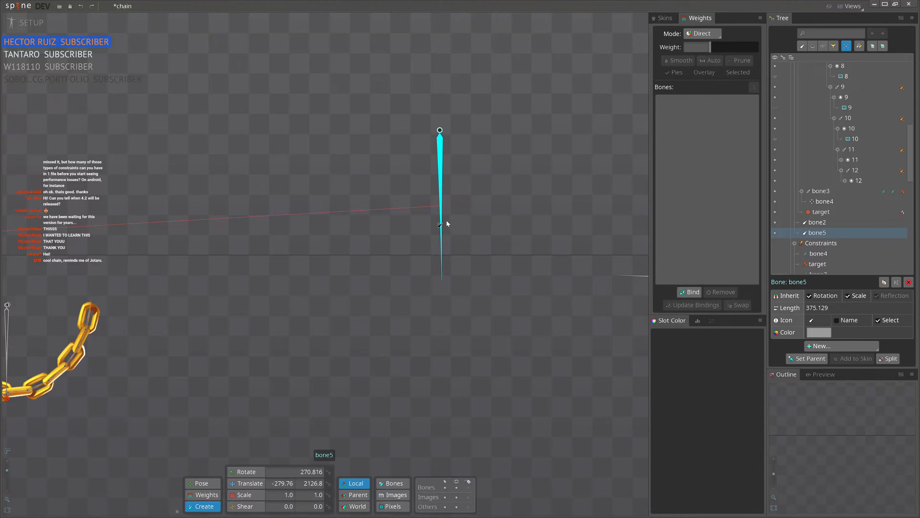
drag(486, 126, 488, 141)
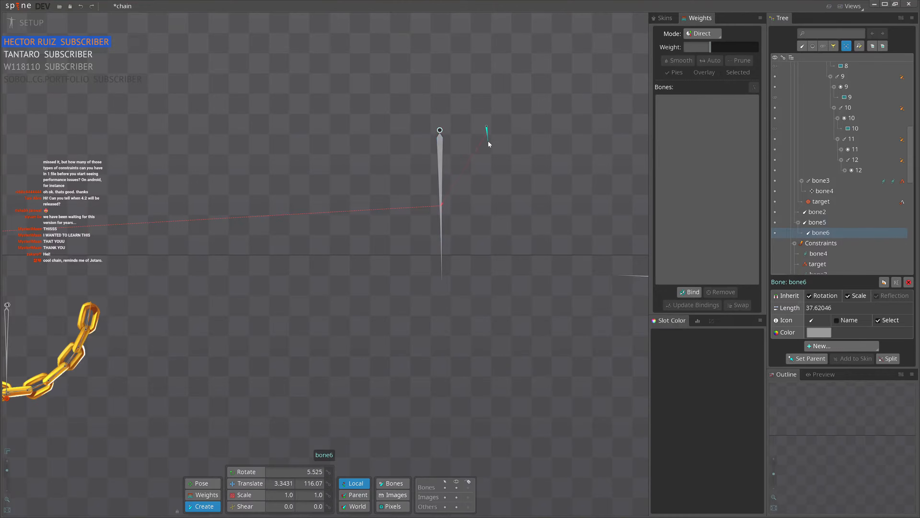
key(v)
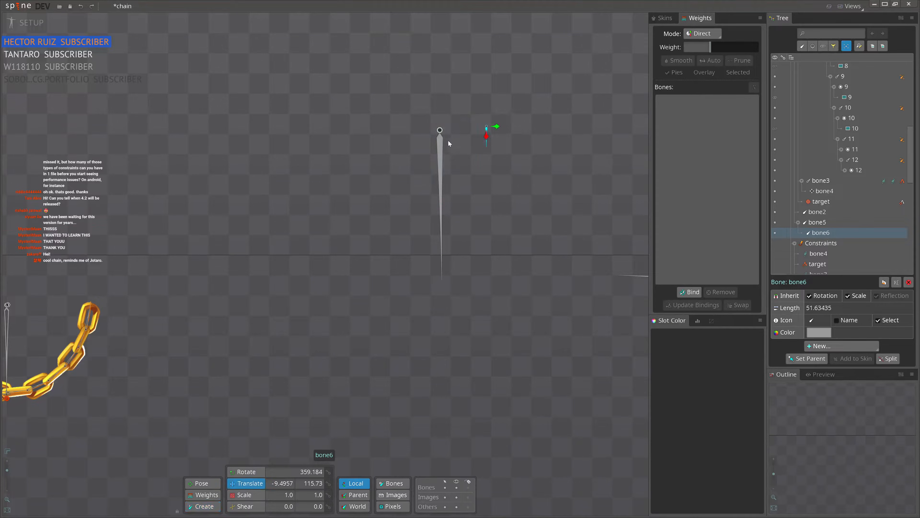
Step: Add physics constraints to bone5 and bone6, and give bone5's constraint Rotation, inertia 57.61, strength 173.9 and damping 25.54
drag(421, 117, 507, 163)
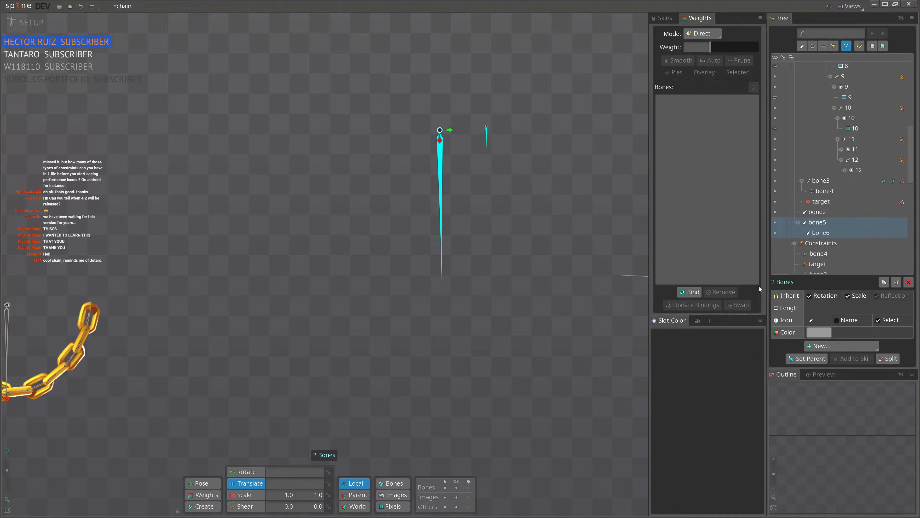
click(841, 345)
click(837, 379)
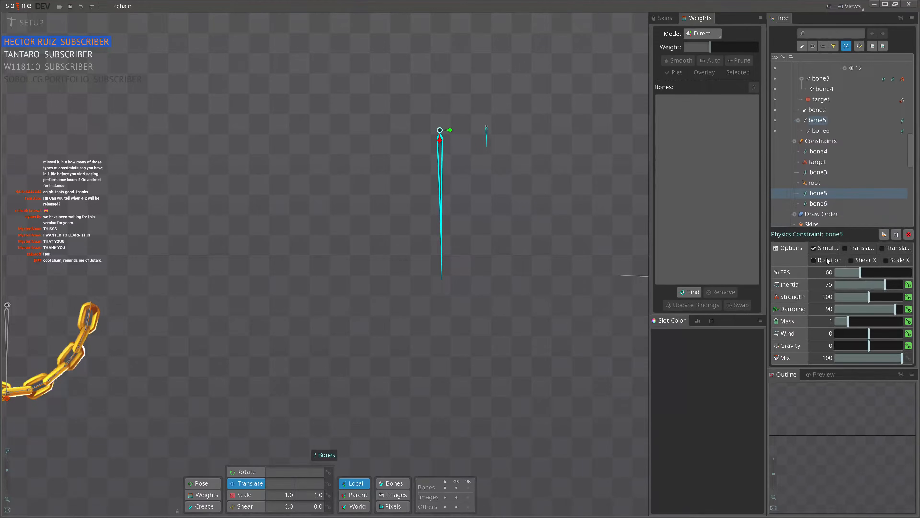
click(864, 309)
drag(864, 311, 859, 305)
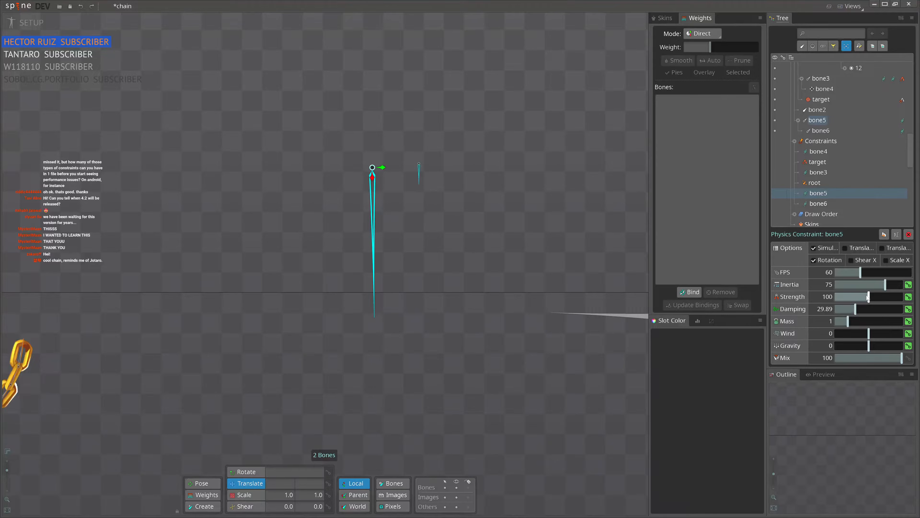
drag(852, 311, 894, 299)
click(874, 285)
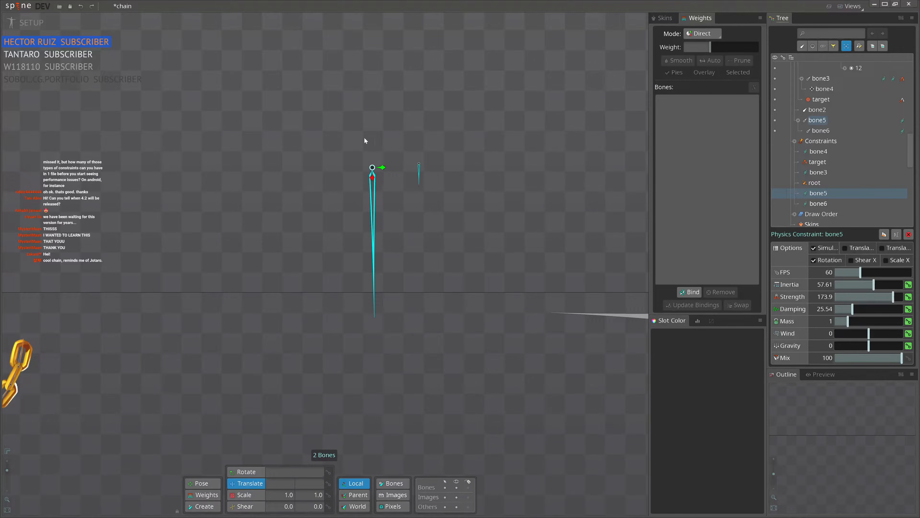
Step: Test the physics by moving both bones, undo the move, and reparent bone6 to root
scroll(371, 151, up, 3)
drag(542, 141, 443, 134)
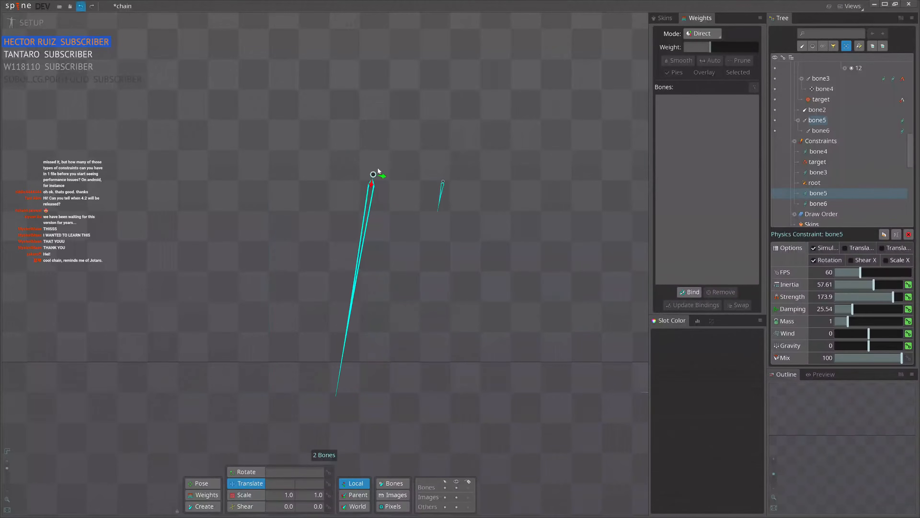
click(443, 176)
scroll(823, 102, up, 5)
key(p)
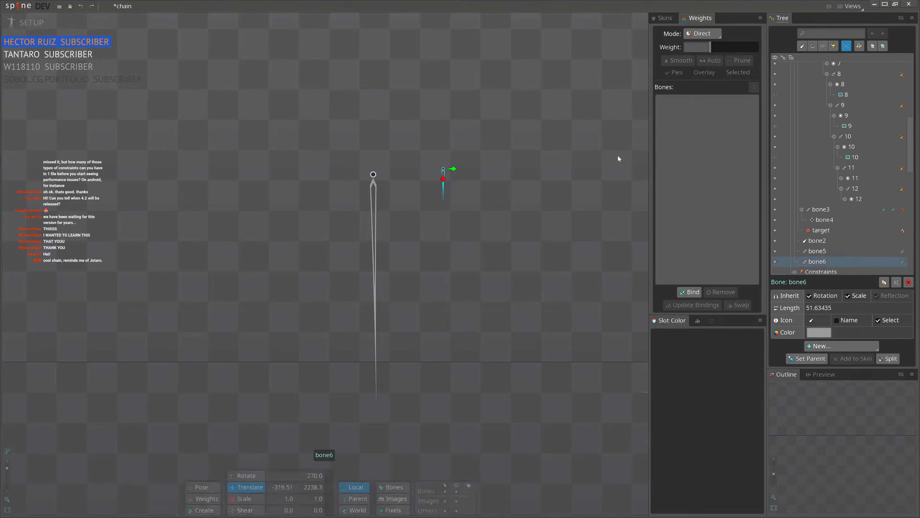
Step: Move bone5 and bone6 together to compare how the long and short bones react
click(373, 180)
ctrl+click(444, 180)
drag(542, 192, 604, 204)
Step: Enable Rotation on both the bone5 and bone6 physics constraints with inertia 47.83, strength 119.6 and damping 6.52, and test by moving the bones
click(498, 189)
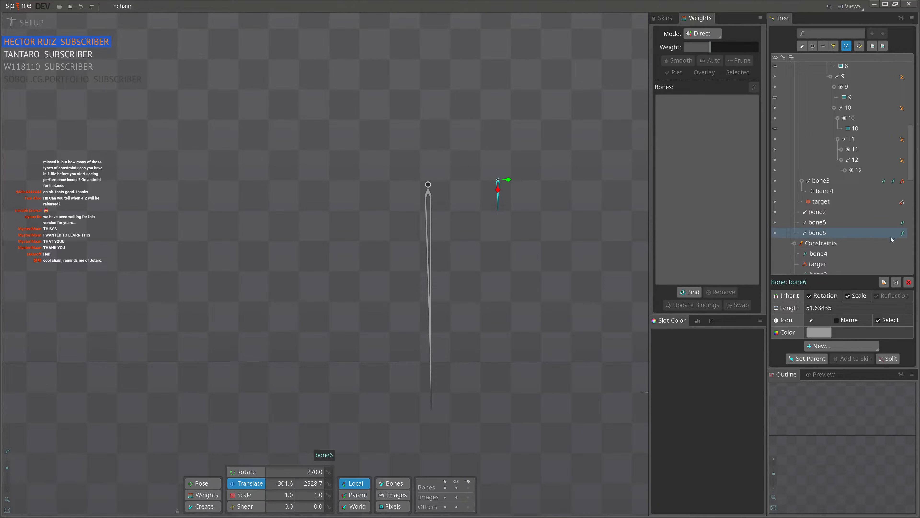
click(902, 233)
ctrl+click(830, 154)
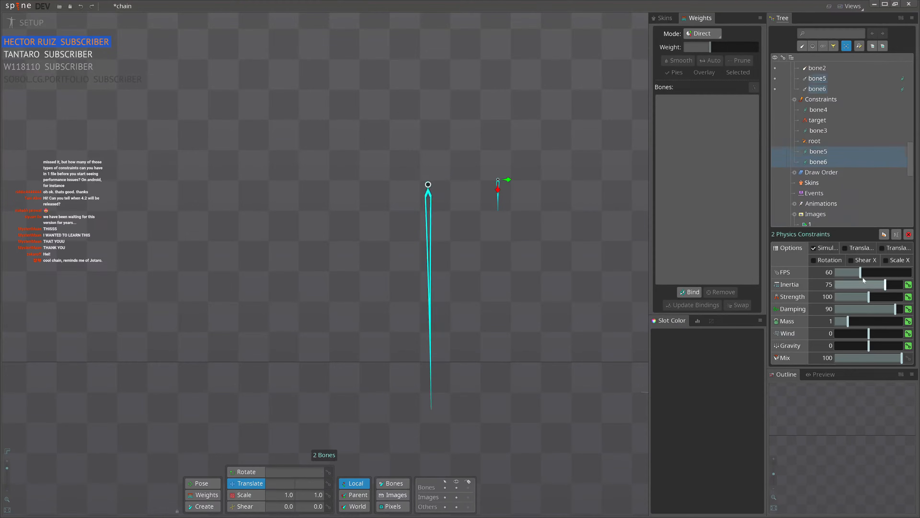
click(831, 261)
drag(879, 305, 873, 285)
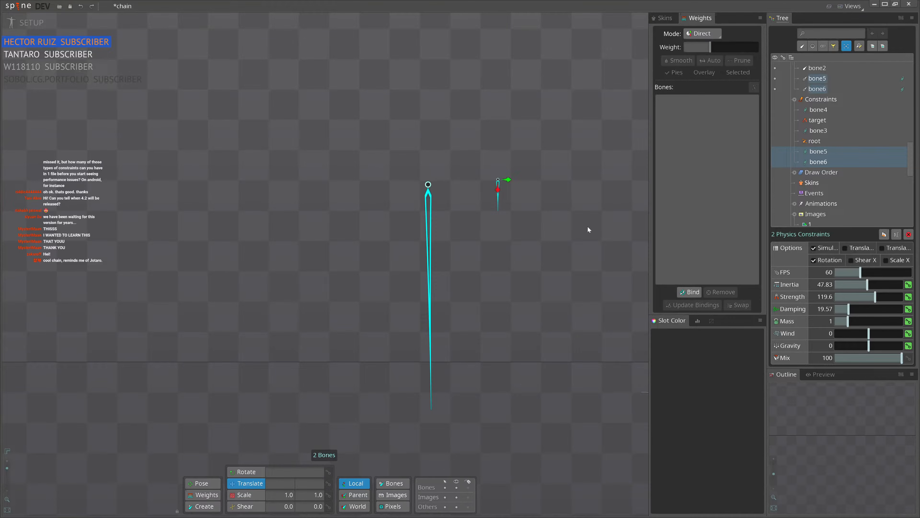
drag(503, 190, 489, 217)
drag(848, 309, 842, 311)
drag(622, 254, 371, 205)
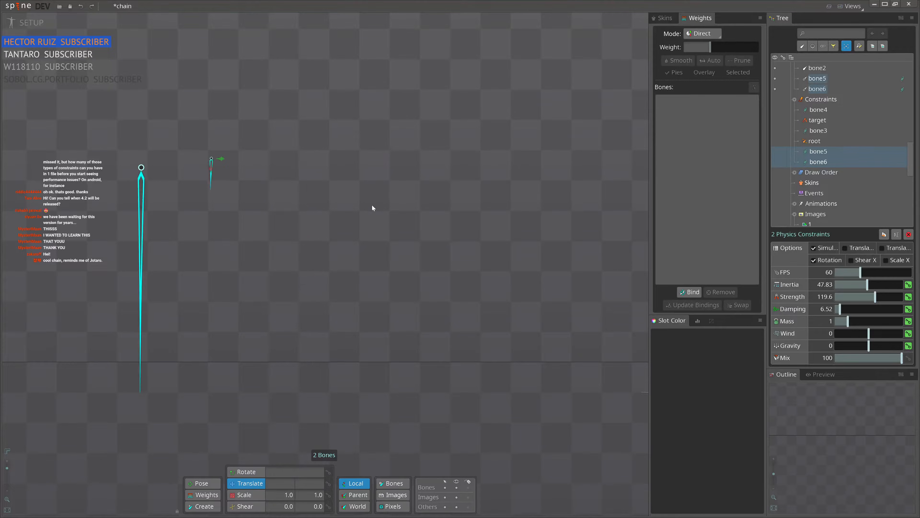
Step: Set the length of bone5 and bone6 to 0
click(175, 198)
click(143, 189)
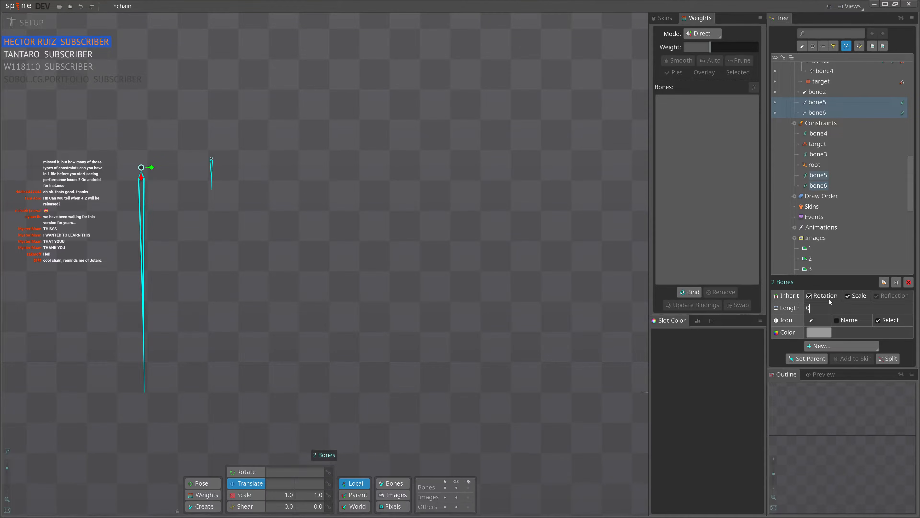
text(0)
key(Return)
Step: Move the two zero-length bones around to examine how their rotation physics reacts
drag(231, 207, 388, 309)
scroll(388, 309, up, 5)
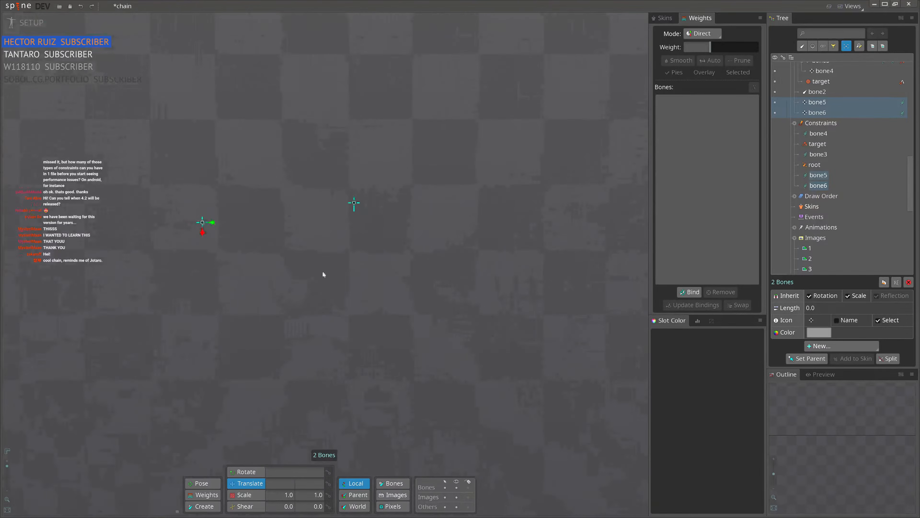
scroll(269, 244, down, 1)
drag(288, 249, 357, 265)
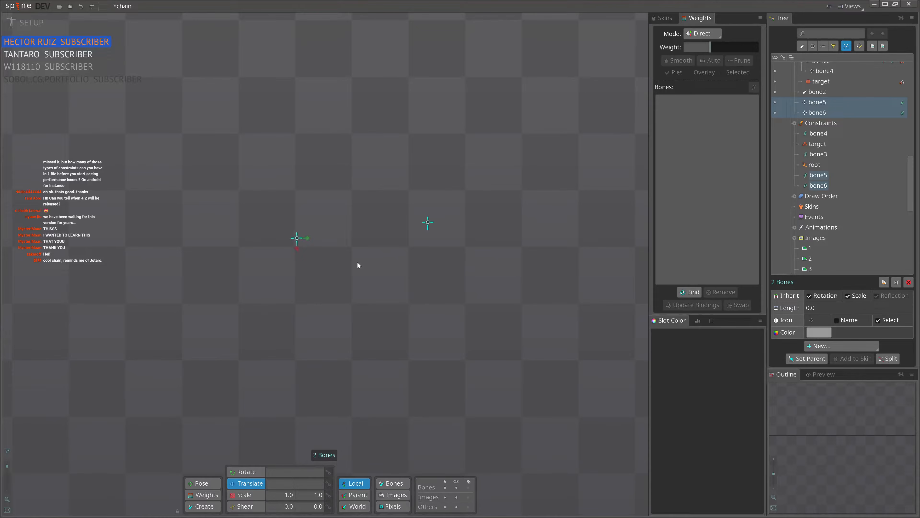
drag(477, 267, 498, 216)
scroll(494, 219, down, 3)
drag(534, 290, 218, 298)
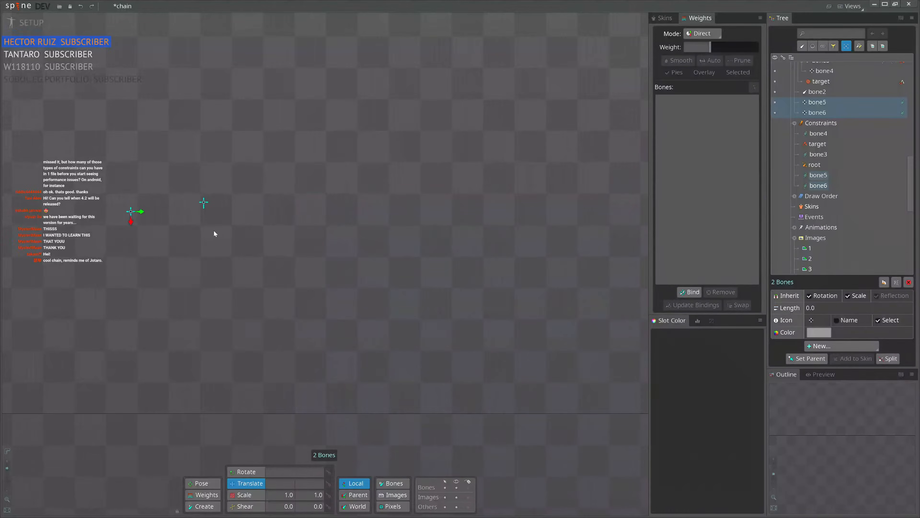
drag(163, 310, 307, 363)
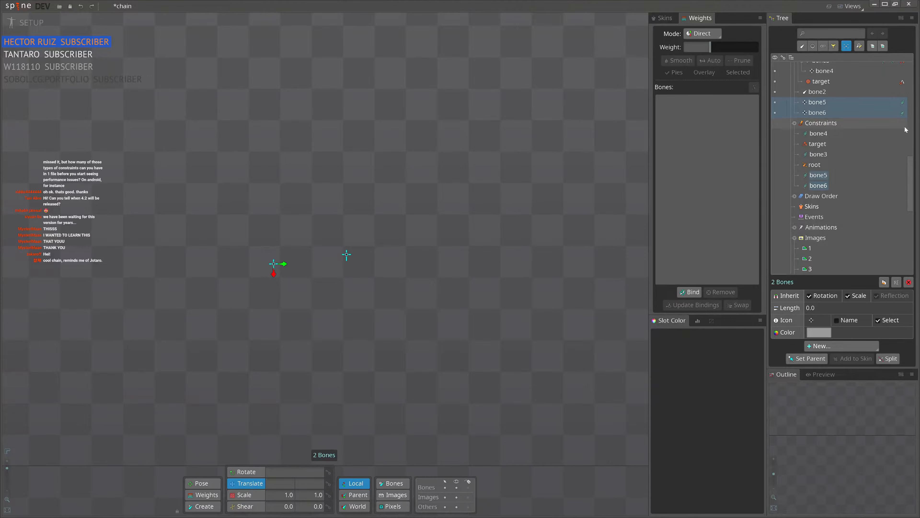
Step: Examine the bone6 physics constraint's settings and reselect bone6
click(833, 185)
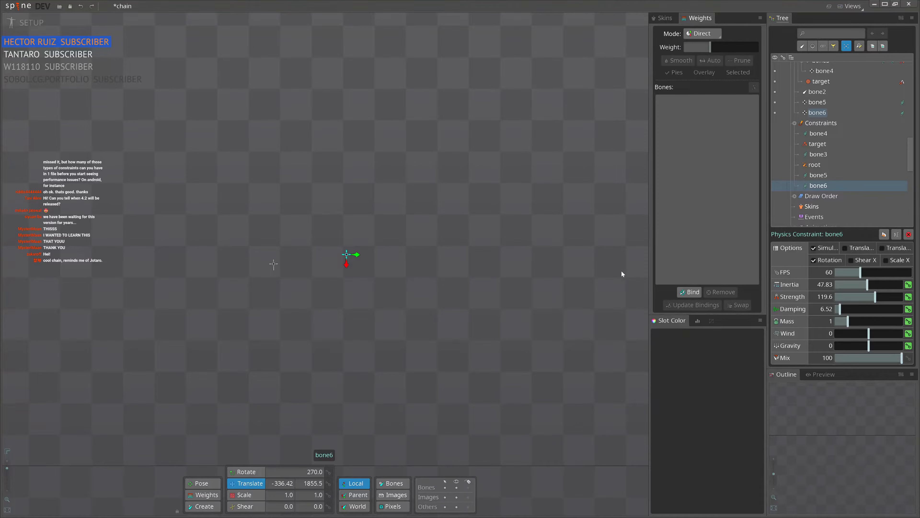
drag(281, 269, 310, 295)
scroll(358, 355, down, 3)
drag(333, 366, 430, 295)
scroll(430, 294, down, 1)
scroll(430, 286, up, 2)
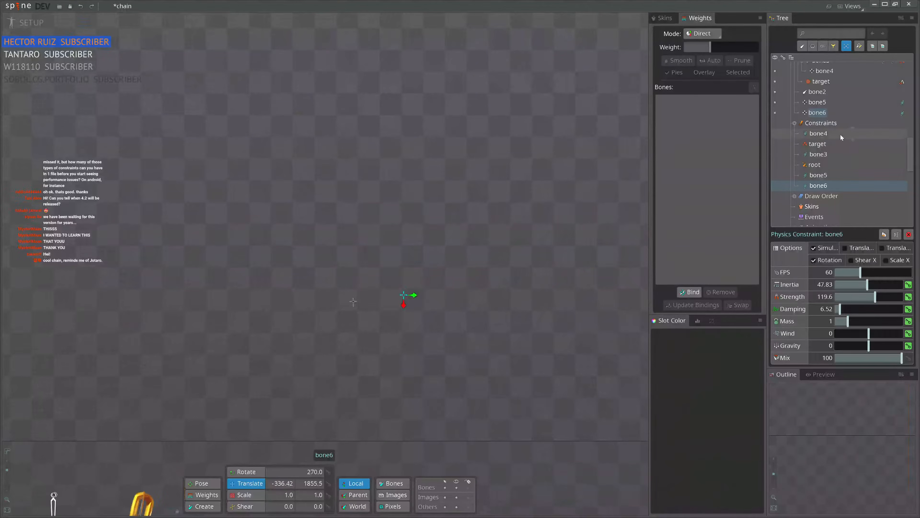
click(404, 287)
click(405, 286)
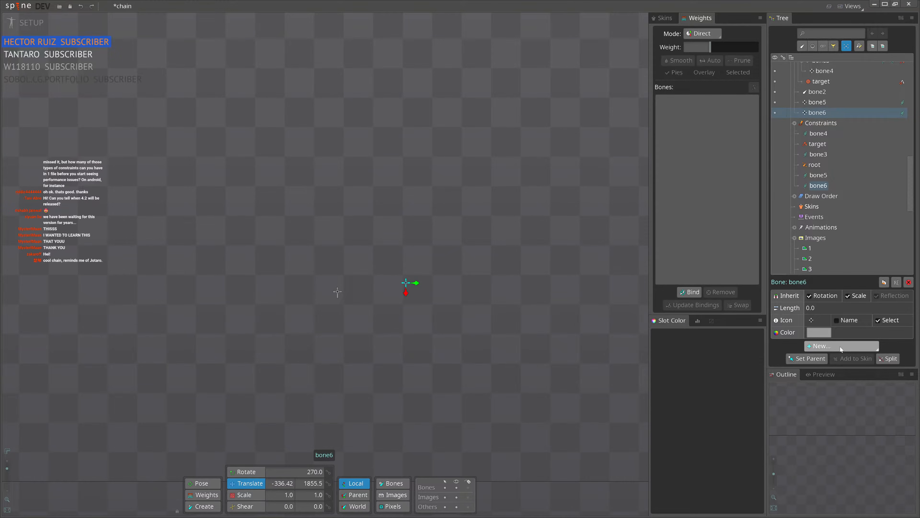
Step: Examine the bone3 physics constraint's settings, including its Mix, alongside the chain
click(818, 154)
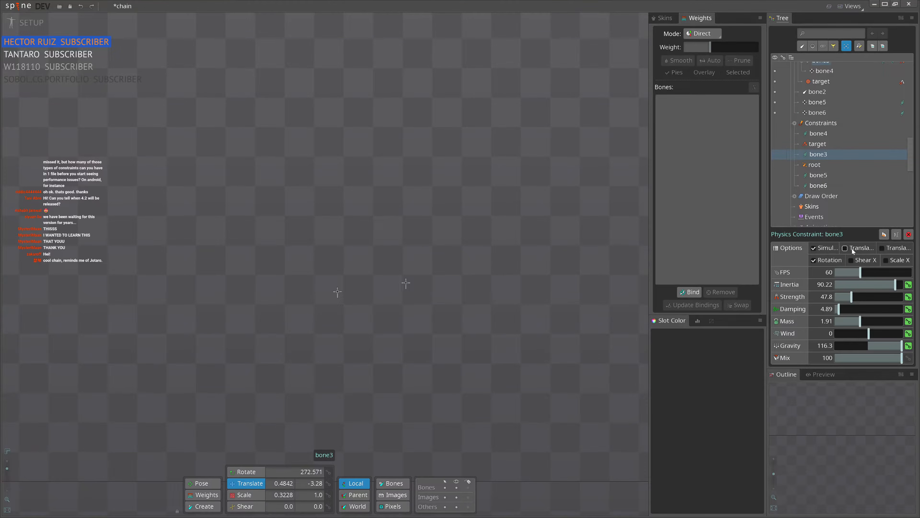
mouse_move(901, 359)
mouse_down()
mouse_move(837, 364)
mouse_move(903, 360)
mouse_up()
scroll(434, 300, down, 4)
drag(434, 301, 549, 270)
scroll(549, 270, down, 3)
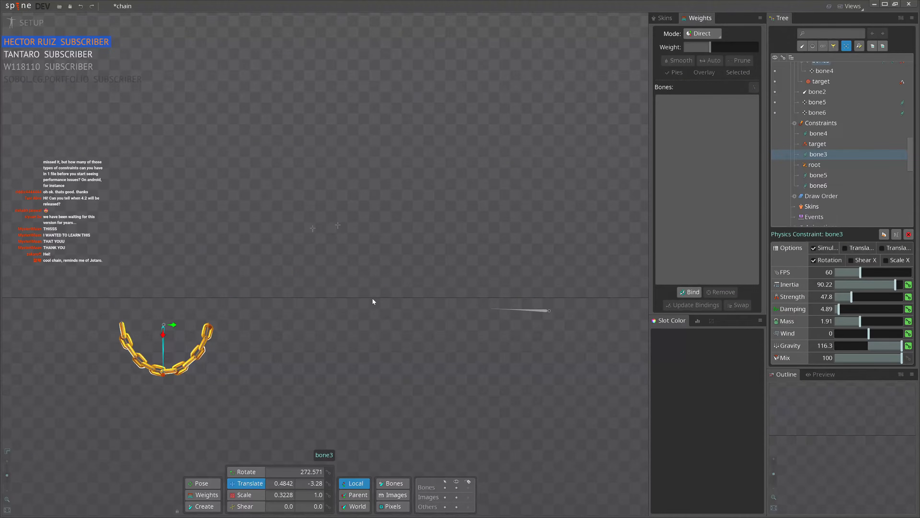
Step: Starting from bone5, create seven nested zero-length bones that complete a square ring around bone6
scroll(460, 305, up, 4)
drag(405, 250, 320, 278)
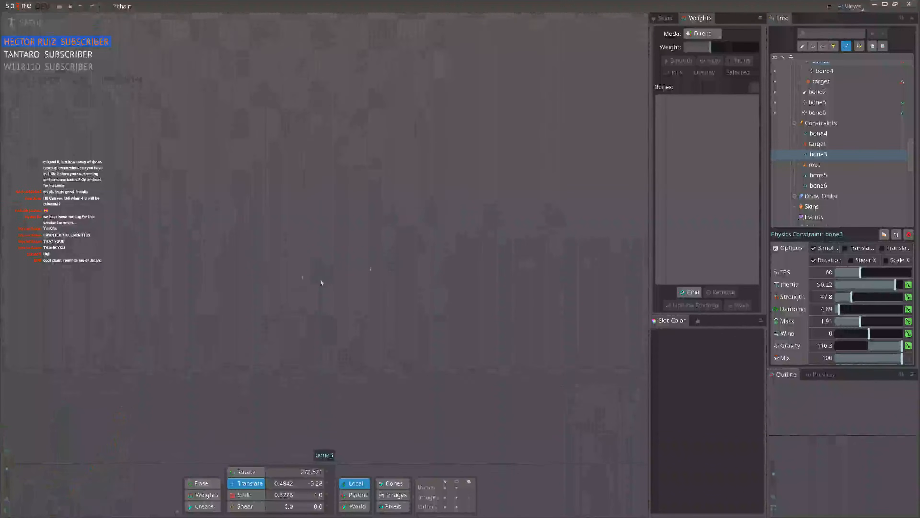
click(303, 274)
drag(365, 320, 365, 312)
key(n)
click(304, 195)
click(366, 198)
click(453, 198)
click(451, 271)
click(302, 326)
click(377, 329)
click(457, 333)
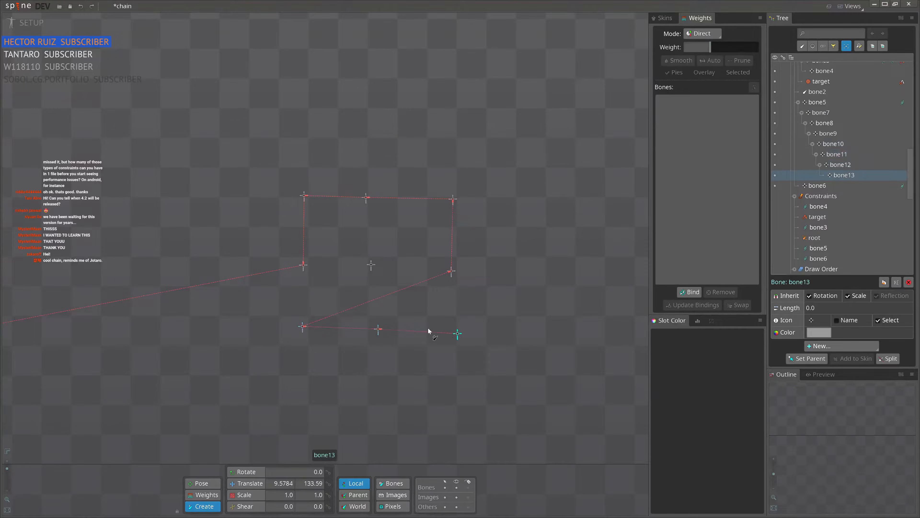
key(v)
key(Escape)
Step: Select the eight bones surrounding bone6 and parent them all directly to bone6
mouse_move(371, 266)
mouse_down()
mouse_move(380, 268)
mouse_move(366, 268)
mouse_up()
drag(379, 208, 381, 206)
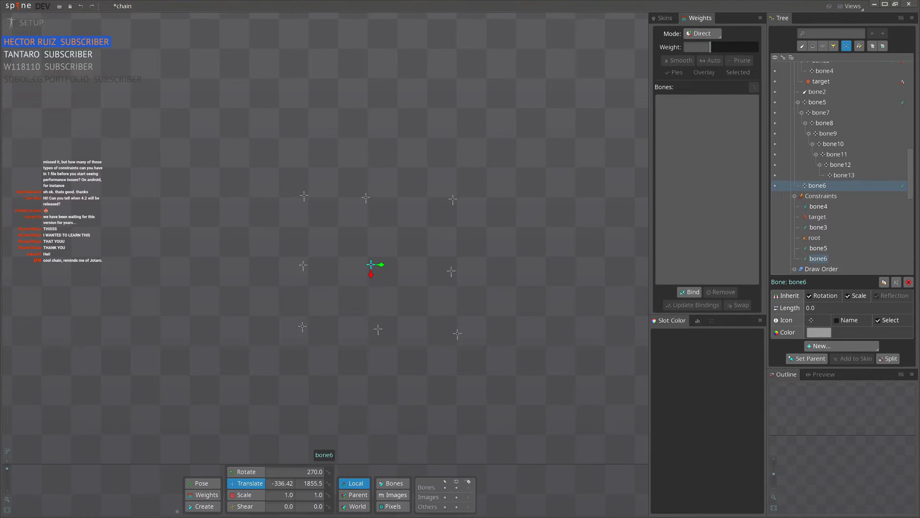
drag(514, 239, 352, 317)
drag(307, 282, 387, 268)
key(space)
click(224, 260)
ctrl+click(285, 263)
ctrl+click(372, 263)
drag(195, 371, 469, 436)
ctrl+click(223, 330)
ctrl+click(371, 336)
key(p)
click(291, 329)
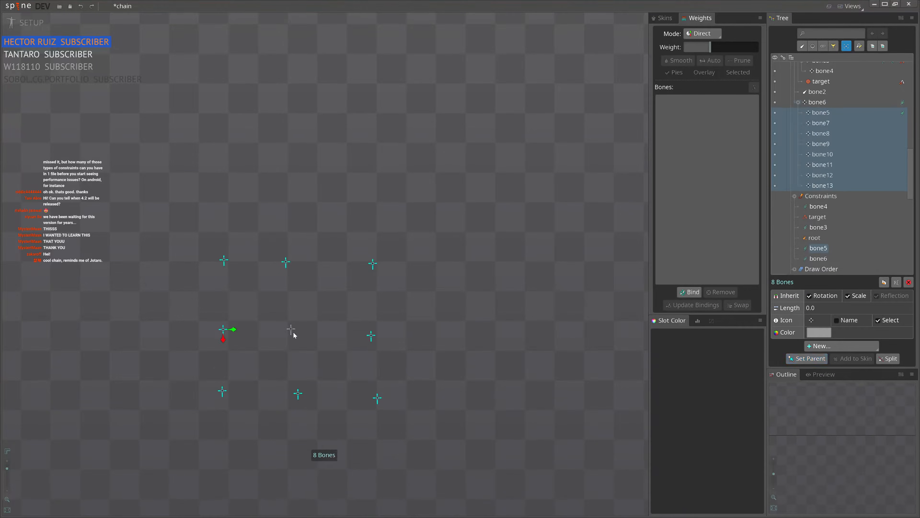
Step: Examine the zero-length bones around bone6 by selecting one side column, bone8, bone6 and bone12
drag(291, 329, 346, 296)
click(276, 303)
drag(258, 222, 297, 405)
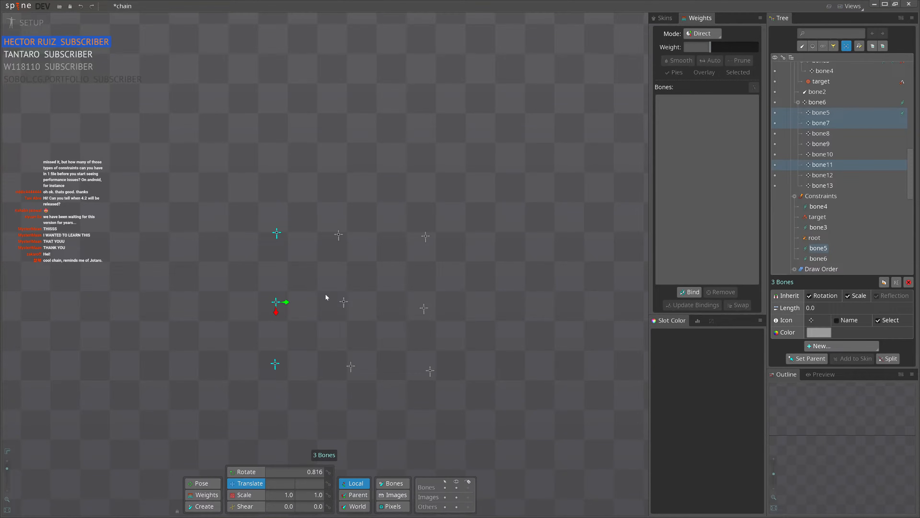
click(343, 302)
scroll(276, 304, up, 2)
click(274, 301)
click(352, 217)
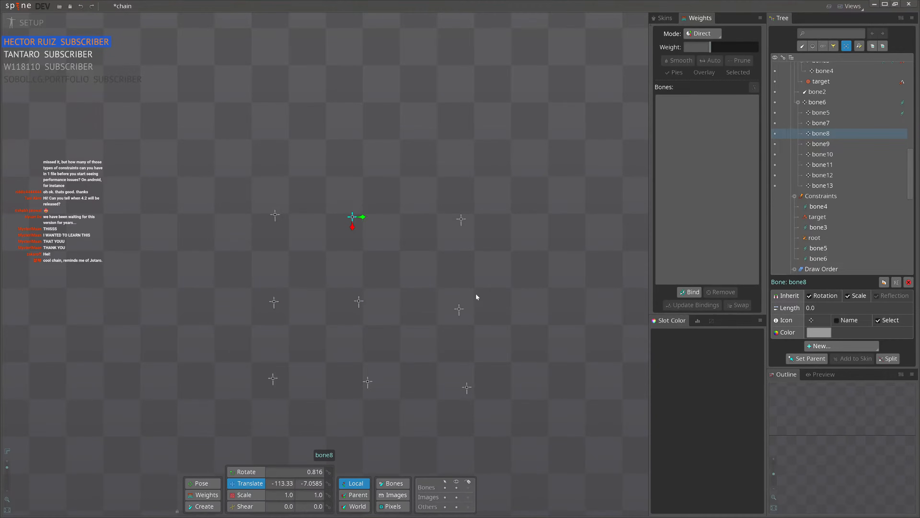
scroll(474, 297, down, 3)
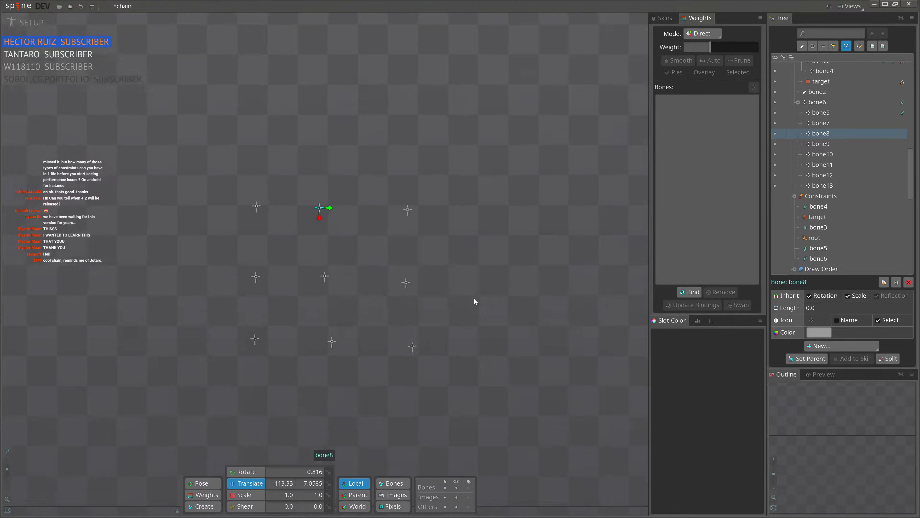
scroll(301, 366, down, 3)
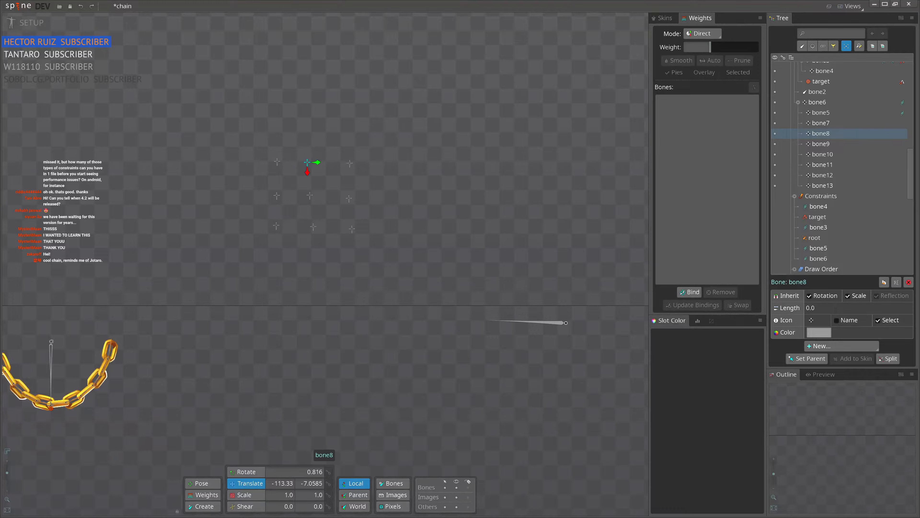
scroll(359, 257, up, 2)
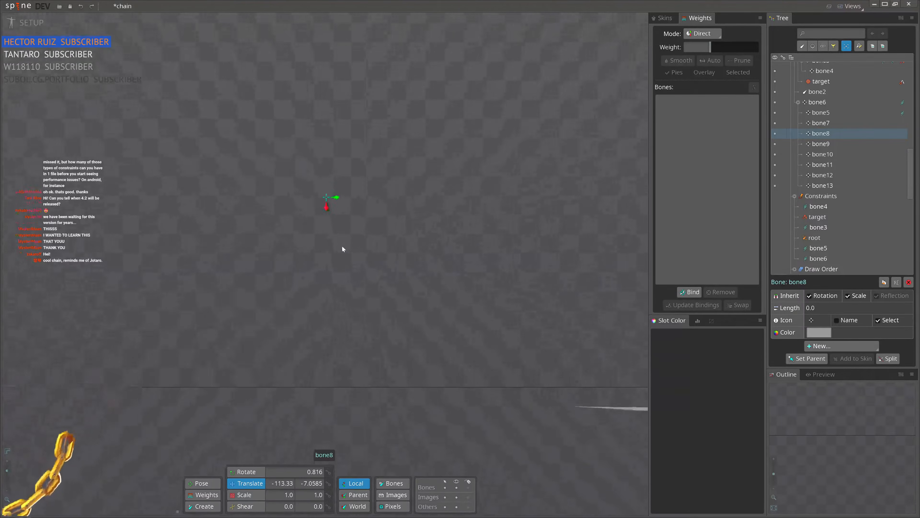
click(333, 242)
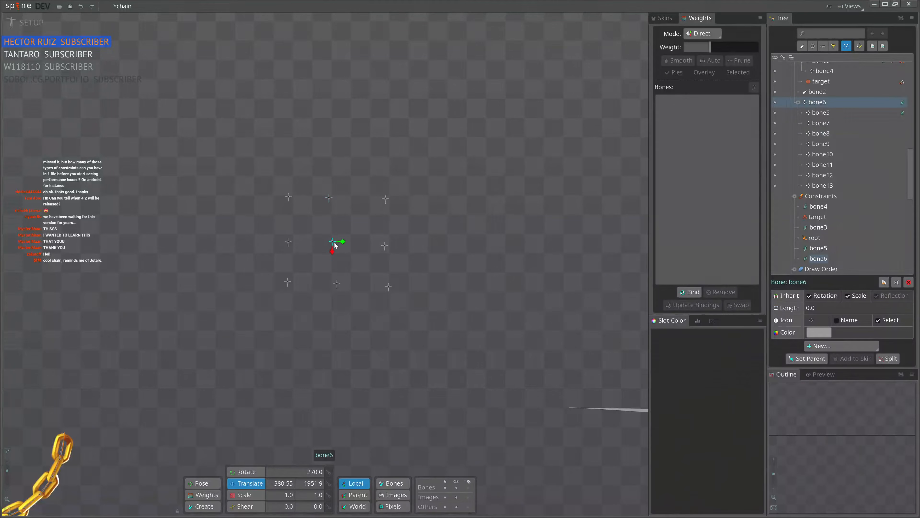
scroll(334, 245, up, 1)
click(333, 297)
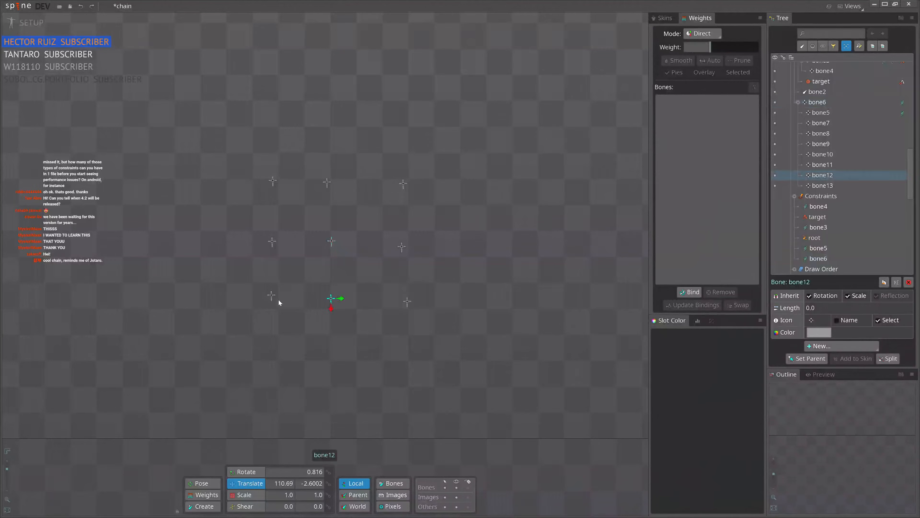
Step: Move bone11, bone5 and bone7 slightly outward so the ring's left column lines up evenly around bone6
click(269, 296)
drag(270, 297, 255, 303)
drag(271, 238, 258, 242)
key(ctrl+z)
click(271, 241)
drag(272, 184, 261, 183)
Step: Move bone9 to about (-110.4, 127.1), bone13 to about (118.1, 131.5) and bone10 to about (7.9, 127.9) to even the ring's right column
drag(402, 183, 394, 184)
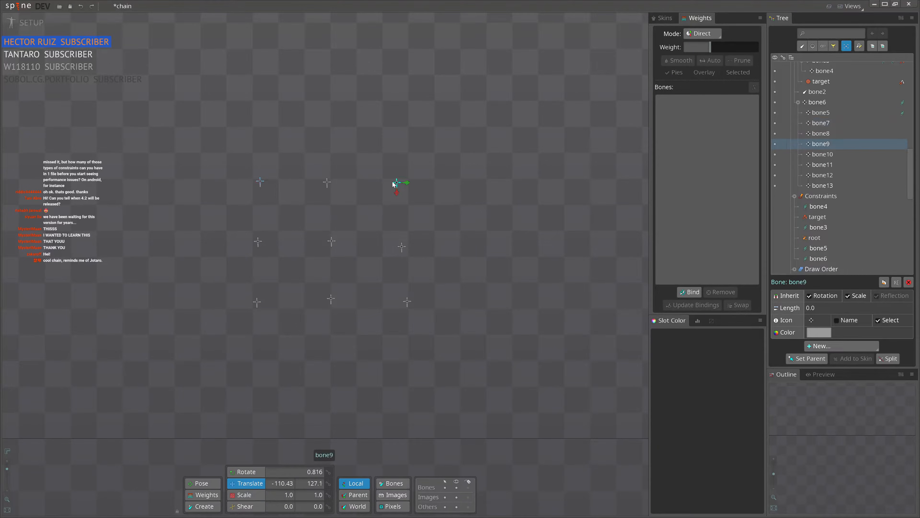
drag(402, 248, 396, 245)
key(ctrl+z)
click(401, 246)
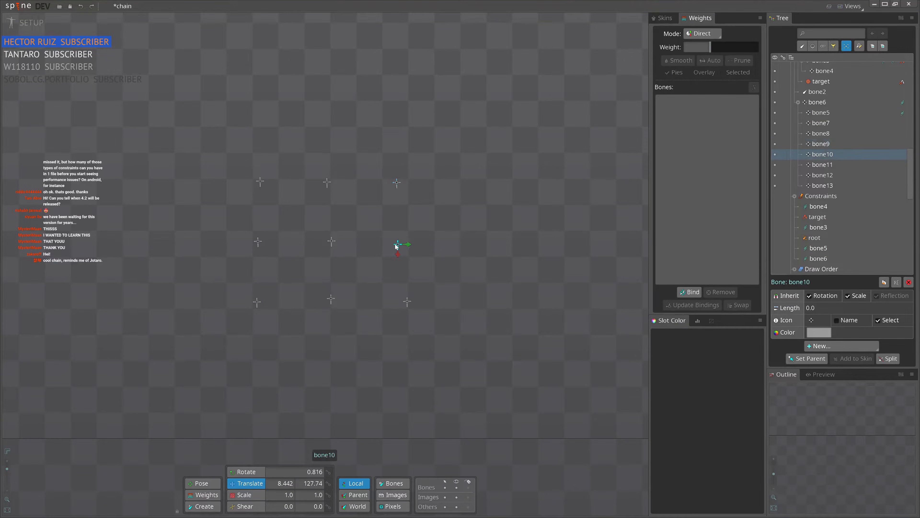
drag(408, 303, 399, 306)
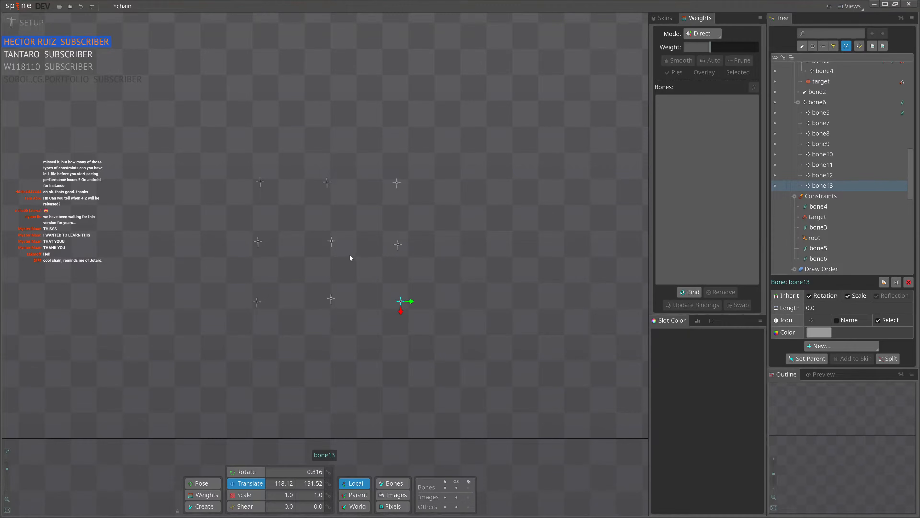
drag(400, 245, 420, 264)
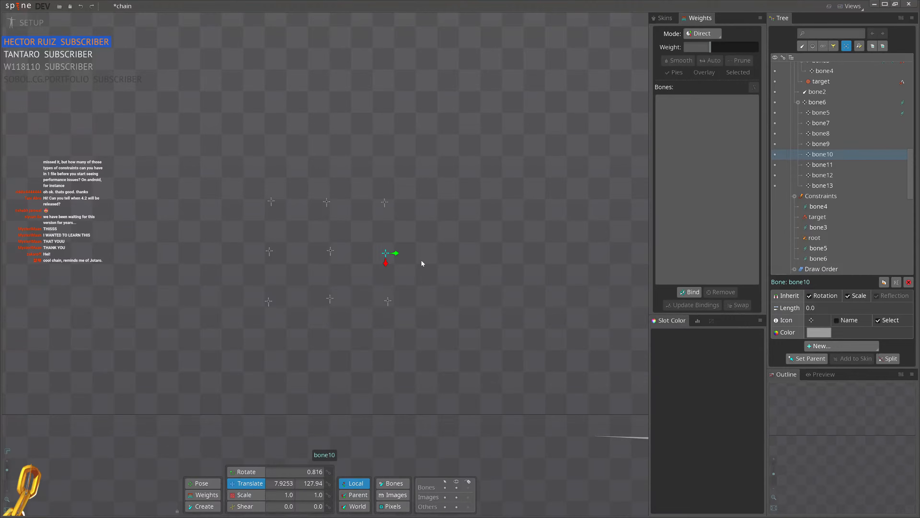
Step: Select bone2 and add a rotation physics constraint to it
drag(422, 260, 301, 286)
scroll(400, 311, down, 3)
drag(587, 362, 481, 223)
click(380, 352)
scroll(481, 223, up, 2)
key(c)
scroll(351, 273, up, 1)
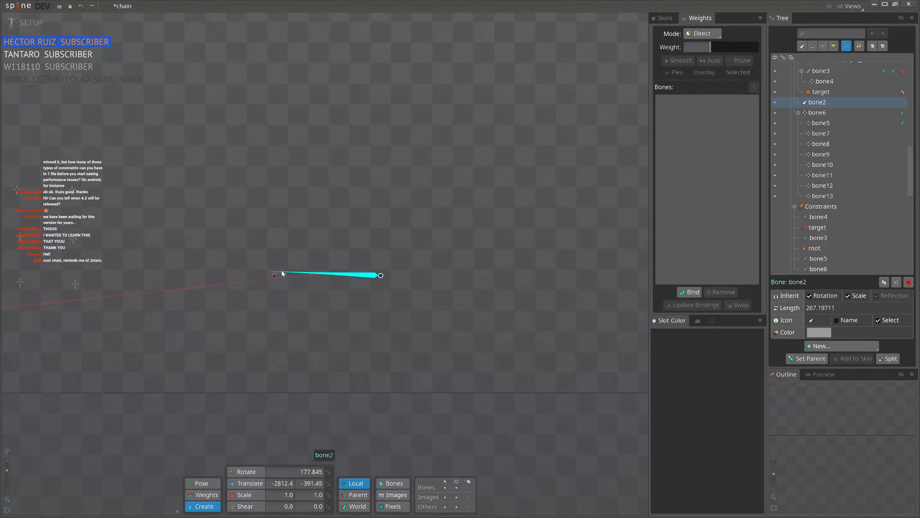
scroll(295, 292, down, 2)
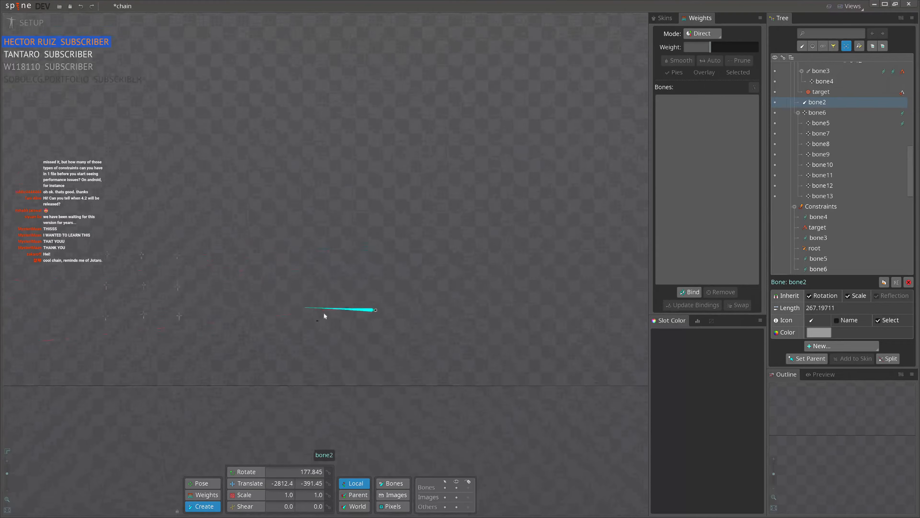
key(c)
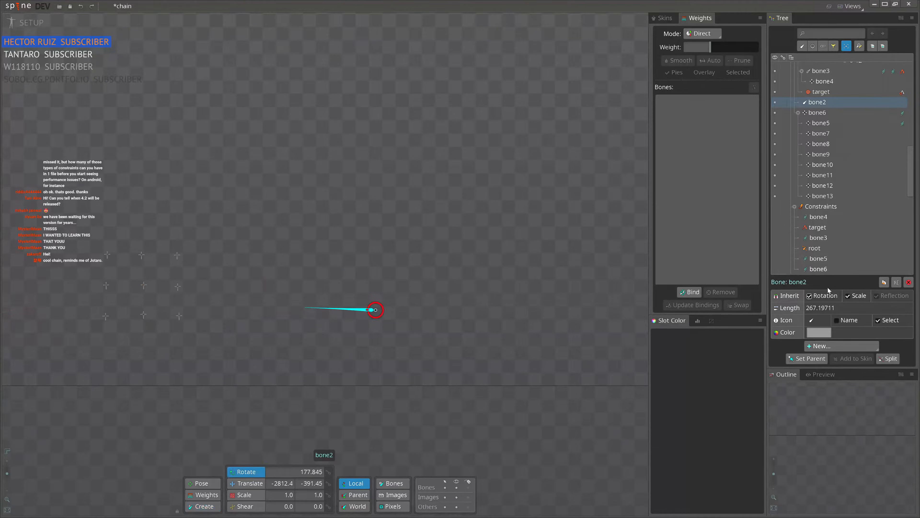
click(807, 358)
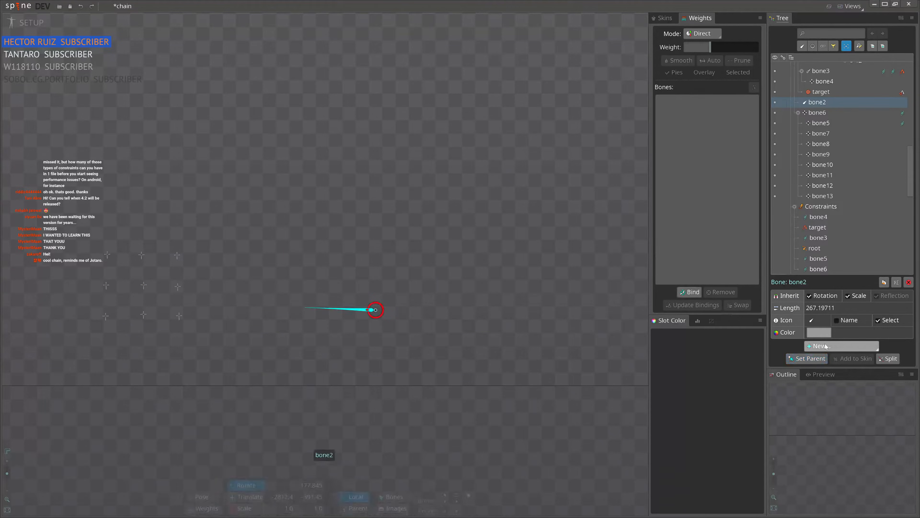
click(825, 346)
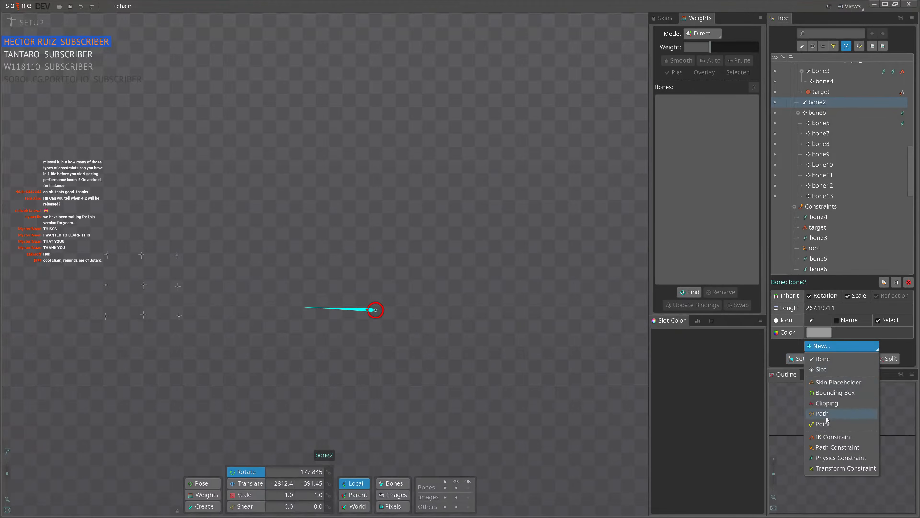
click(823, 458)
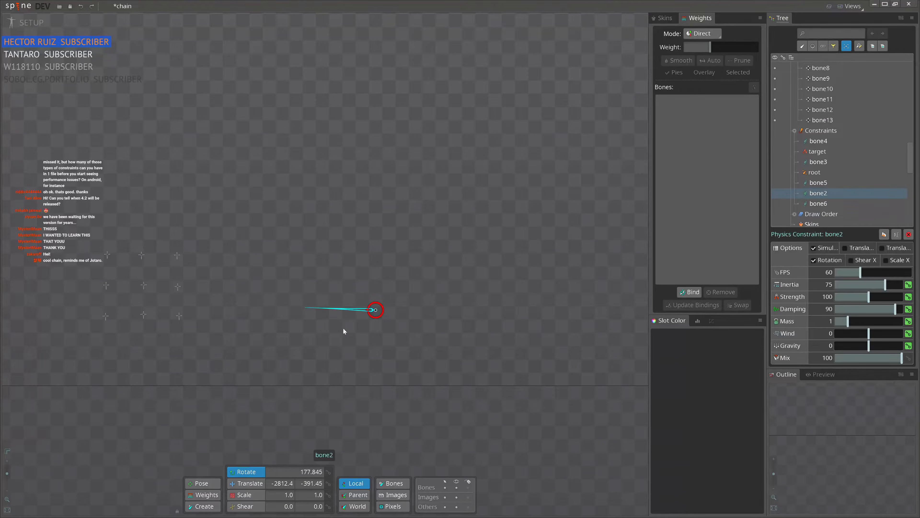
Step: Set the bone2 constraint's Strength to 113, Damping to 18.48 and Inertia to 82.61, moving the bone to test the response
drag(869, 297, 852, 286)
click(848, 310)
key(v)
mouse_move(353, 391)
mouse_down()
mouse_move(380, 394)
mouse_move(363, 396)
mouse_up()
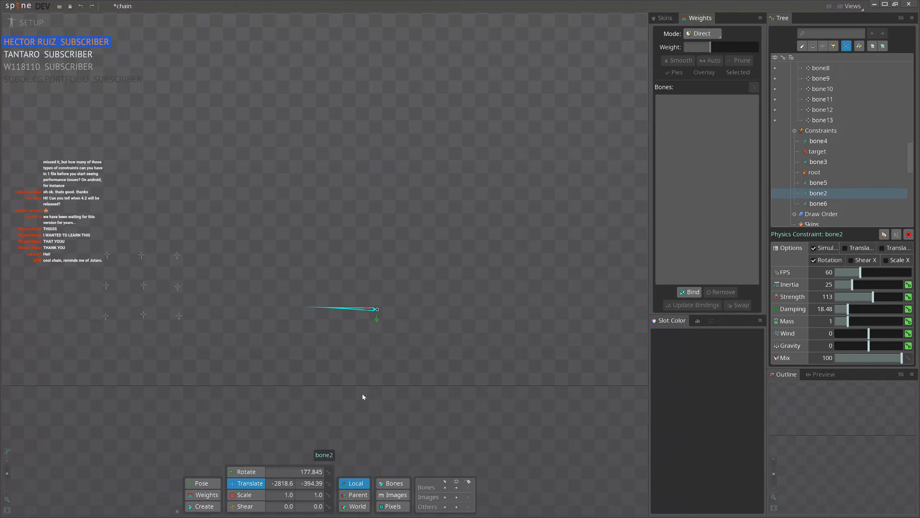
drag(852, 284, 890, 285)
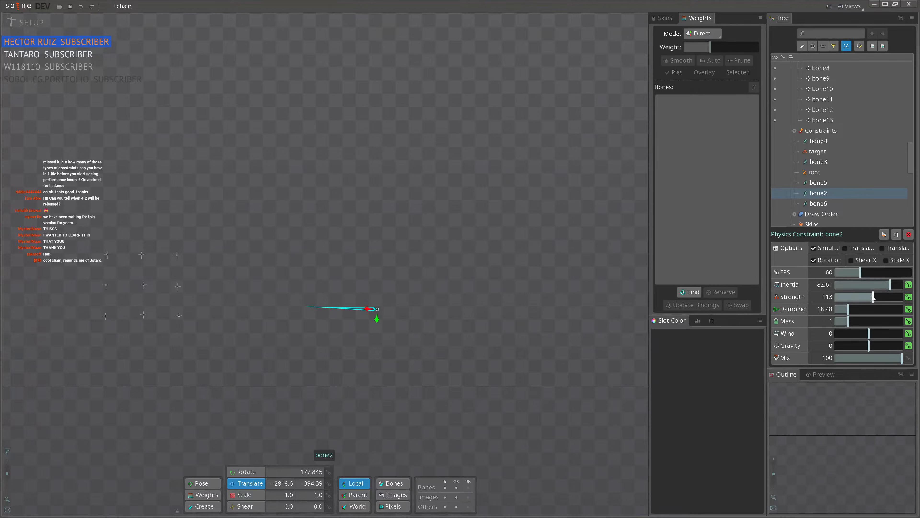
Step: Move bone2 to about (-2713, -848) to test its physics rotation, and reselect the bone
drag(406, 366, 377, 263)
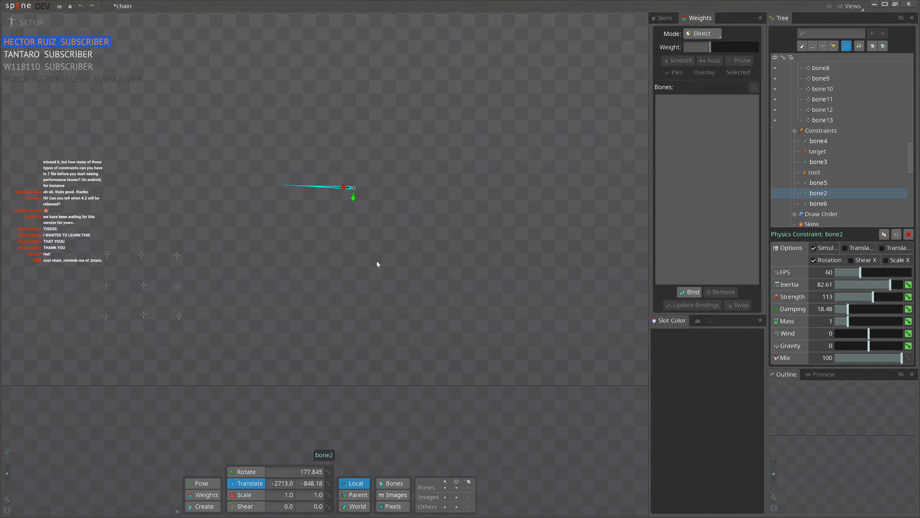
click(315, 202)
click(309, 185)
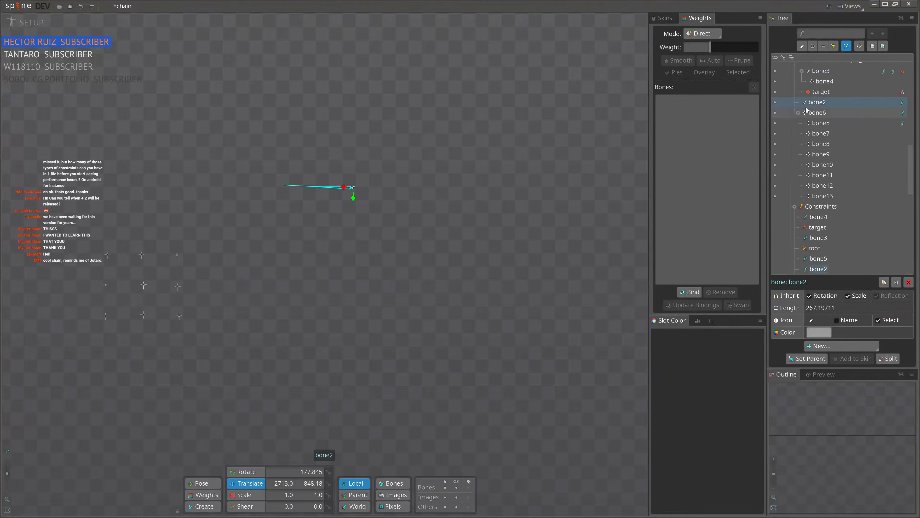
Step: Under the root bone, create a nearly vertical bone about 220 units long at bone2's base and make it bone2's parent
scroll(842, 96, up, 8)
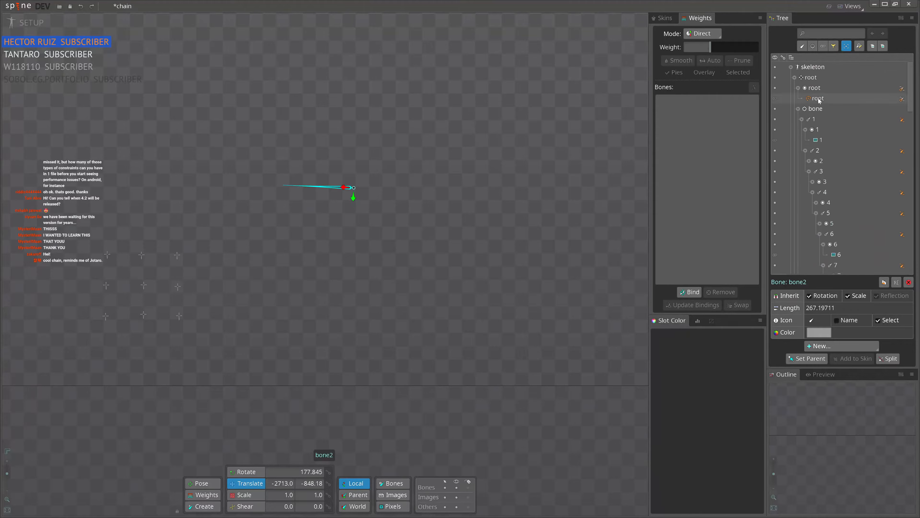
click(815, 79)
key(n)
drag(383, 198, 384, 139)
key(n)
click(344, 188)
key(p)
click(382, 191)
Step: Move bone14 about to test its child bone2, and scale bone14's X to about 0.254
drag(400, 251, 430, 259)
drag(388, 176, 473, 229)
key(x)
drag(392, 173, 392, 197)
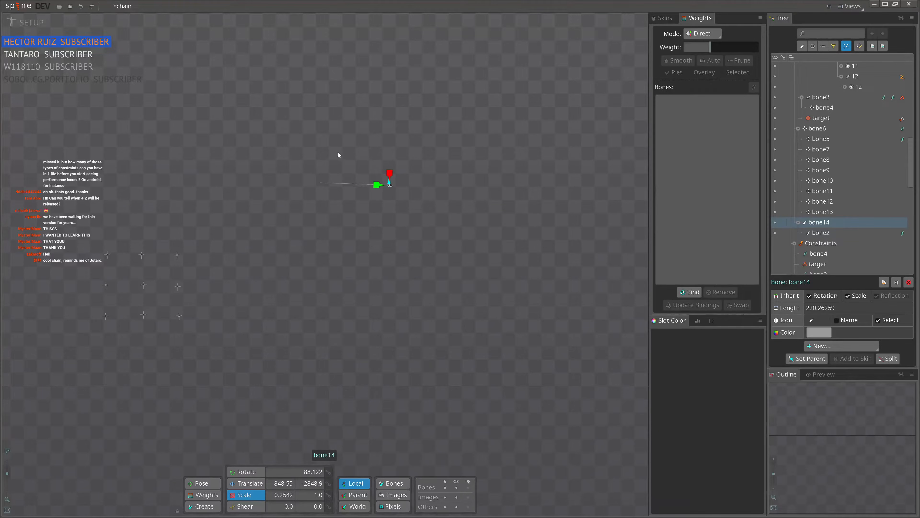
Step: Move the scaled bone14 around and leave it at about (808, -2873) to test how bone2 reacts
key(v)
drag(414, 270, 400, 341)
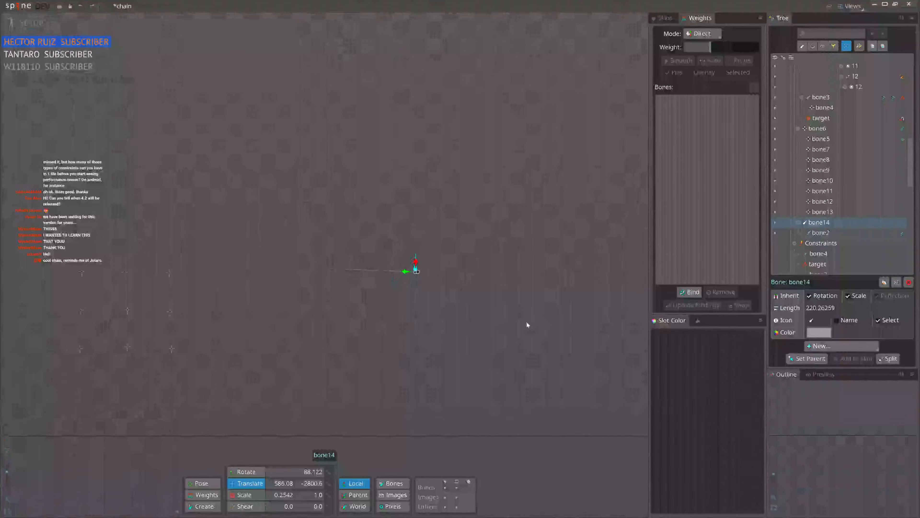
drag(528, 324, 504, 262)
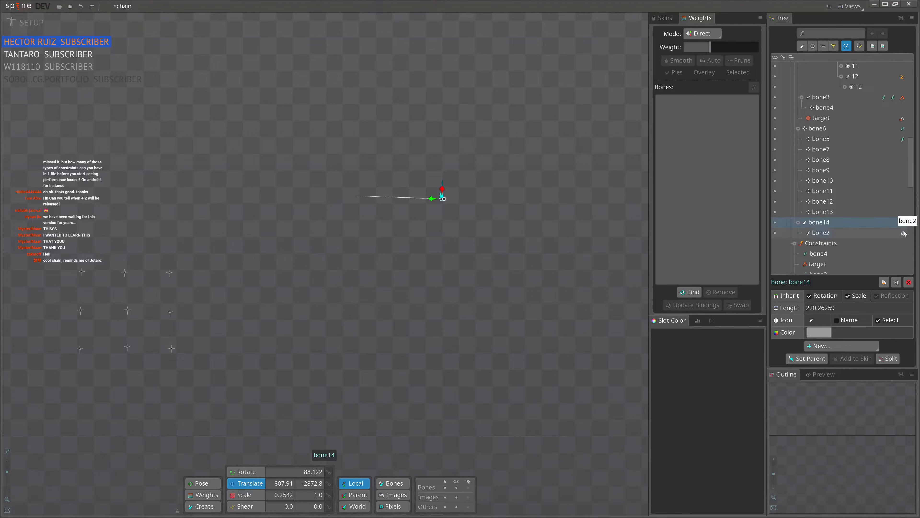
Step: Examine the bone2 and target constraints, and the shared settings of the bone5, bone2 and bone6 physics constraints selected together
click(903, 235)
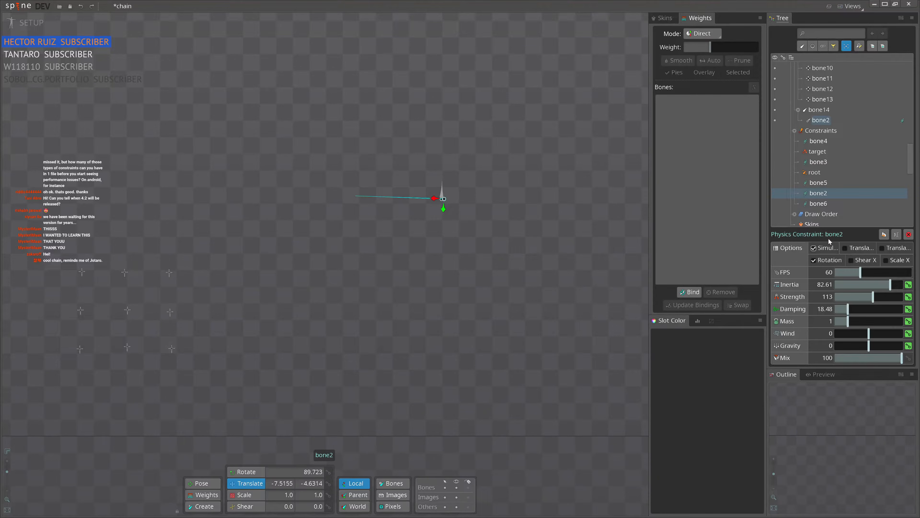
click(822, 149)
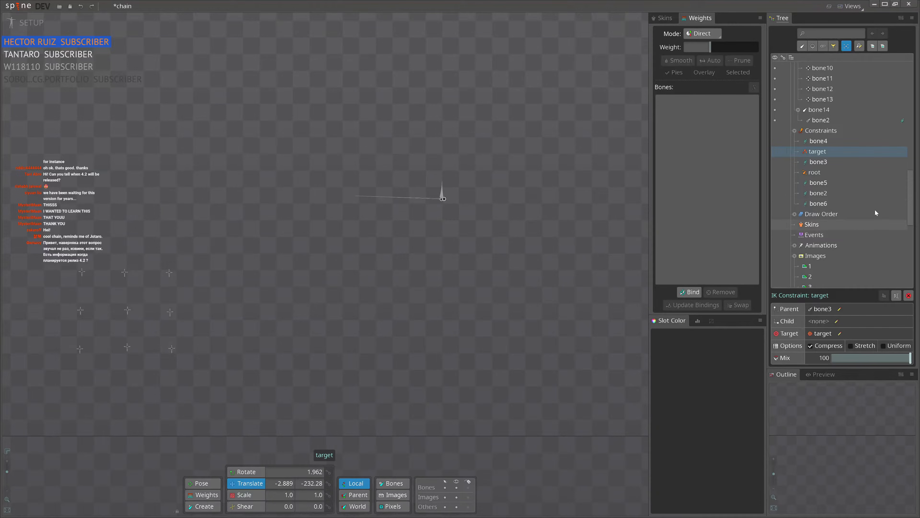
scroll(858, 200, down, 3)
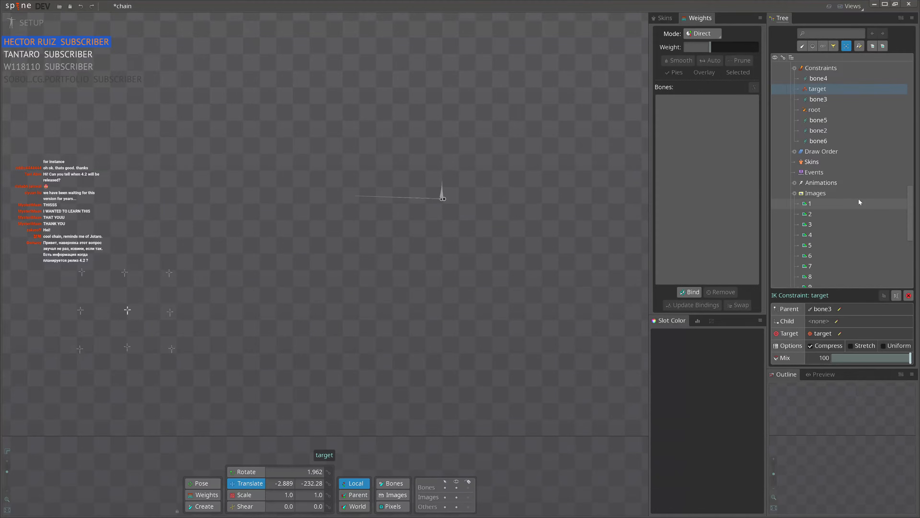
scroll(821, 160, up, 1)
click(826, 170)
ctrl+click(823, 161)
ctrl+click(821, 152)
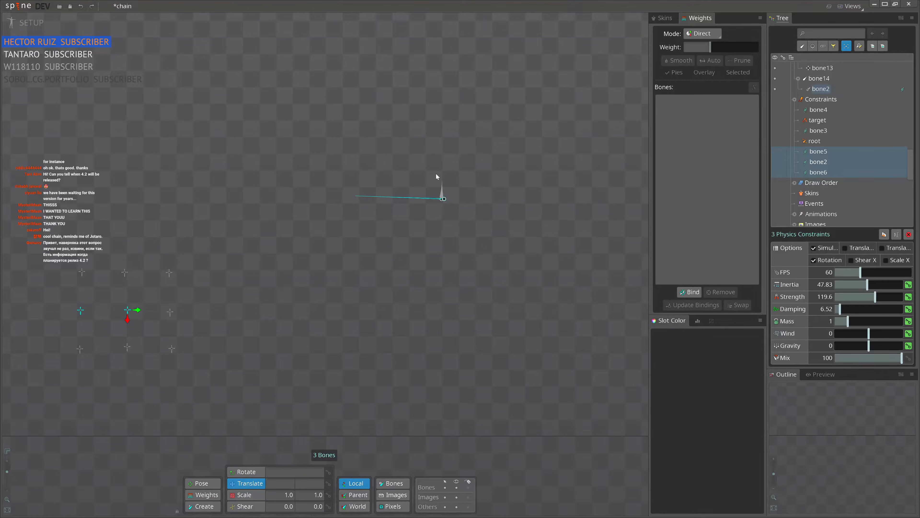
scroll(253, 185, down, 2)
drag(297, 251, 419, 265)
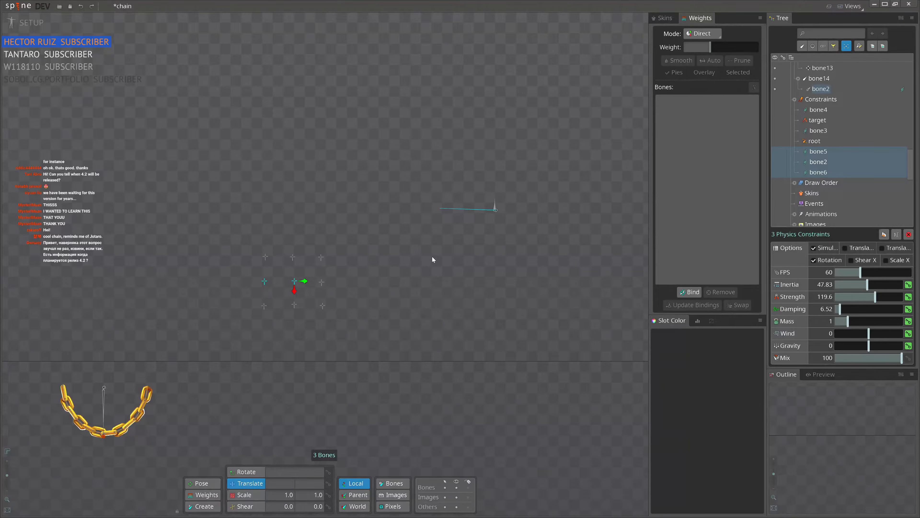
scroll(424, 247, up, 2)
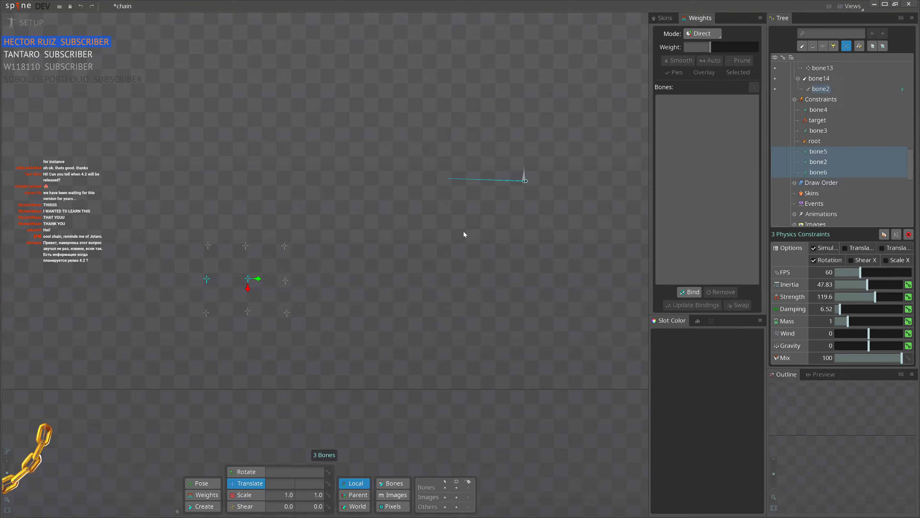
scroll(479, 250, down, 2)
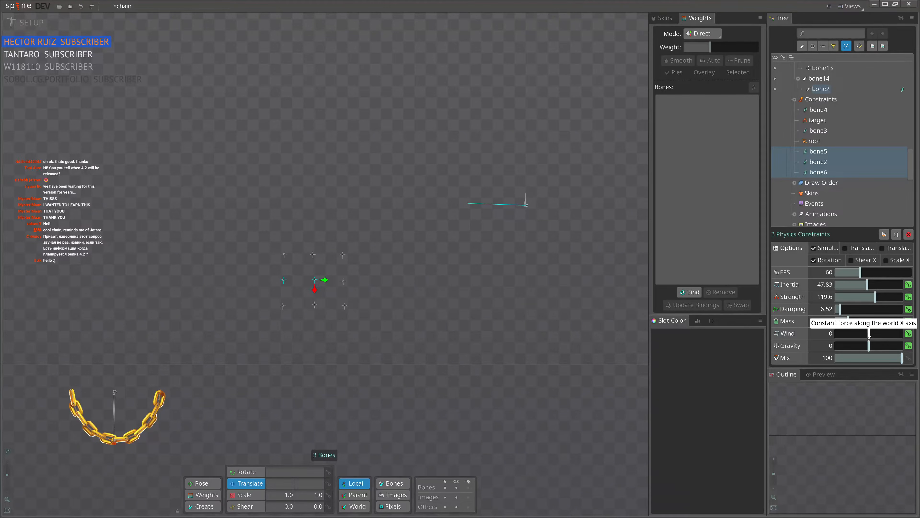
scroll(333, 265, up, 3)
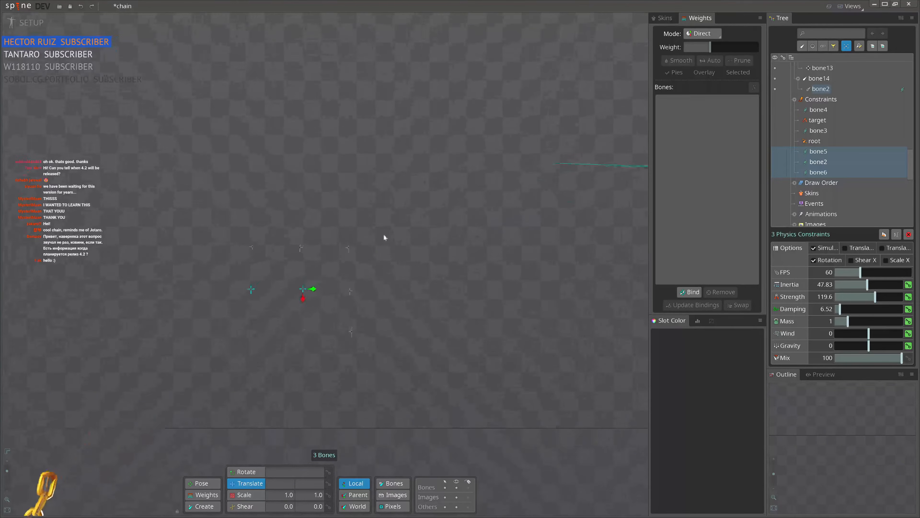
Step: Select the bone4 physics constraint and move bone3 in the chain to about (57.3, 25.4)
click(349, 248)
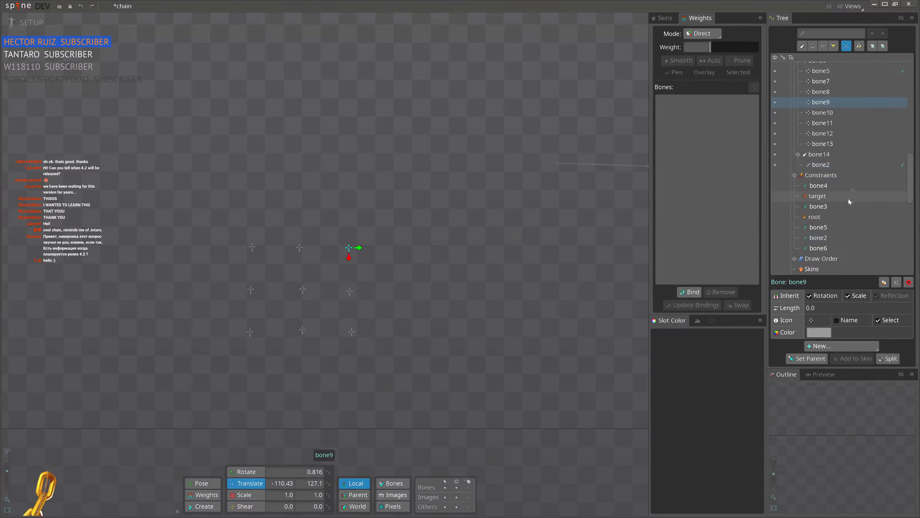
click(851, 185)
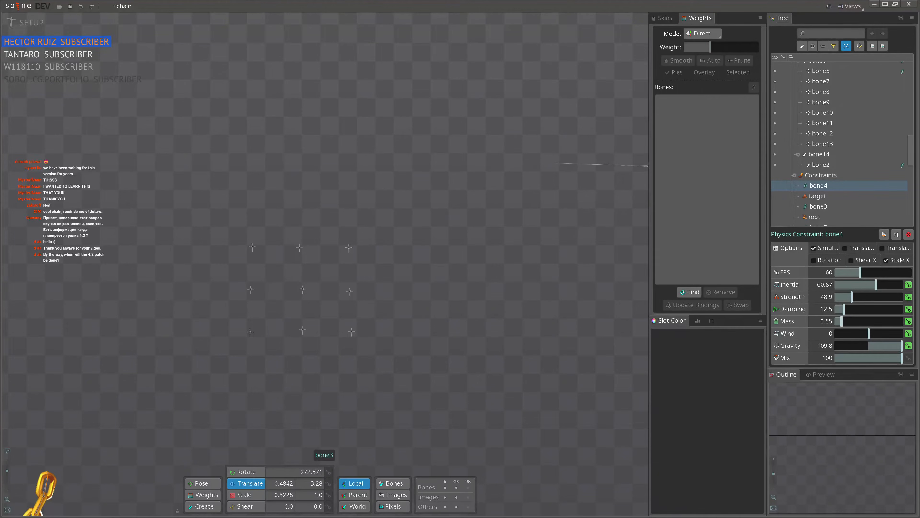
scroll(212, 244, down, 2)
drag(109, 411, 461, 298)
scroll(464, 304, up, 3)
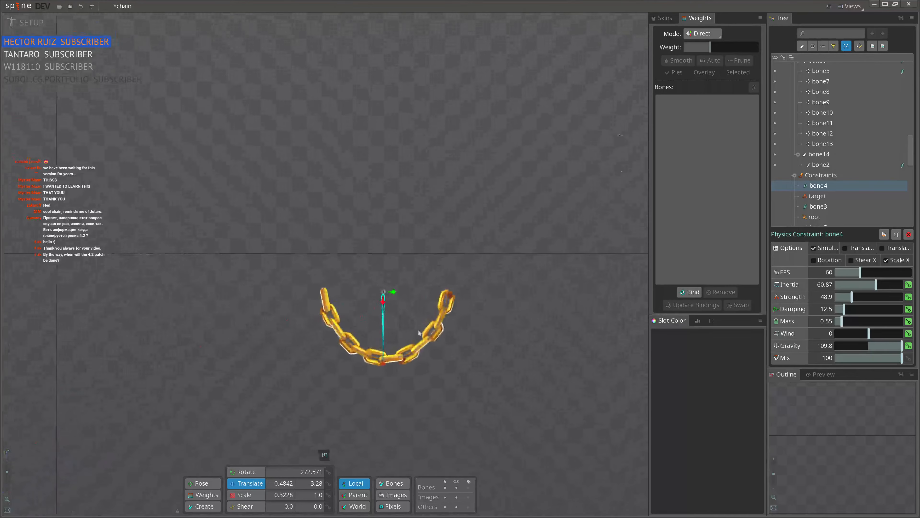
drag(446, 255, 460, 278)
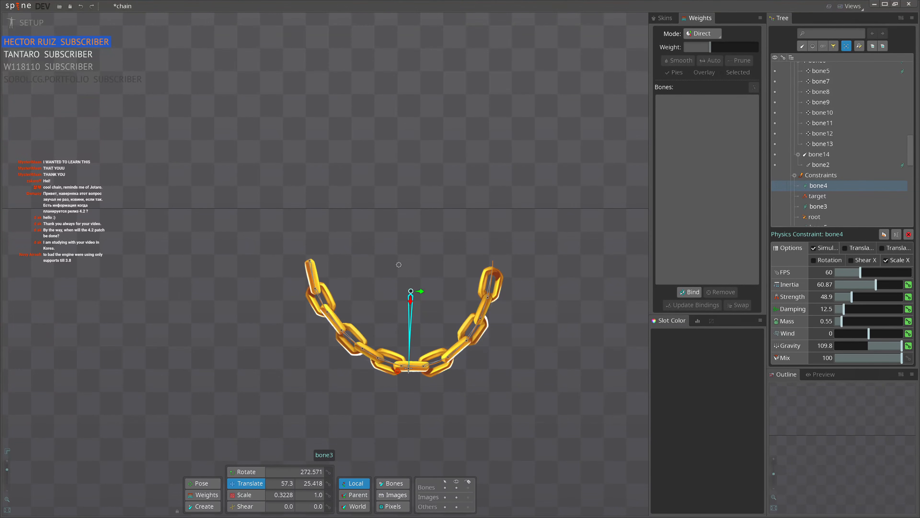
scroll(299, 214, down, 5)
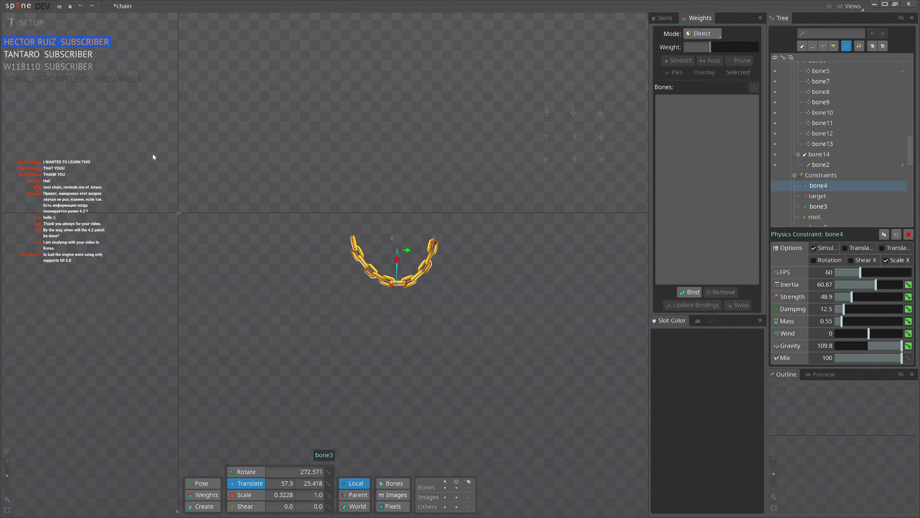
scroll(499, 311, down, 5)
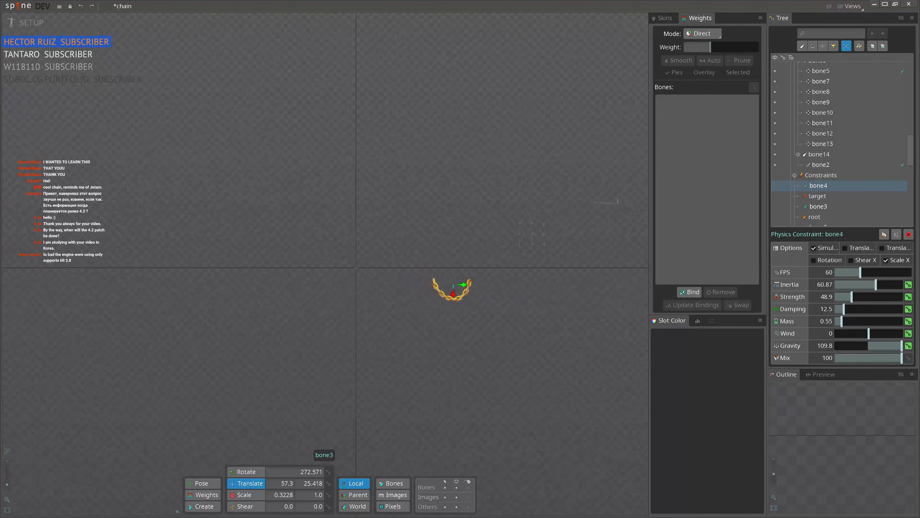